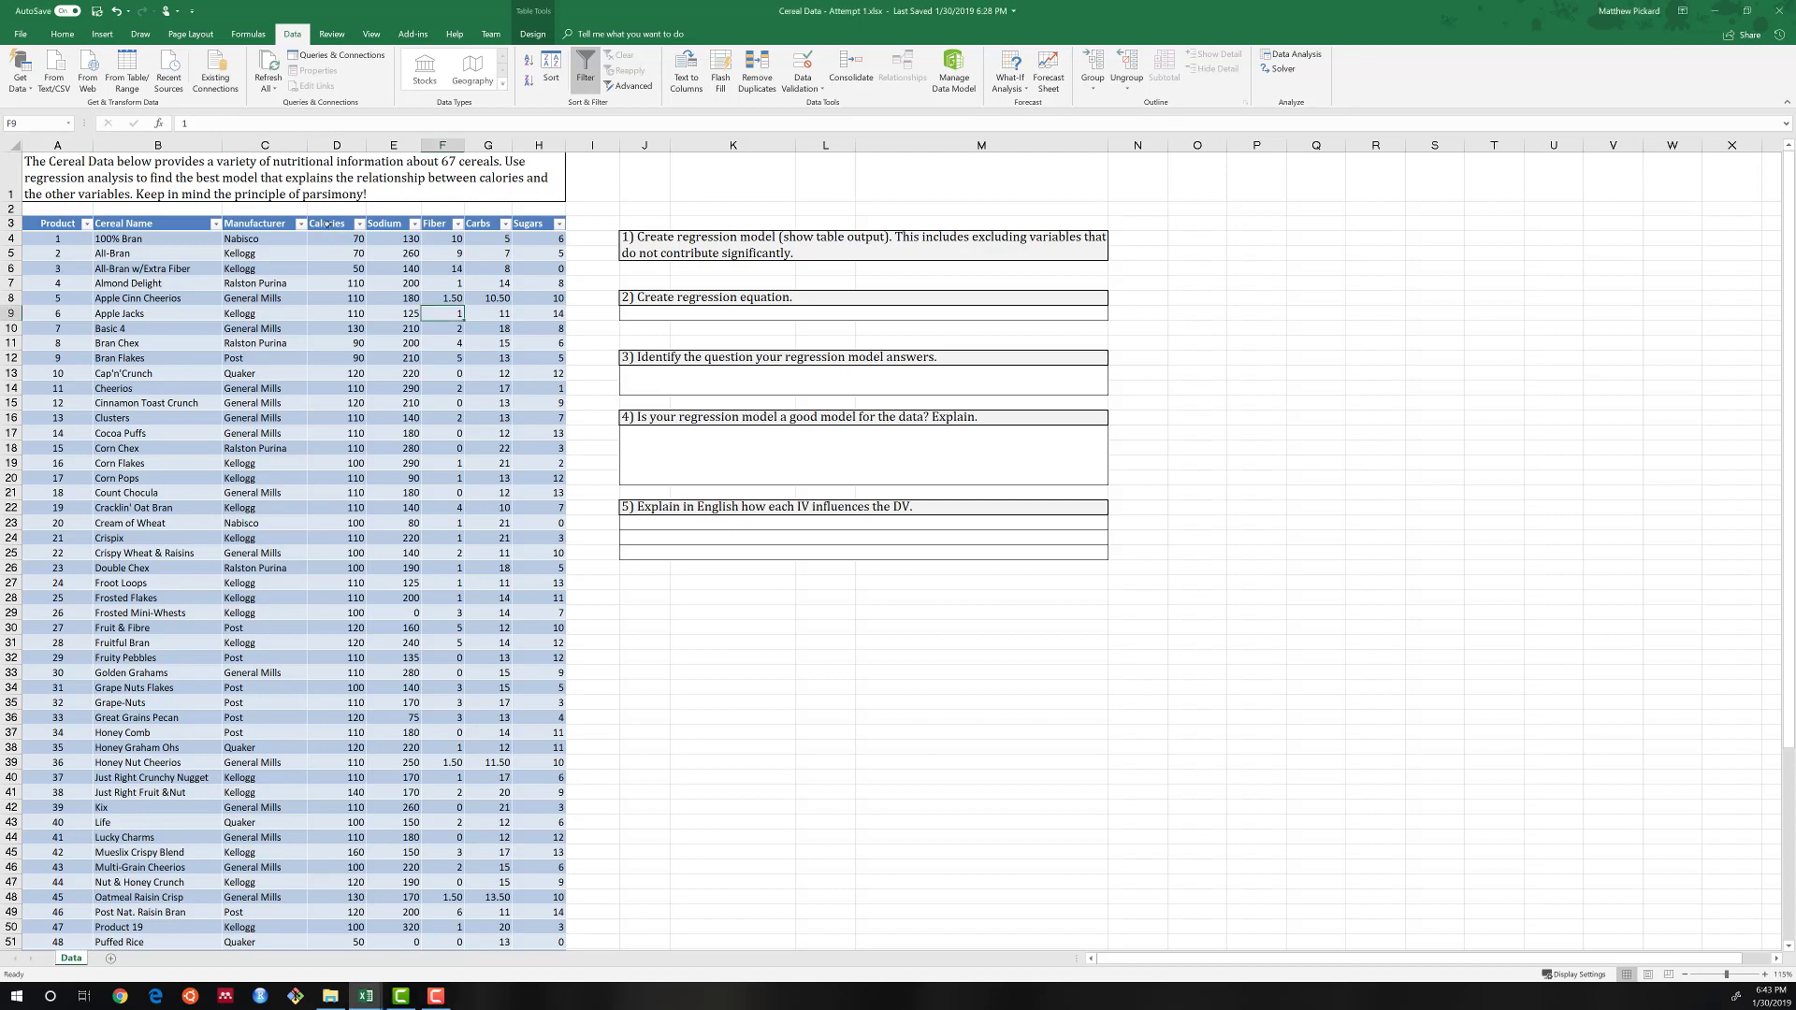
Fill the Calories header cell D3 with a light orange theme colour to mark the dependent variable.
left_click(326, 224)
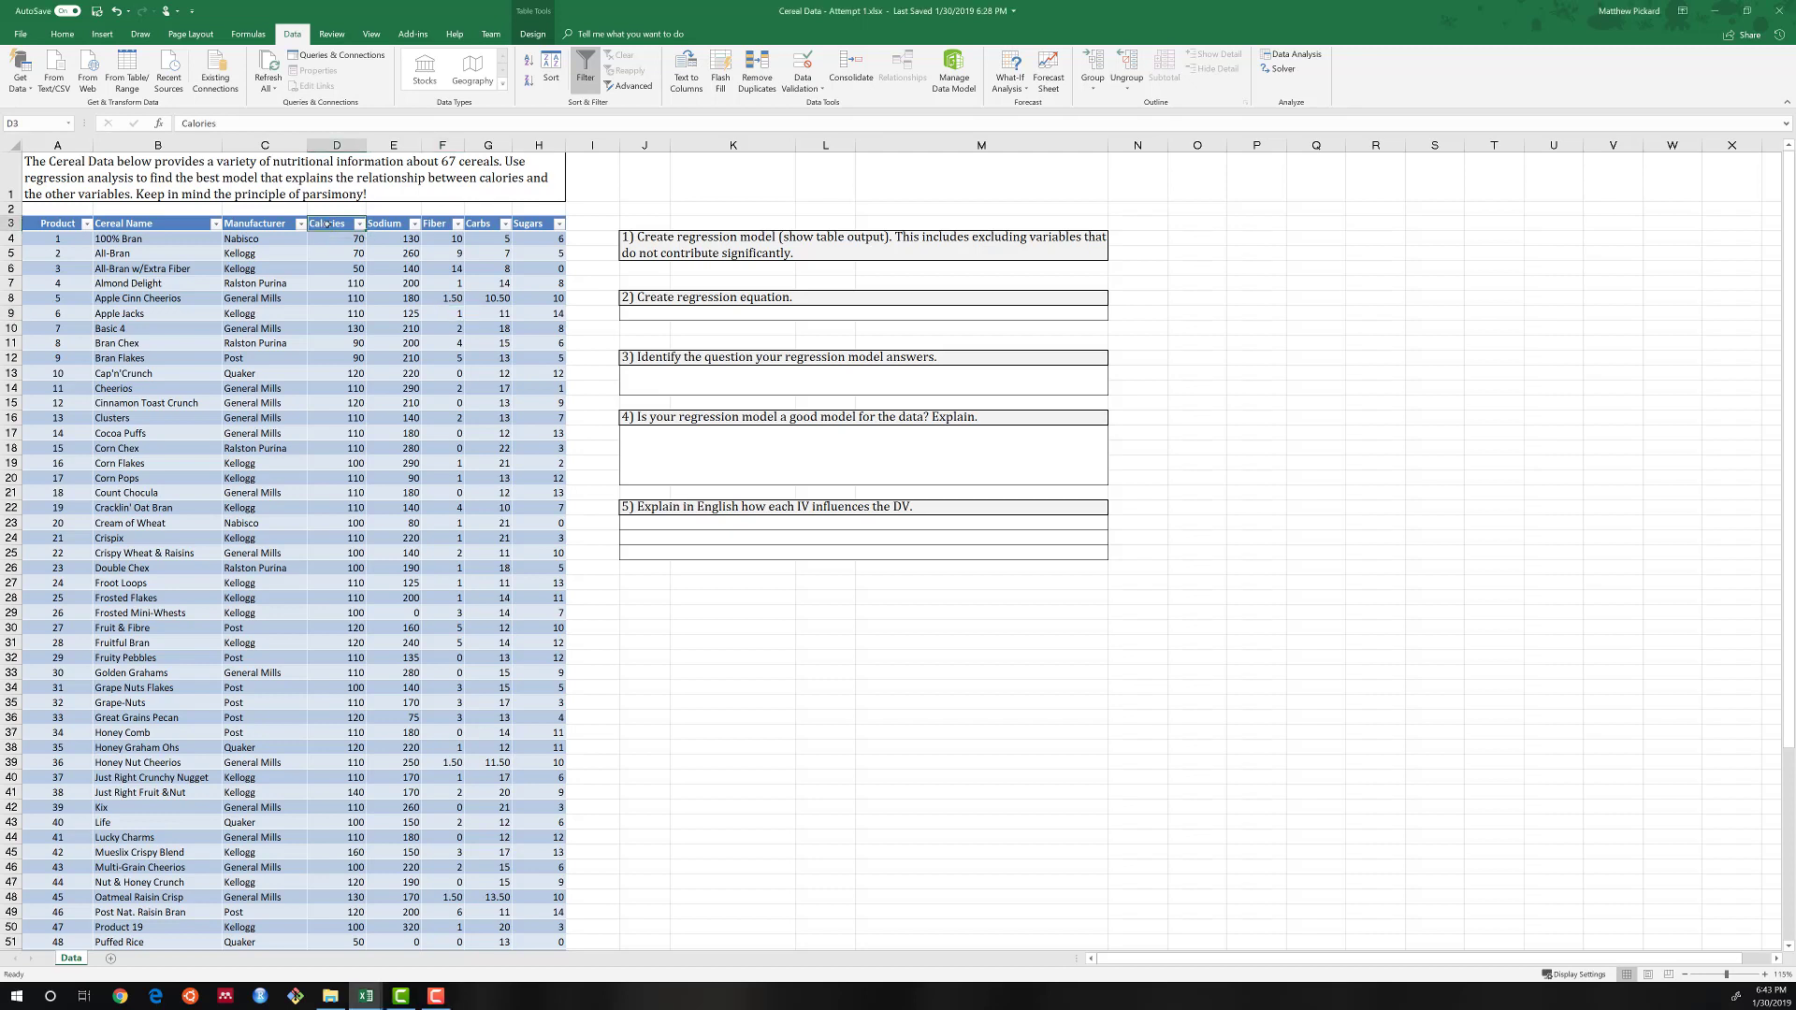
left_click(66, 34)
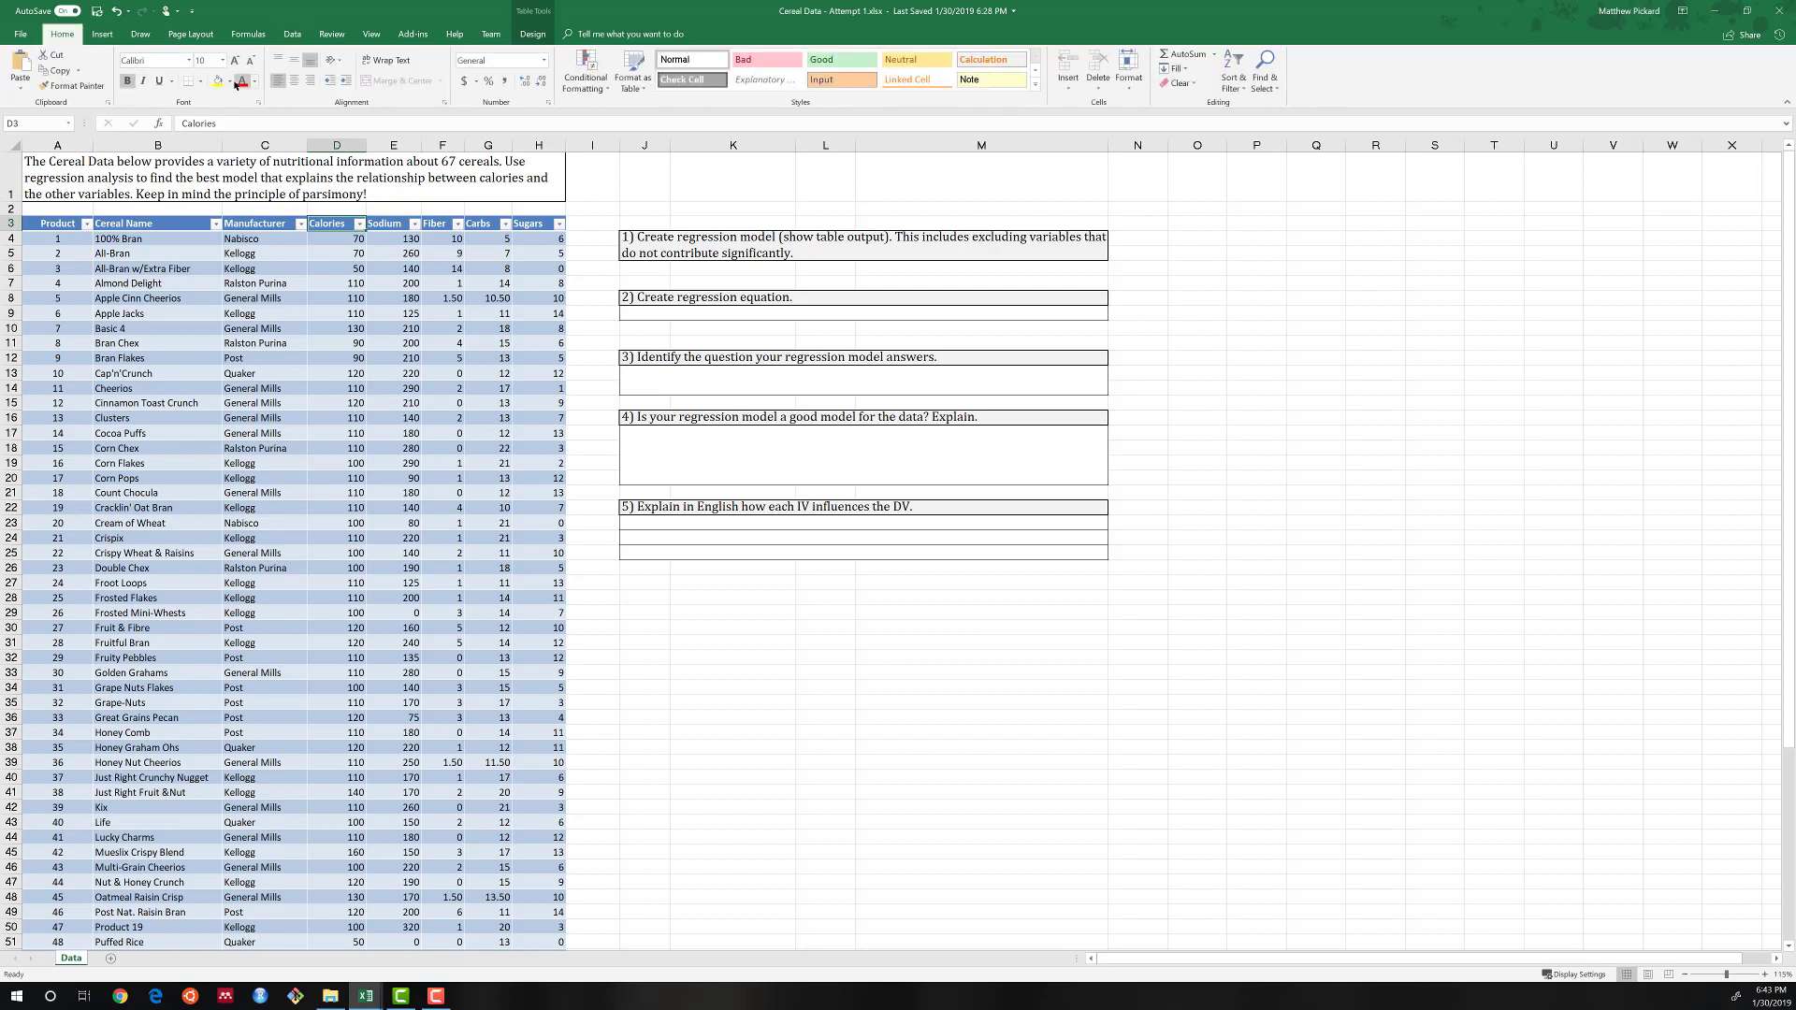
left_click(229, 82)
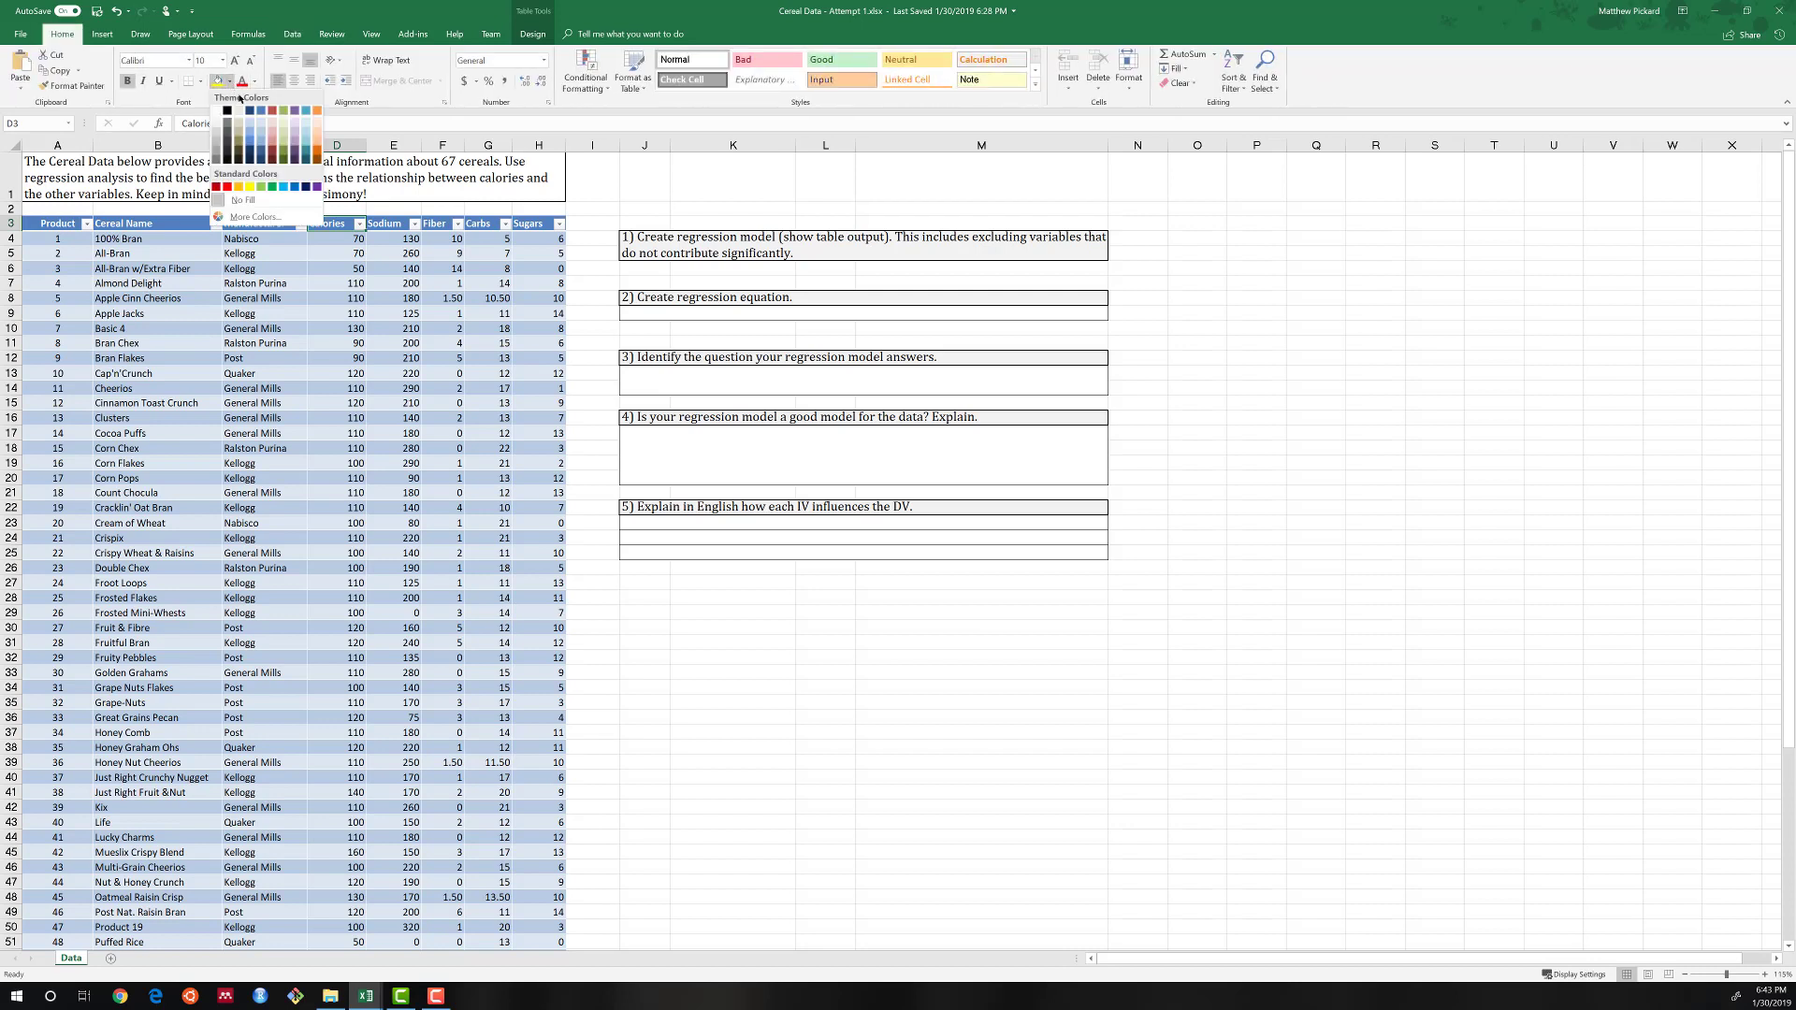
left_click(318, 134)
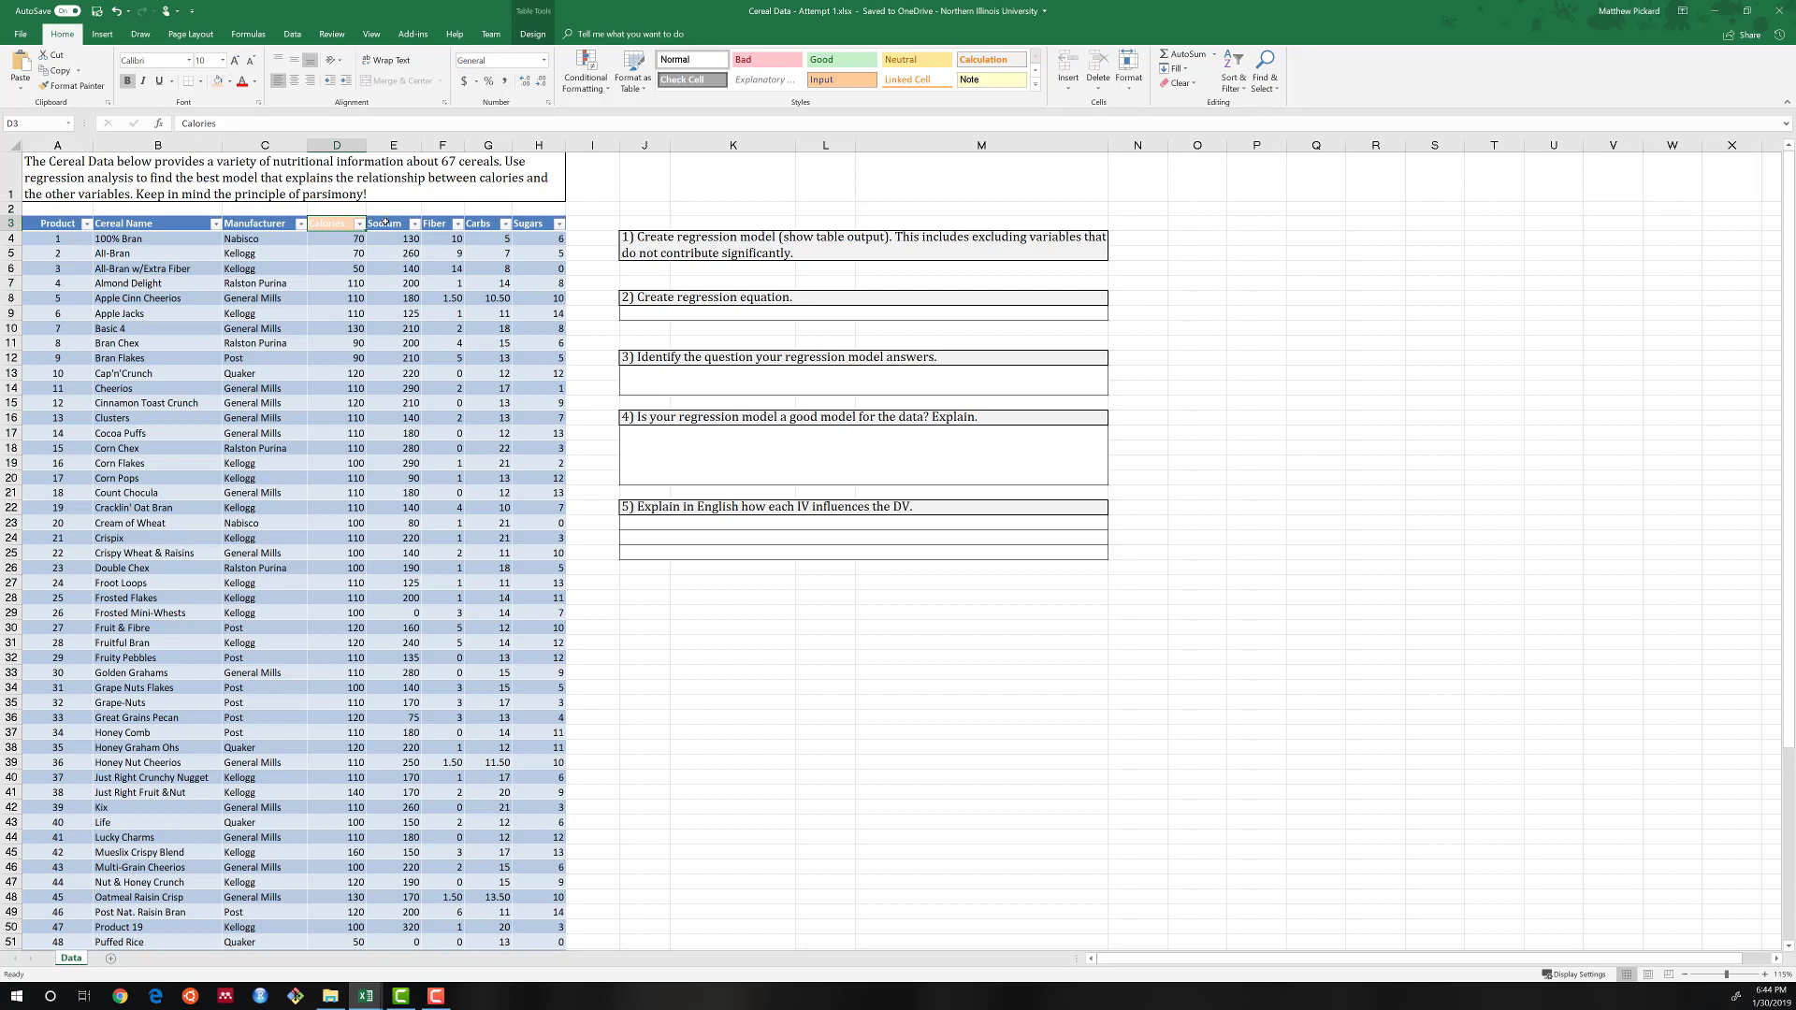
Start a Correlation analysis with the Calories through Sugars columns, headers included, D3:H70, as the input range.
left_click_drag(385, 221, 542, 225)
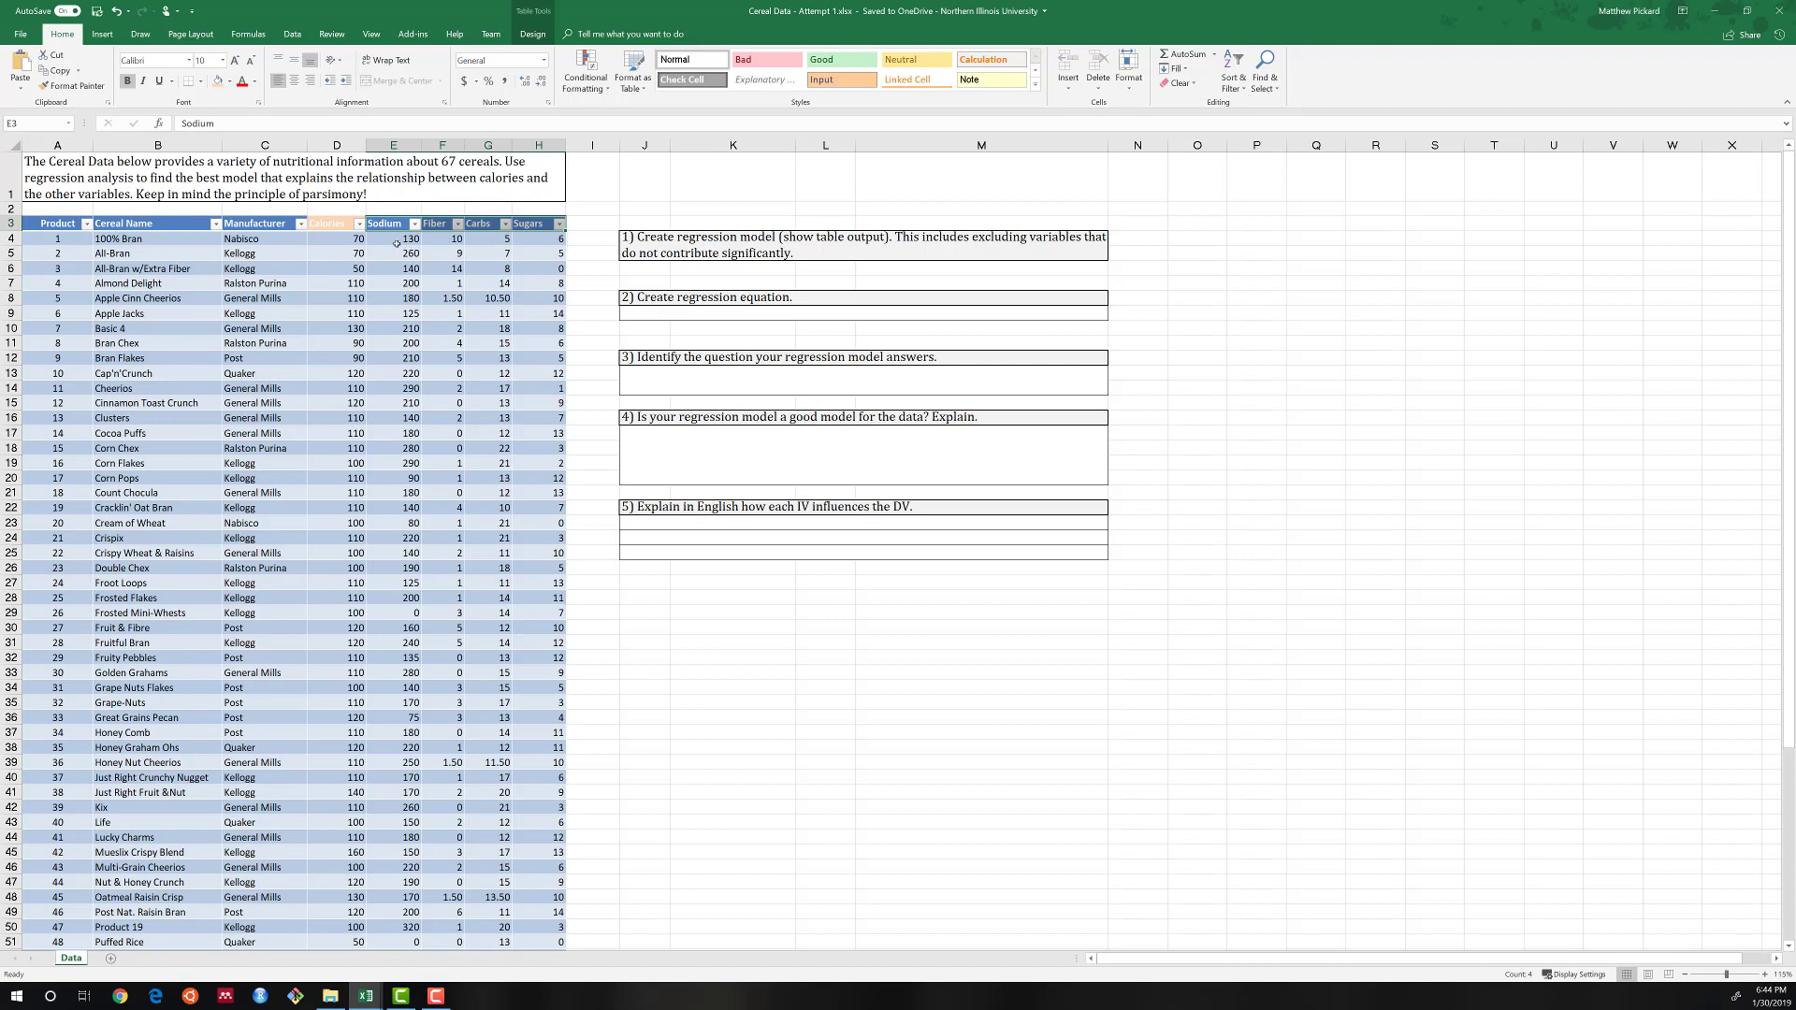
left_click(338, 237)
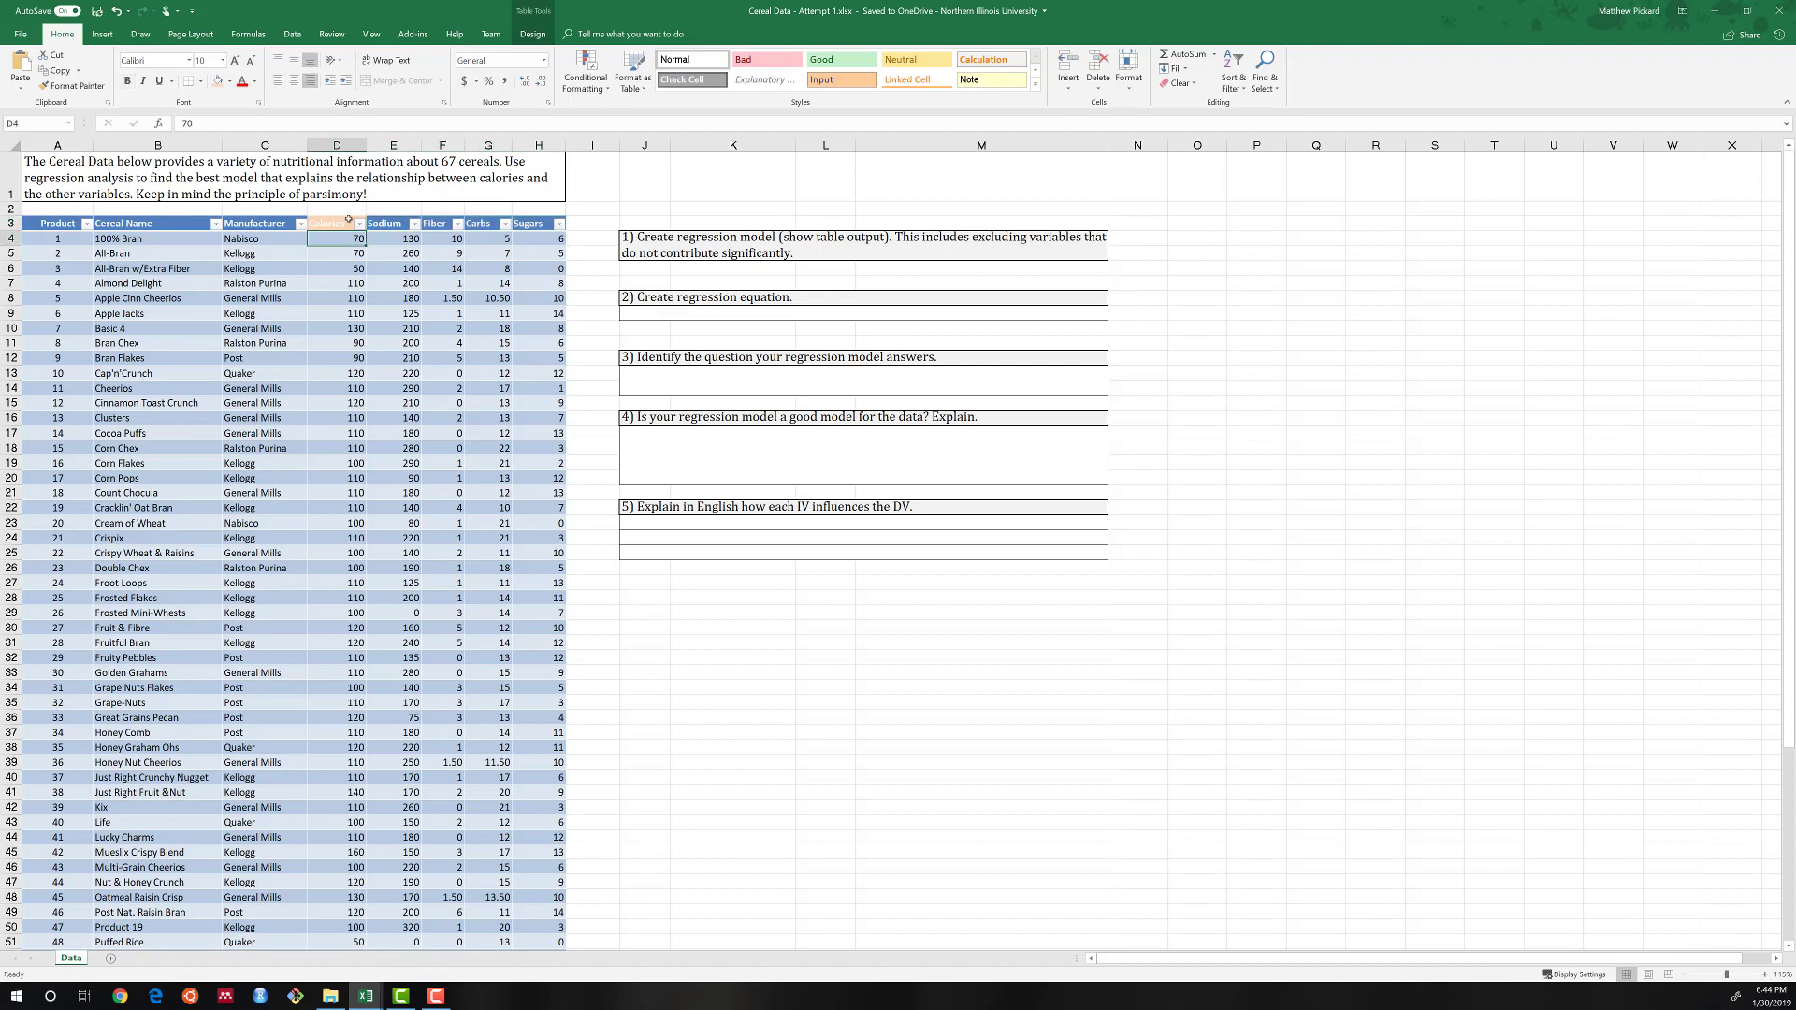
left_click(292, 36)
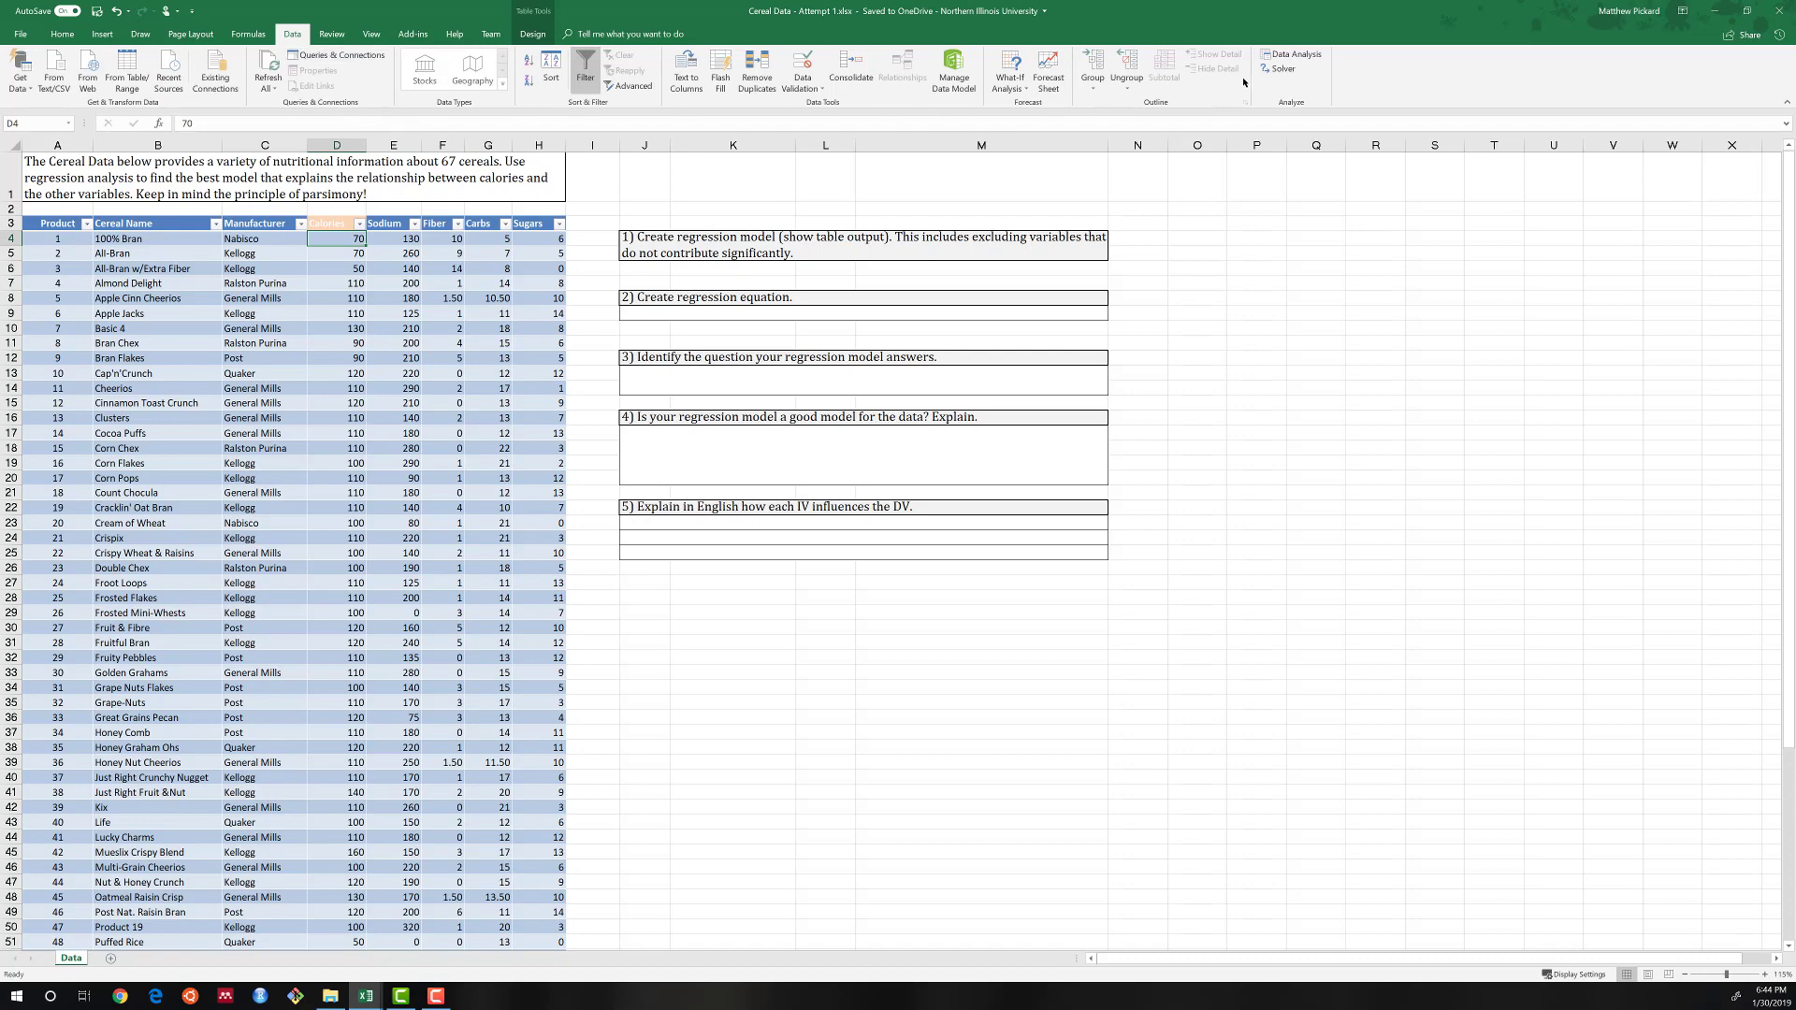
left_click(1290, 55)
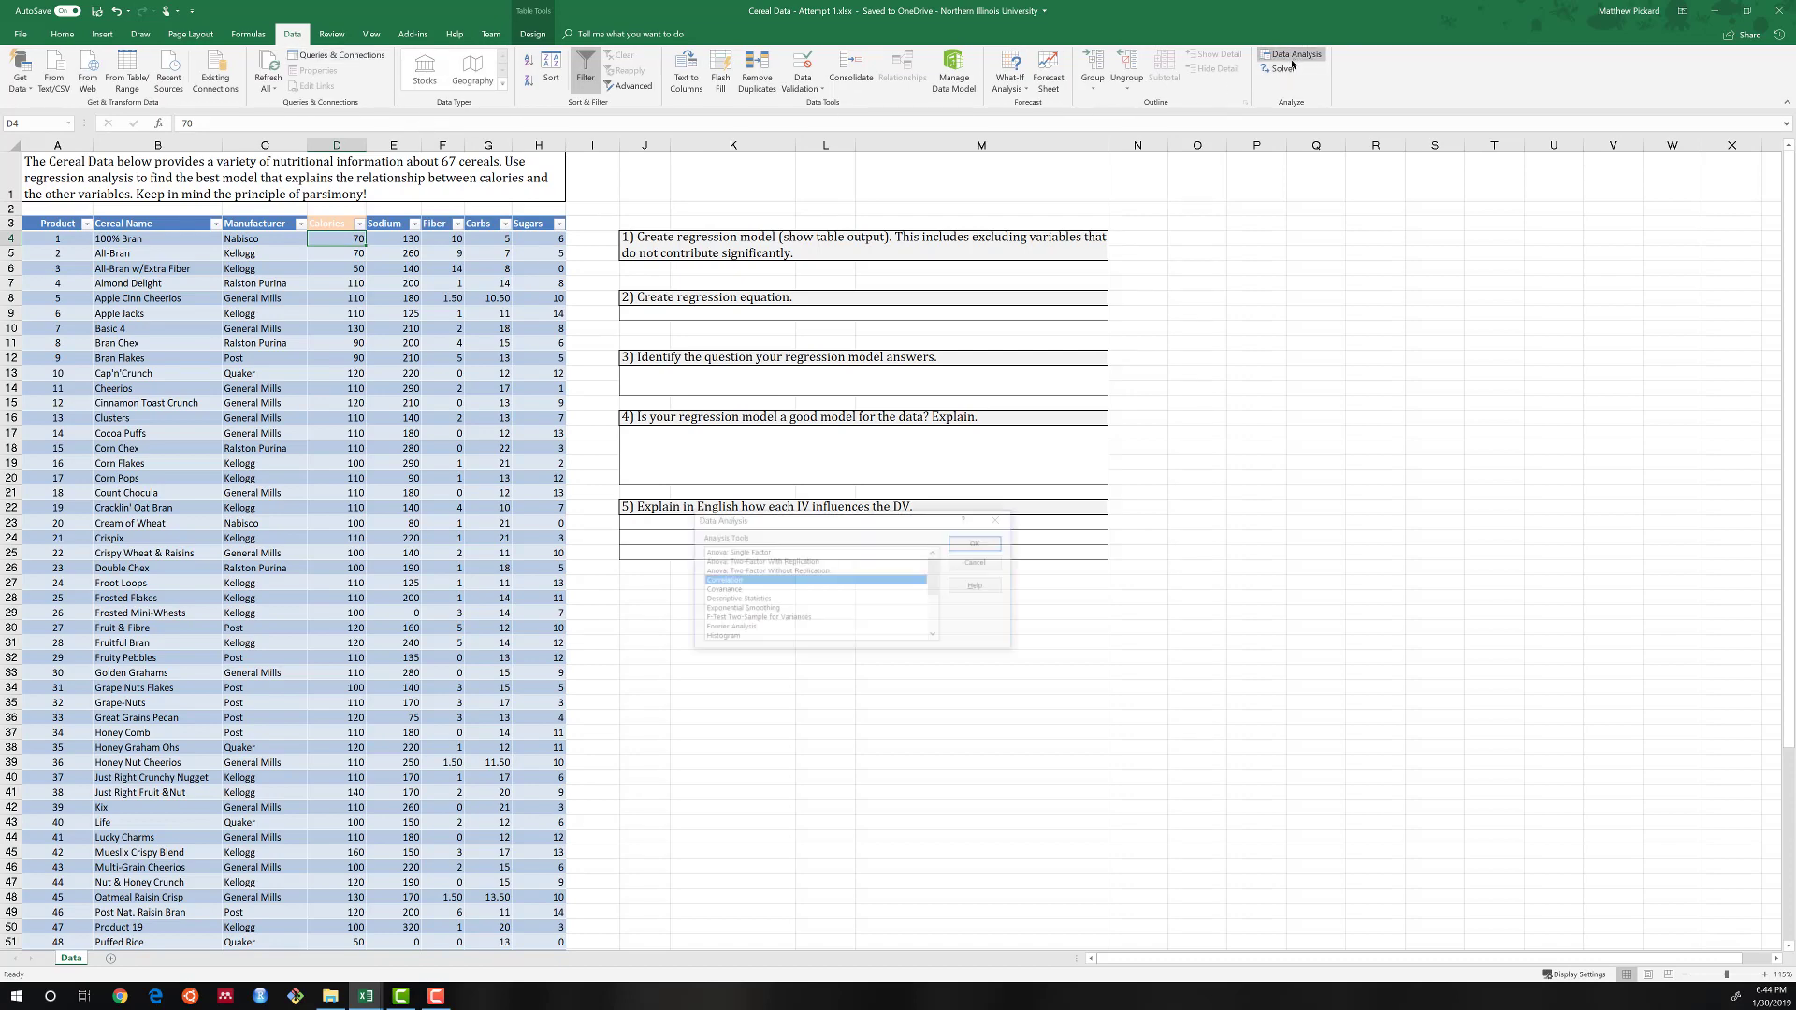
left_click(979, 545)
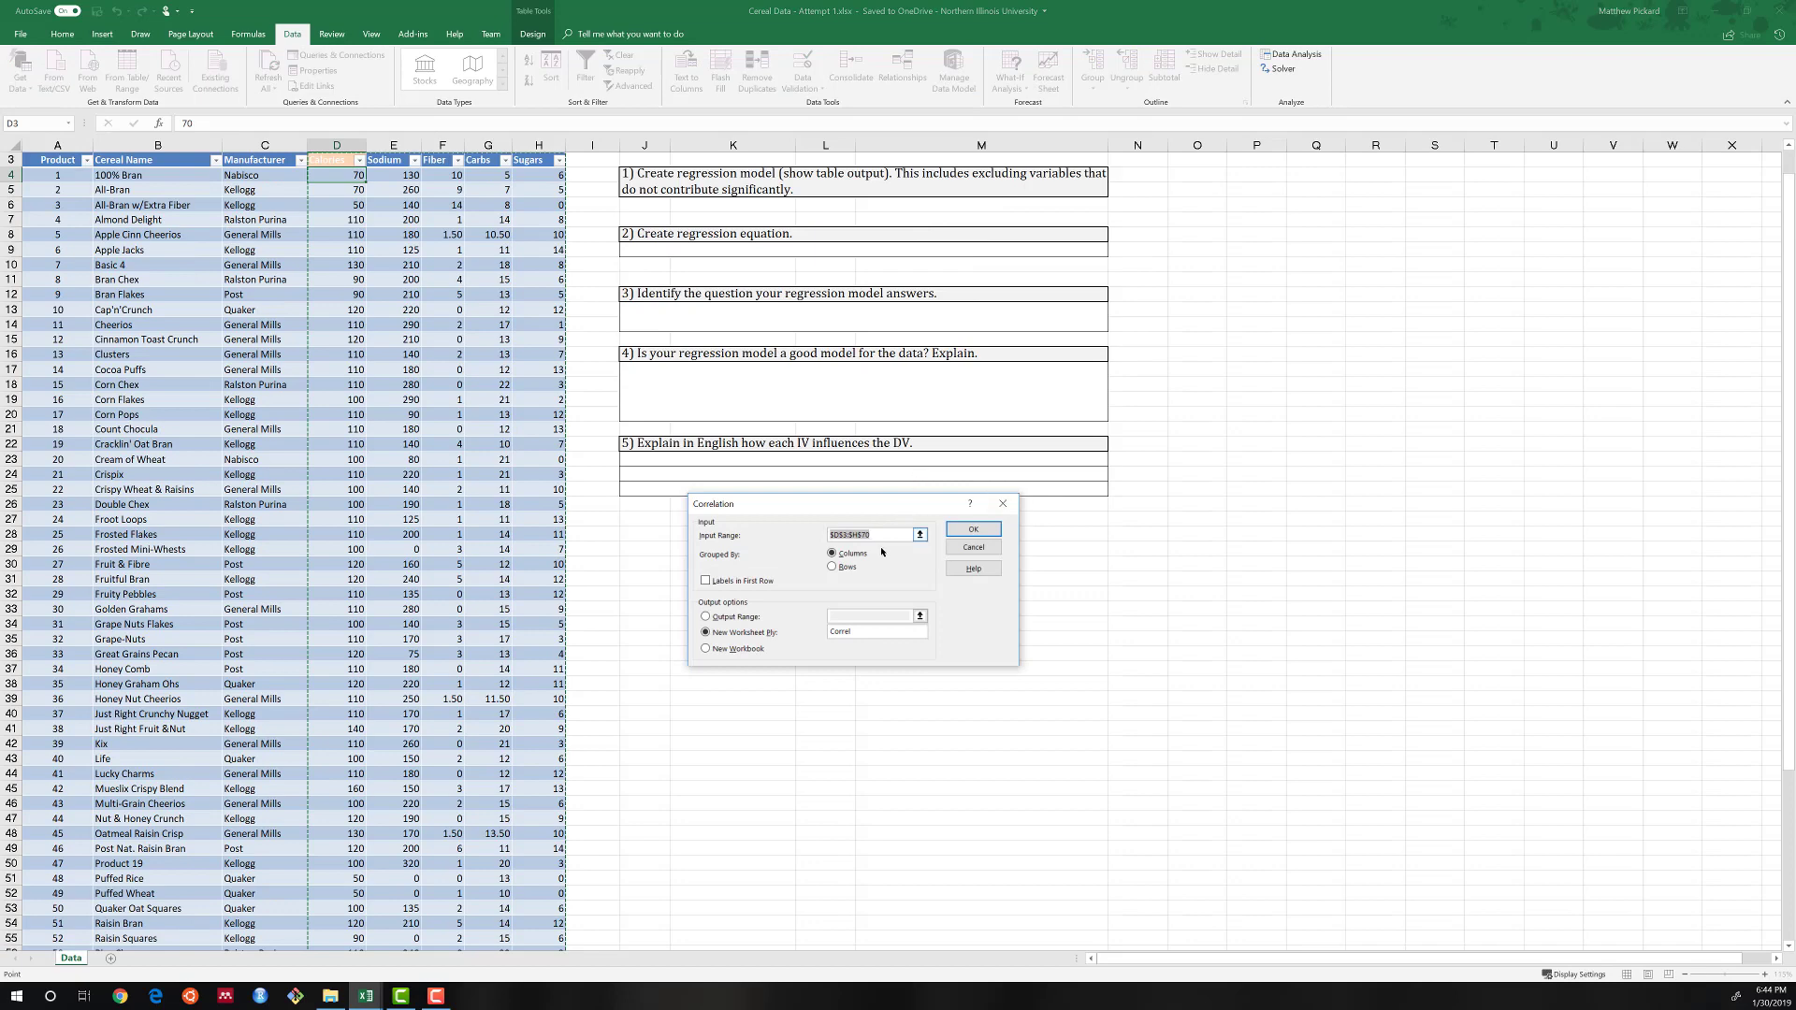
left_click(920, 535)
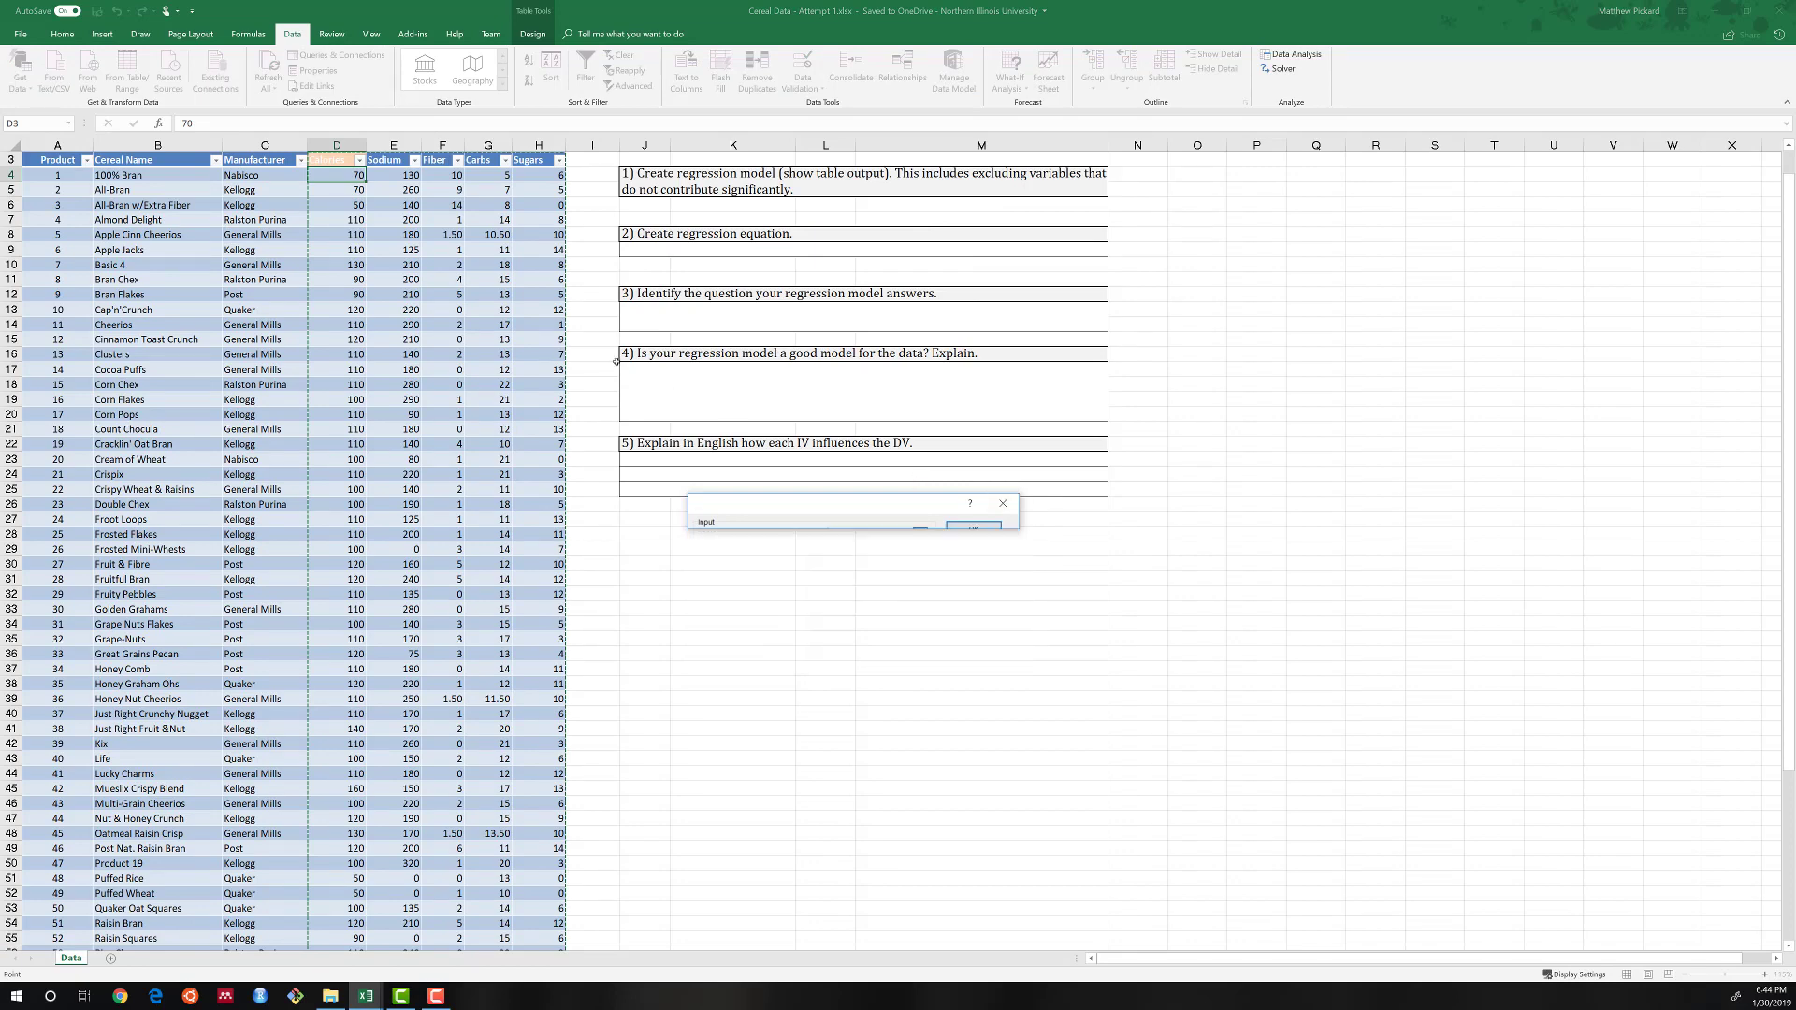
left_click(338, 160)
key("ctrl+shift+Right")
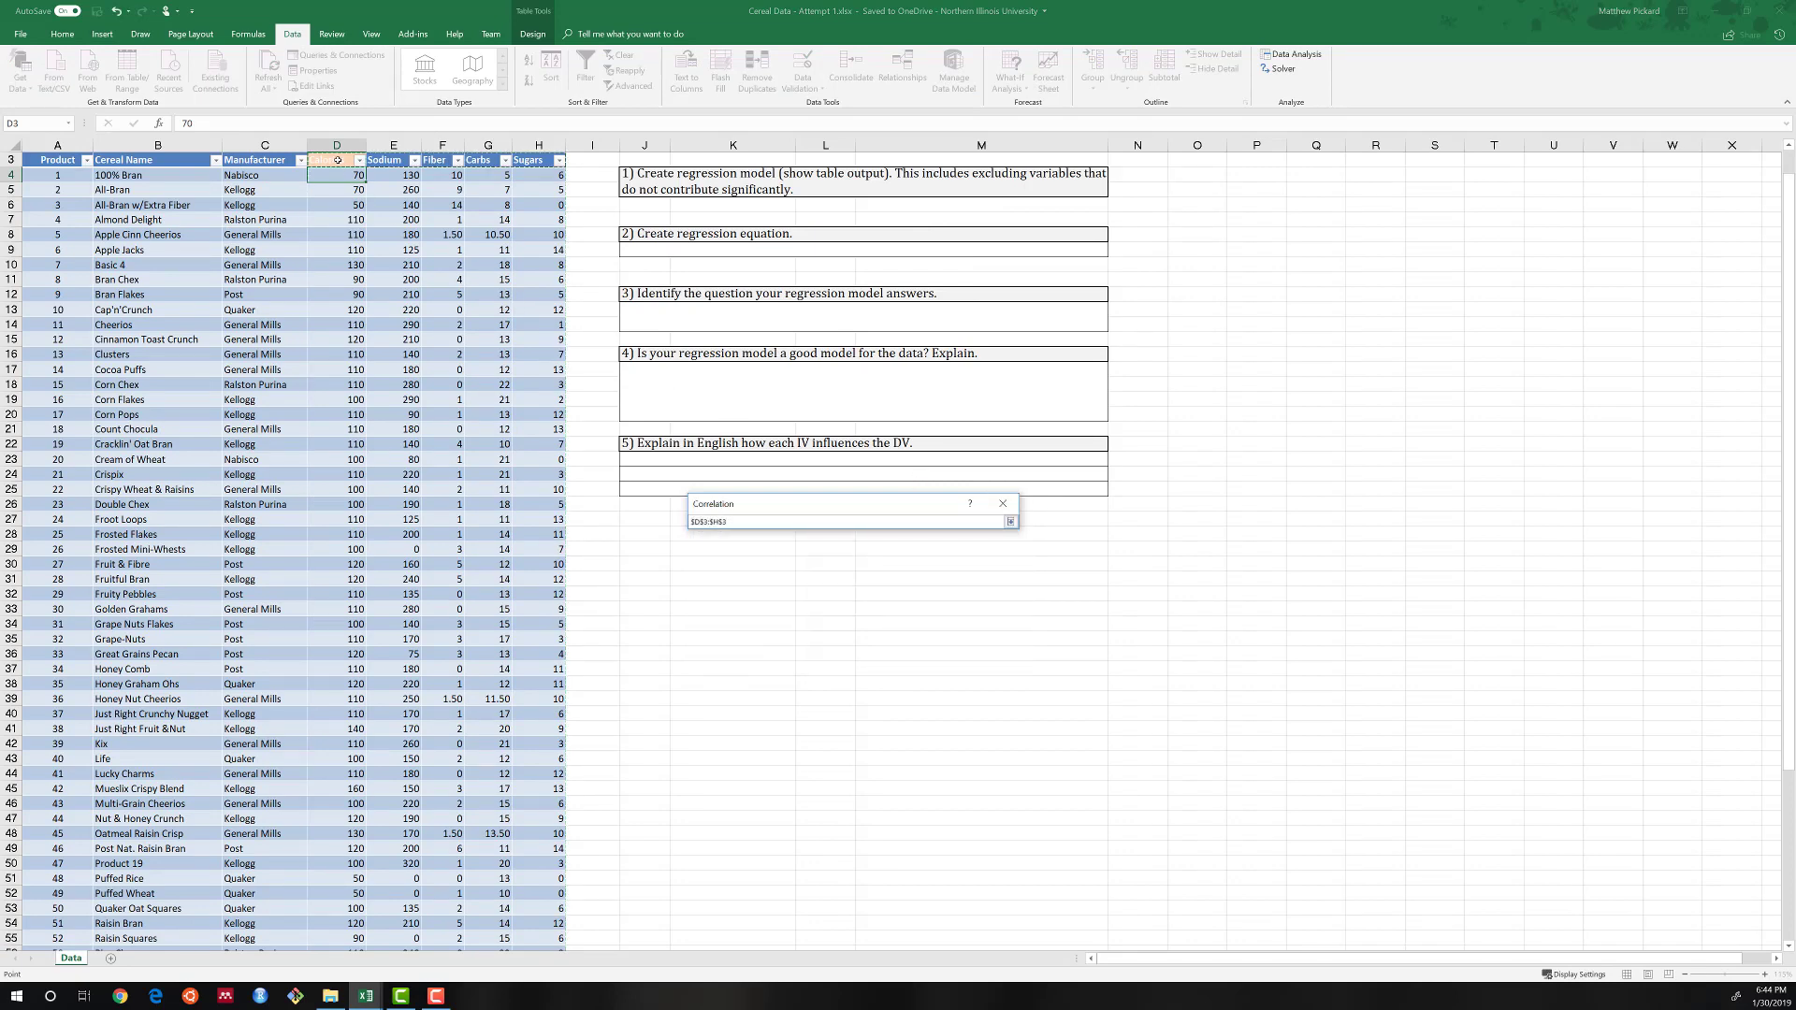
key("ctrl+shift+Down")
key("Return")
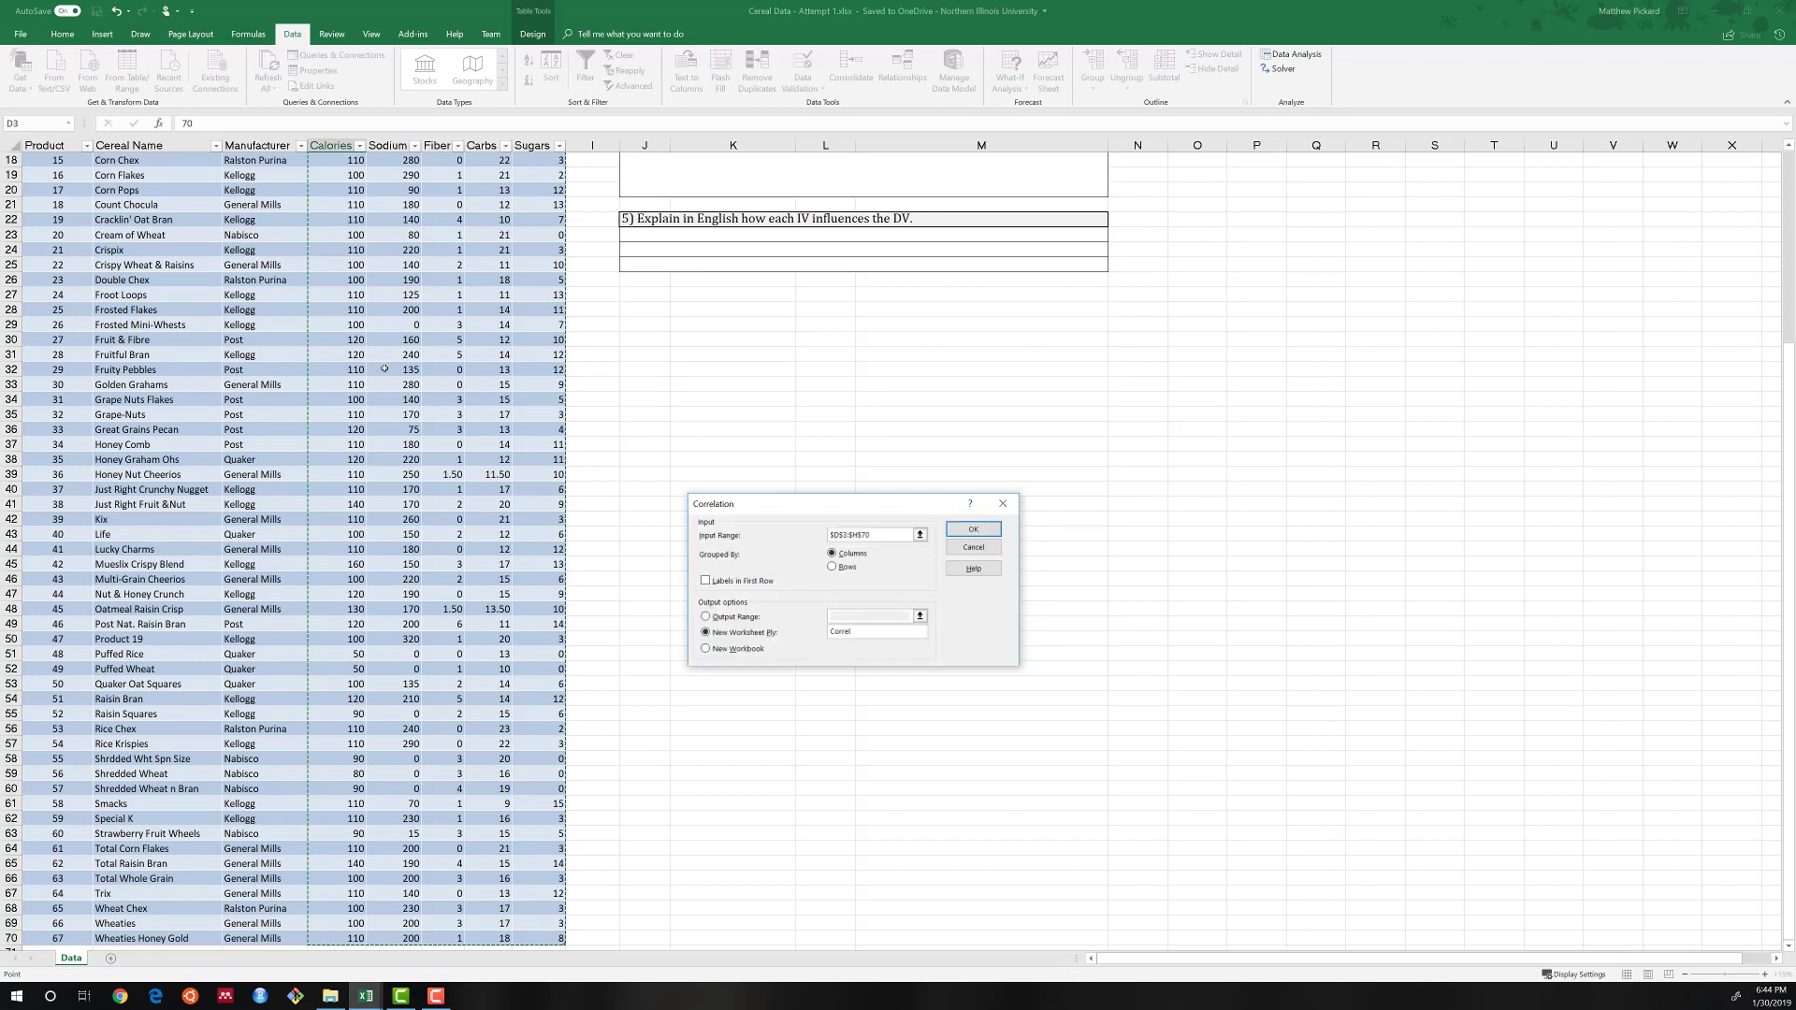
Treat the first row as labels and output the correlation matrix to a new worksheet named Correl.
left_click(706, 581)
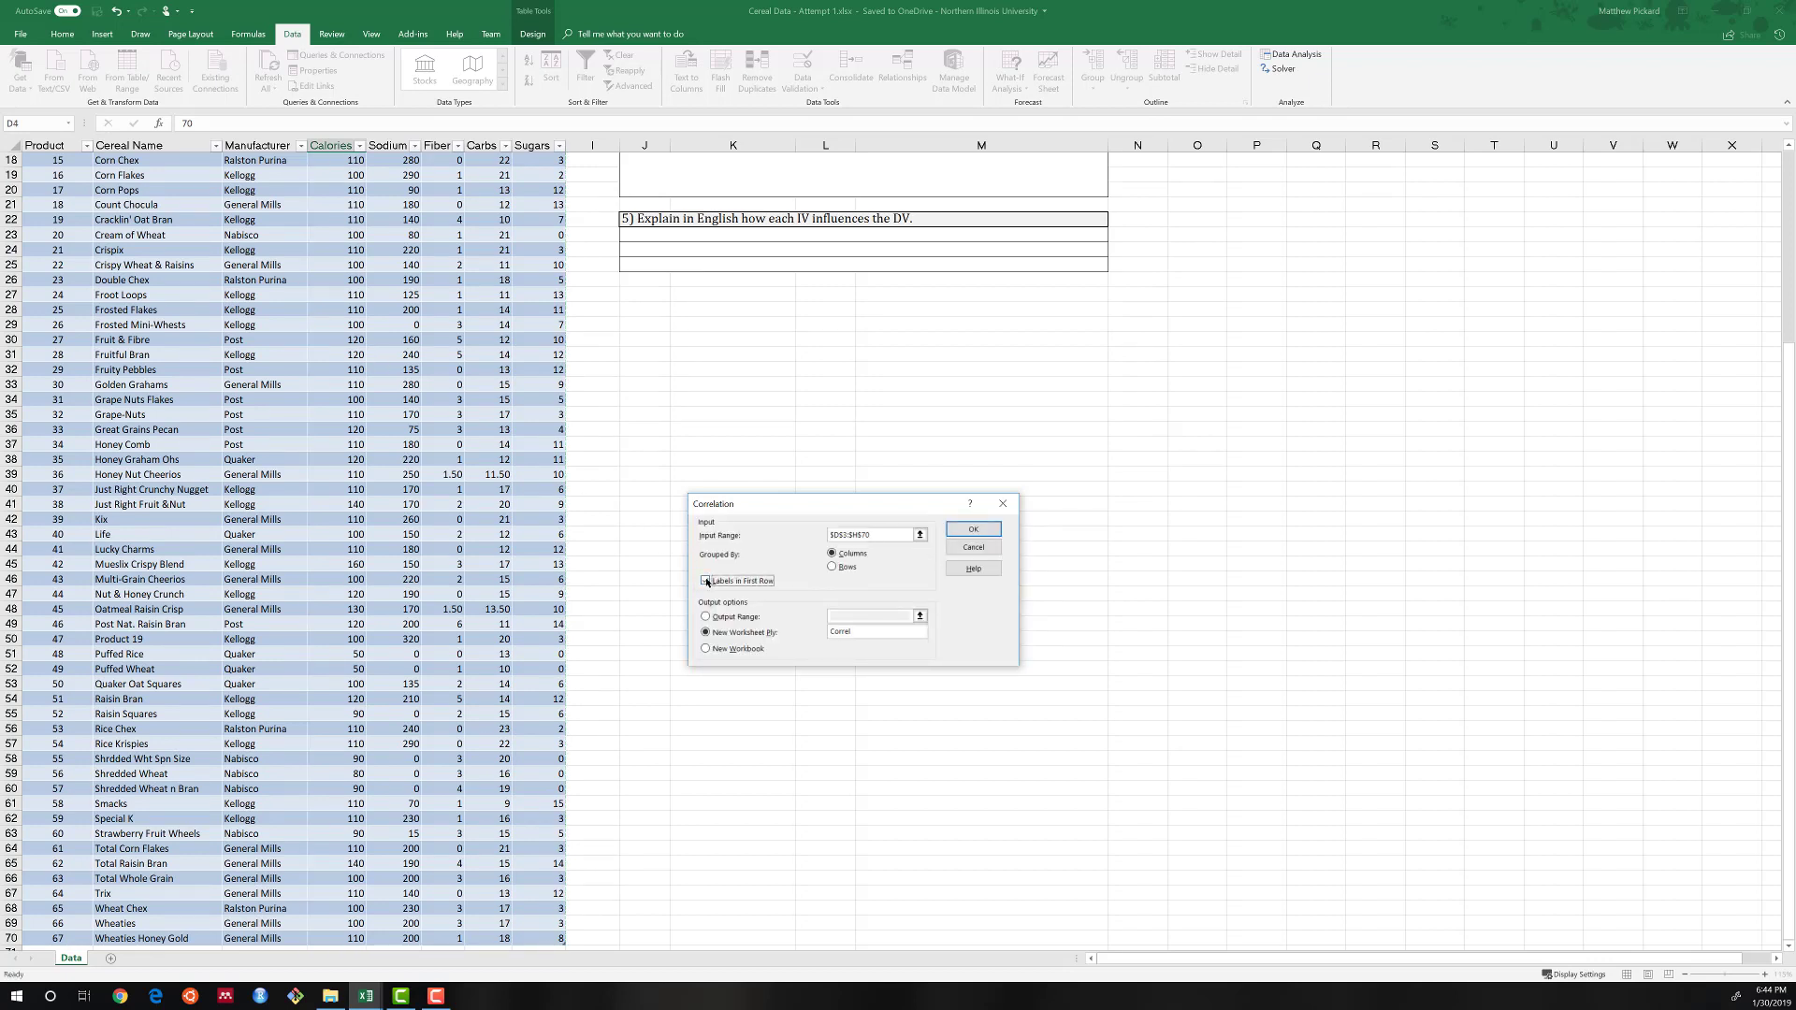
left_click(867, 631)
left_click(973, 529)
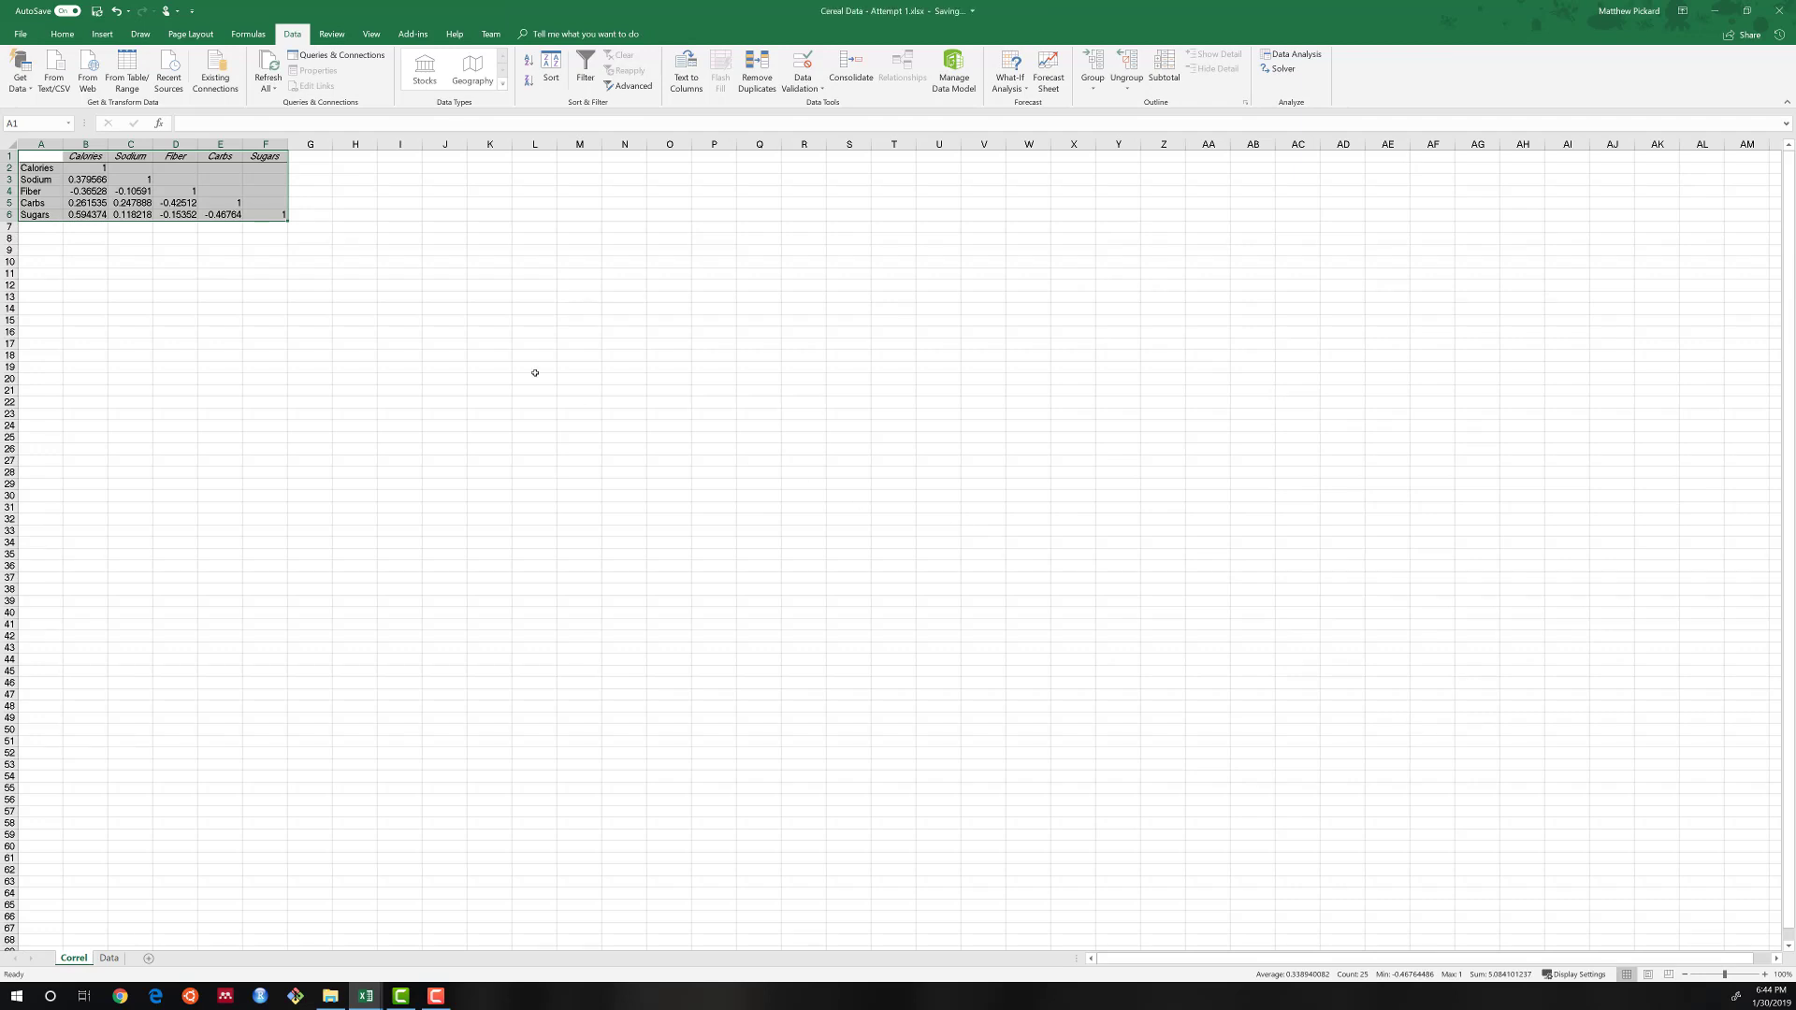
Set the font of columns A to F on the Correl sheet to Calibri, size 11.
left_click(62, 34)
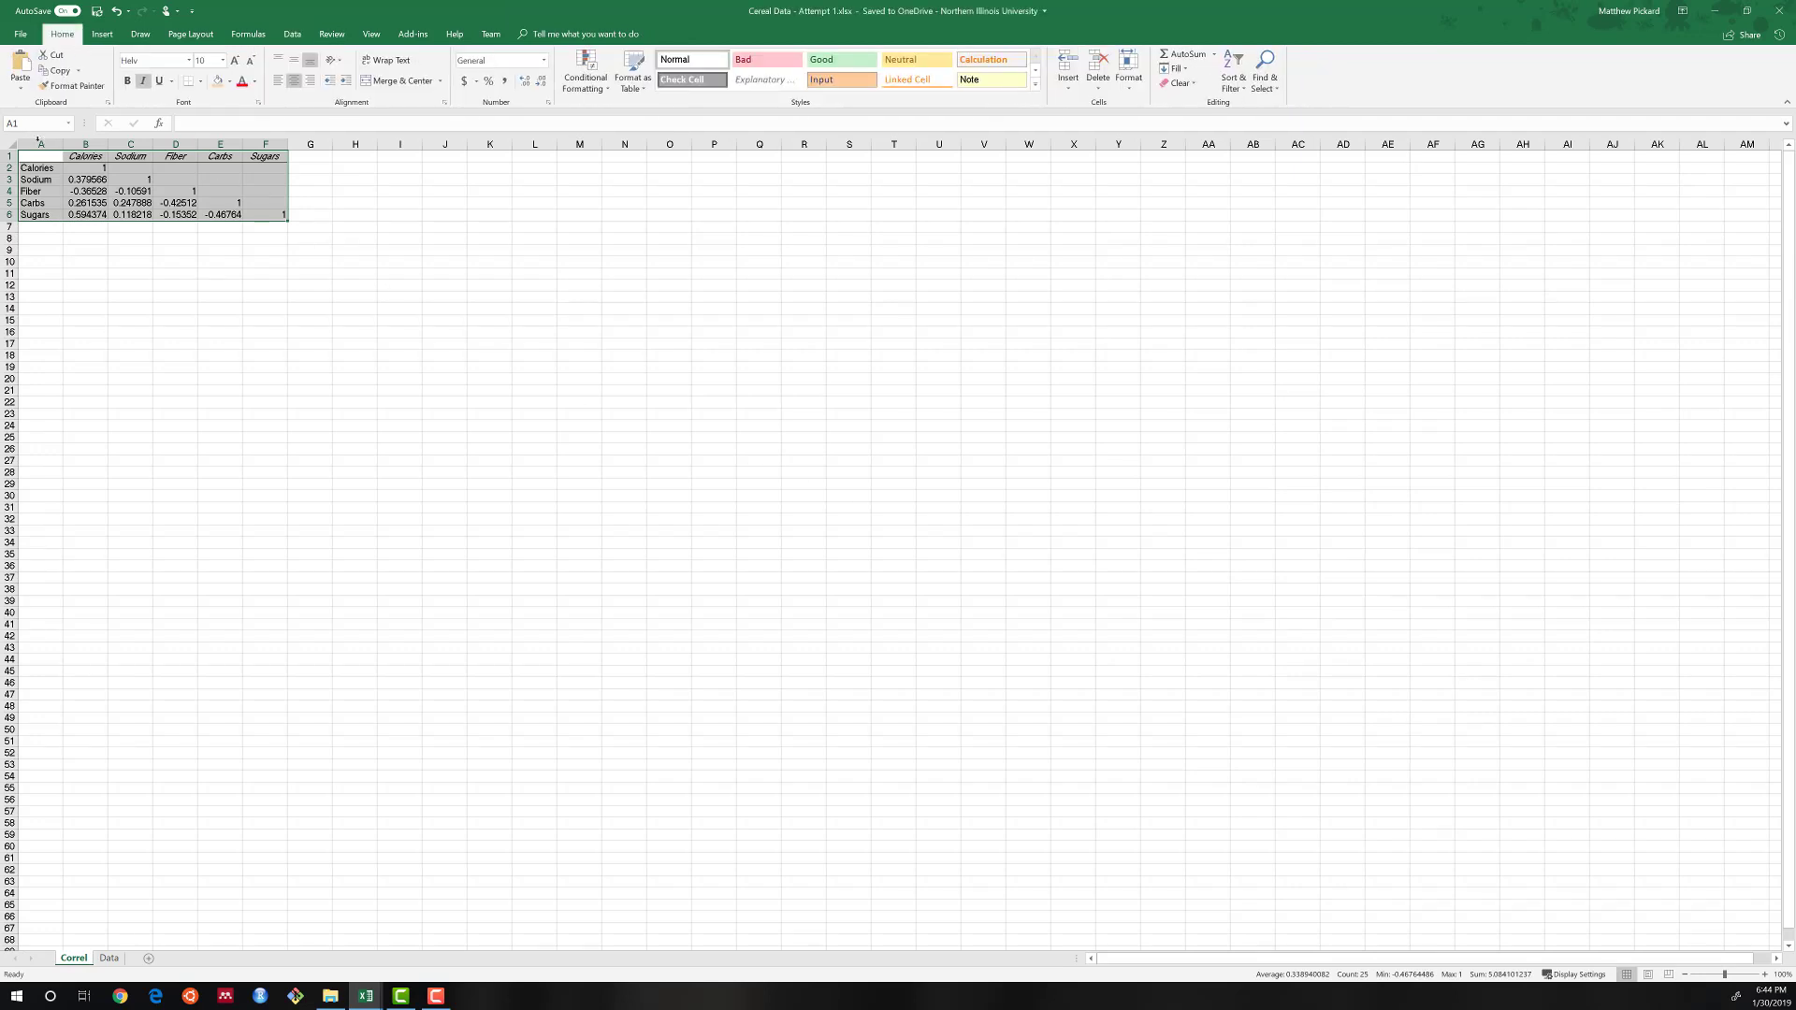
left_click_drag(34, 145, 266, 145)
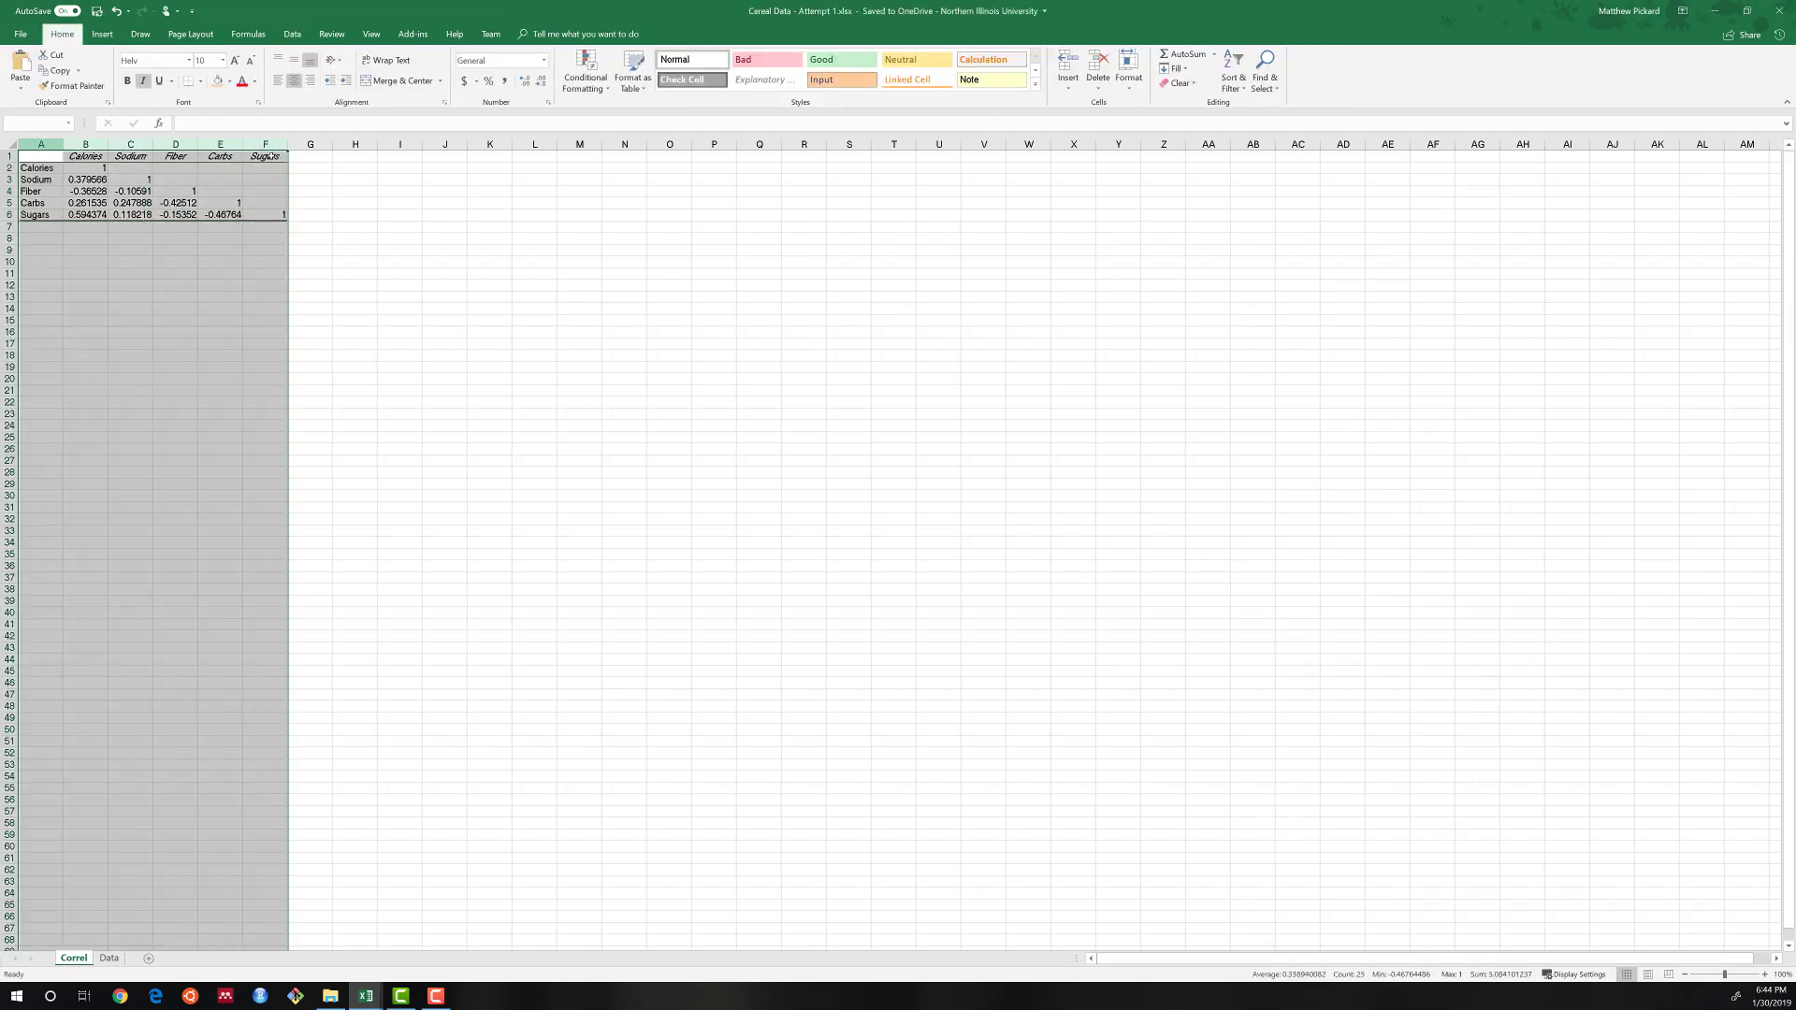
left_click(189, 60)
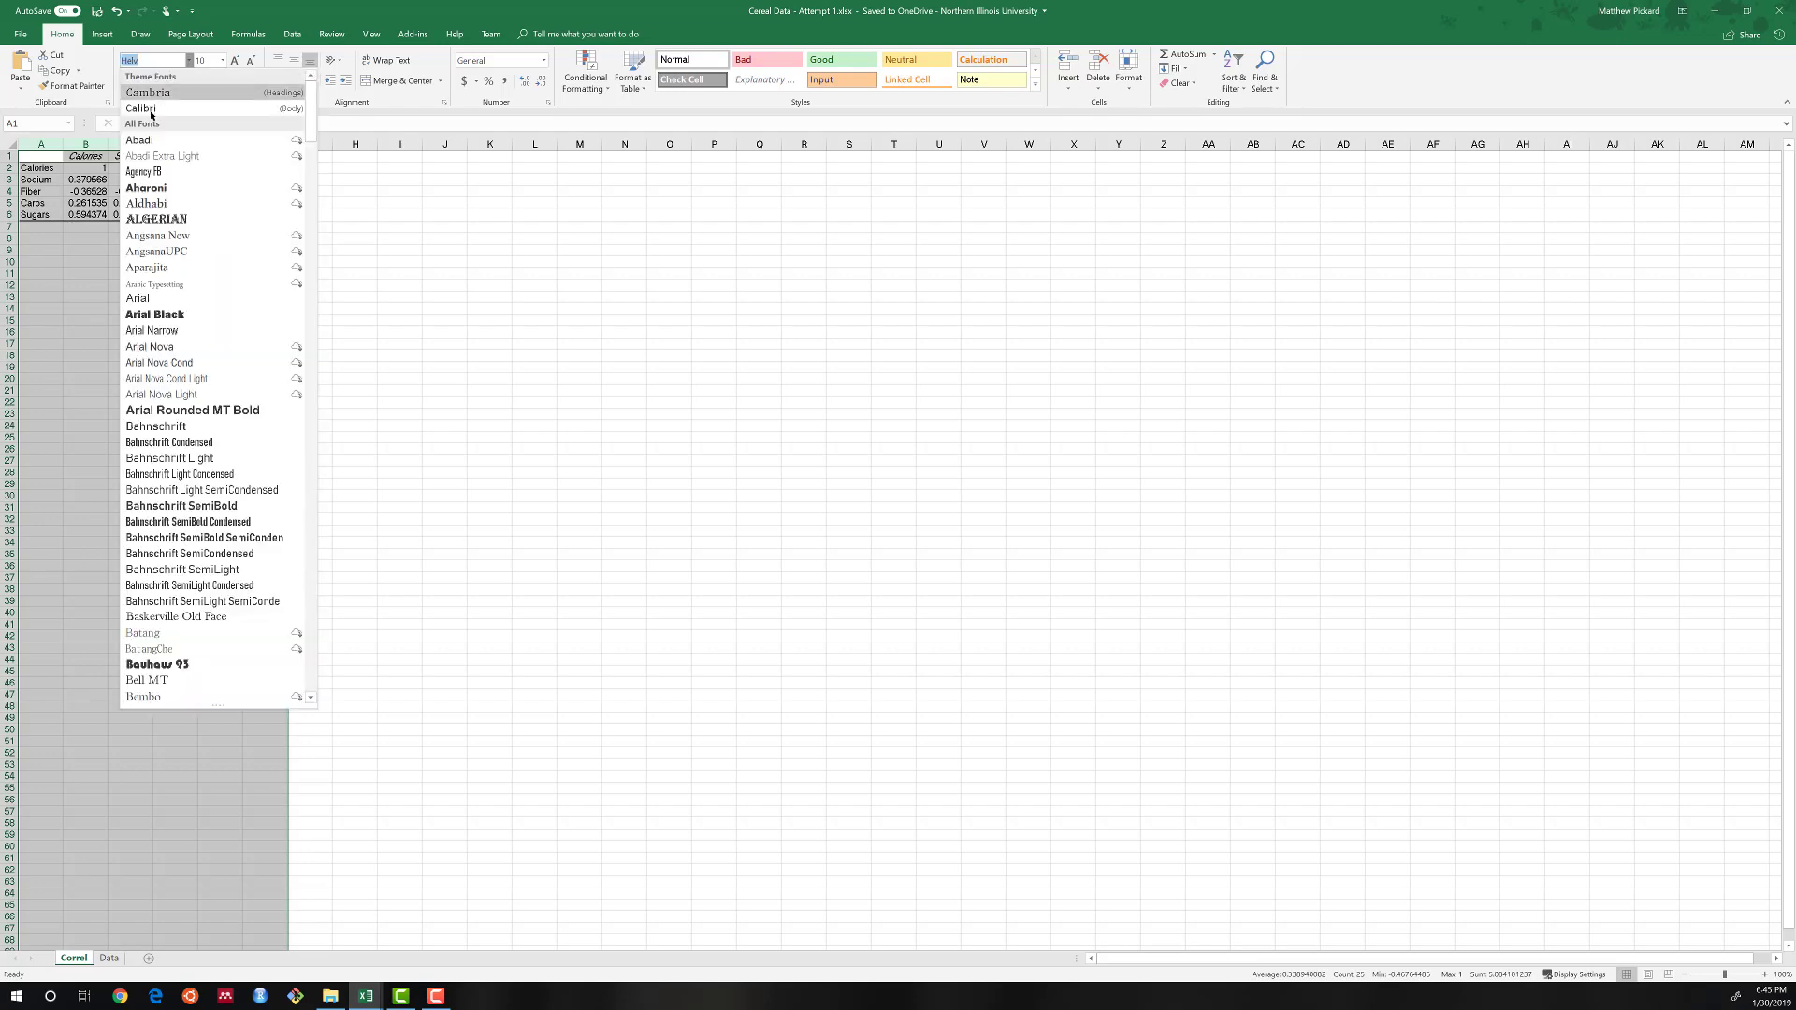
key("Escape")
left_click(236, 61)
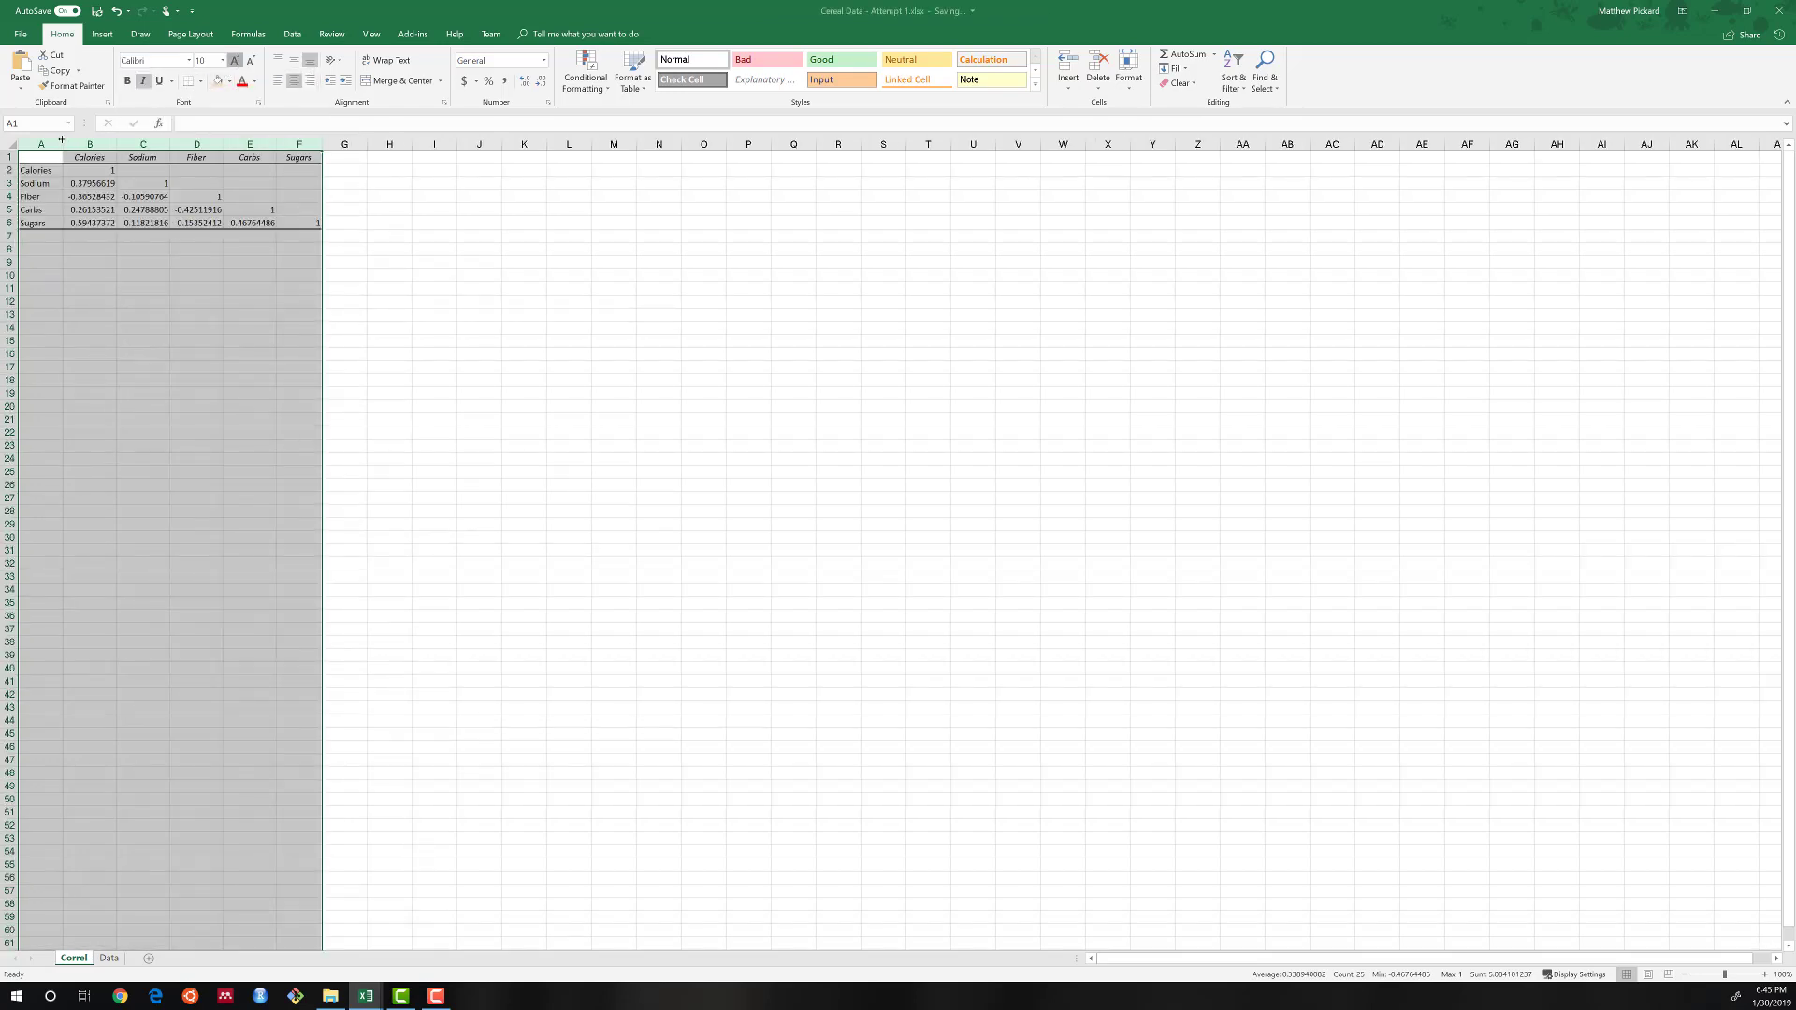
Autofit the widths of the correlation matrix columns A to F.
left_click_drag(52, 145, 318, 145)
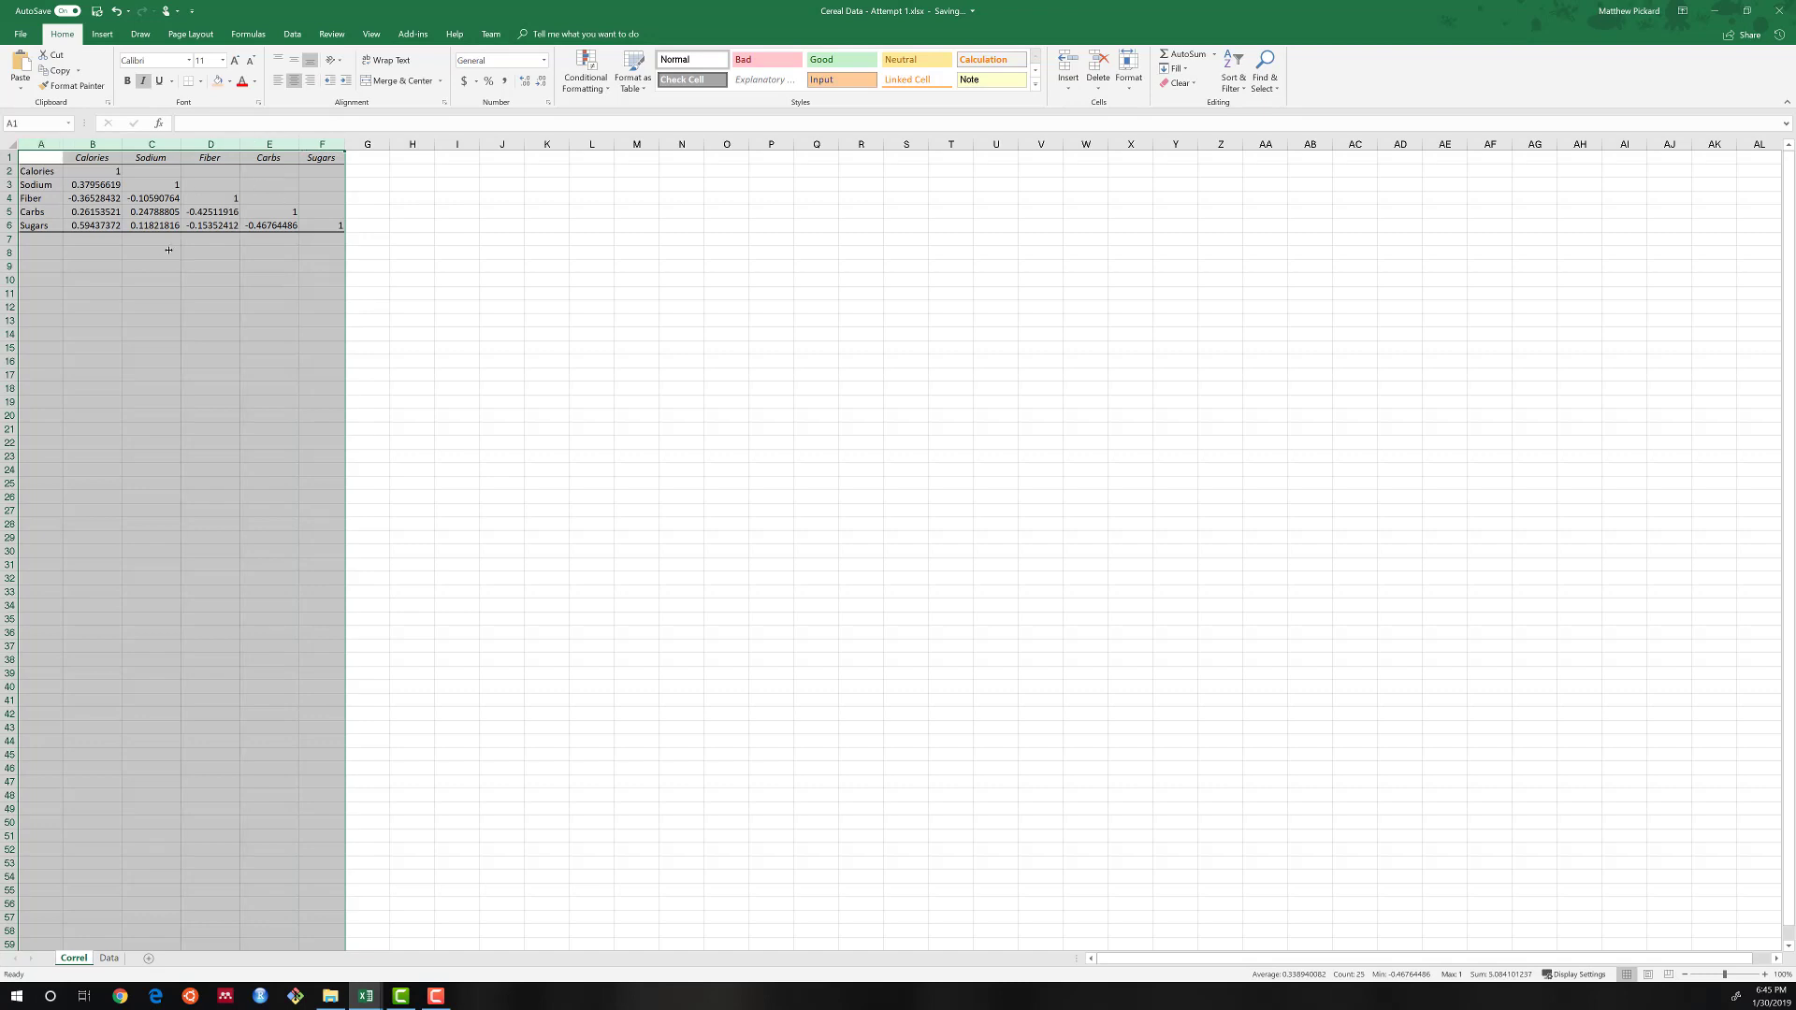
double_click(241, 143)
left_click(153, 266)
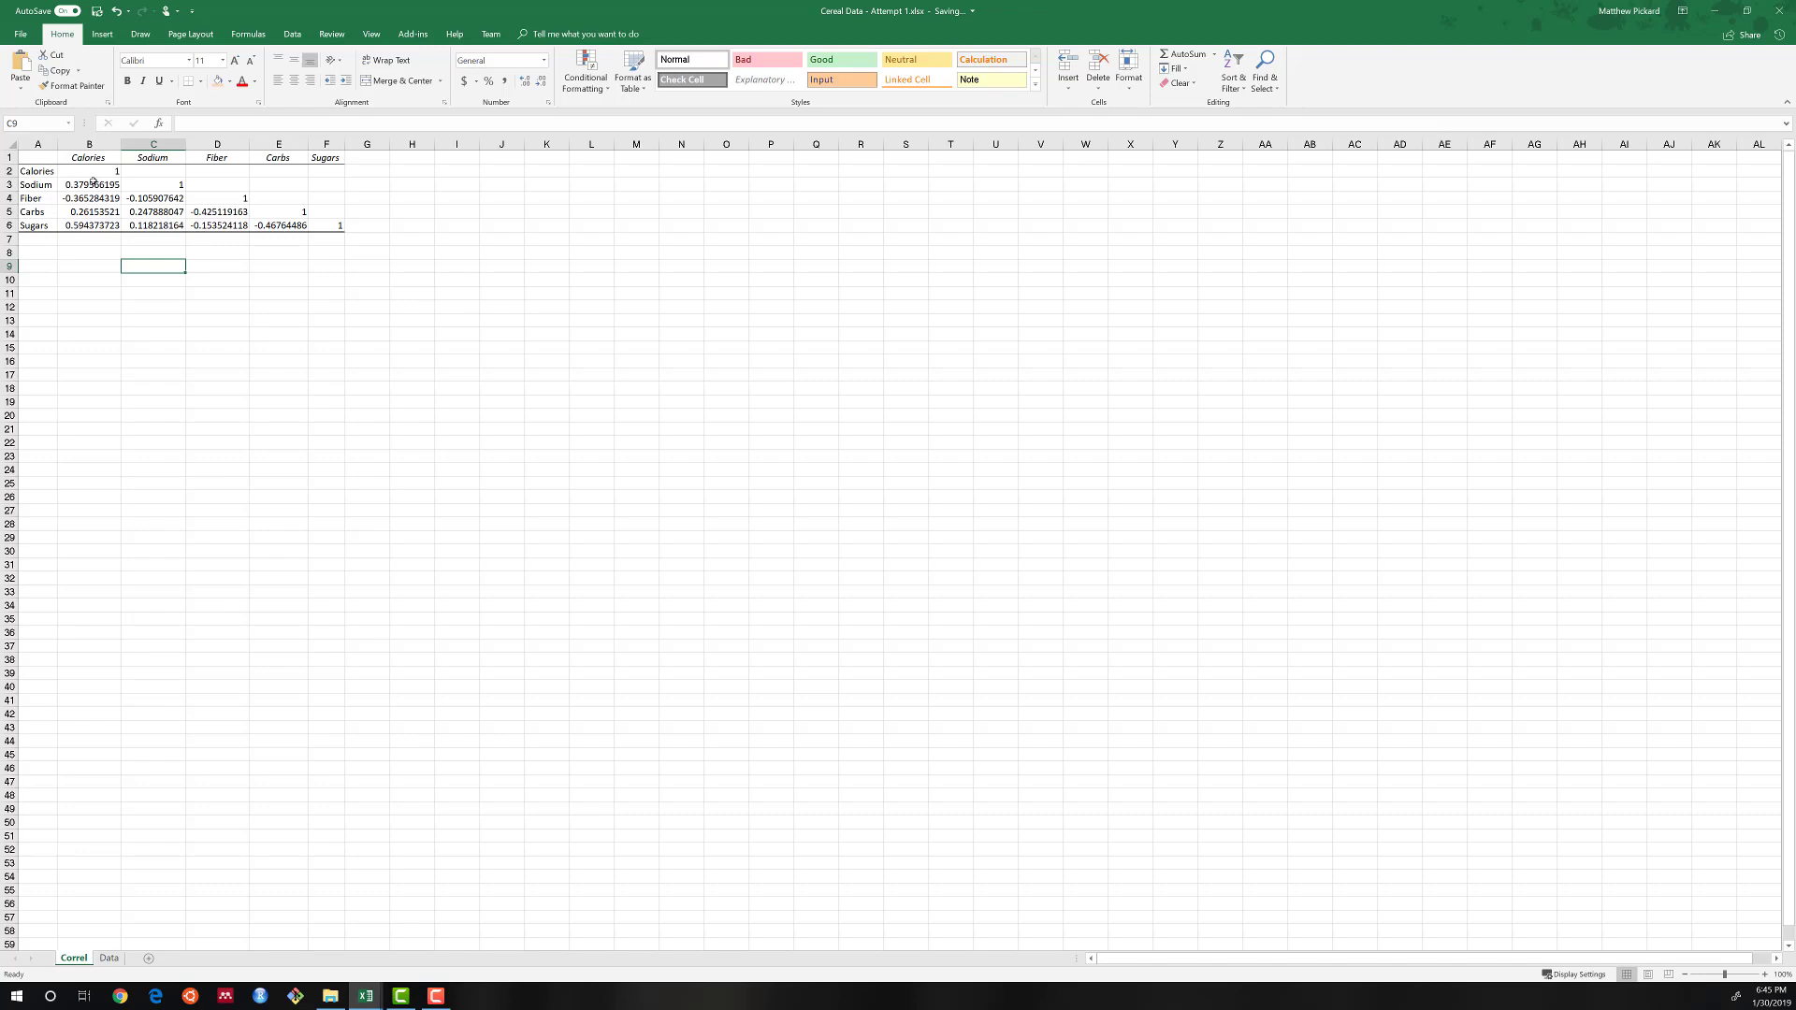
Examine the correlations among Sodium, Fiber, Carbs and Sugars, and those of each variable with Calories.
left_click_drag(140, 199, 324, 229)
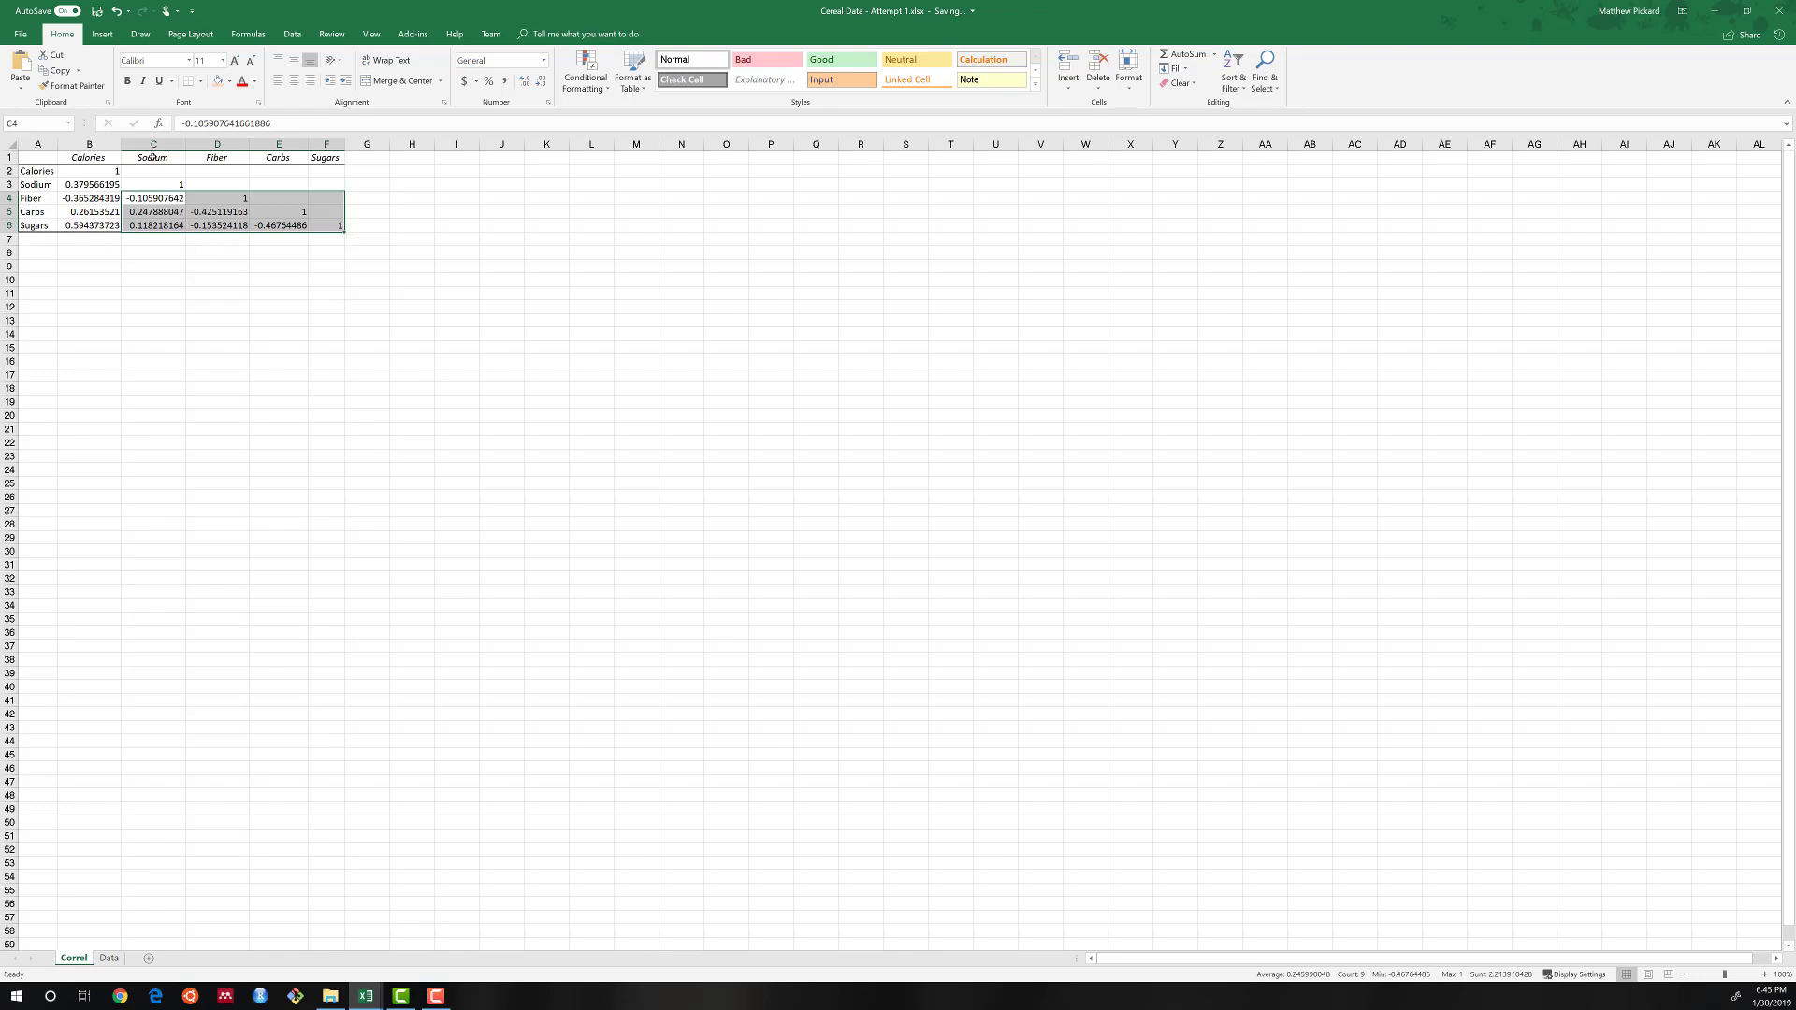
left_click_drag(152, 157, 323, 158)
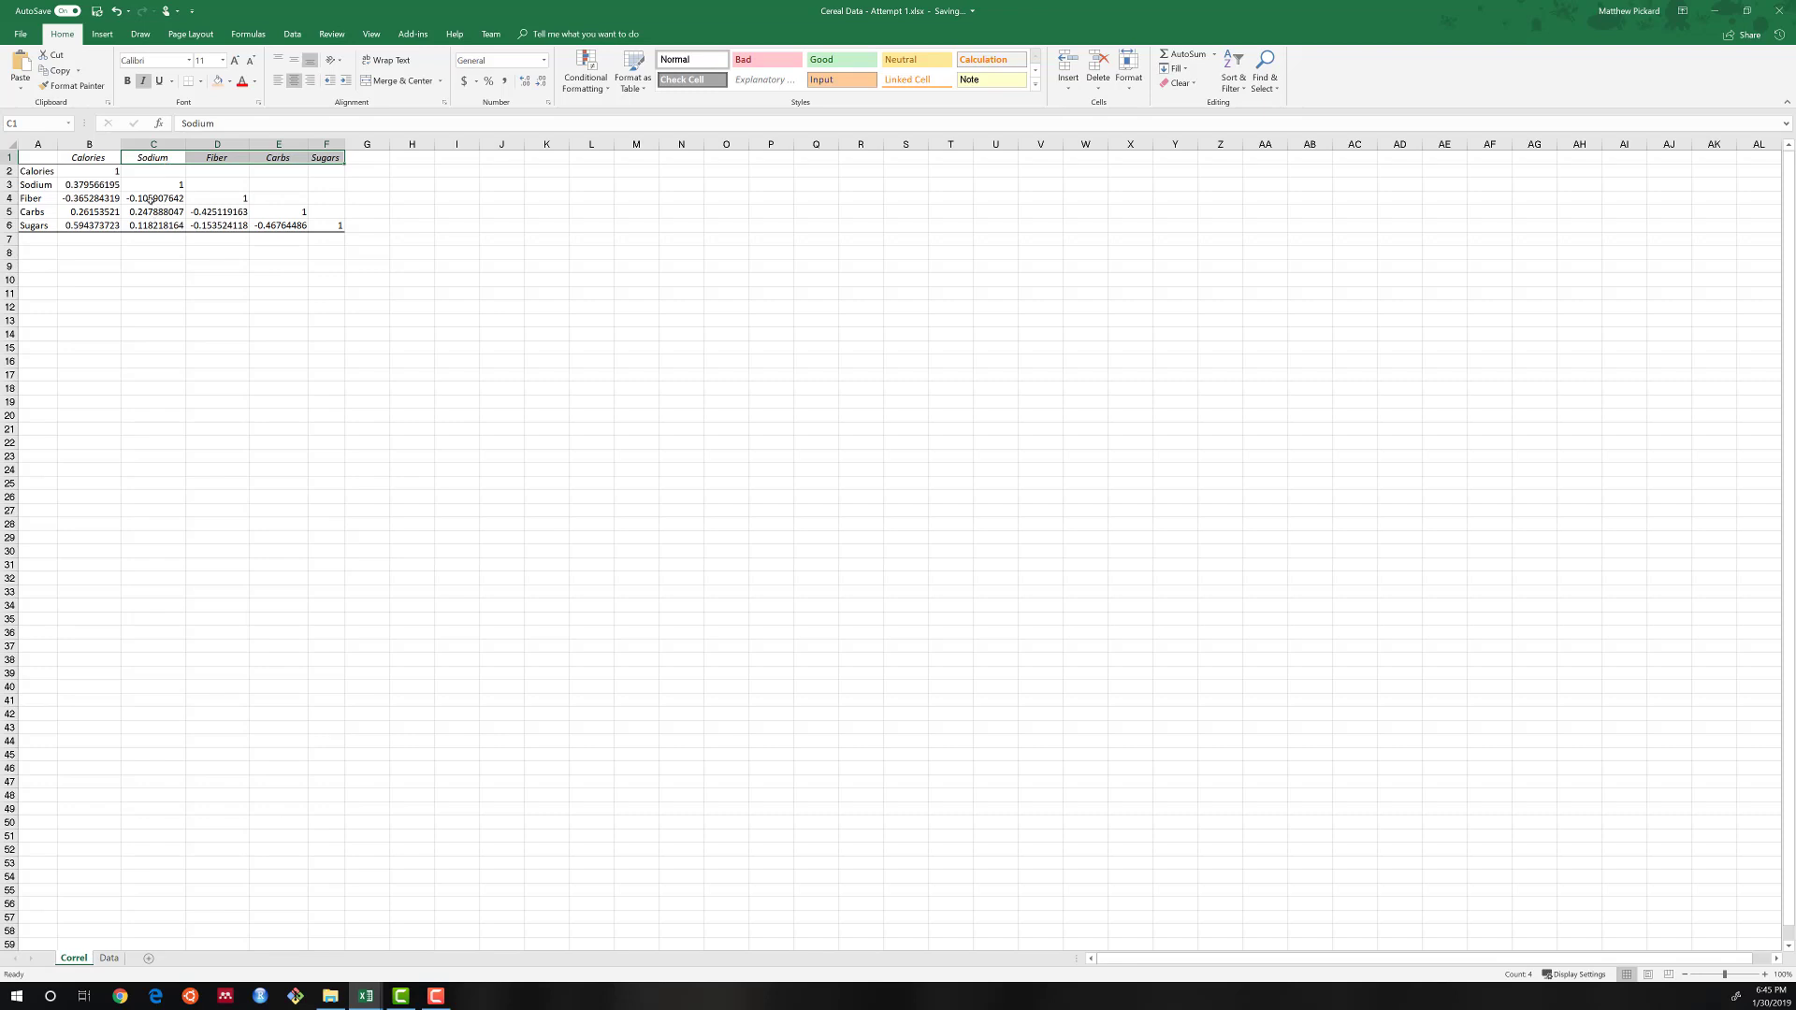
left_click_drag(150, 200, 327, 230)
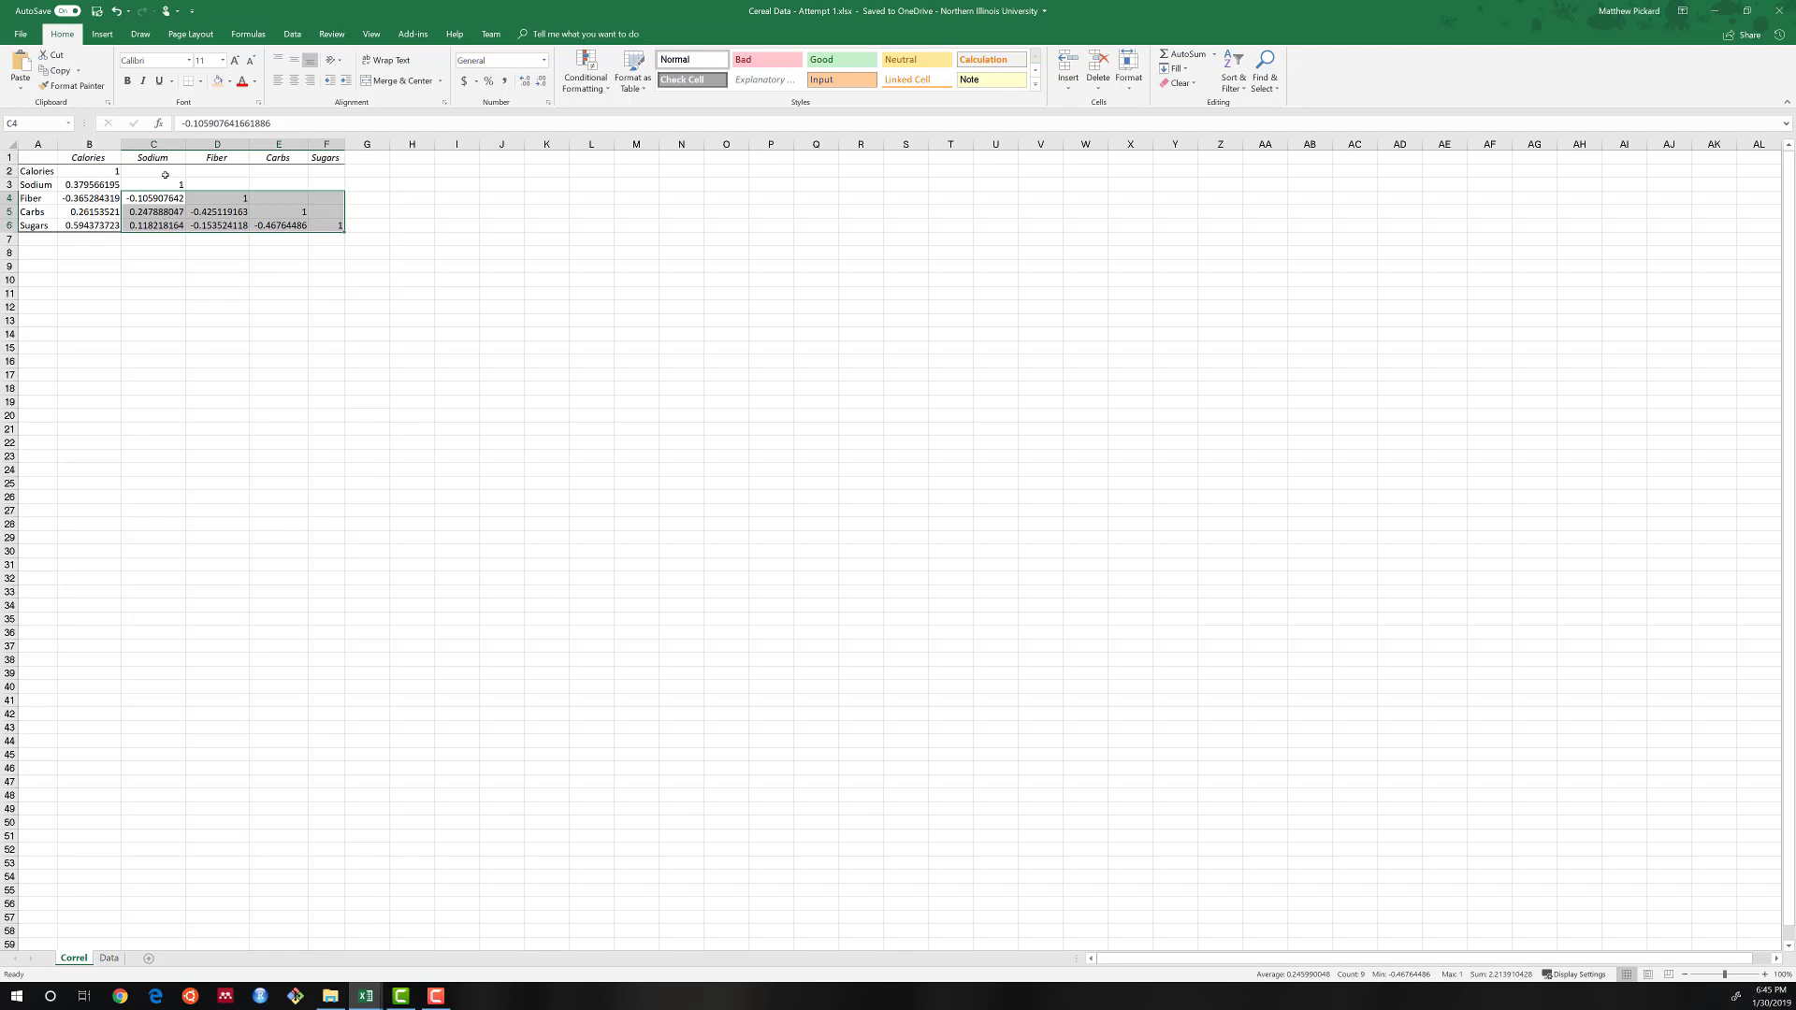
left_click_drag(159, 159, 321, 159)
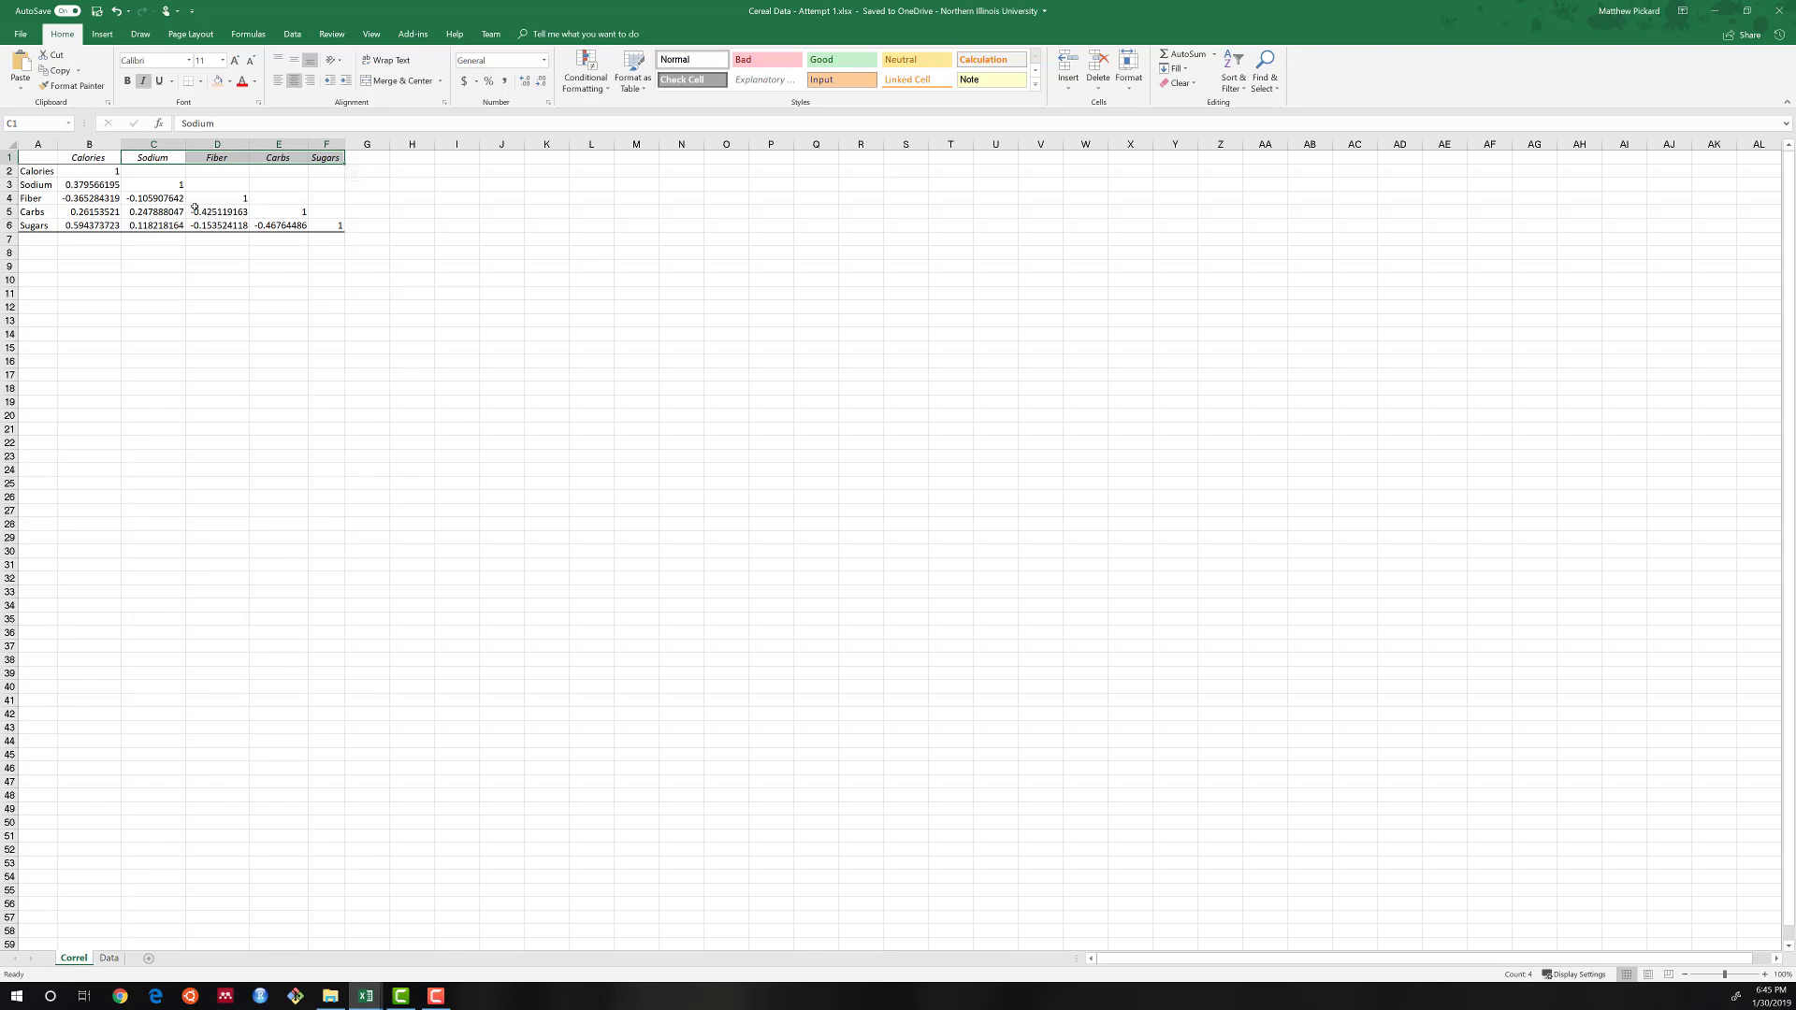
left_click_drag(79, 157, 72, 227)
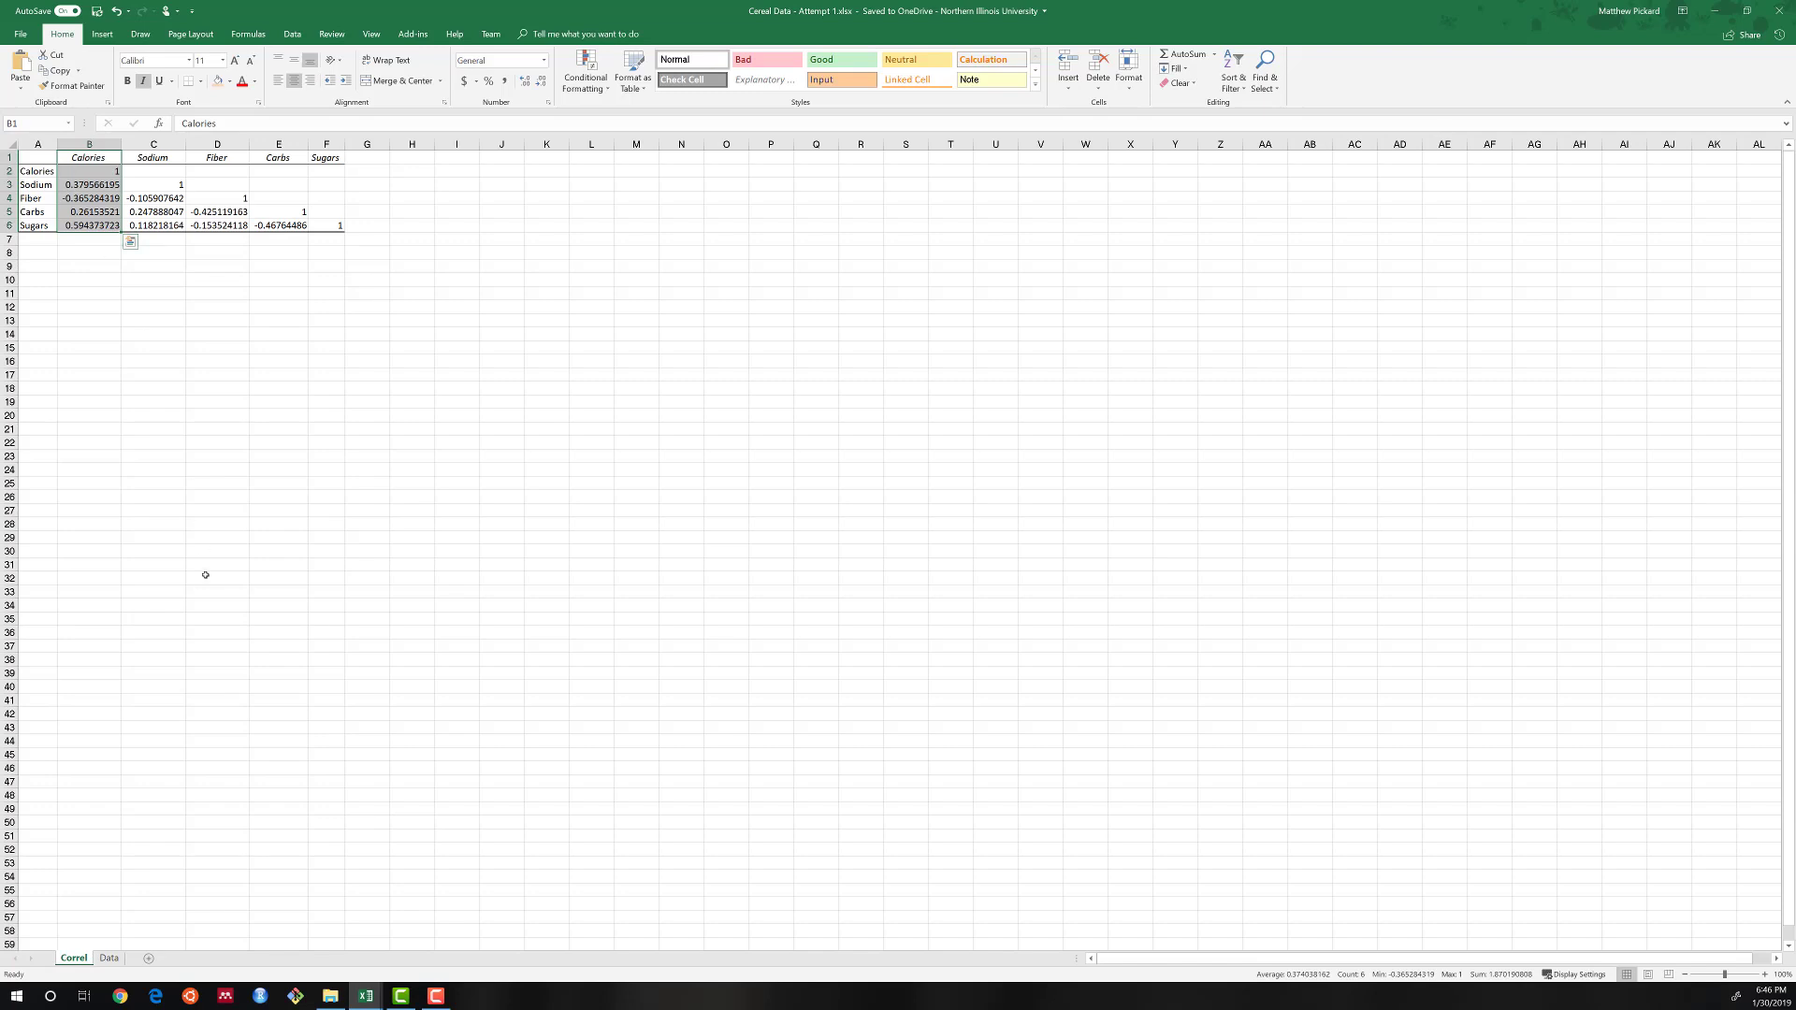
Start a Regression analysis on the Data sheet with the Calories column, header included, D3:D70, as the Y range.
left_click(109, 959)
scroll(701, 518, "up", 6)
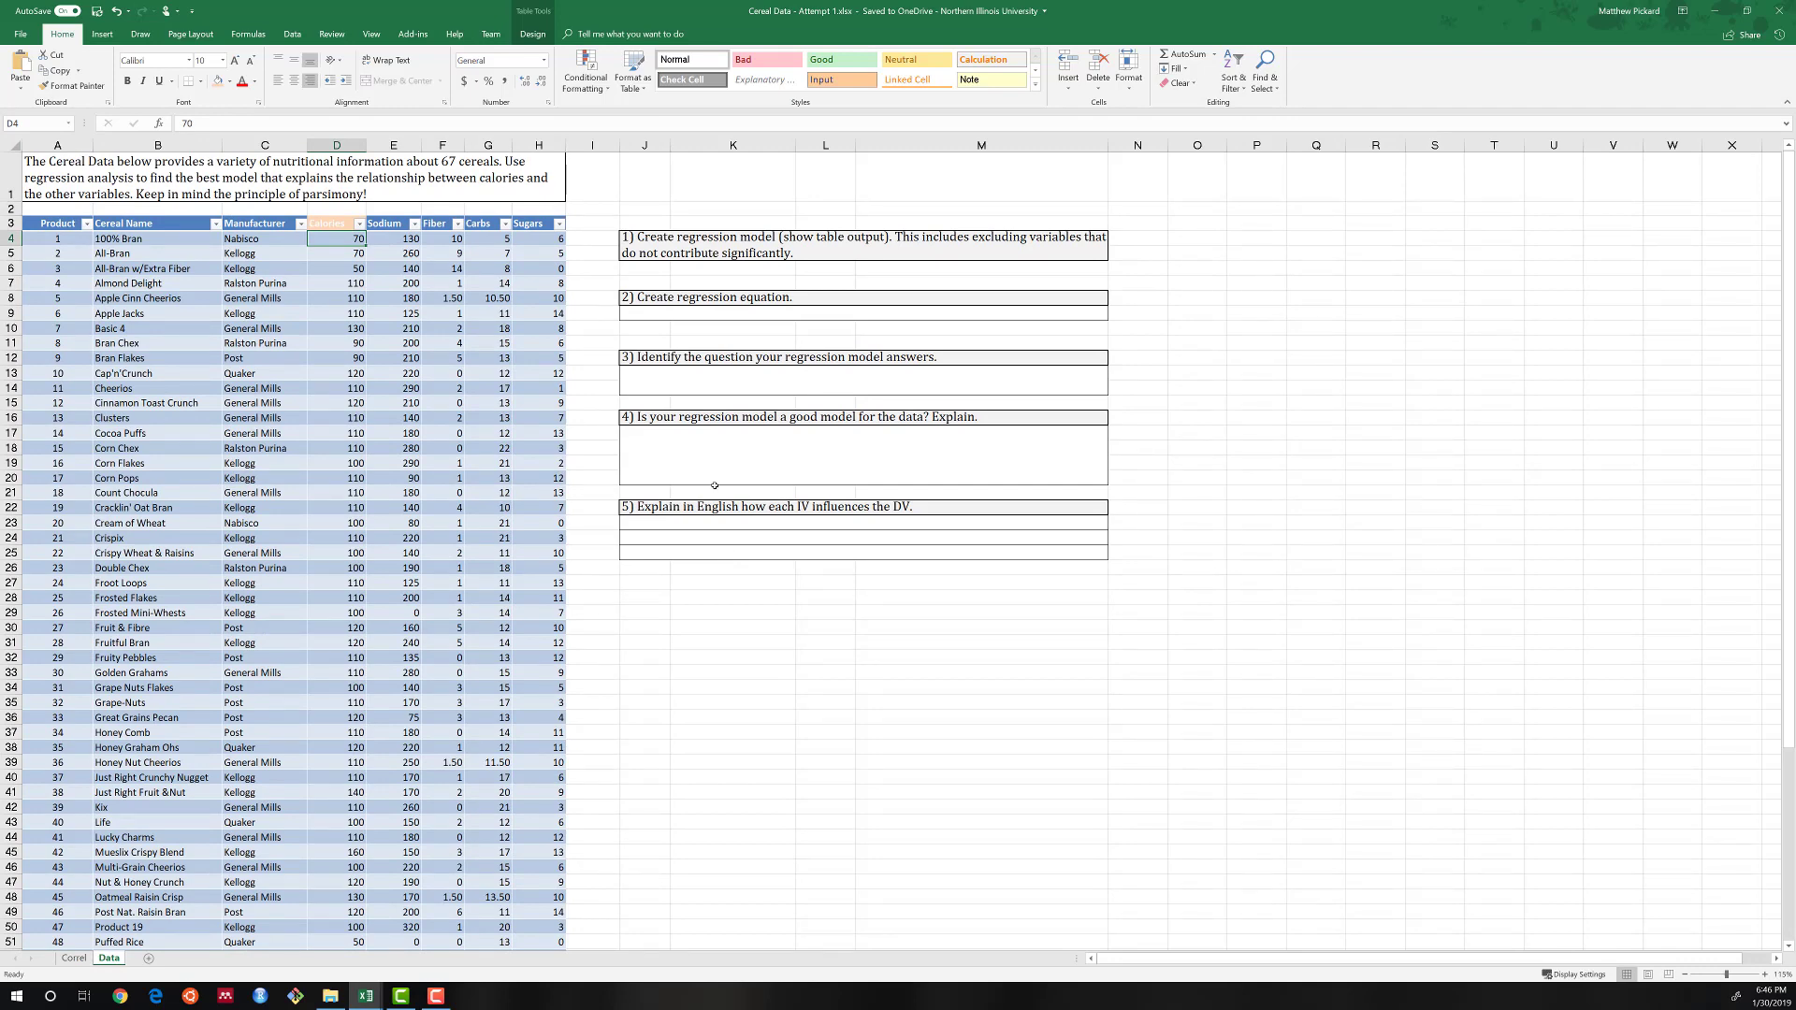
left_click(292, 35)
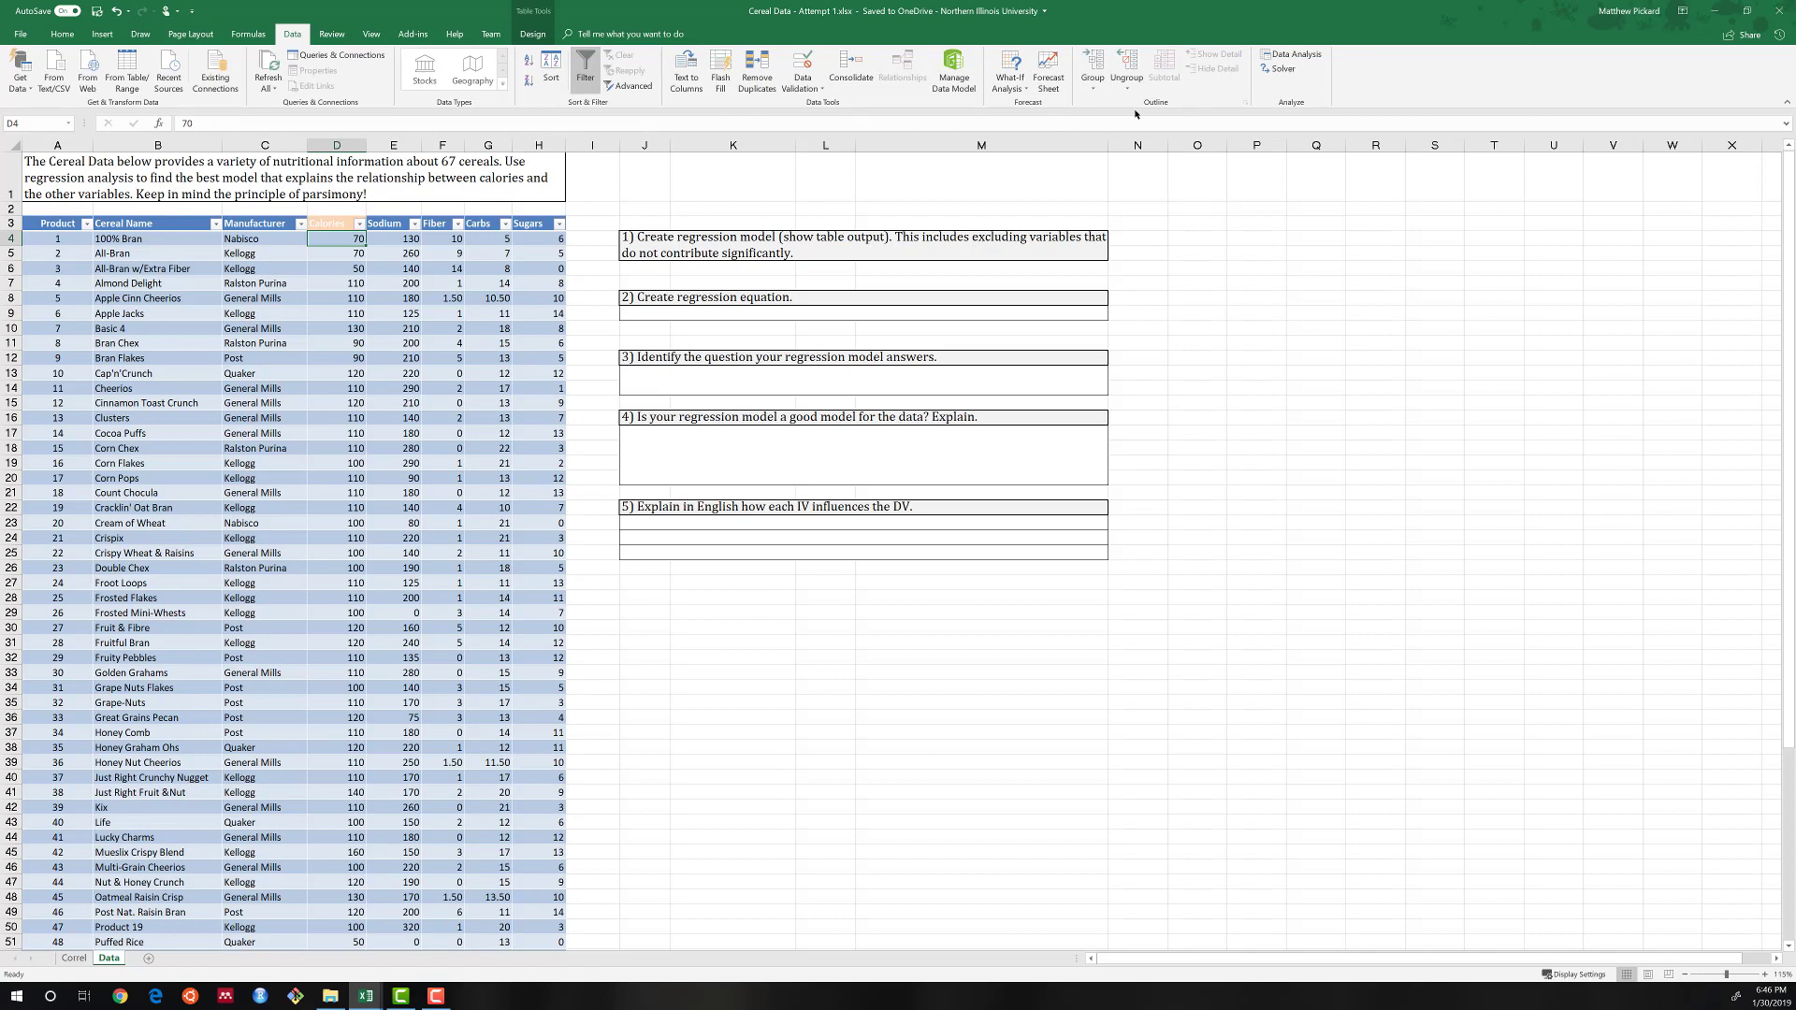
left_click(1299, 59)
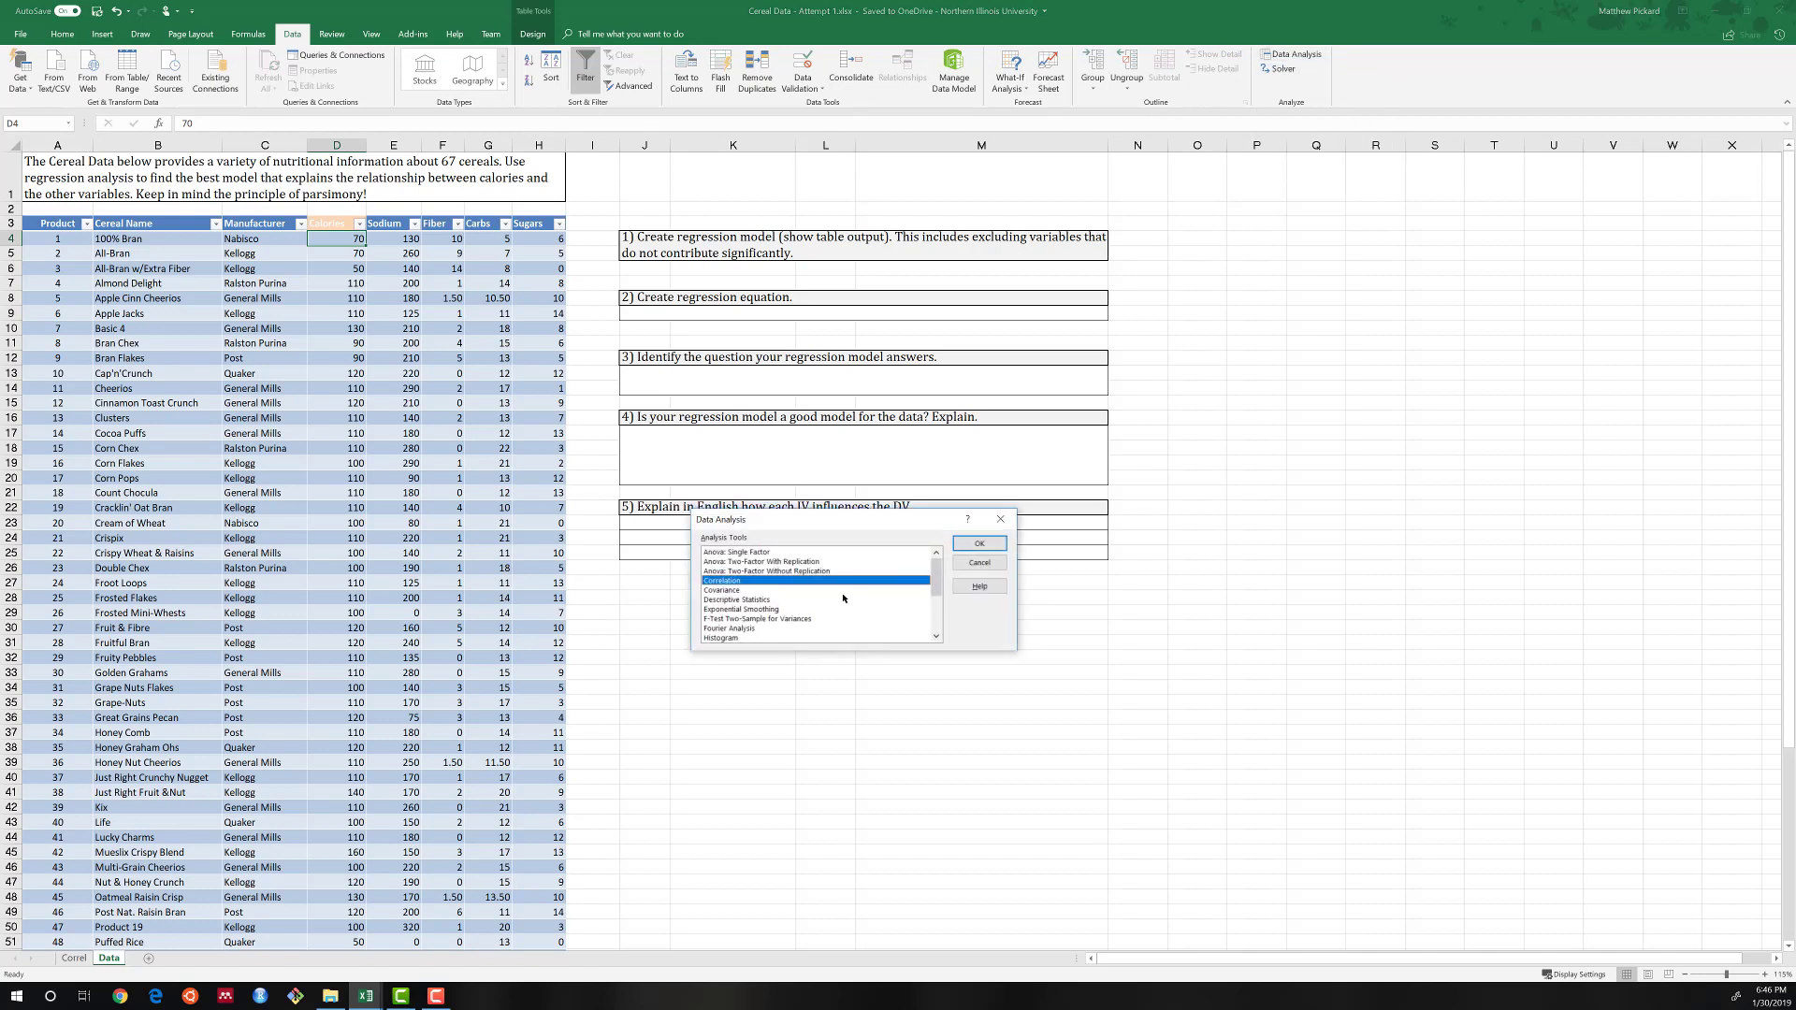
key("r")
key("r")
key("r")
left_click(979, 545)
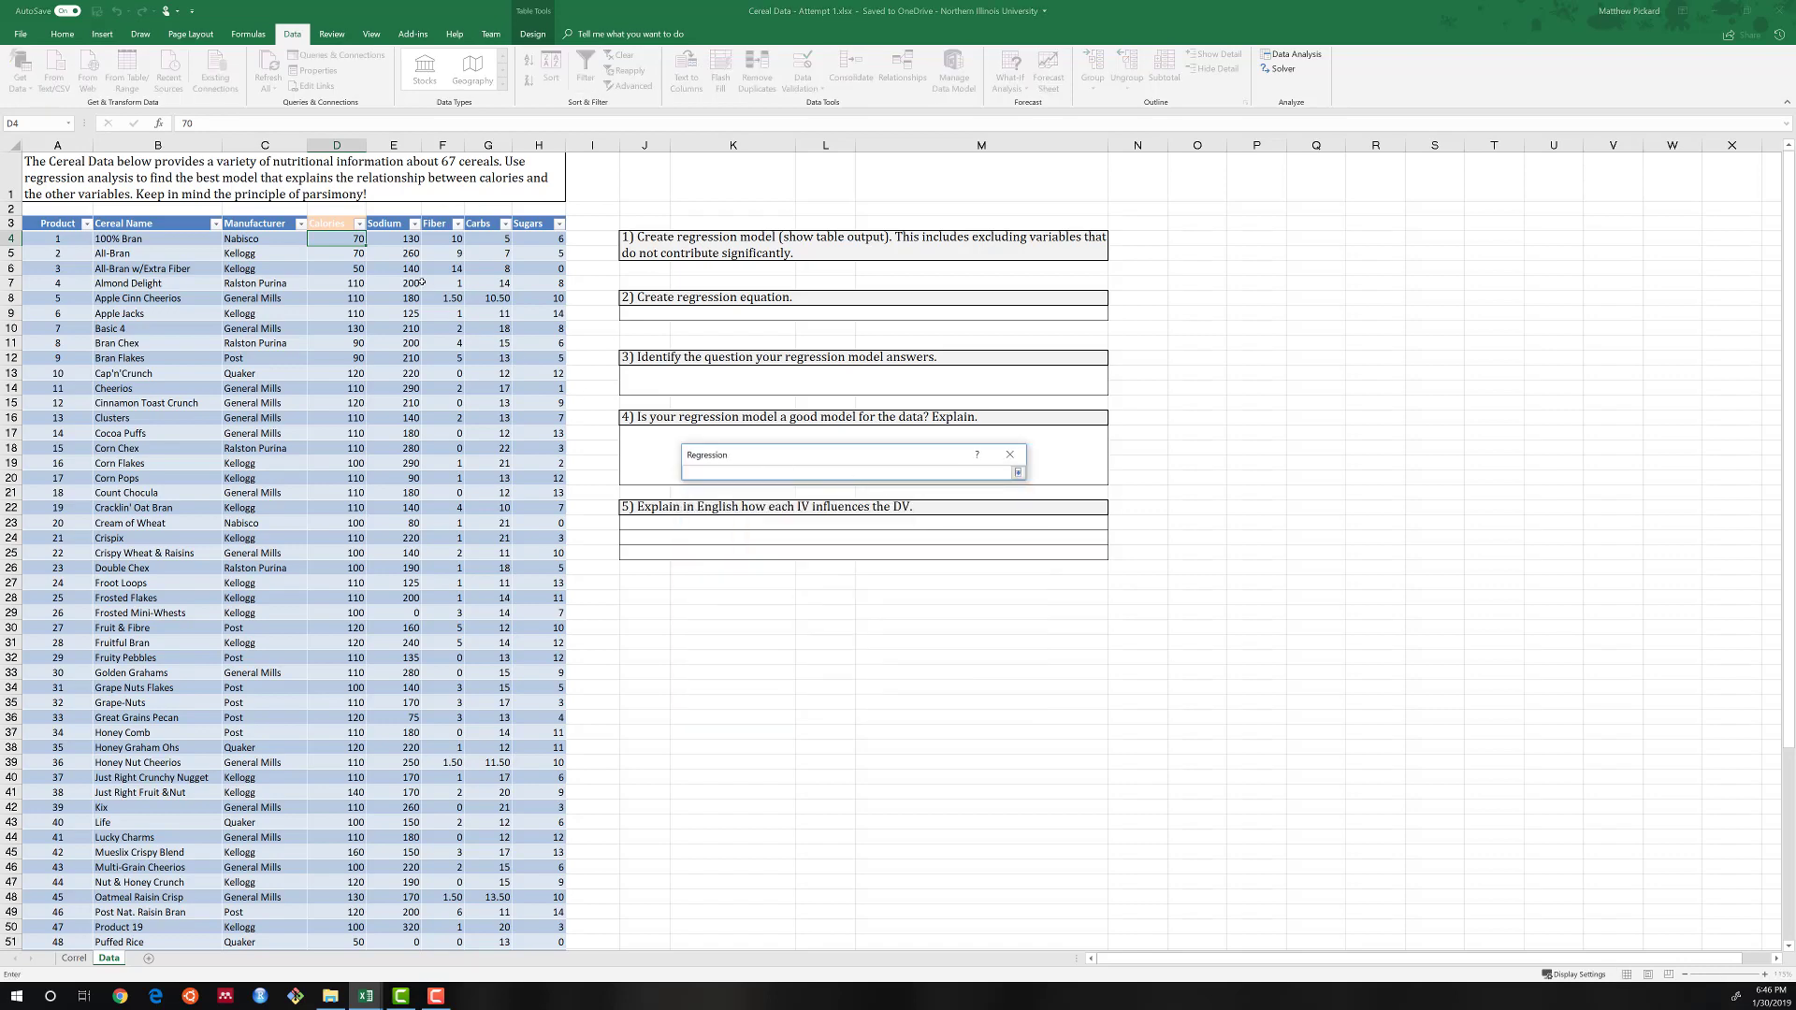
left_click(339, 222)
key("ctrl+shift+Down")
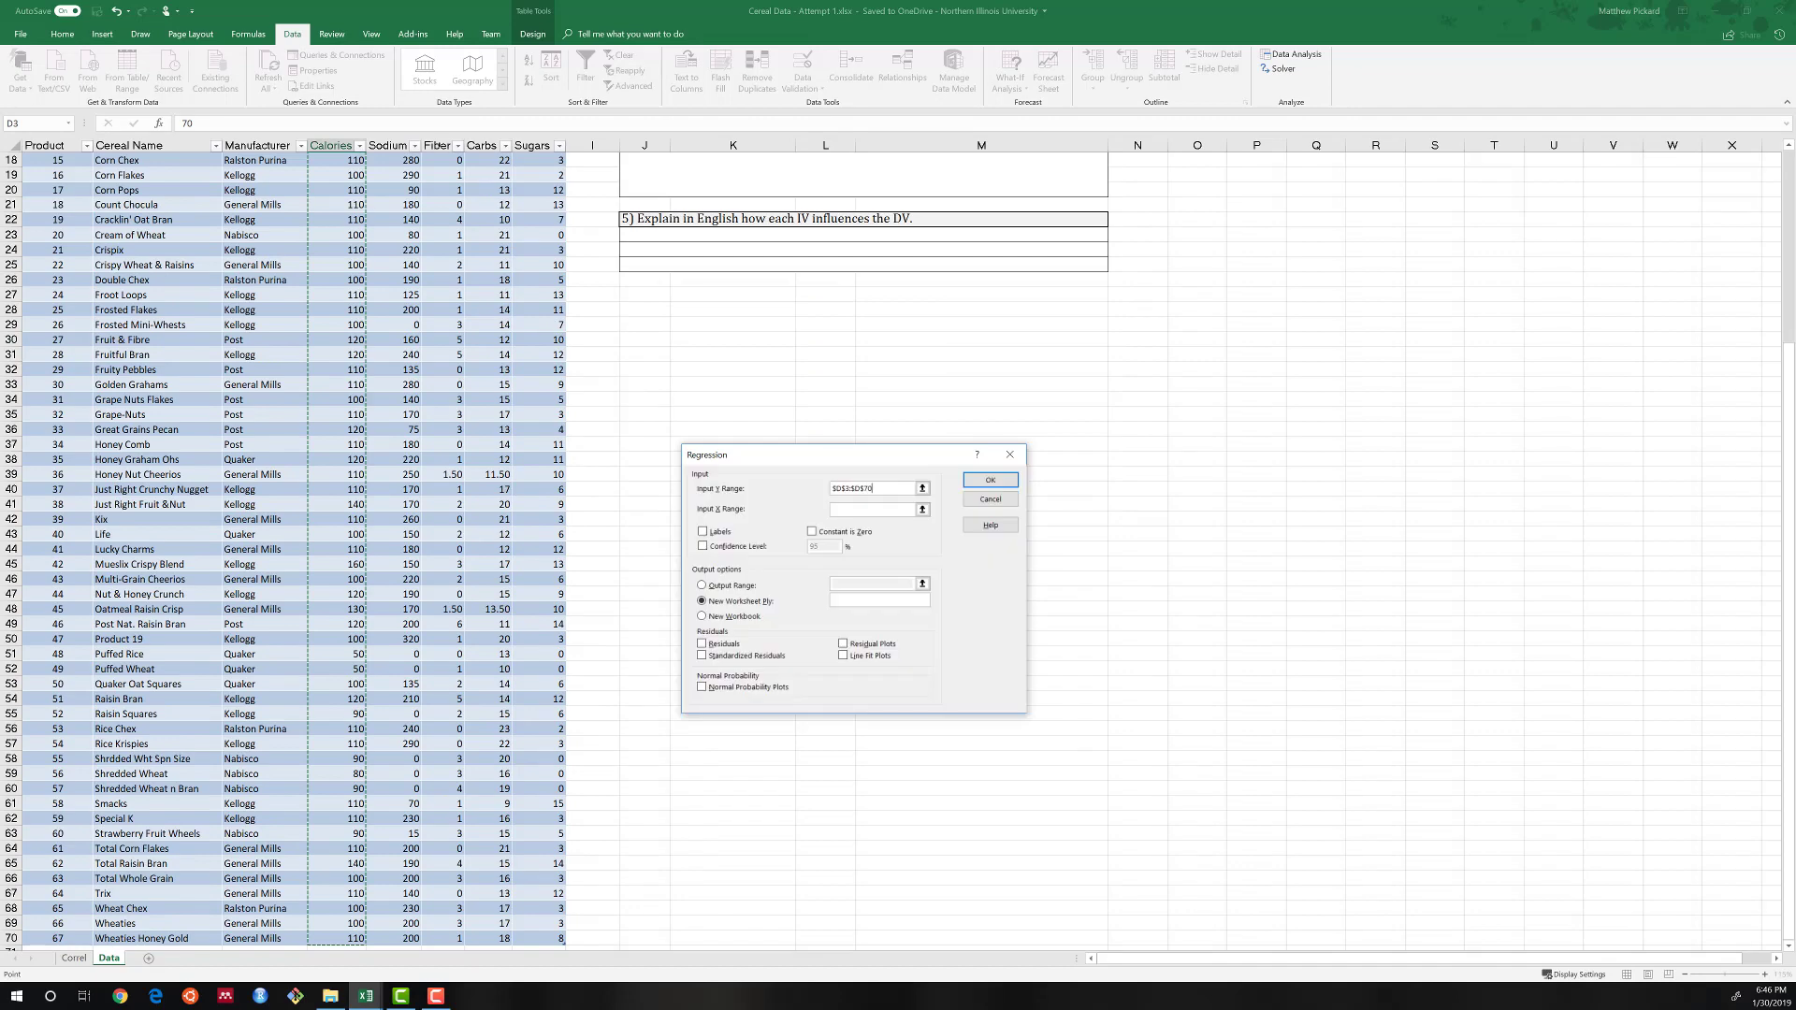
Set the regression's X range to the Sodium through Sugars columns, E3:H70, and mark the ranges as including labels.
left_click(922, 509)
left_click(395, 175)
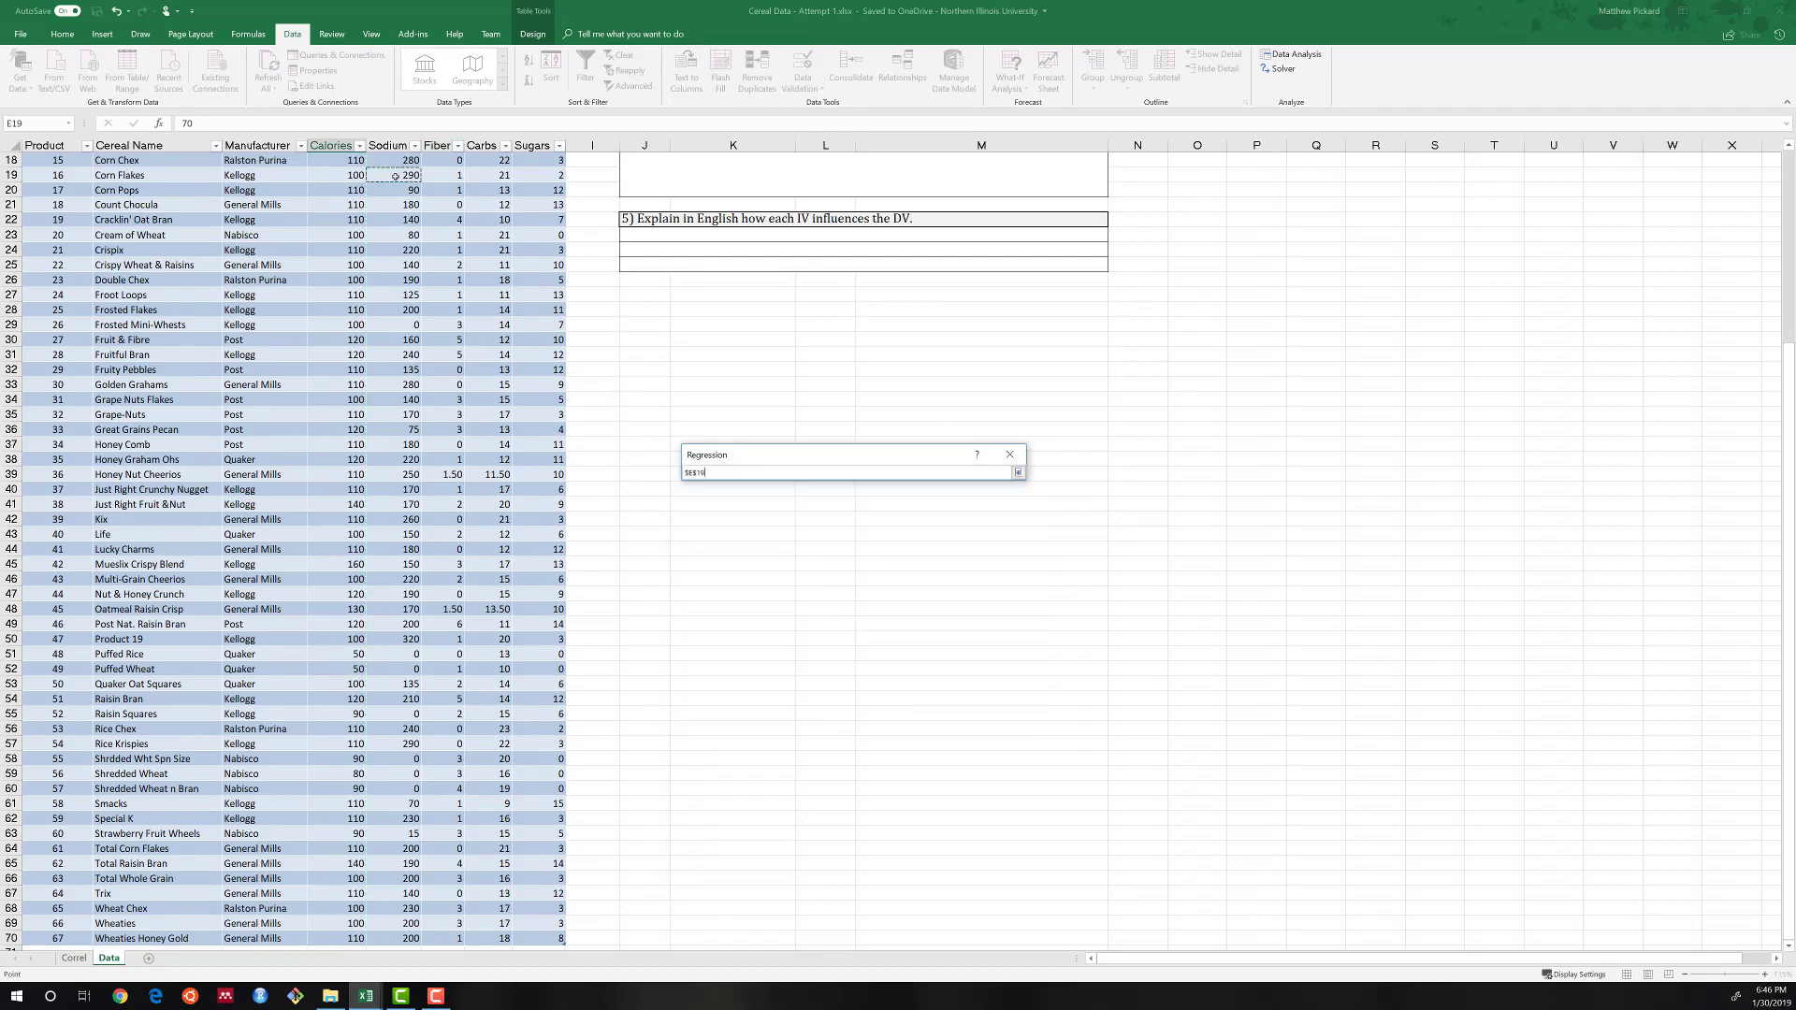
key("ctrl+Up")
key("ctrl+shift+Right")
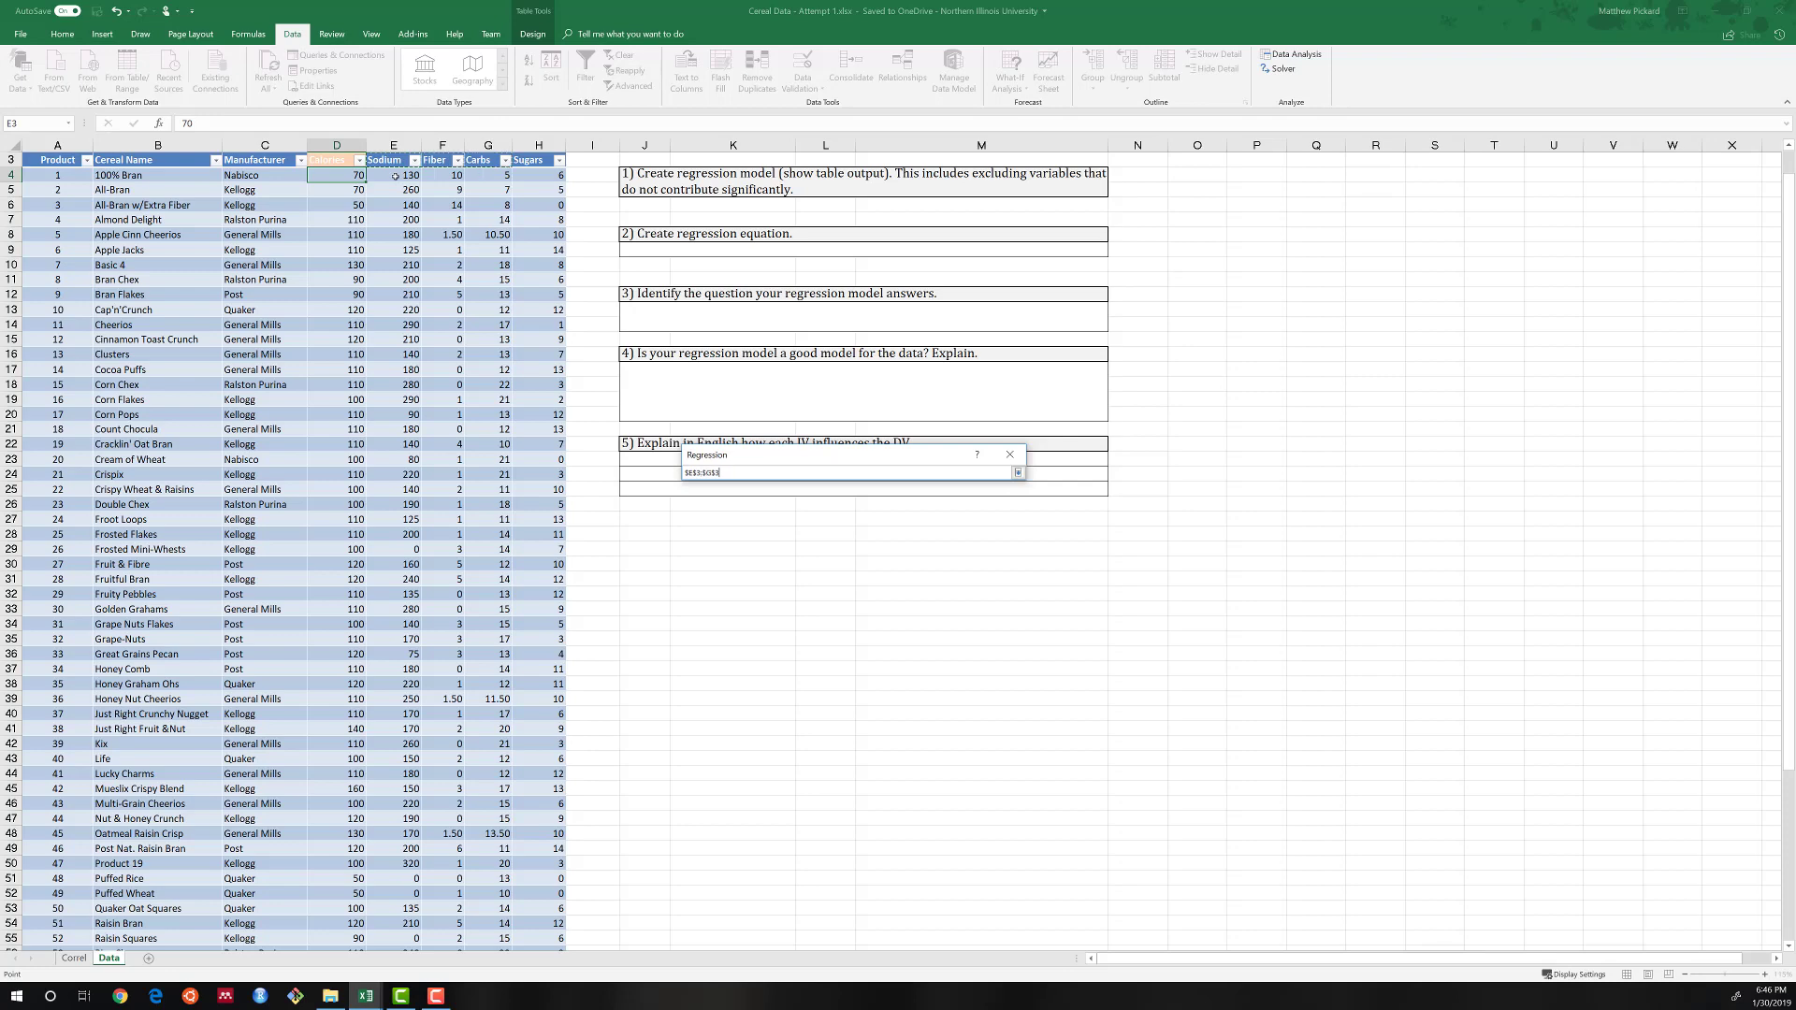
key("ctrl+shift+Down")
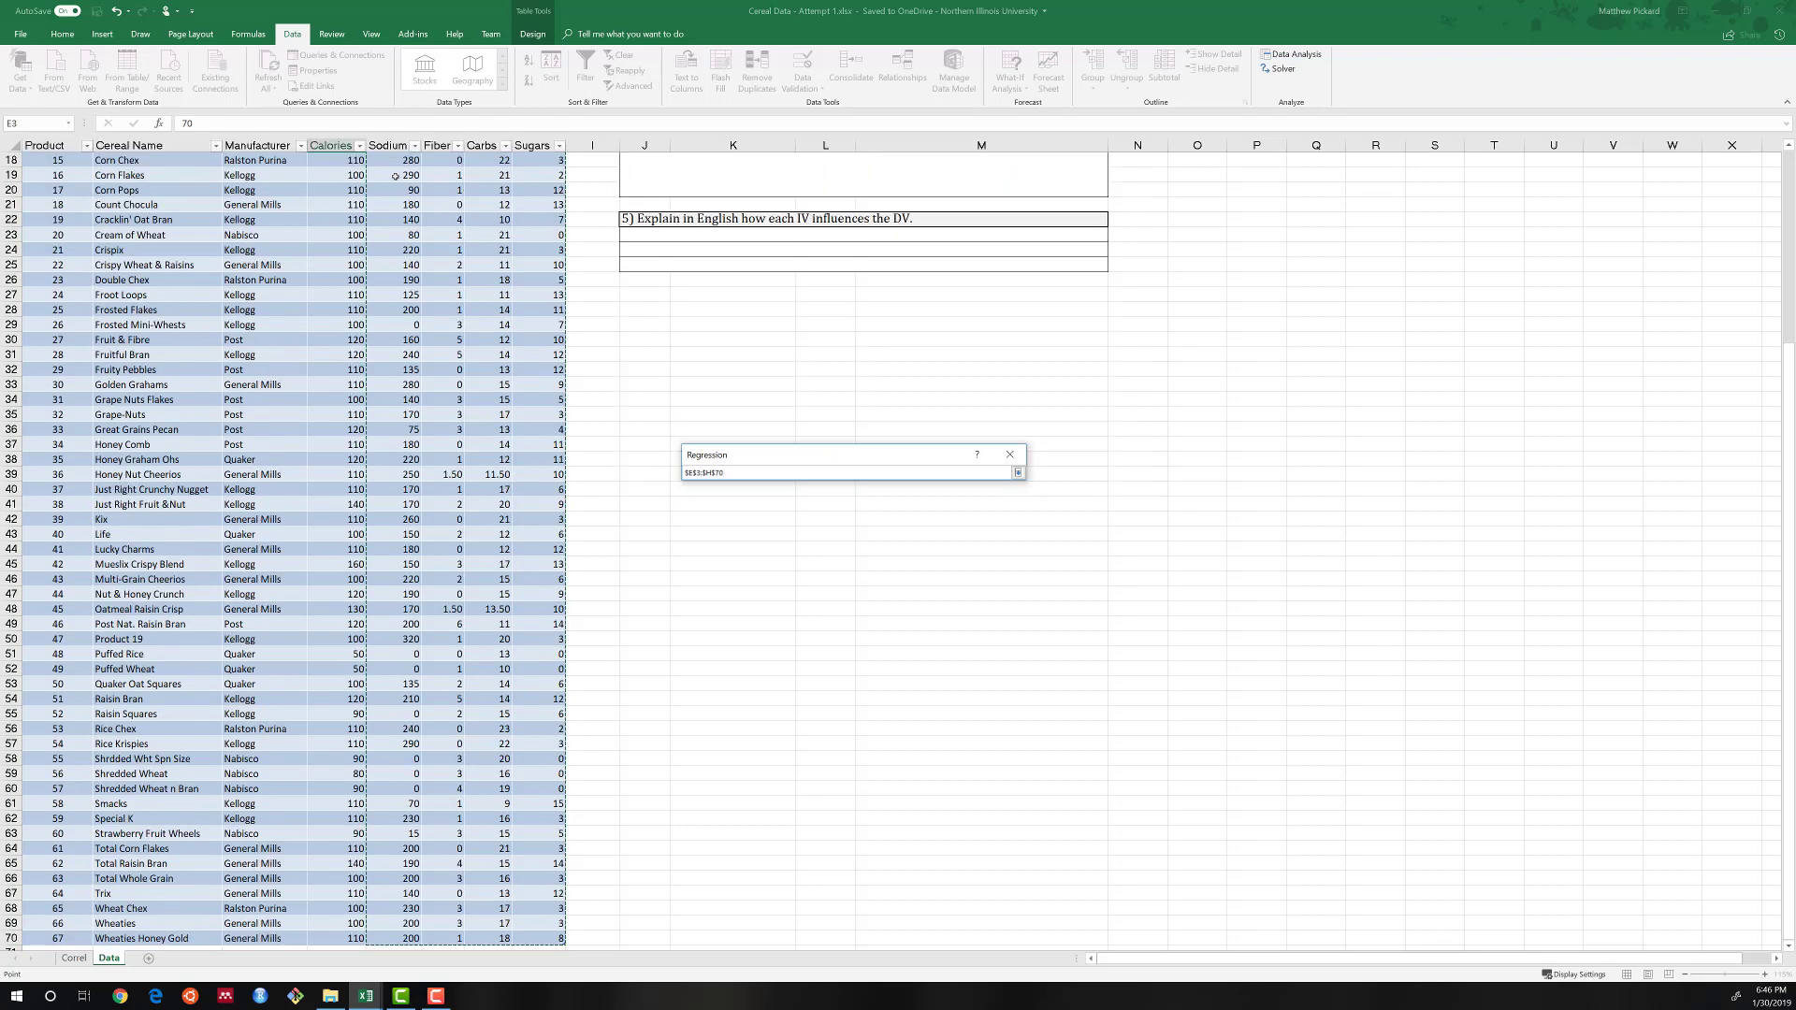
key("Return")
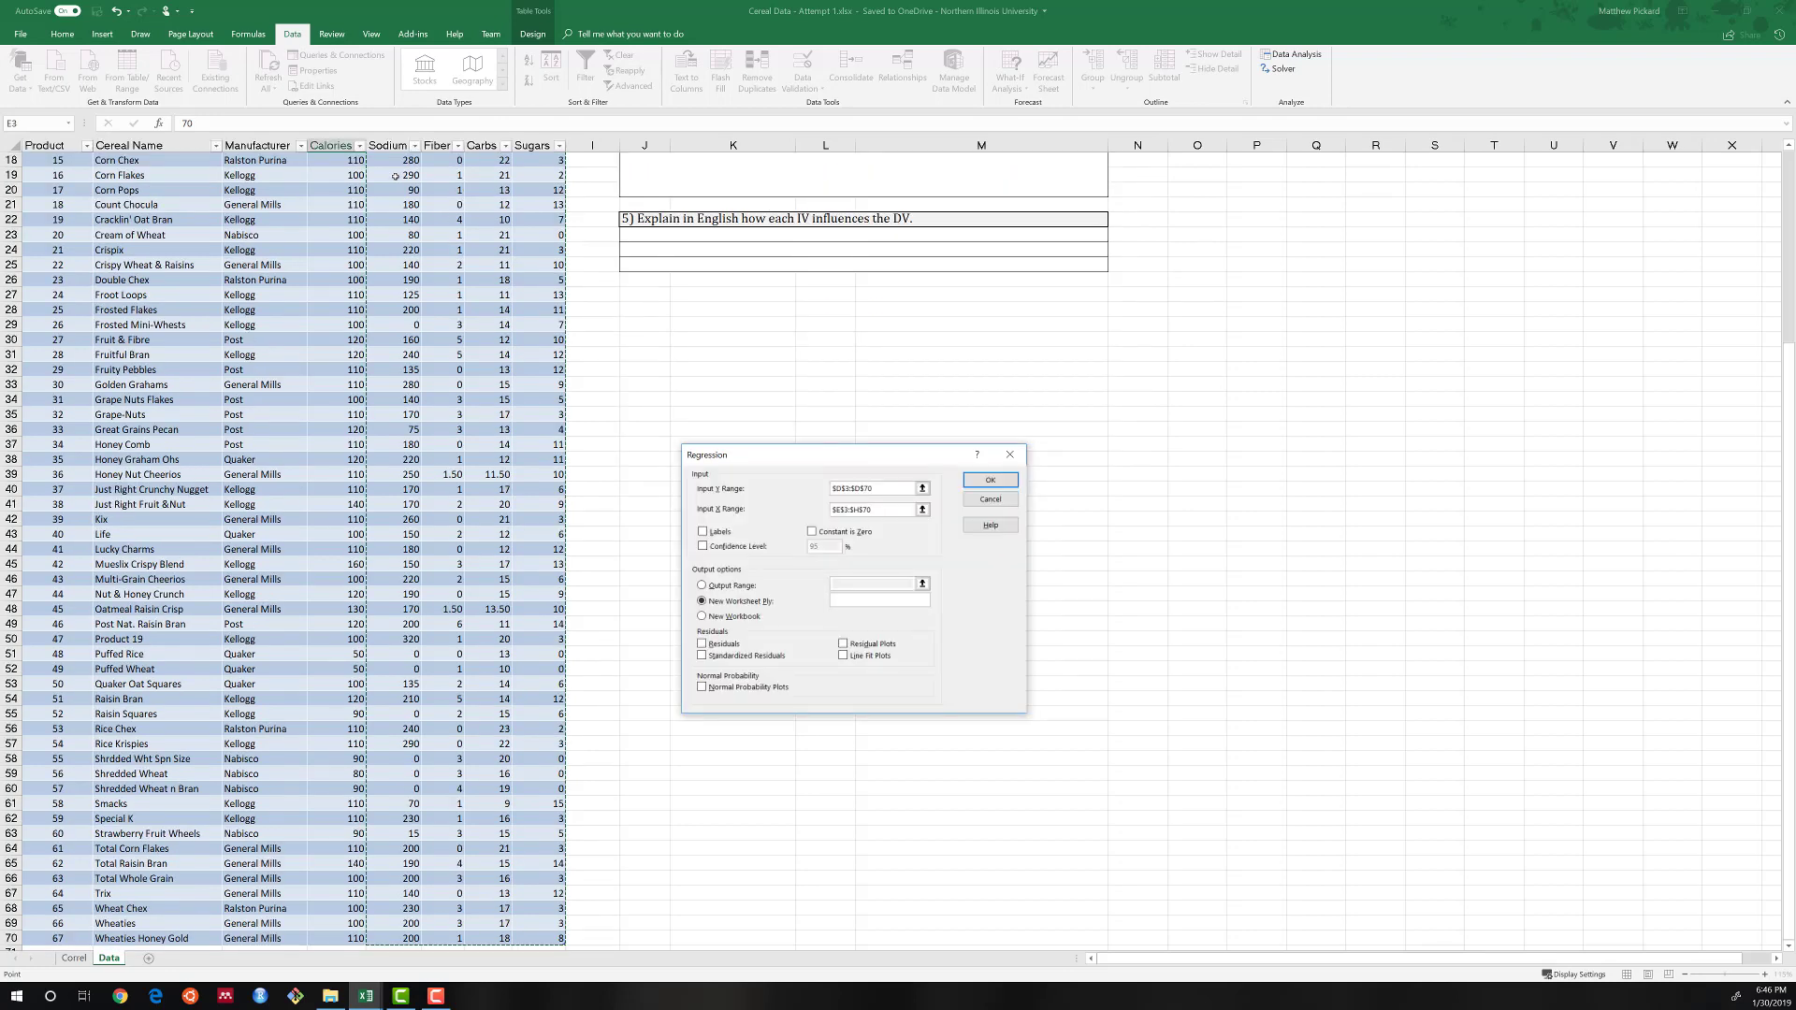
left_click(703, 532)
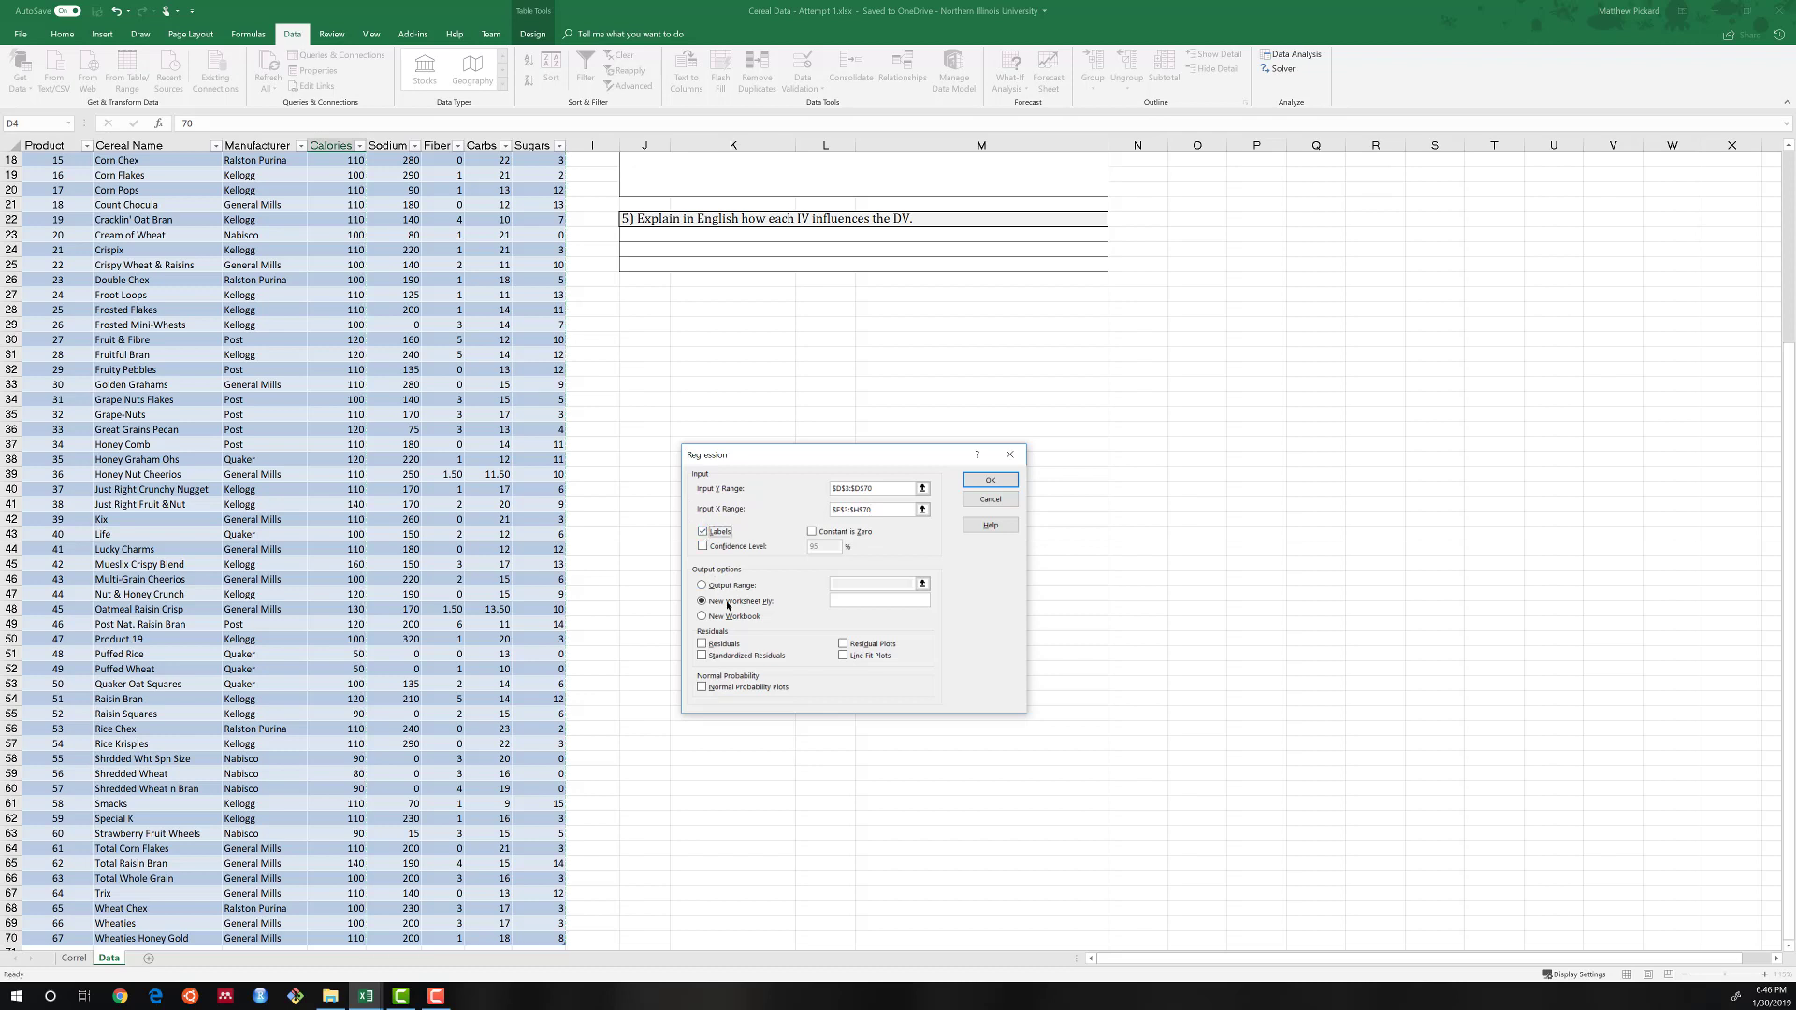
Output the four-variable regression to a new worksheet named All and run it.
left_click(848, 603)
left_click(989, 484)
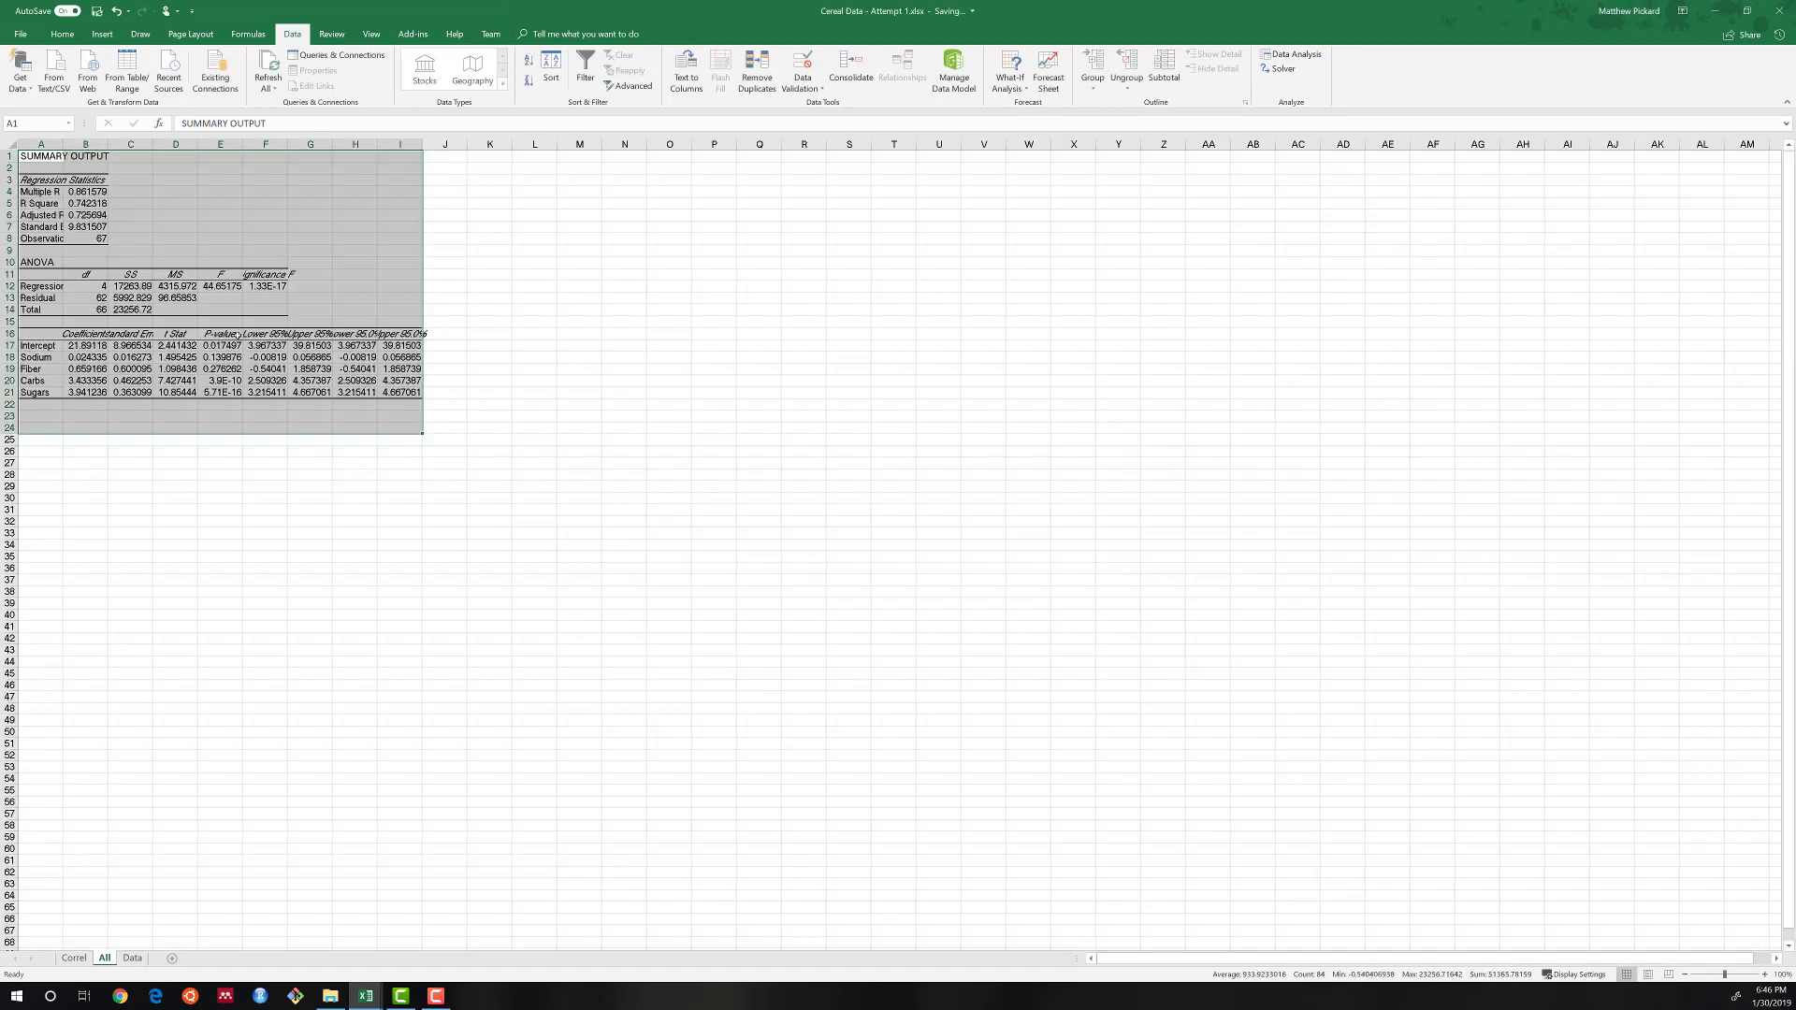
Set the regression output's font to Cambria and autofit the widths of columns A to I.
left_click(61, 33)
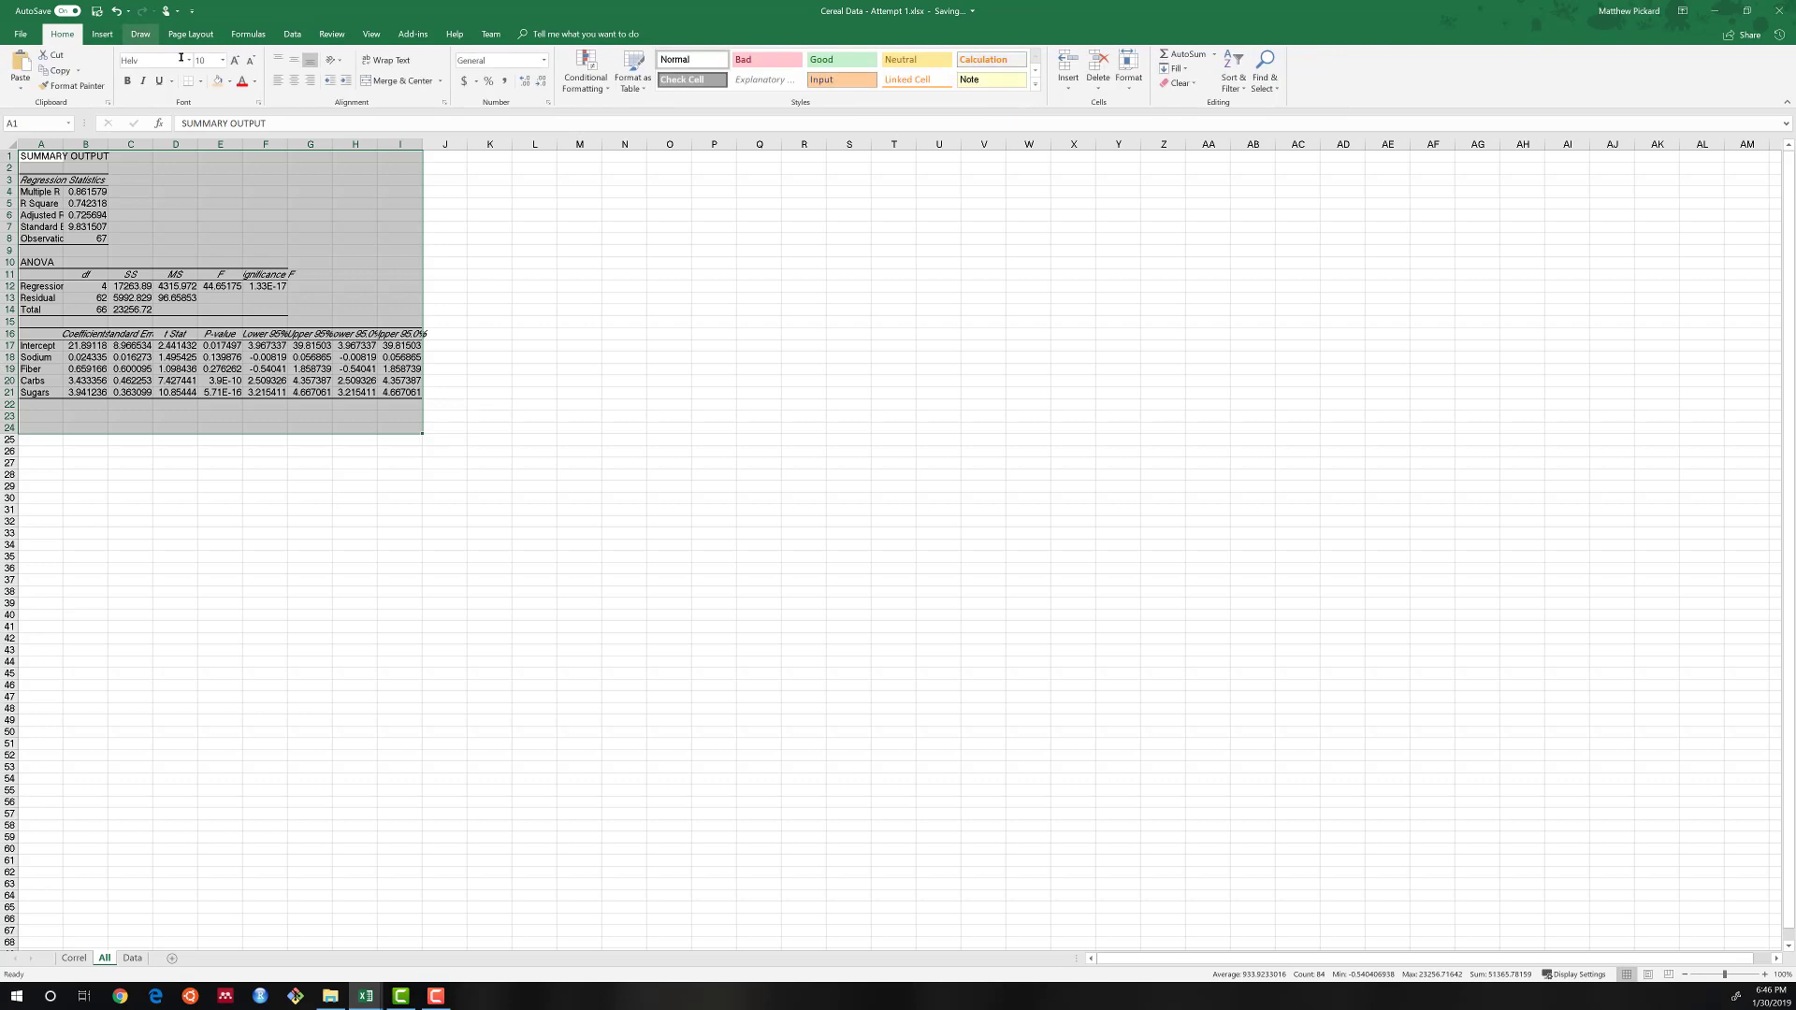
left_click(187, 63)
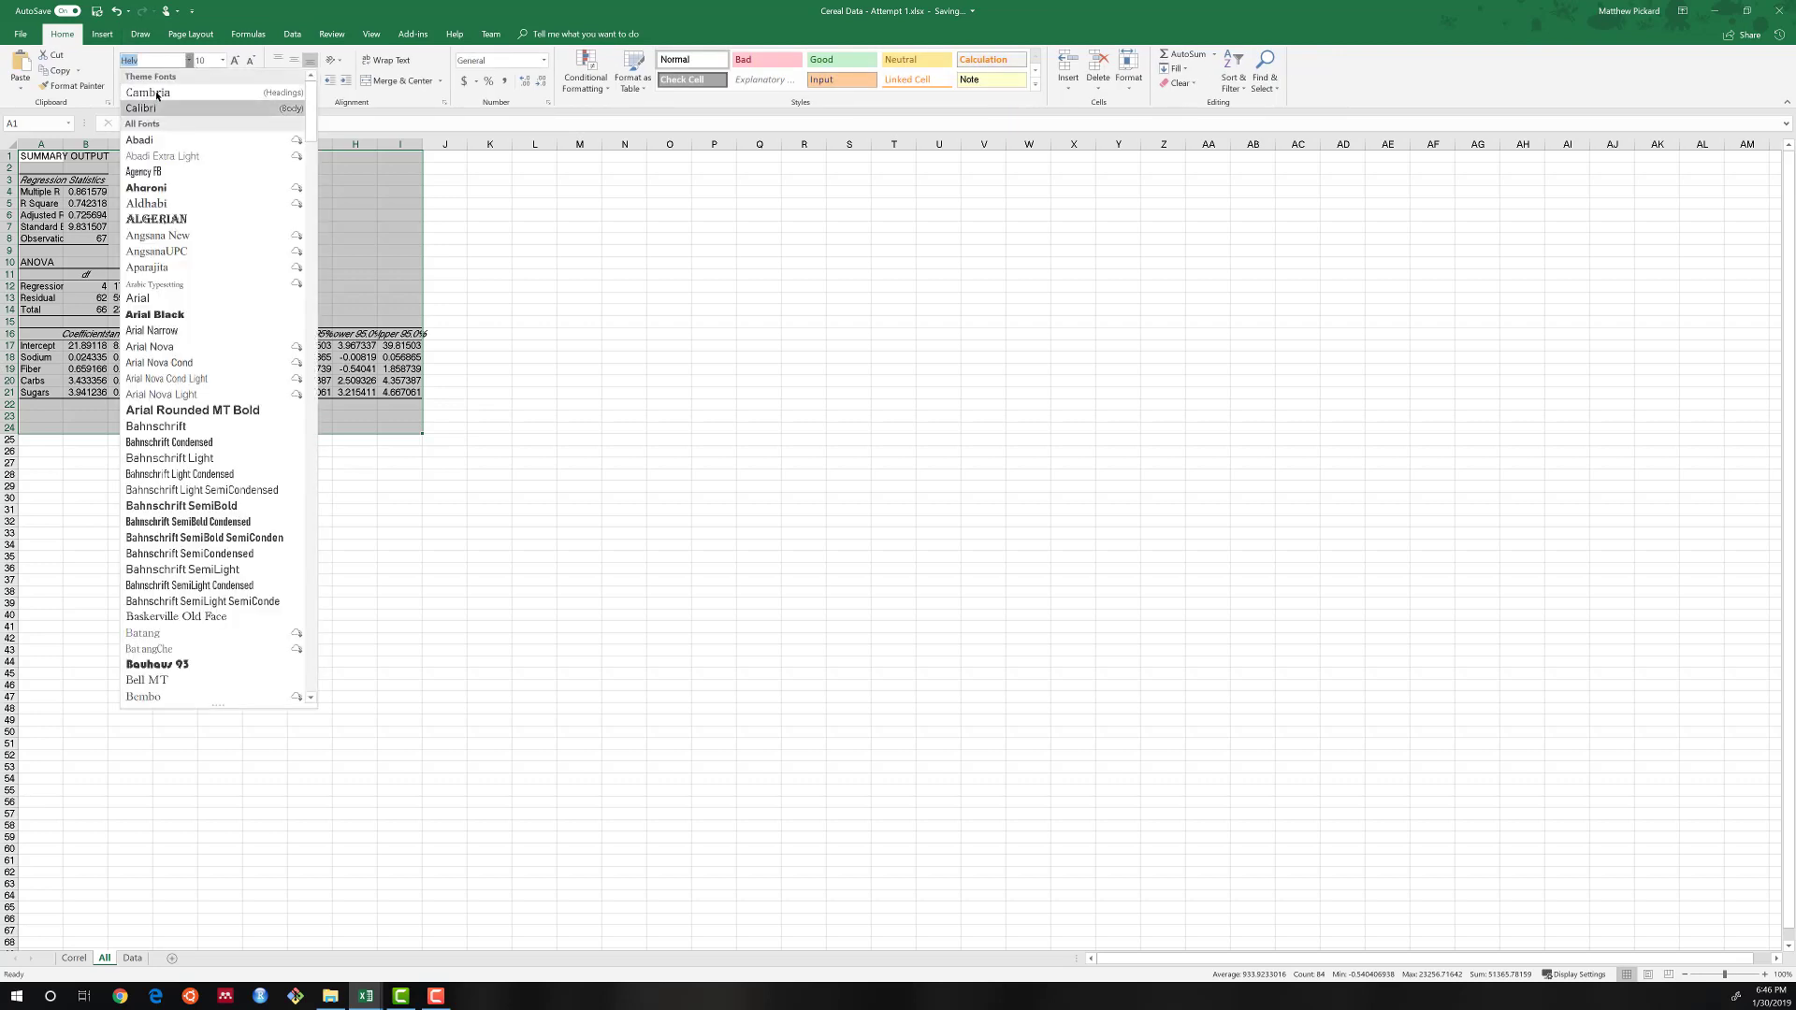
left_click(156, 96)
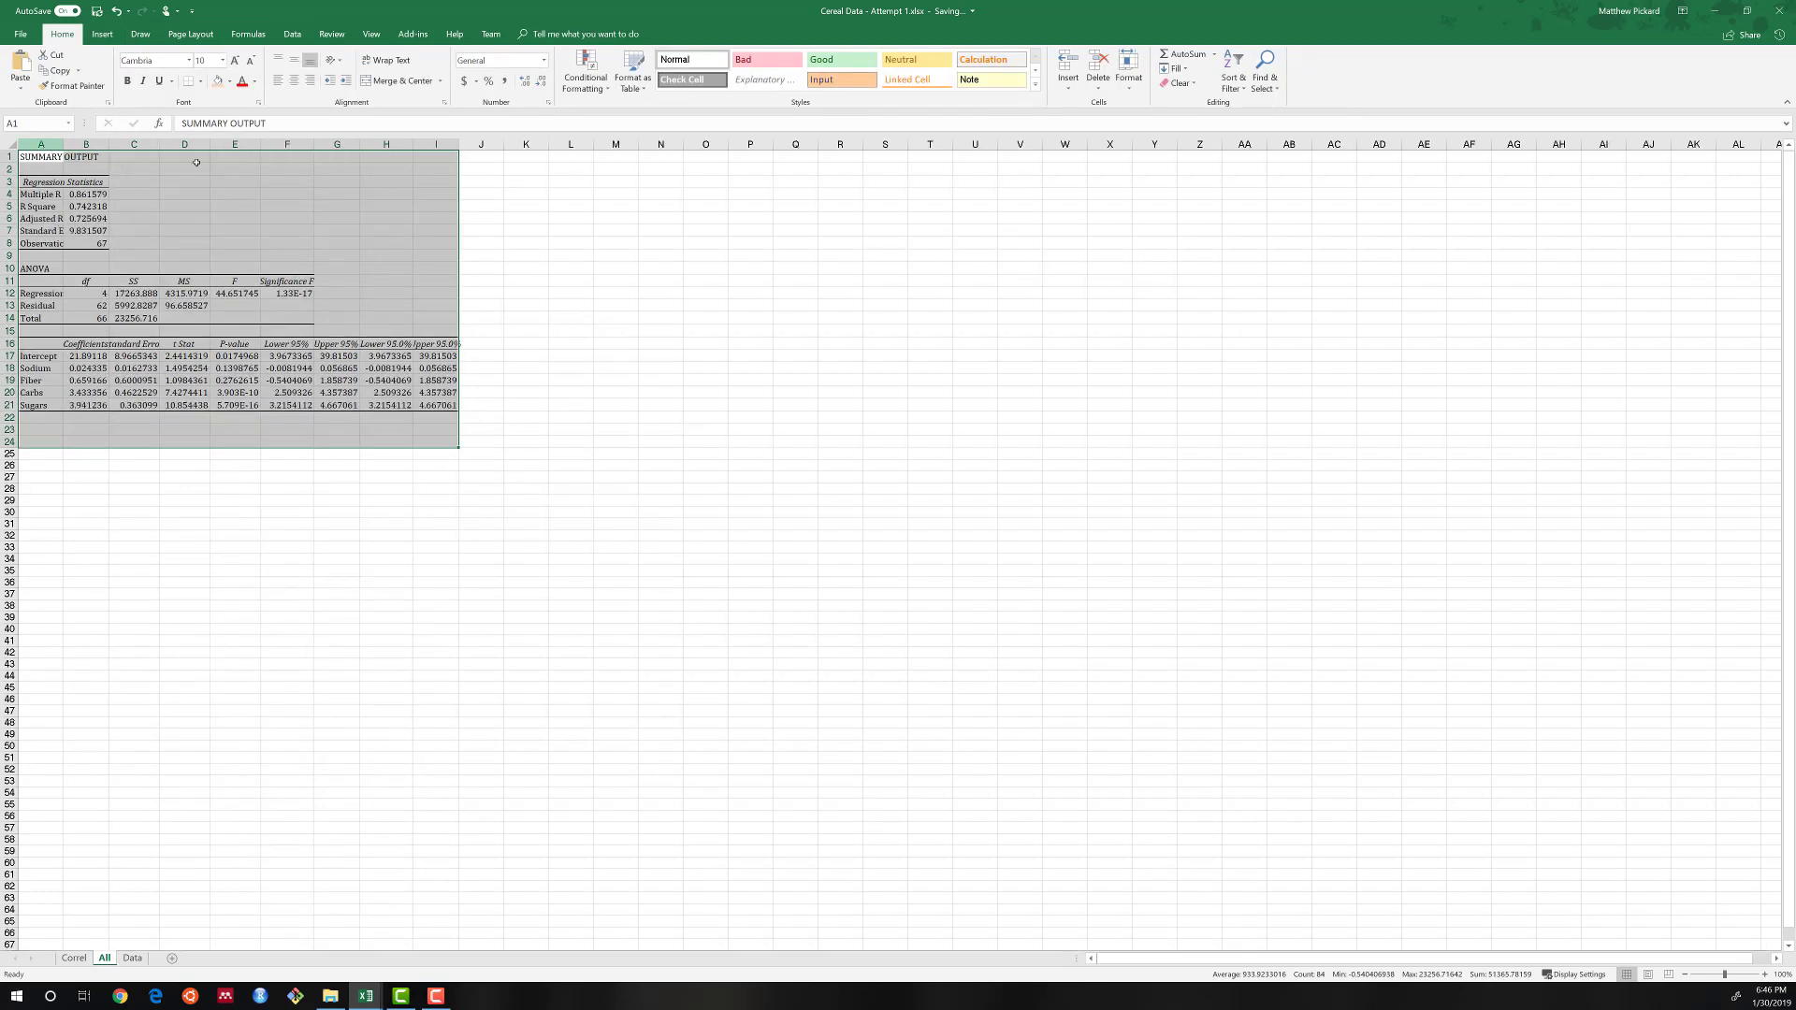
left_click_drag(41, 144, 409, 144)
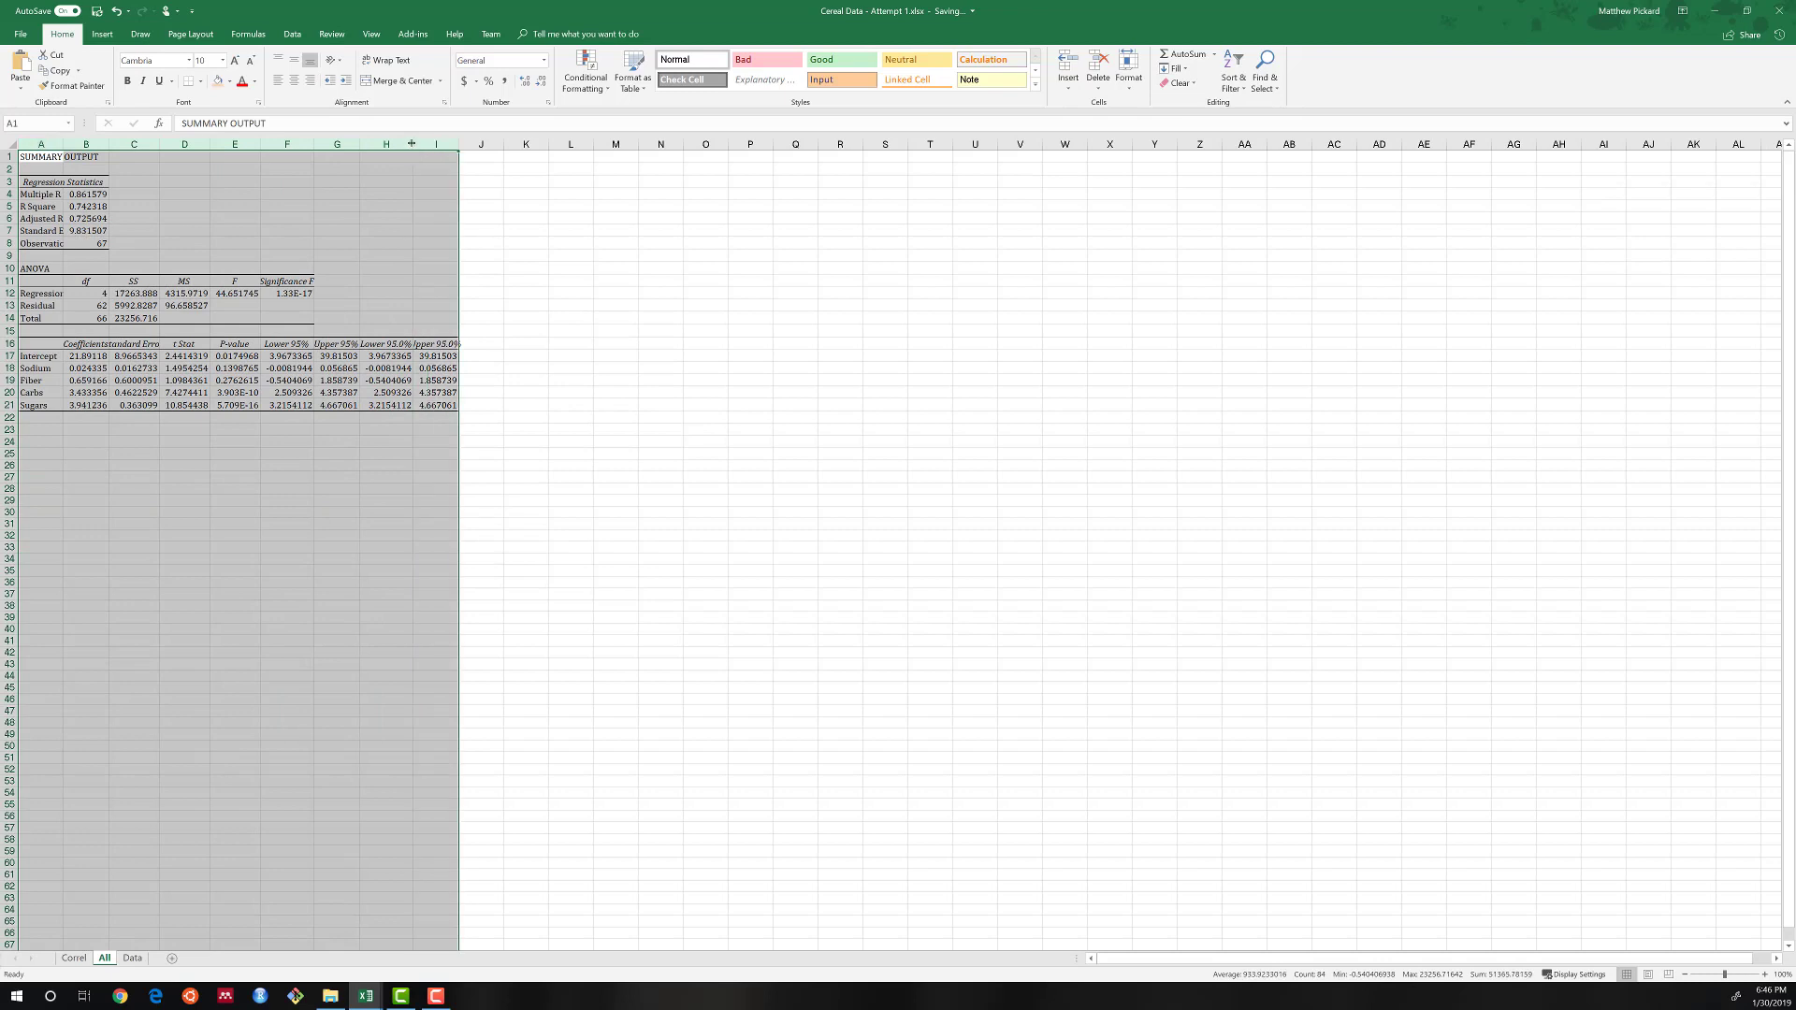
double_click(413, 144)
left_click(262, 425)
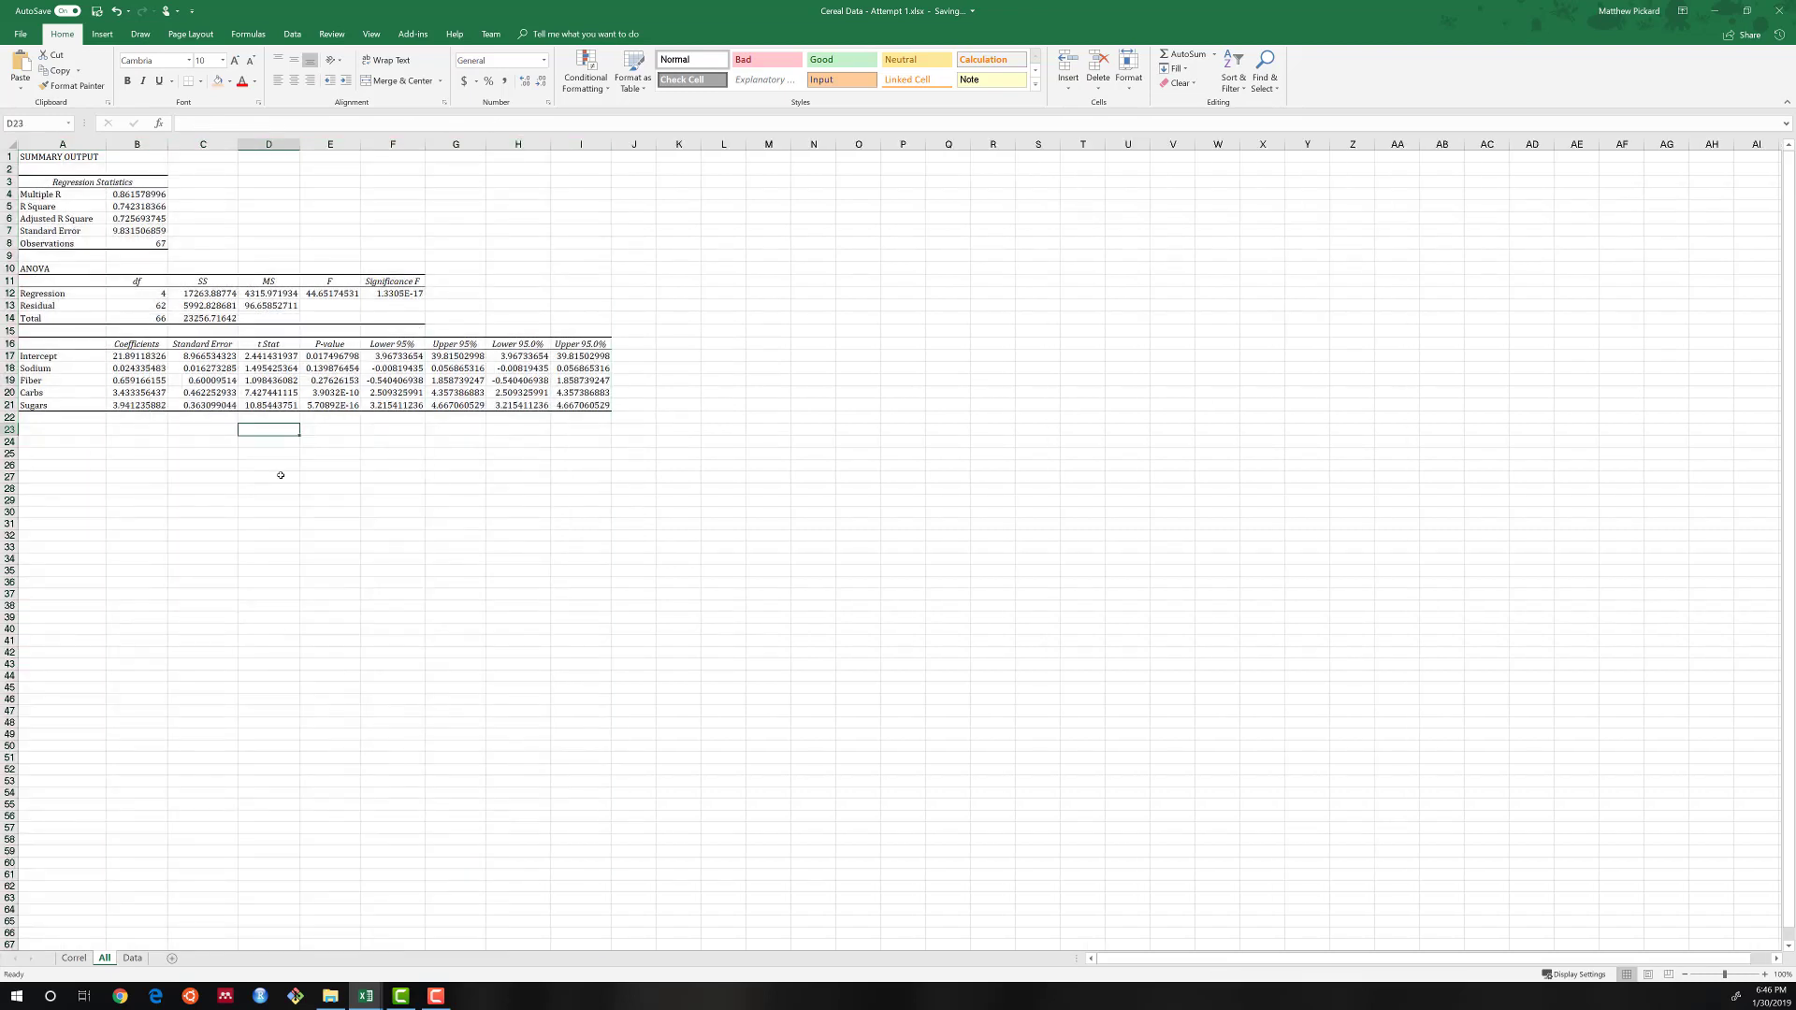
Check the full model's Significance F and coefficient p-values, and make its Adjusted R Square value bold.
scroll(281, 479, "up", 3)
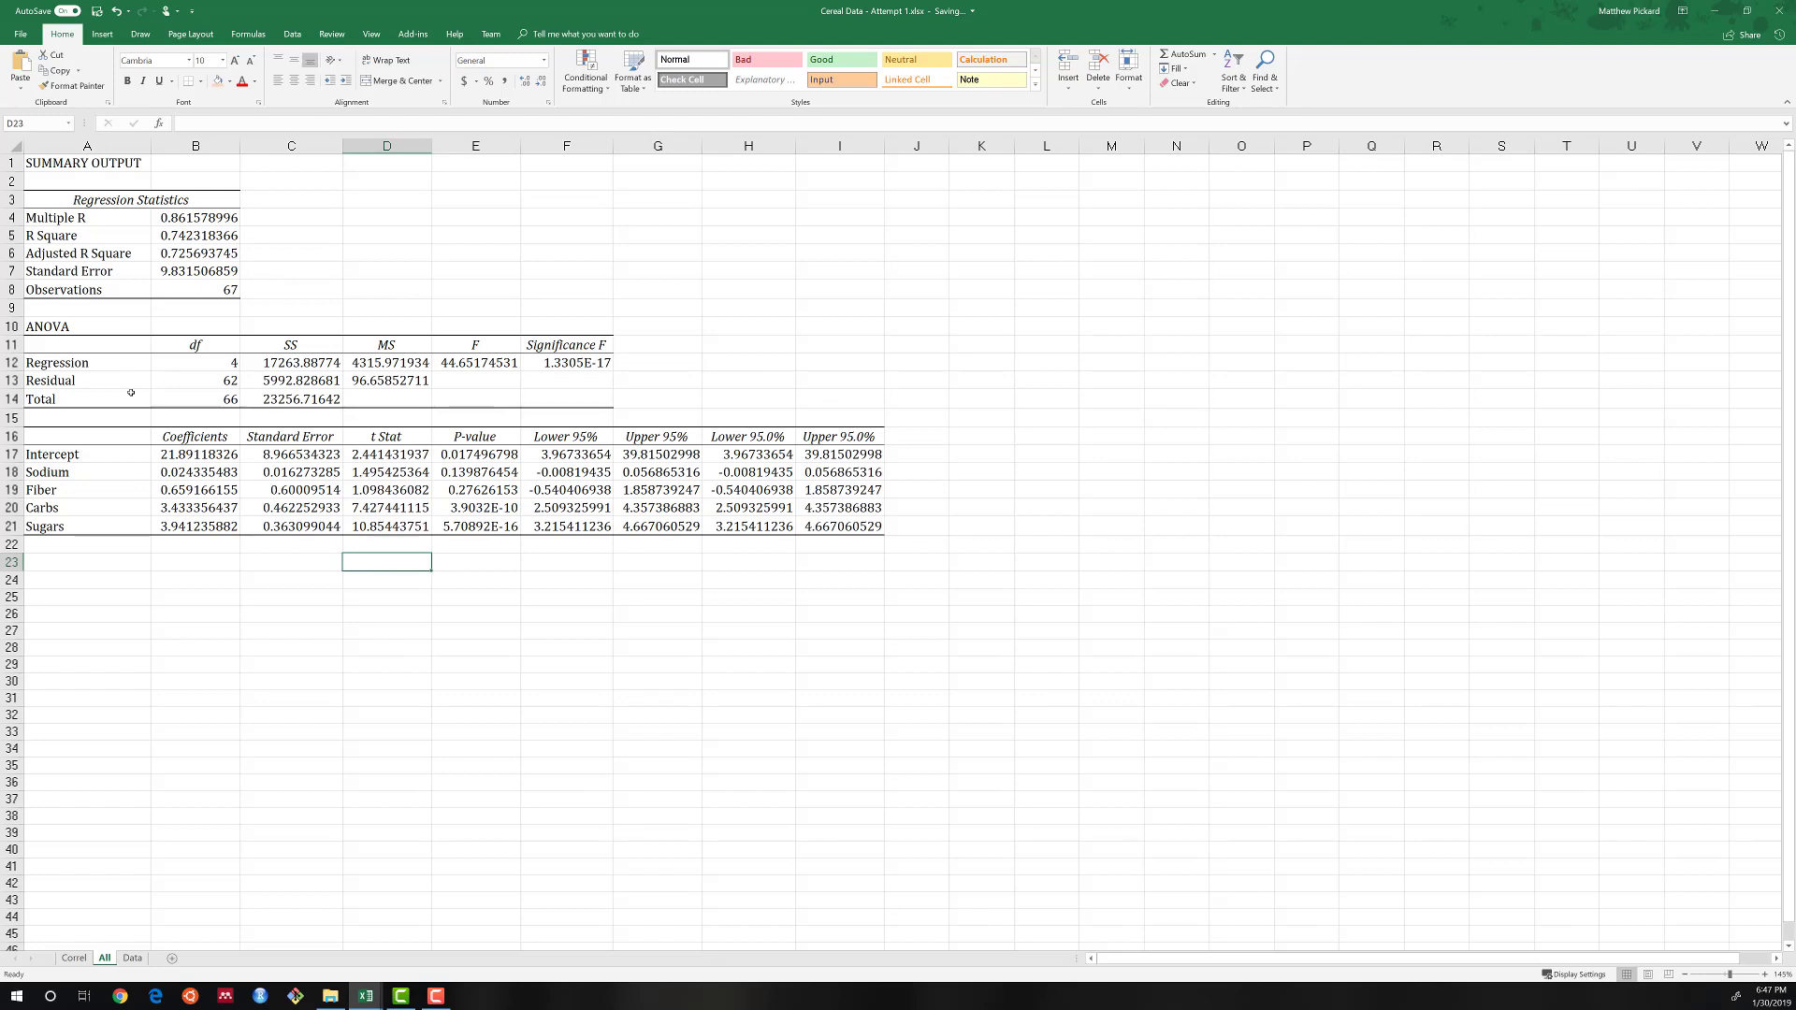
left_click(557, 364)
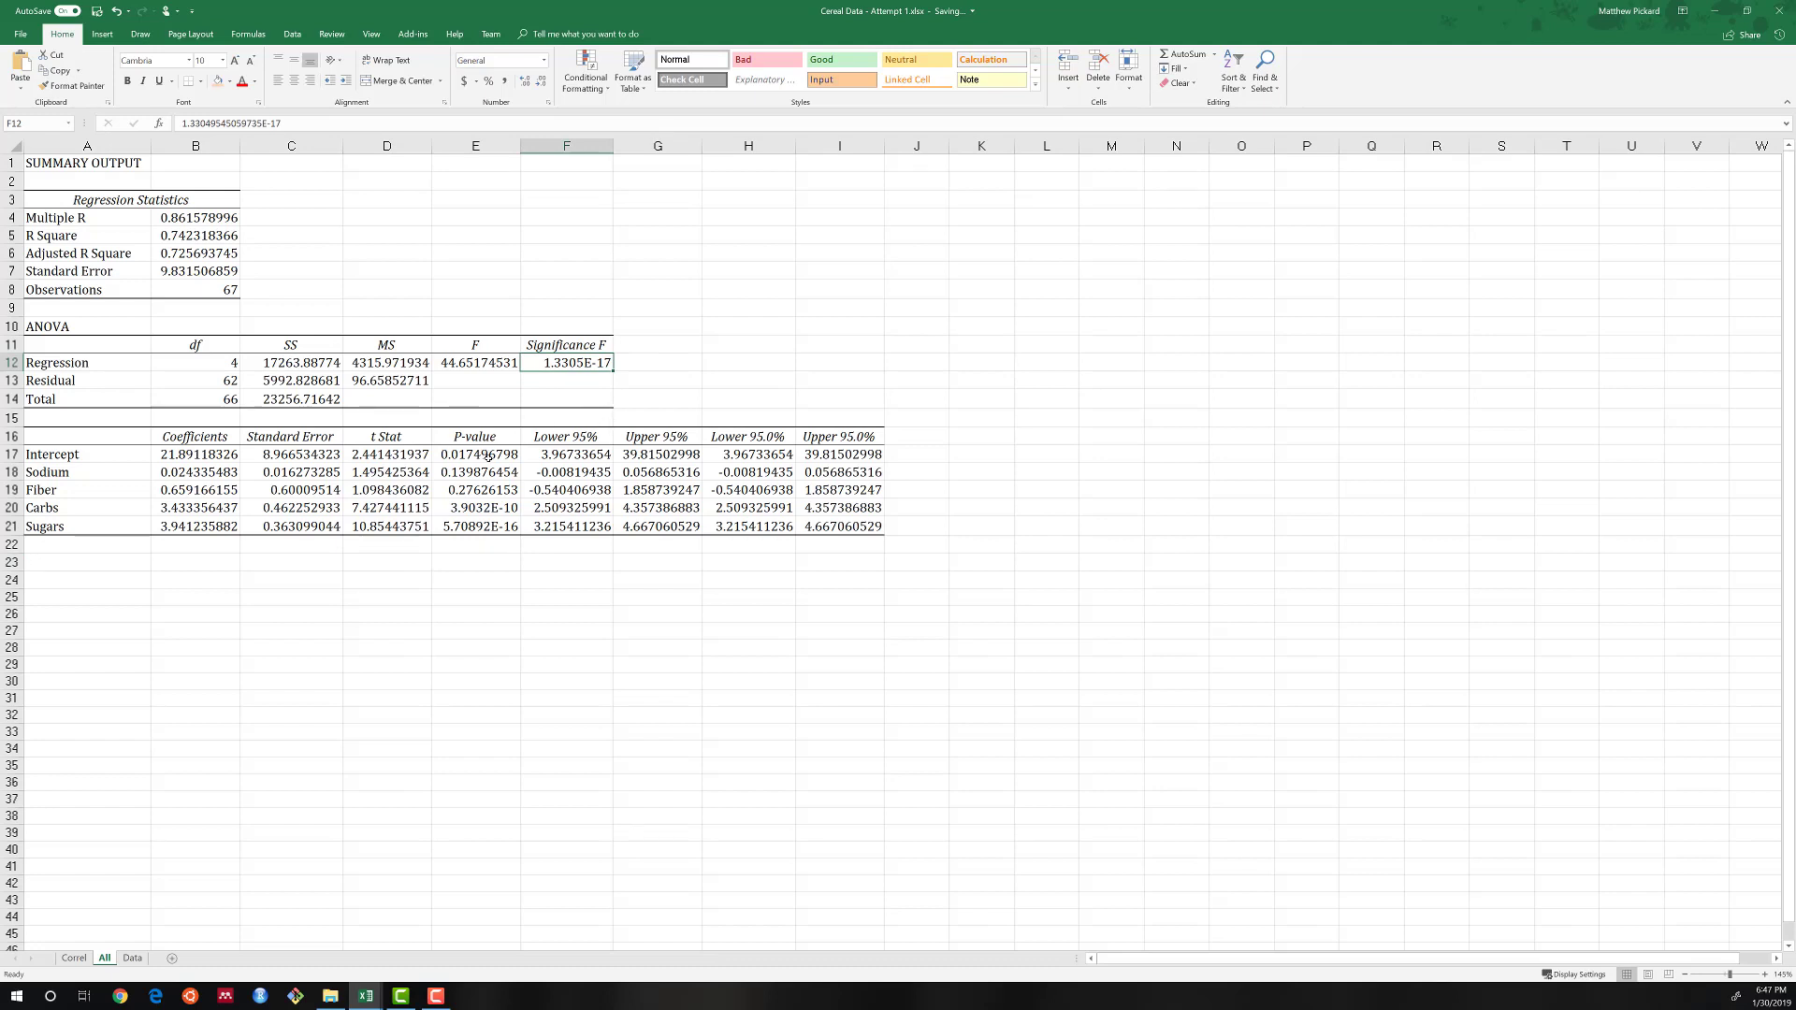
left_click_drag(487, 450, 482, 526)
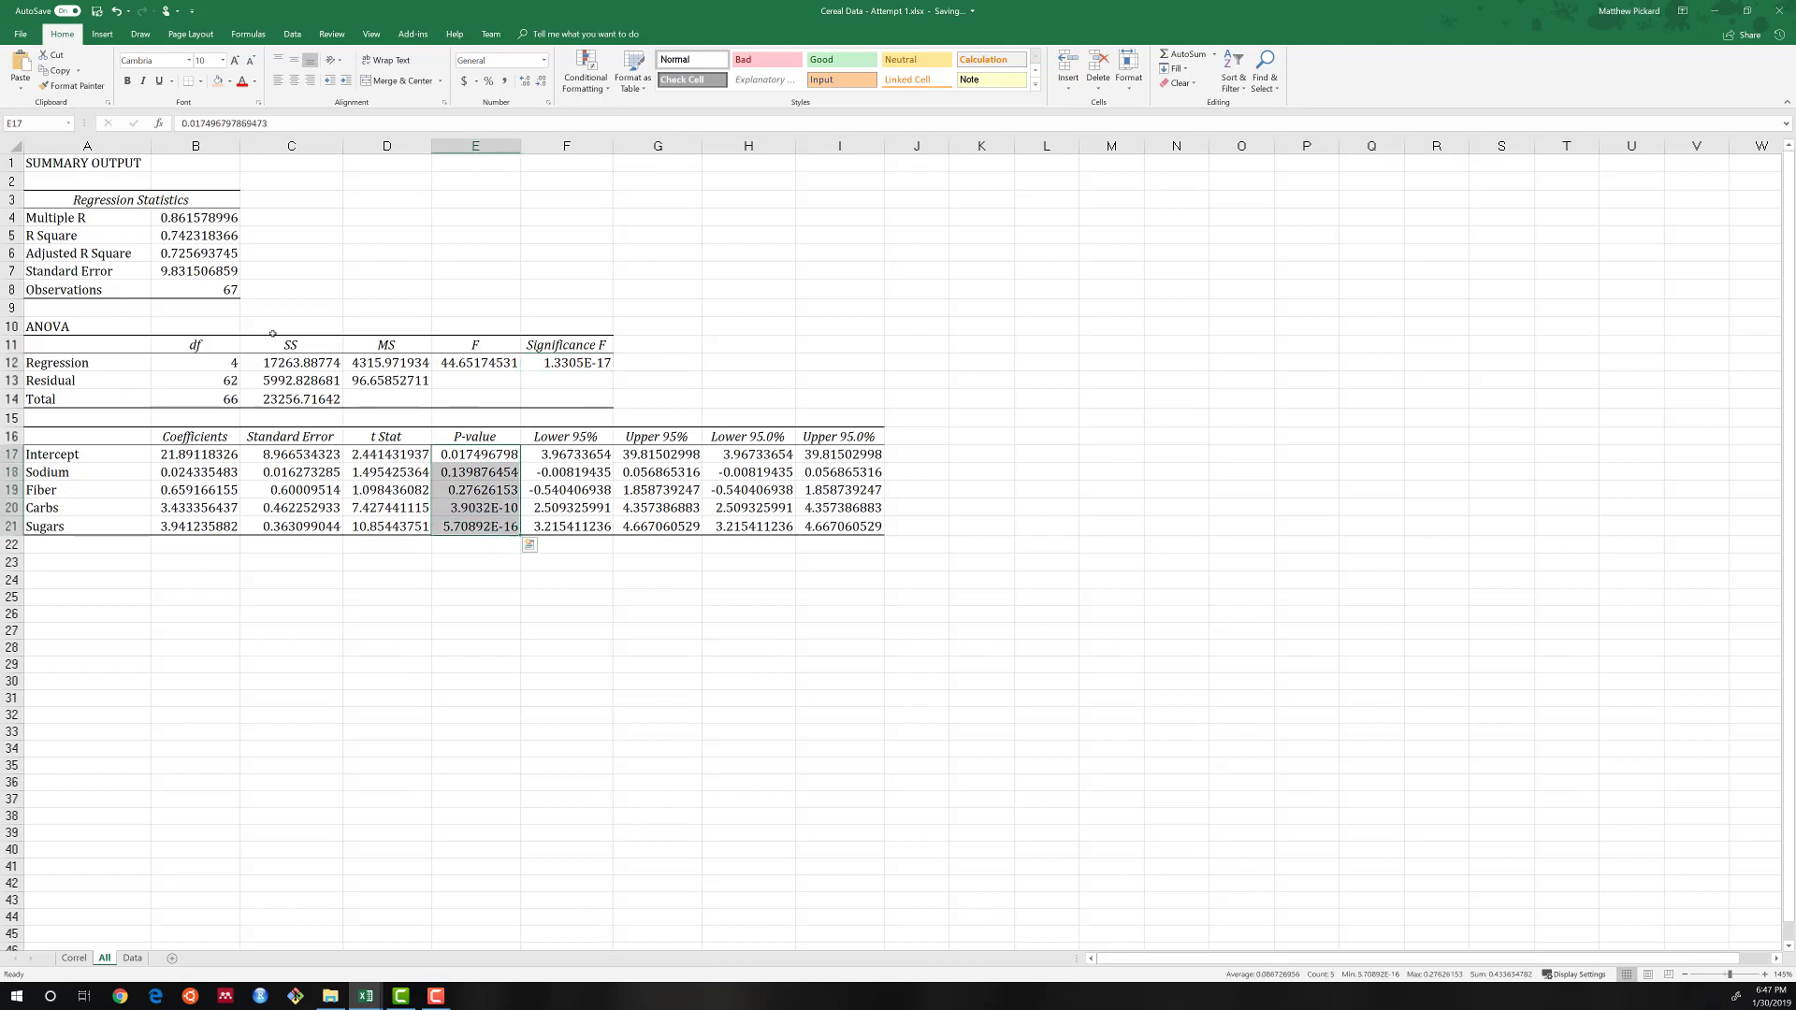
left_click(200, 239)
left_click(182, 260)
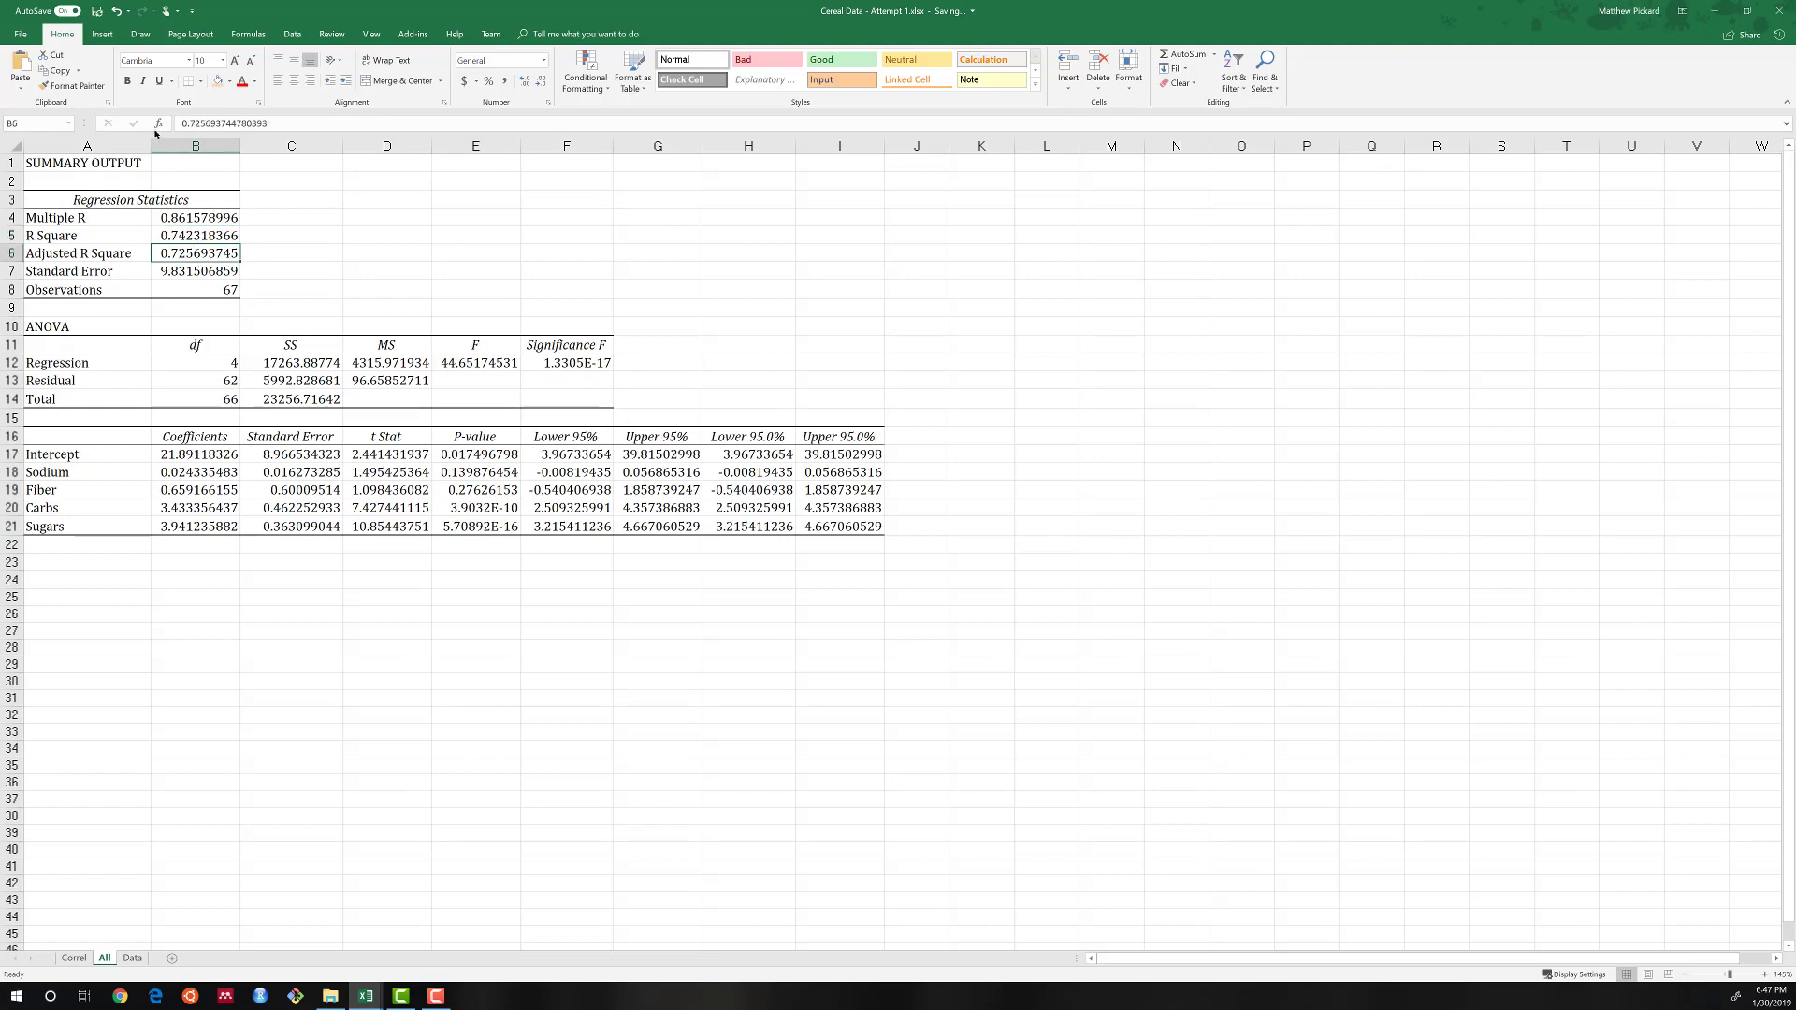
left_click(128, 81)
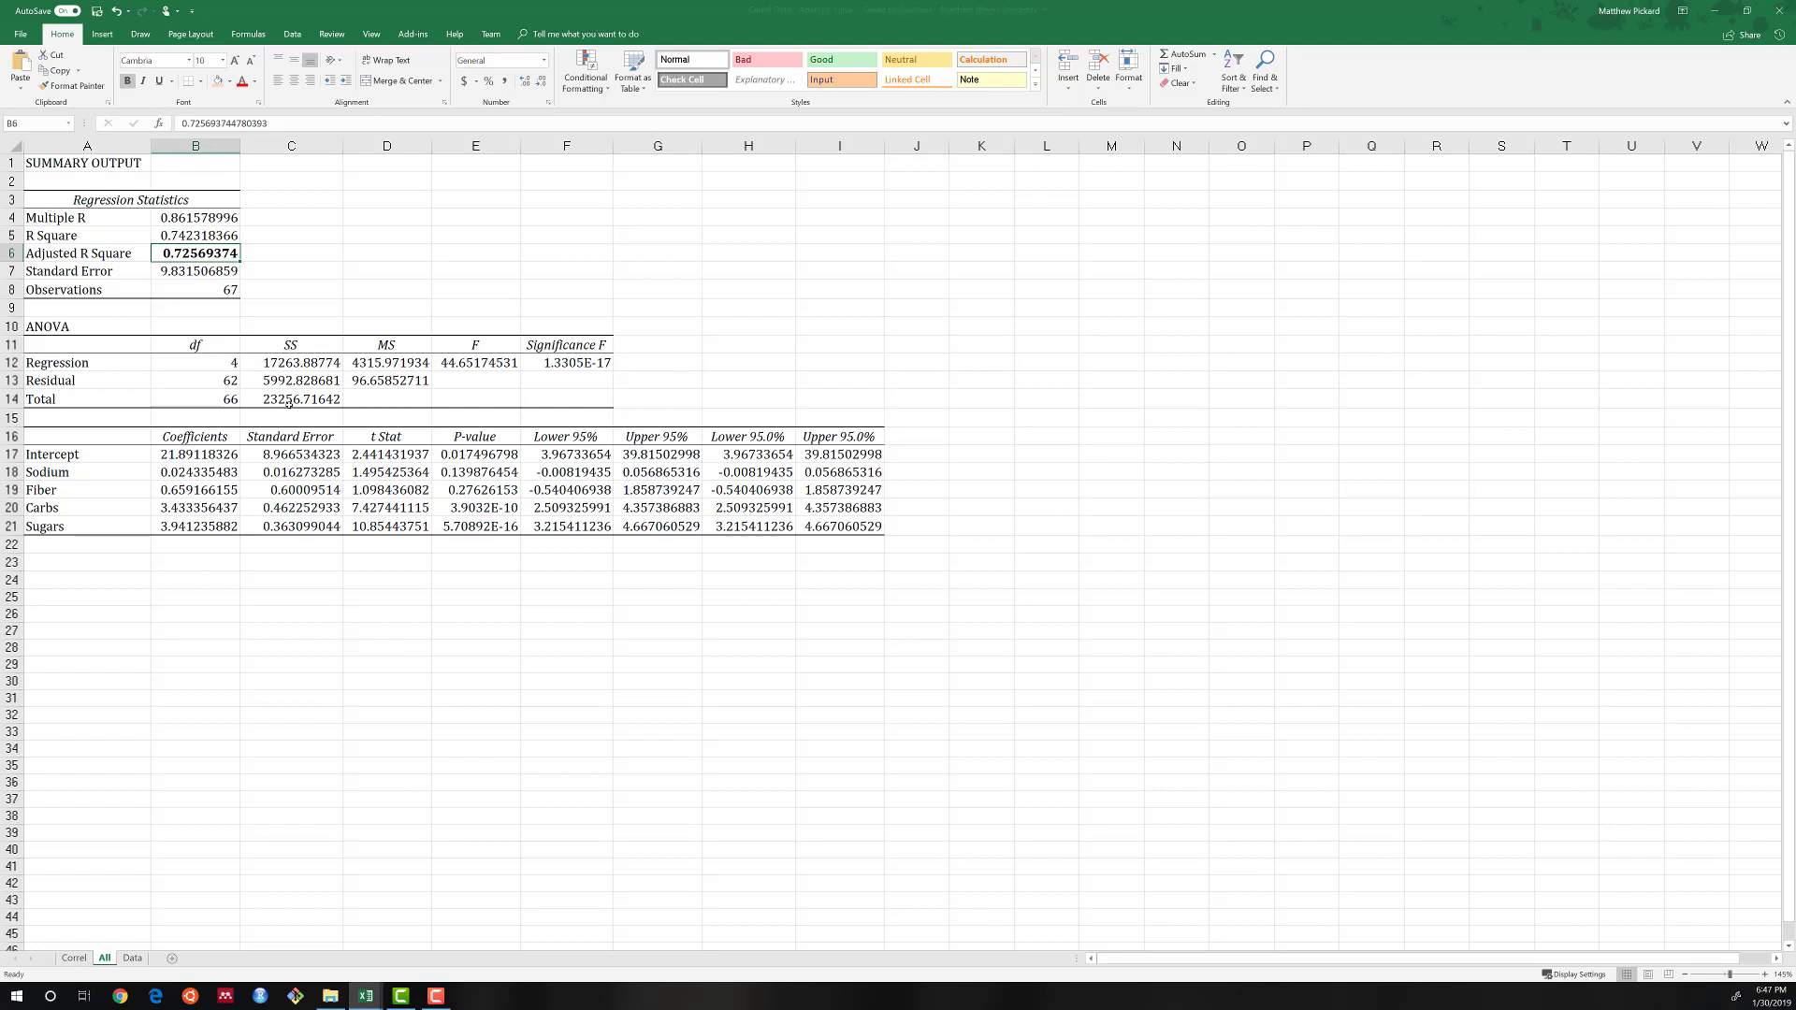
Shade the Sodium and Fiber p-values, E18:E19, with a light orange fill on the All sheet.
left_click_drag(474, 457, 470, 527)
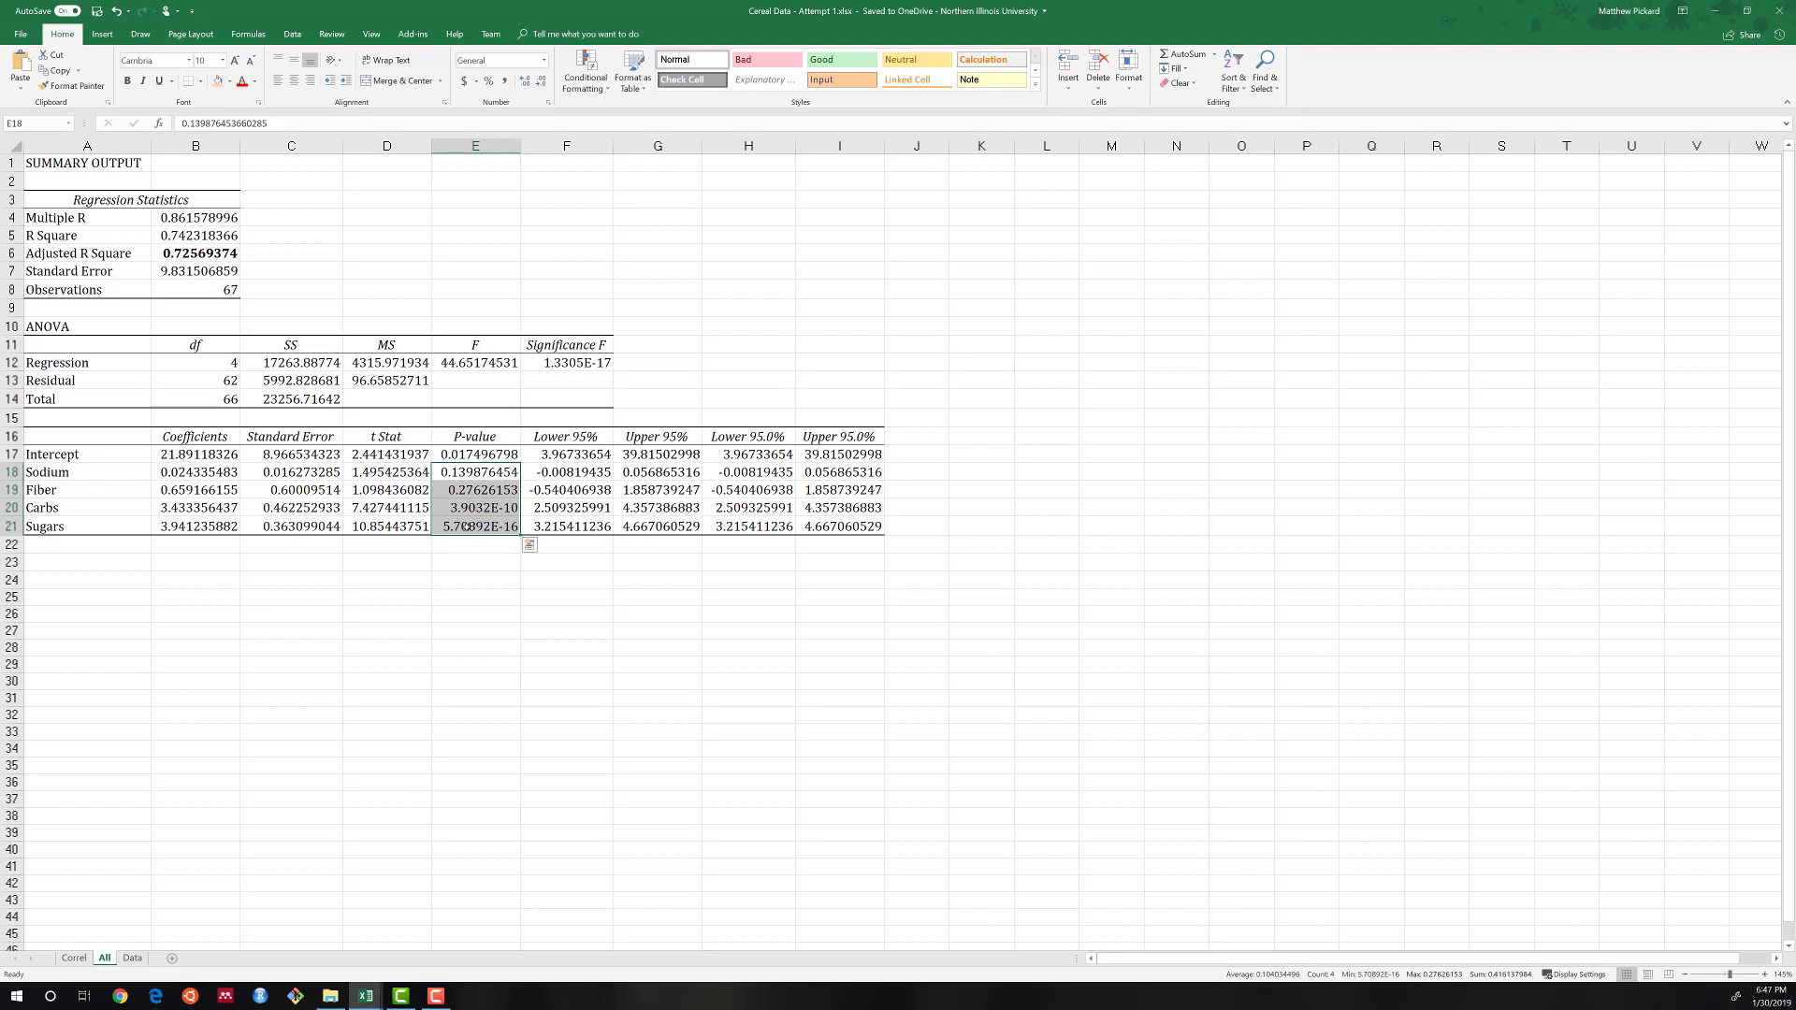
left_click(462, 472)
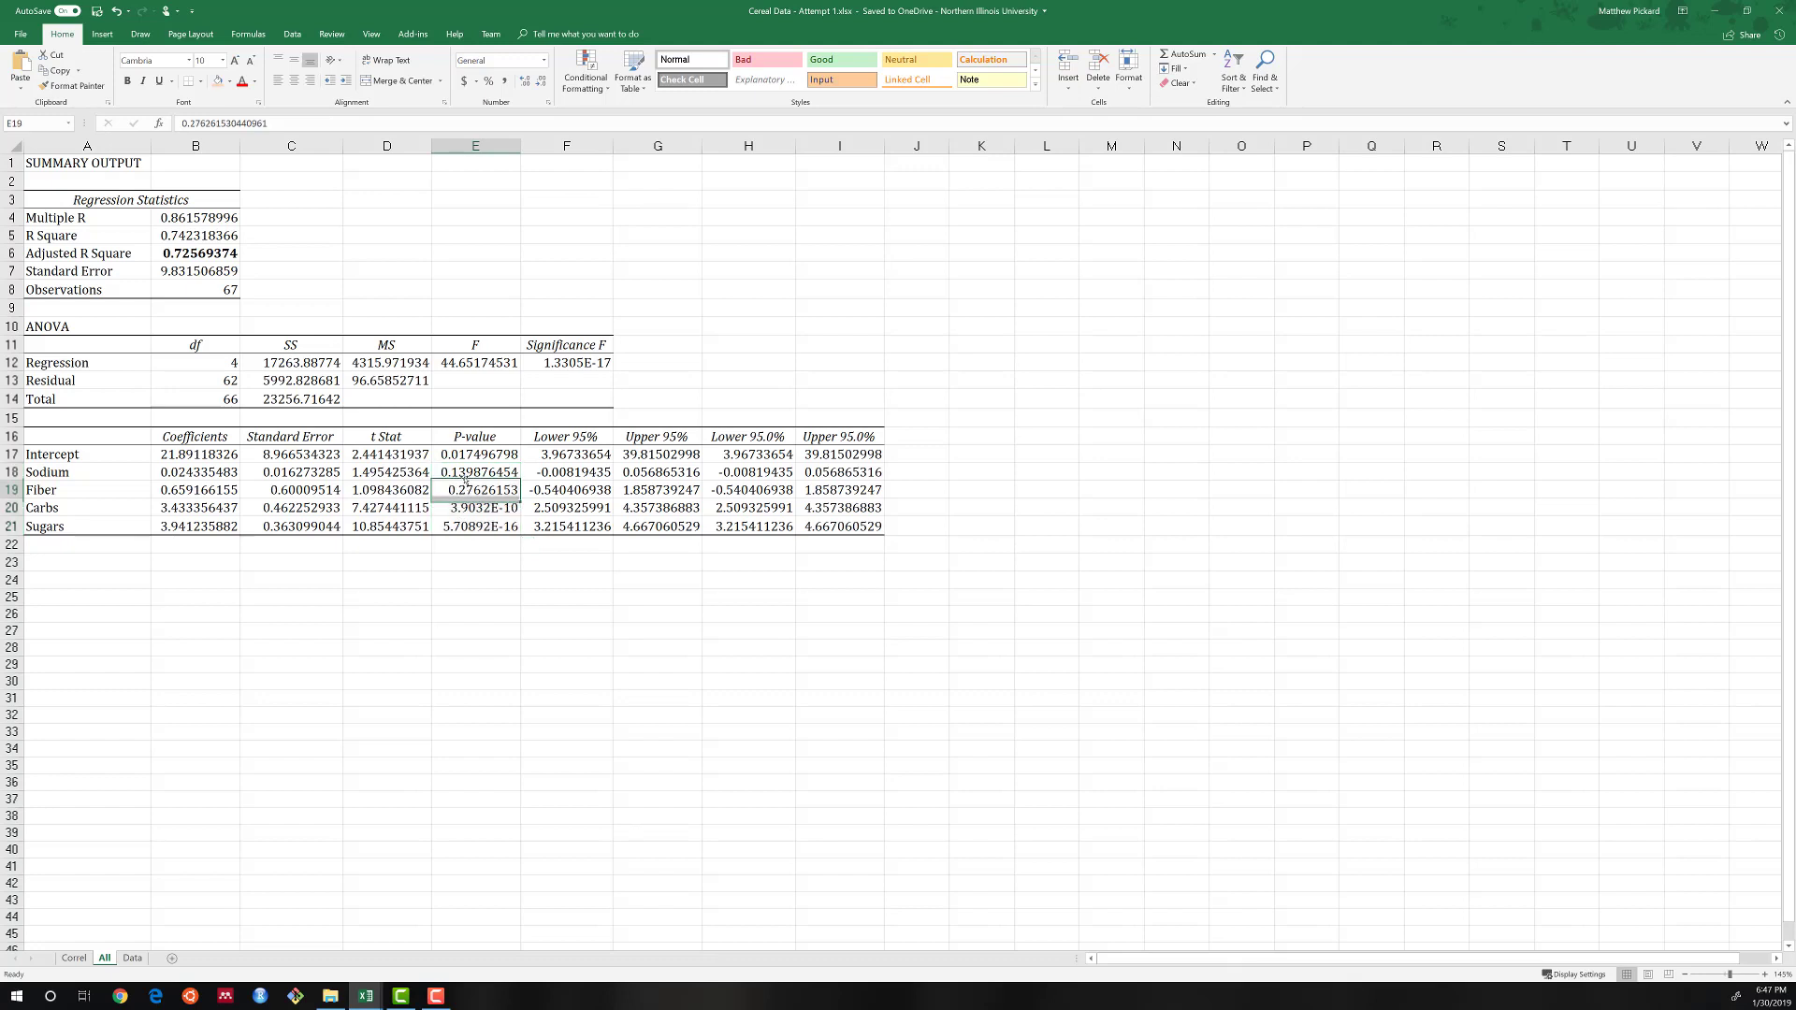
left_click(463, 491, "shift")
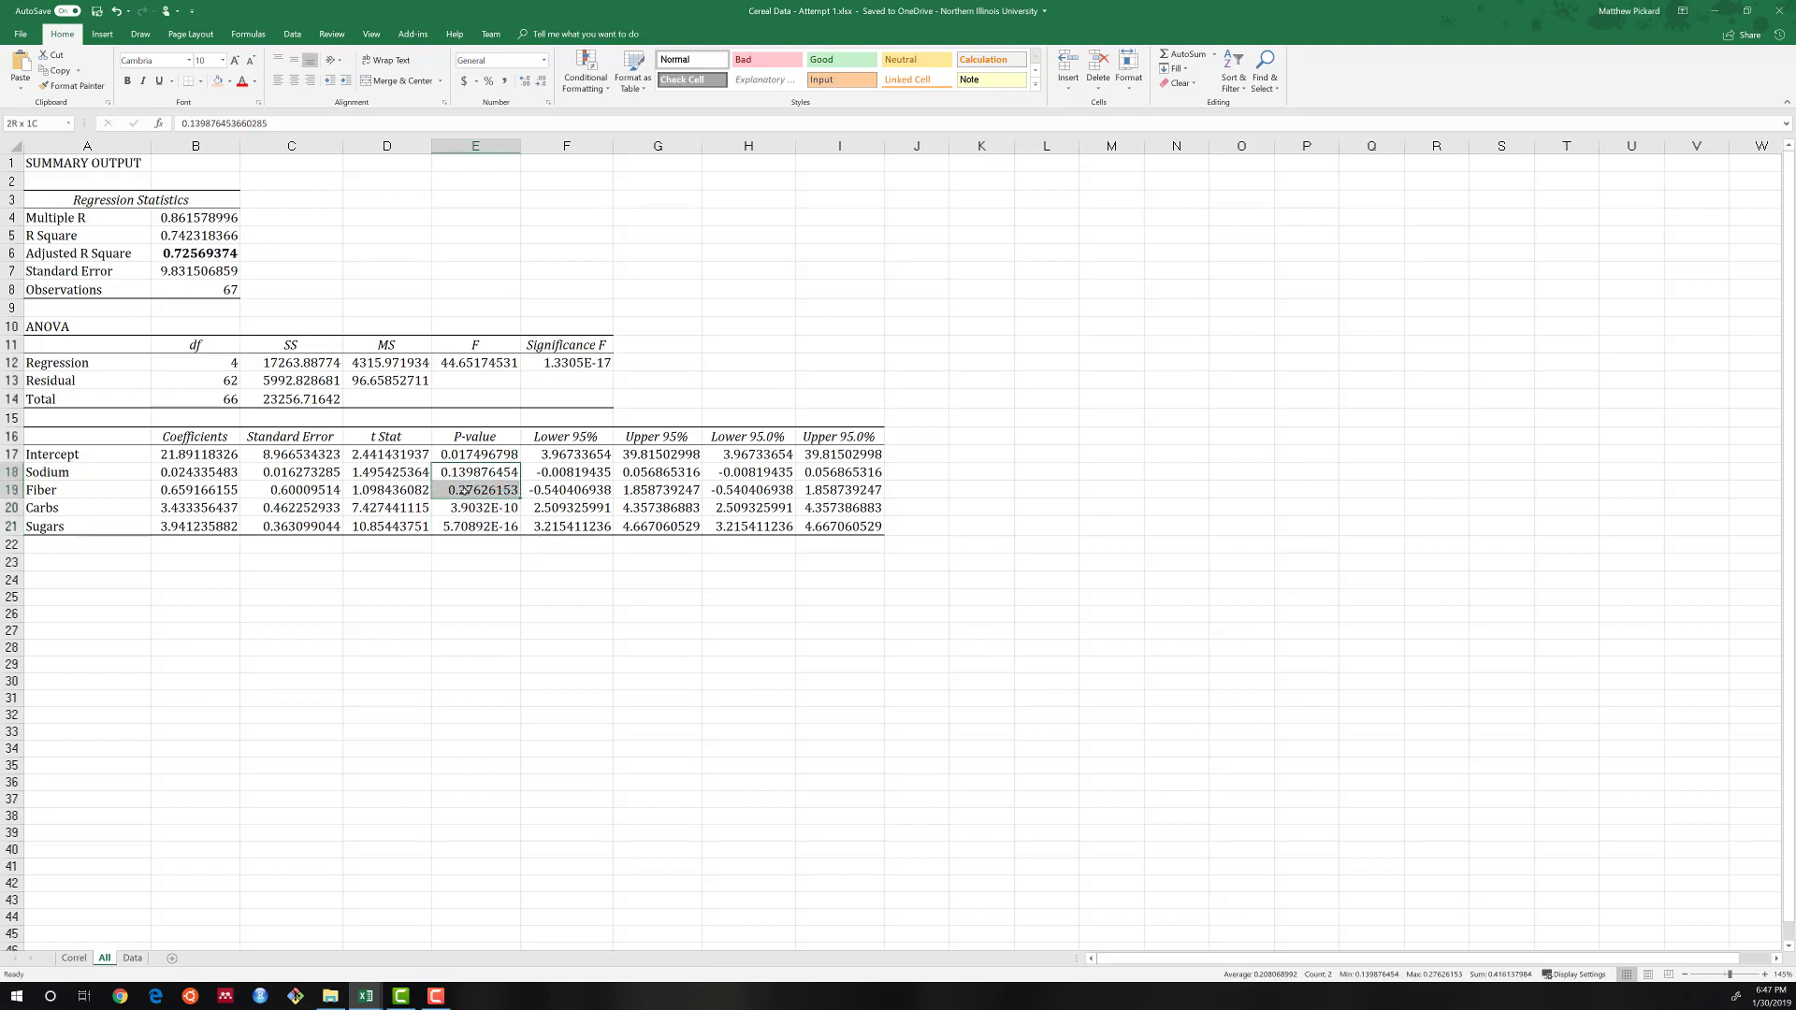
left_click(218, 81)
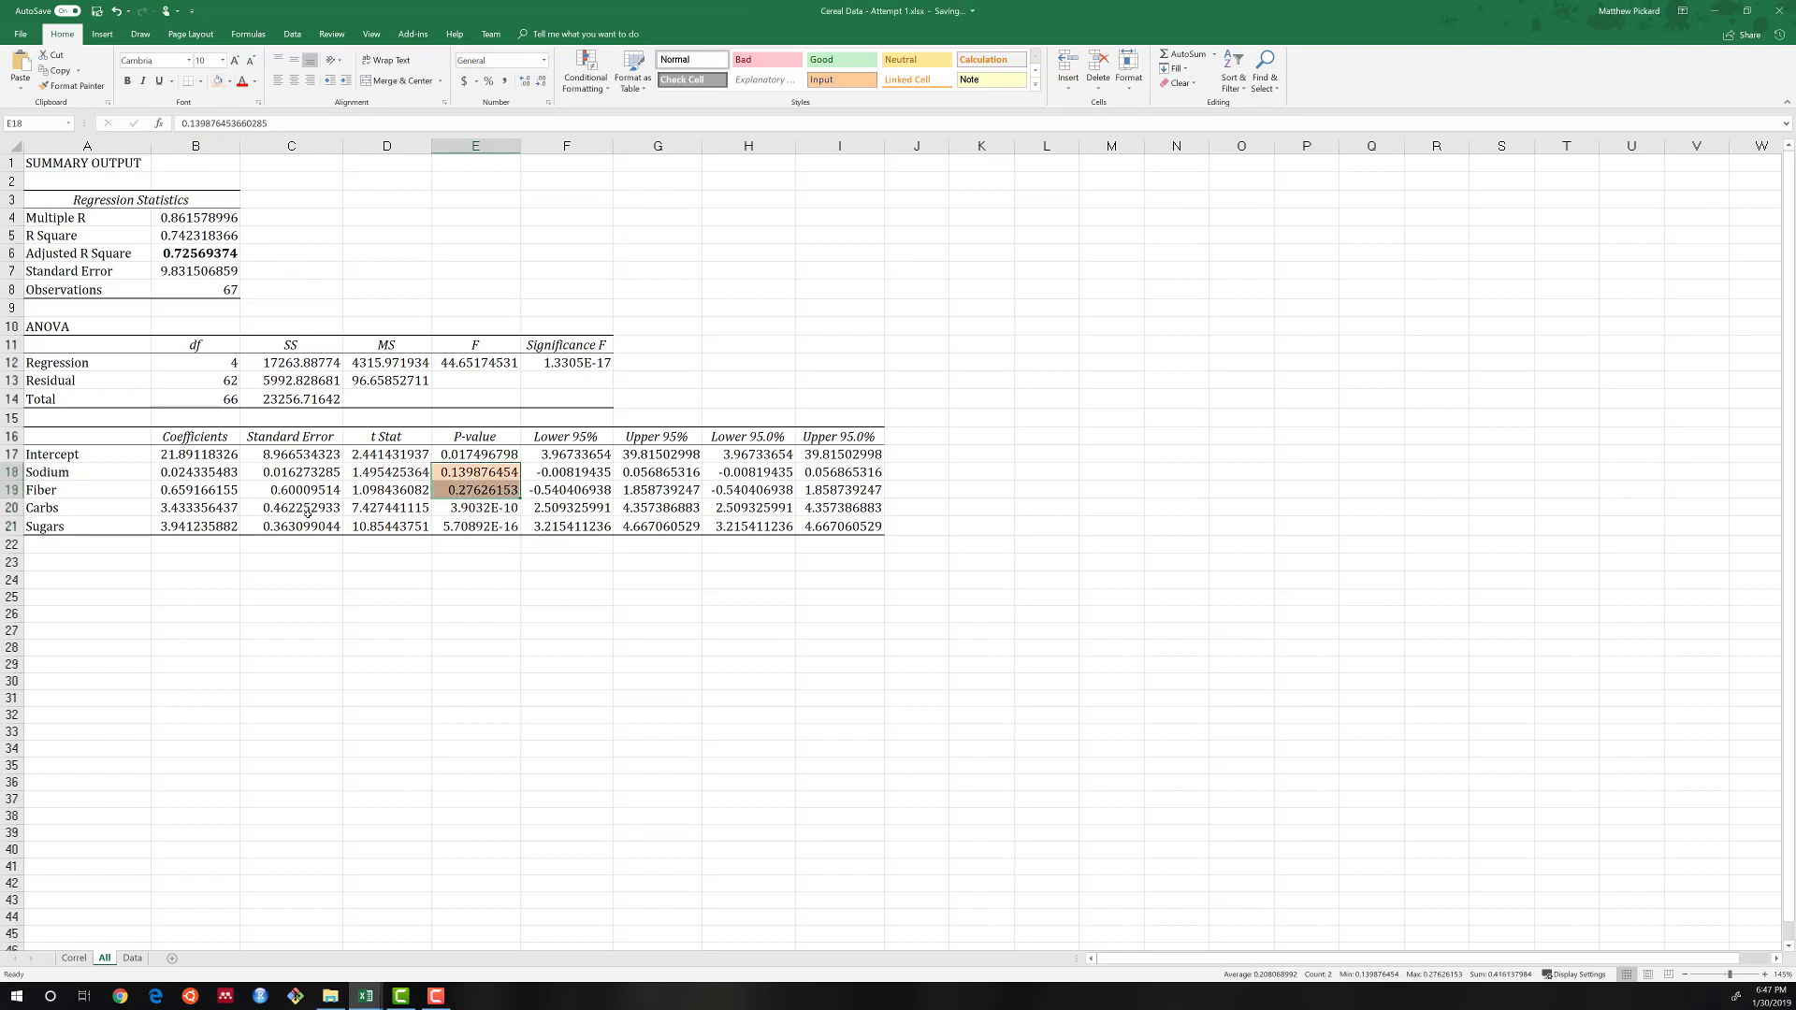
left_click(291, 554)
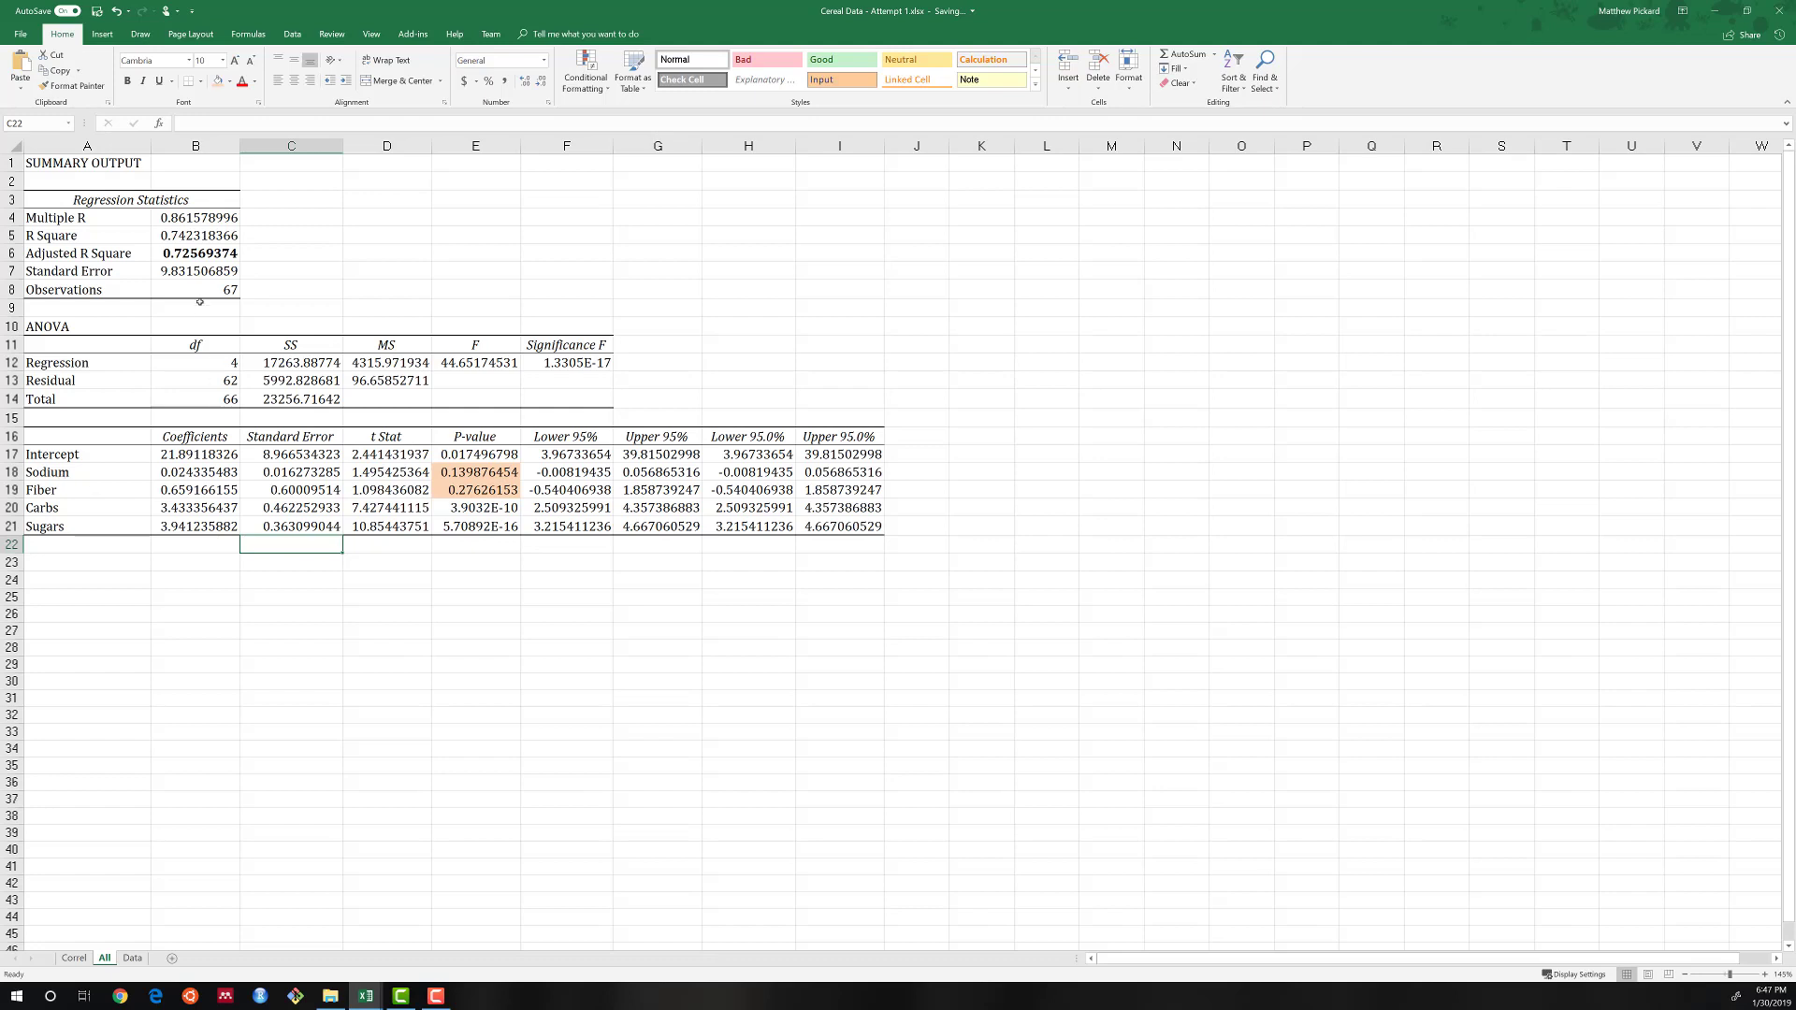
left_click(201, 253)
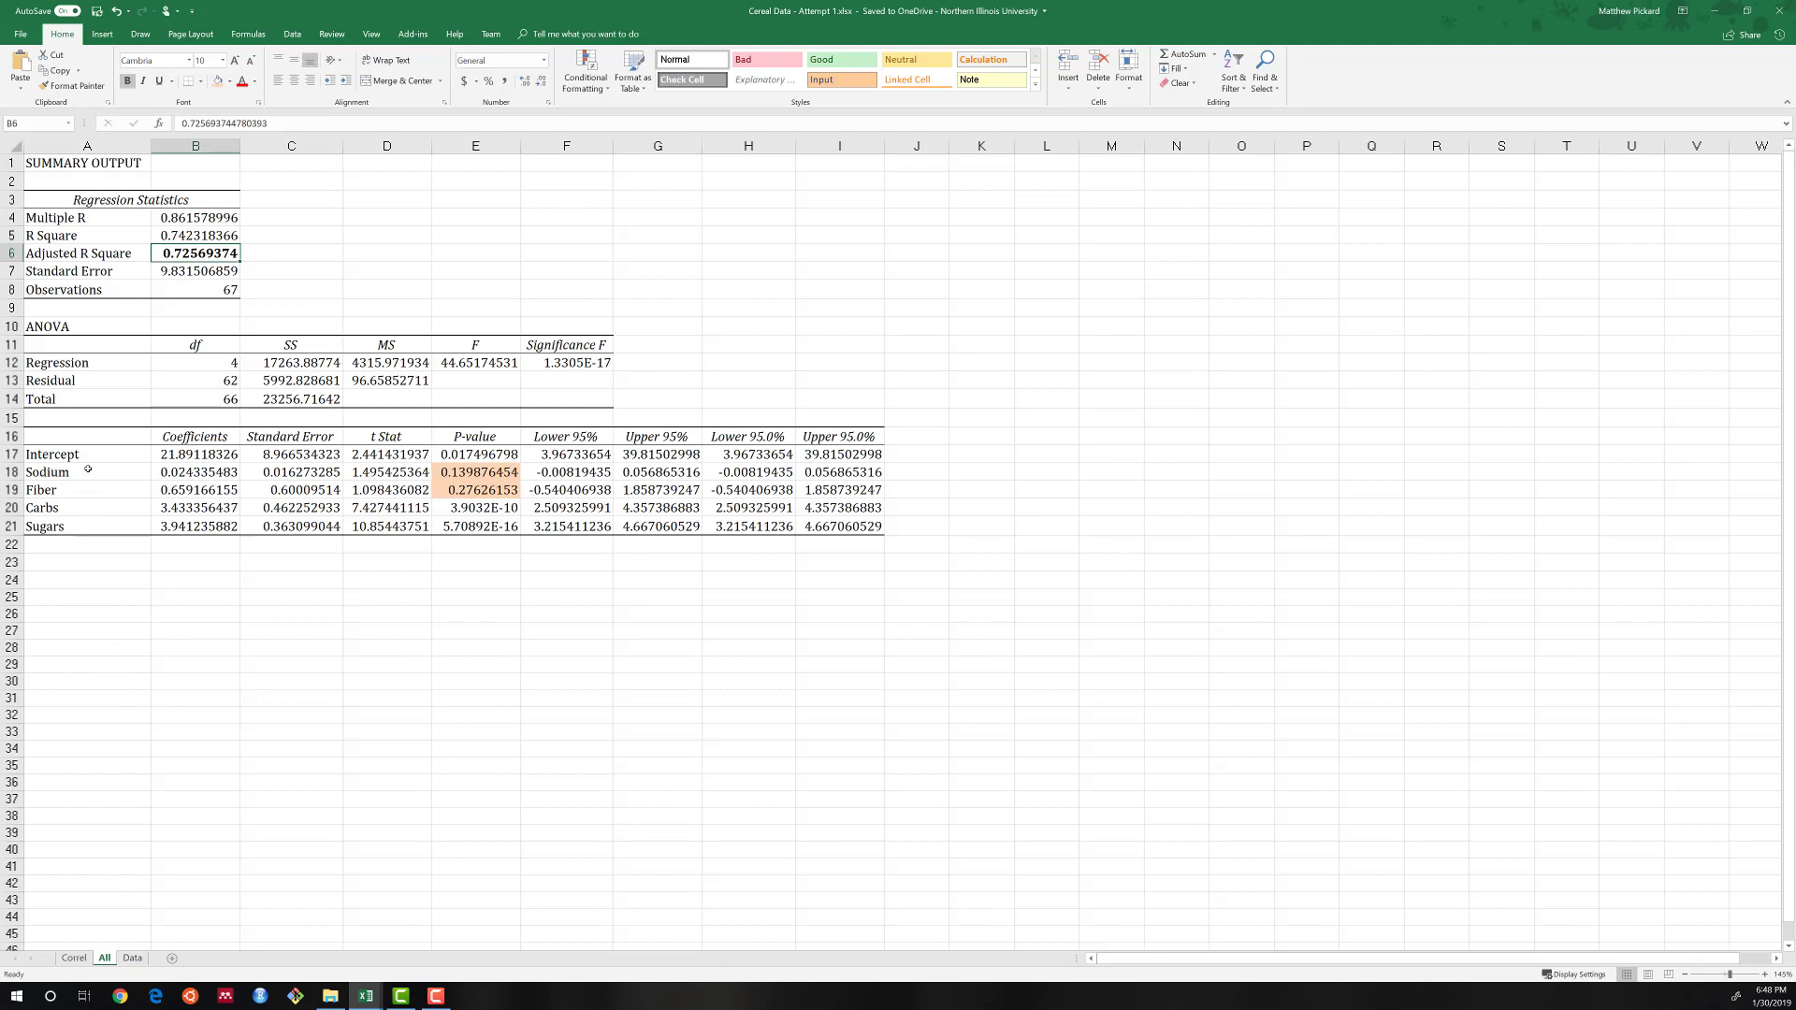
Rerun the Calories regression on the Data sheet with Fiber through Sugars, F3:H70, as the X range, outputting to a new worksheet named -Sodium.
left_click(134, 959)
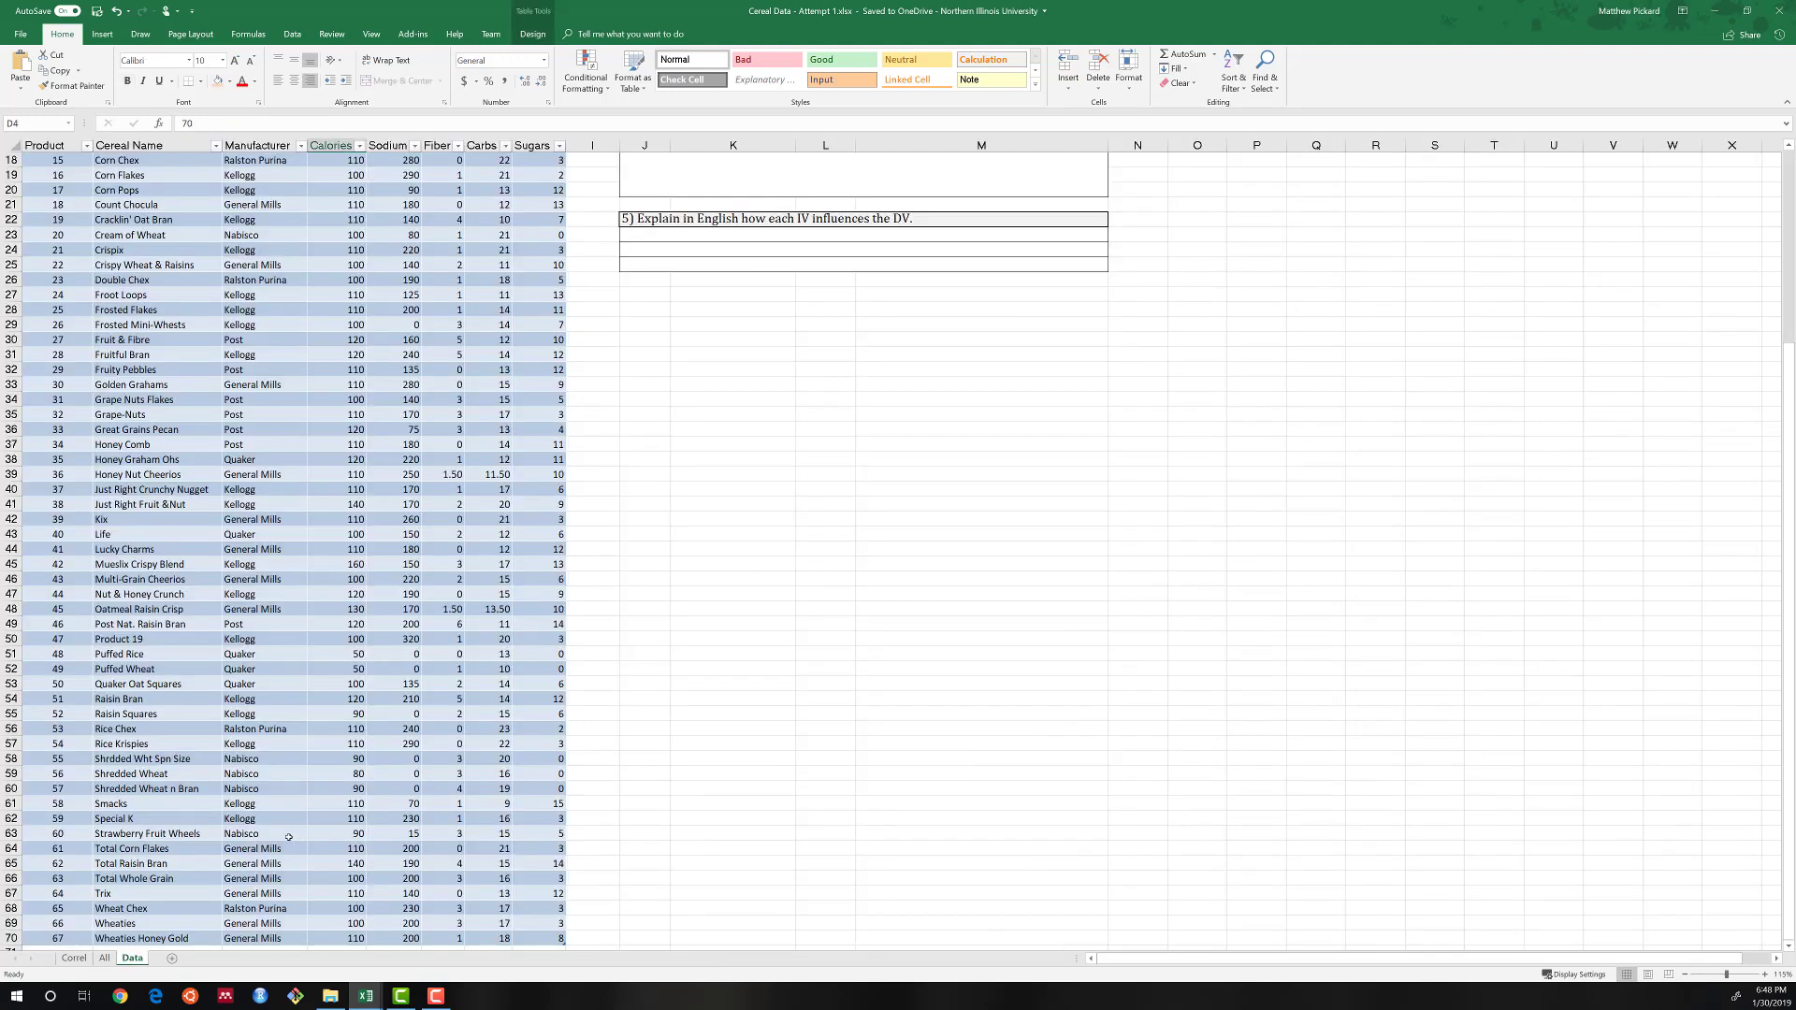
scroll(459, 670, "up", 6)
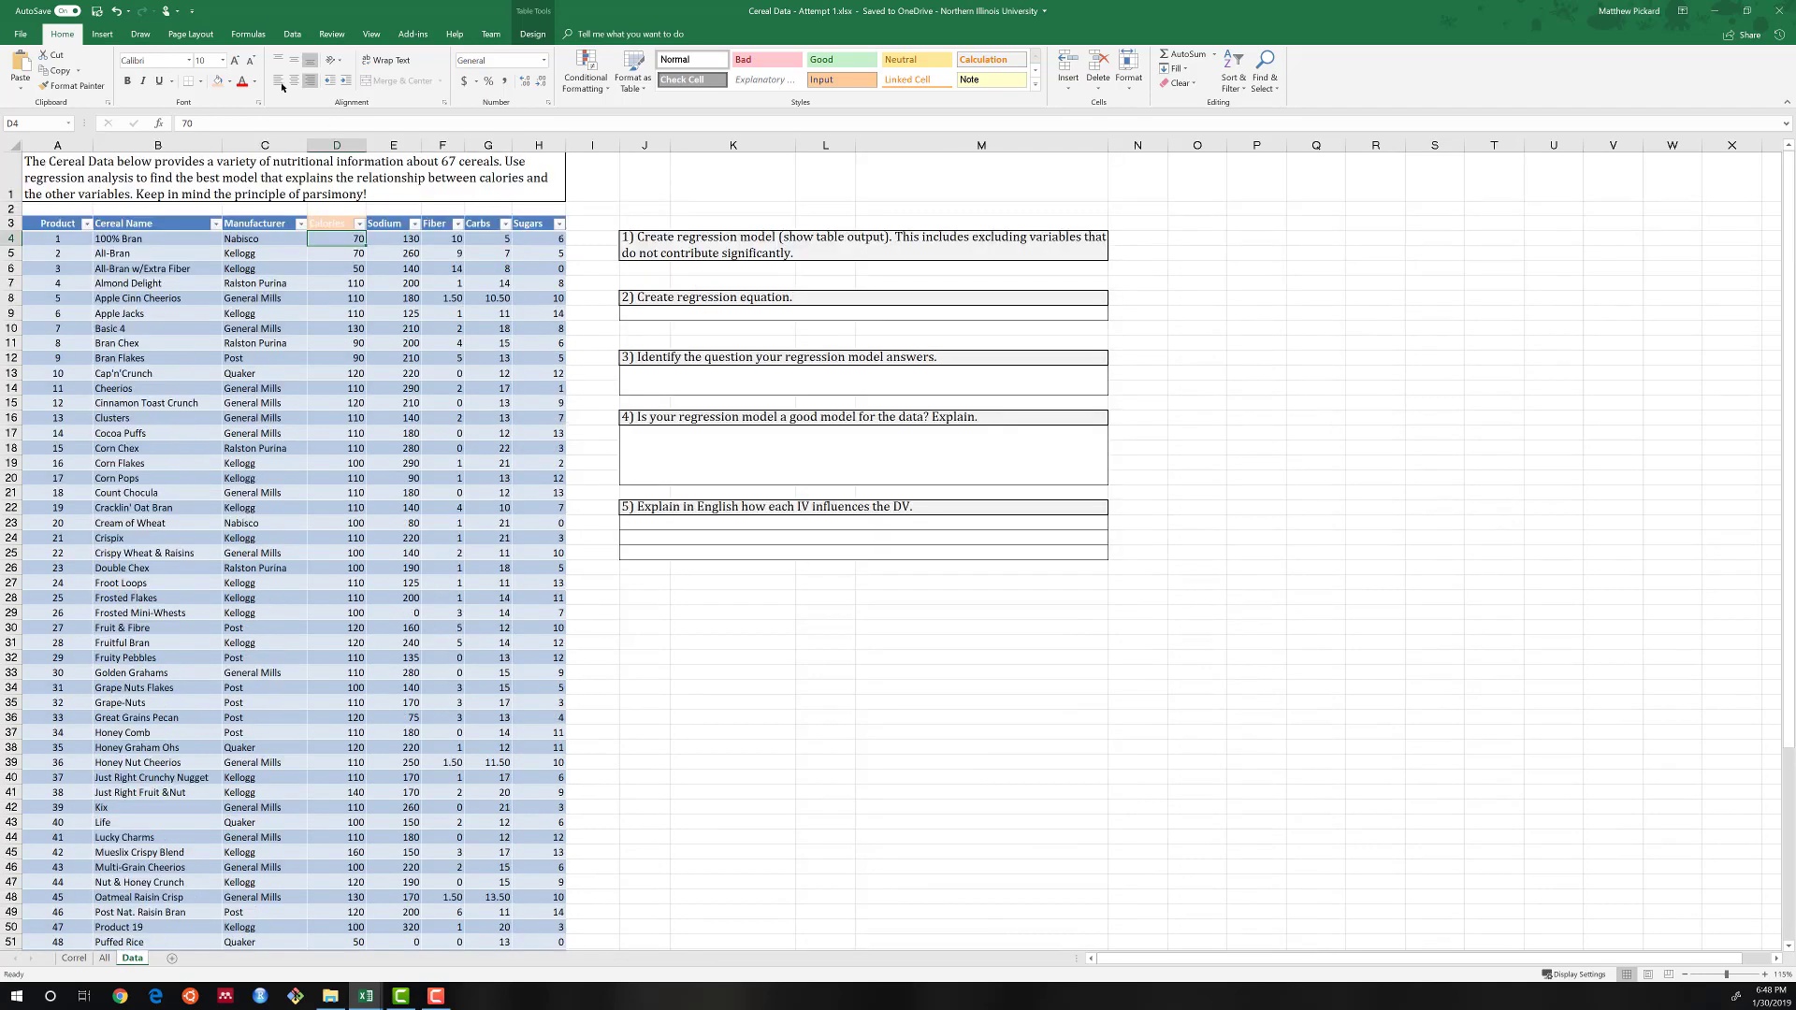
left_click(291, 33)
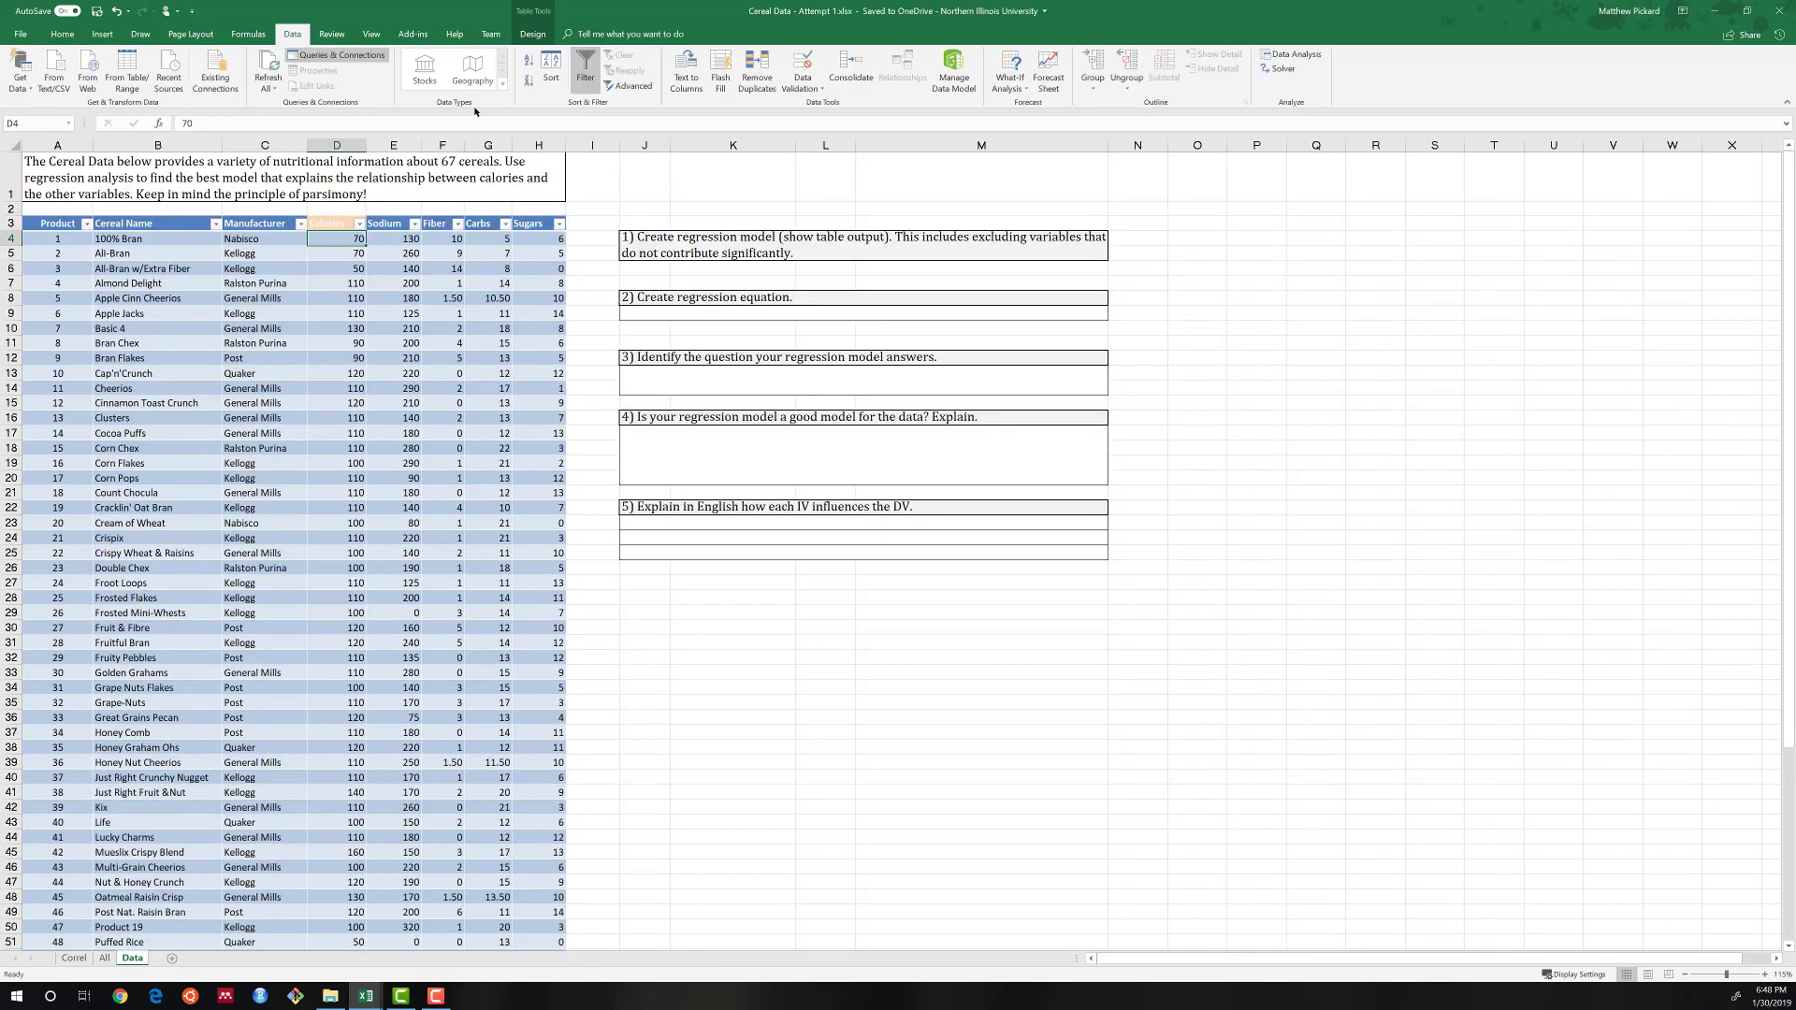
left_click(1290, 54)
key("Return")
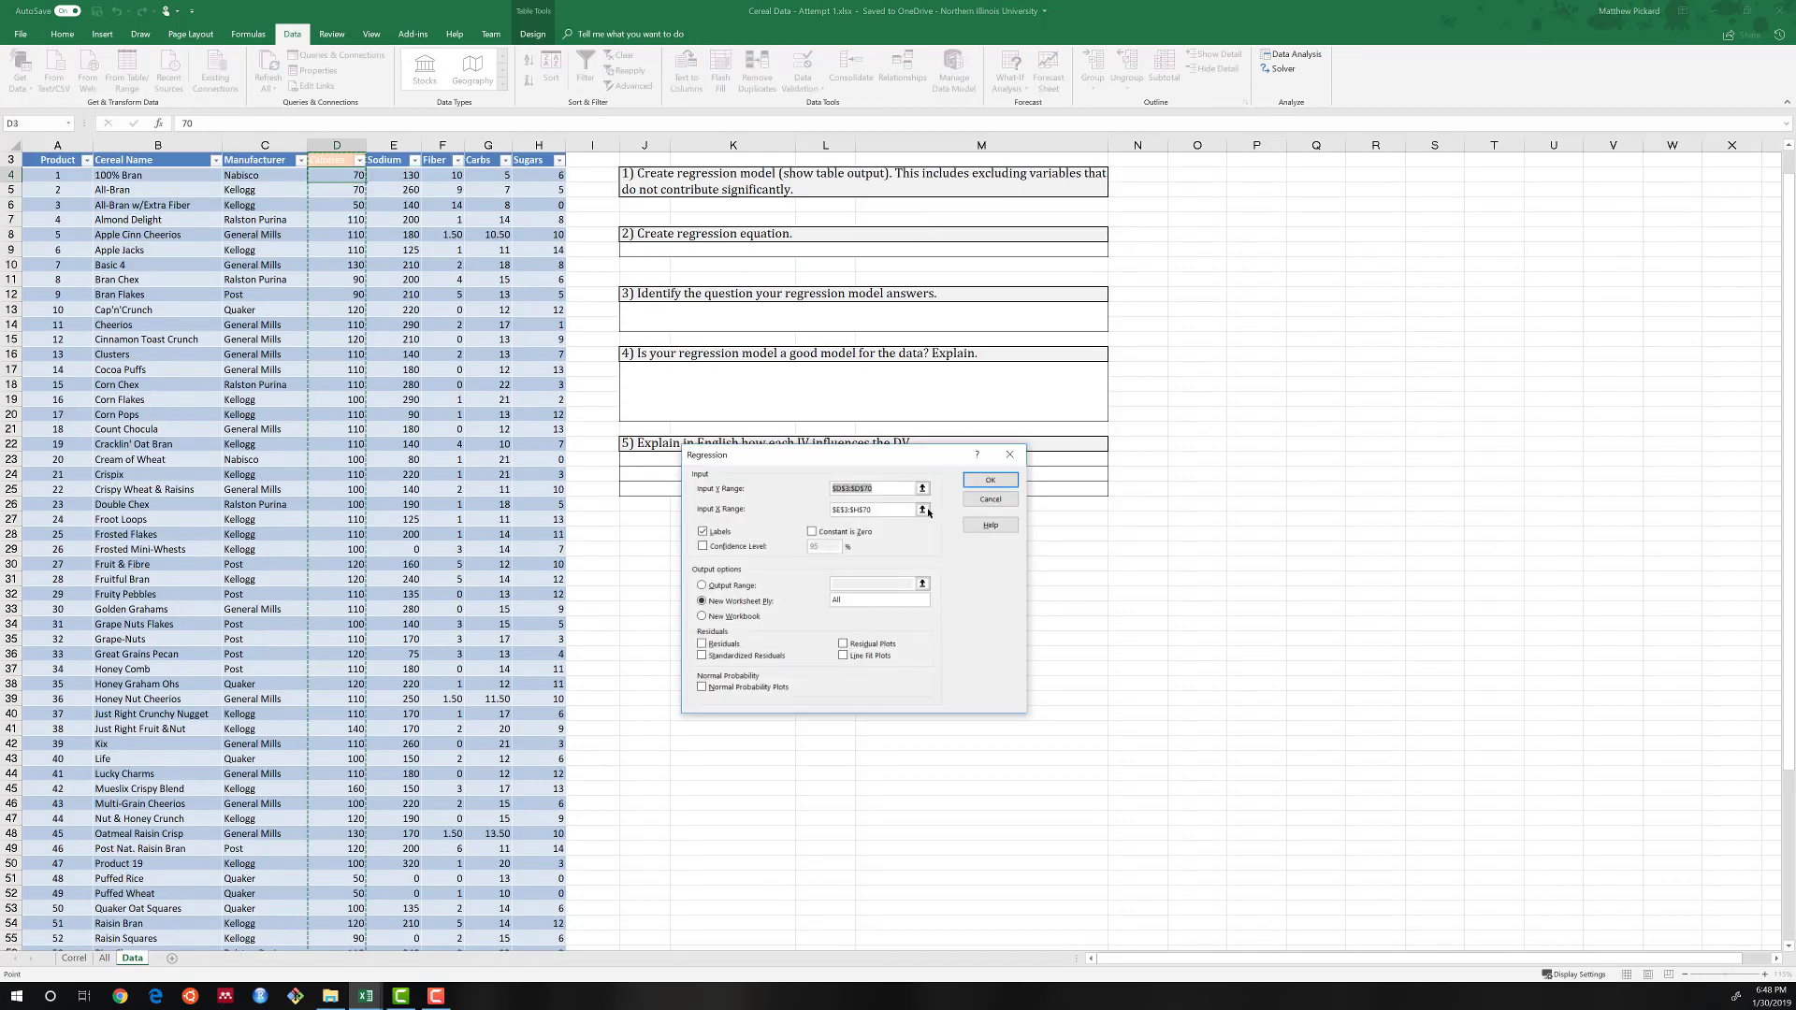
left_click(925, 510)
left_click(442, 160)
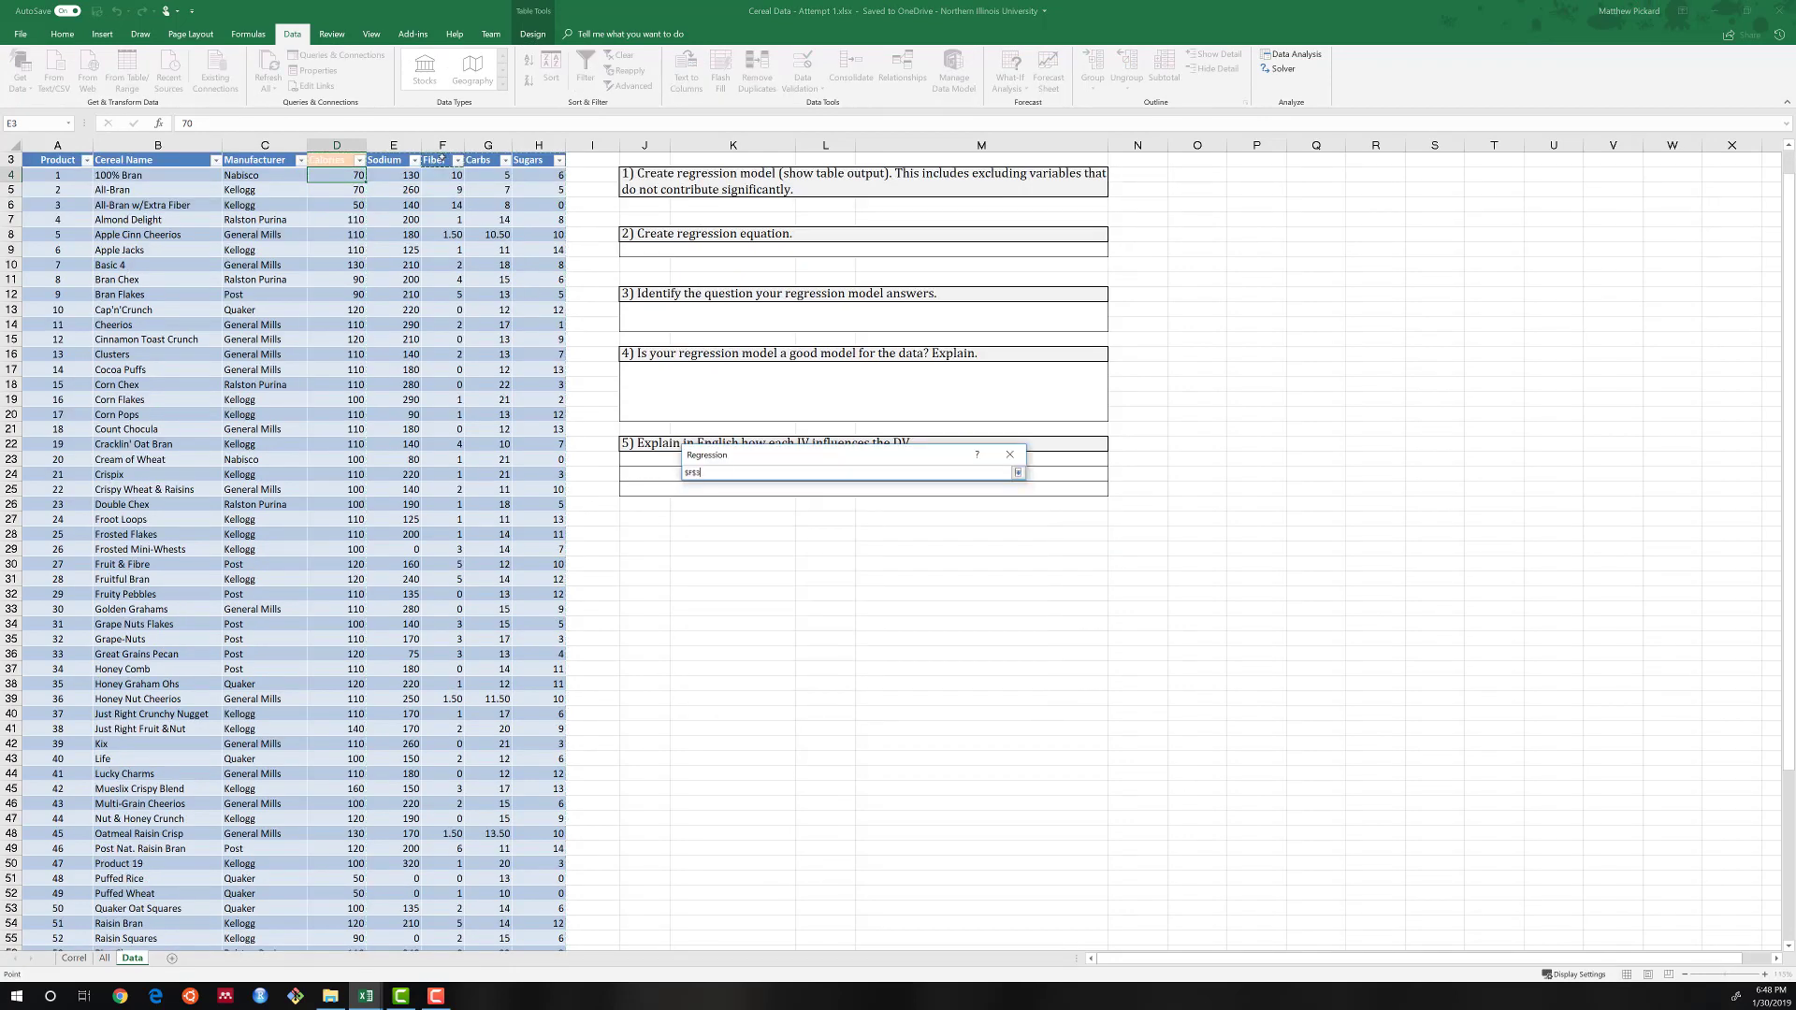
key("ctrl+shift+Right")
key("ctrl+shift+Down")
key("Return")
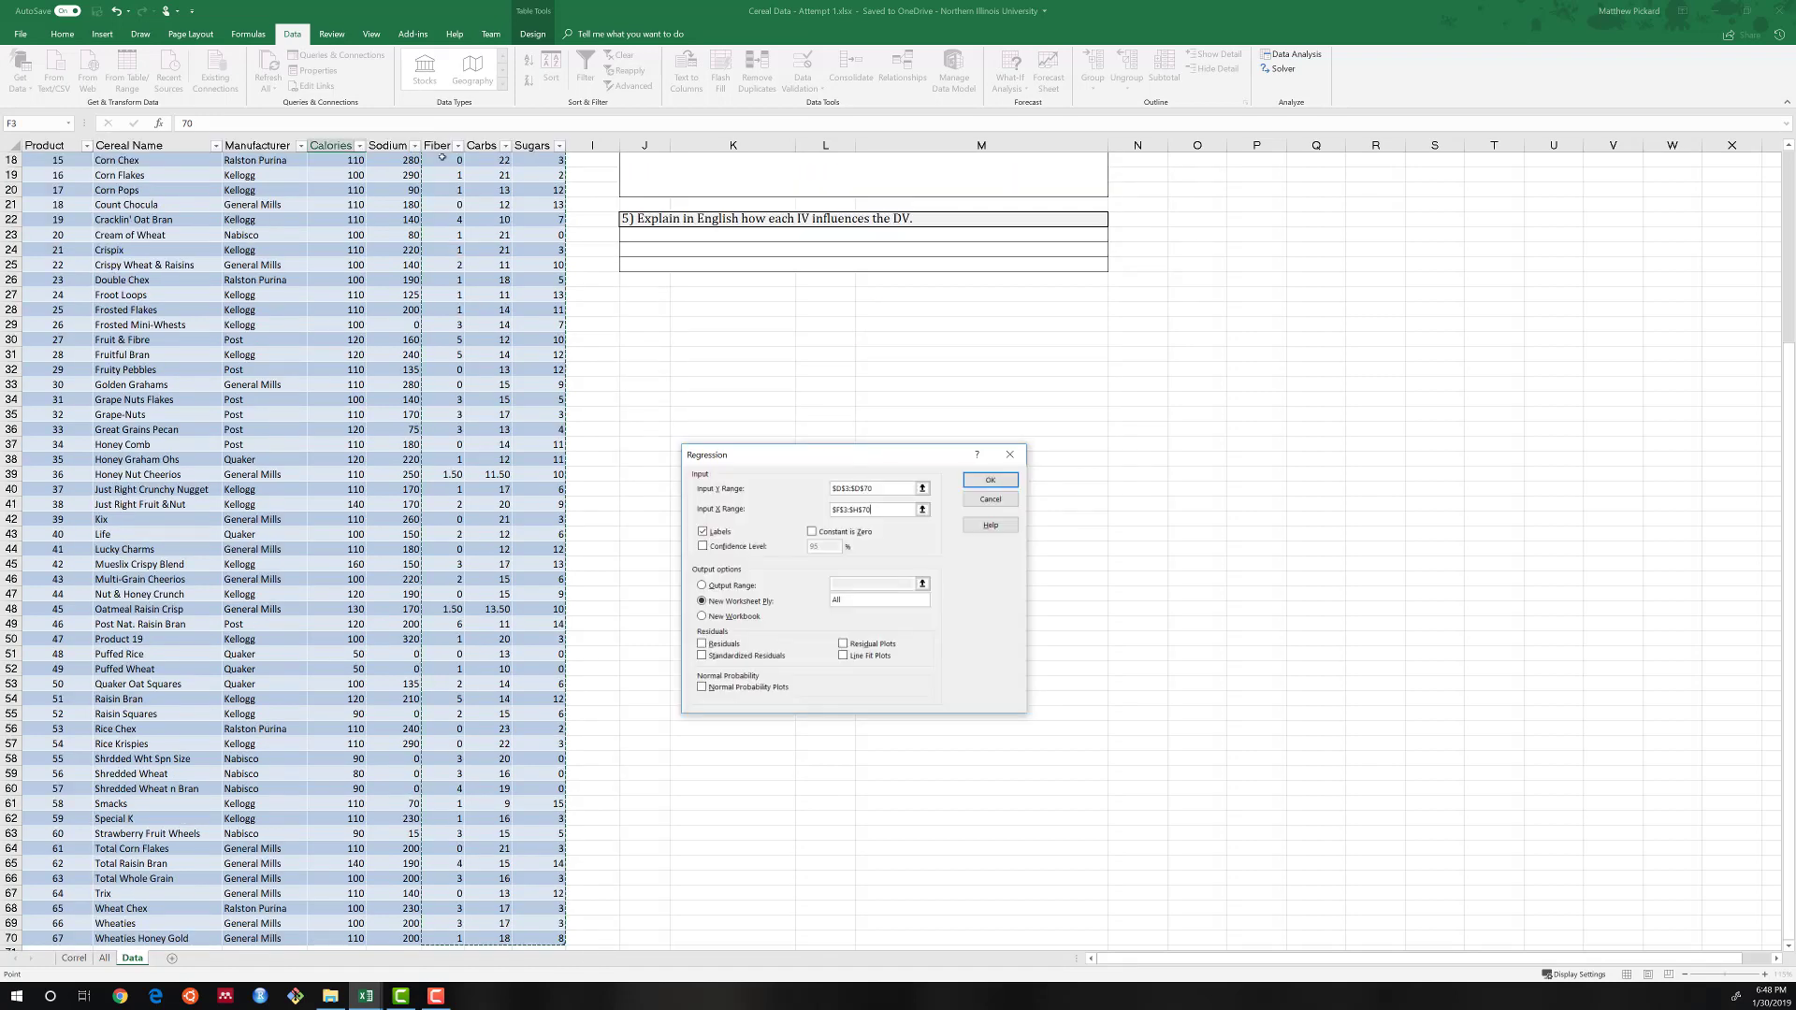
left_click(841, 599)
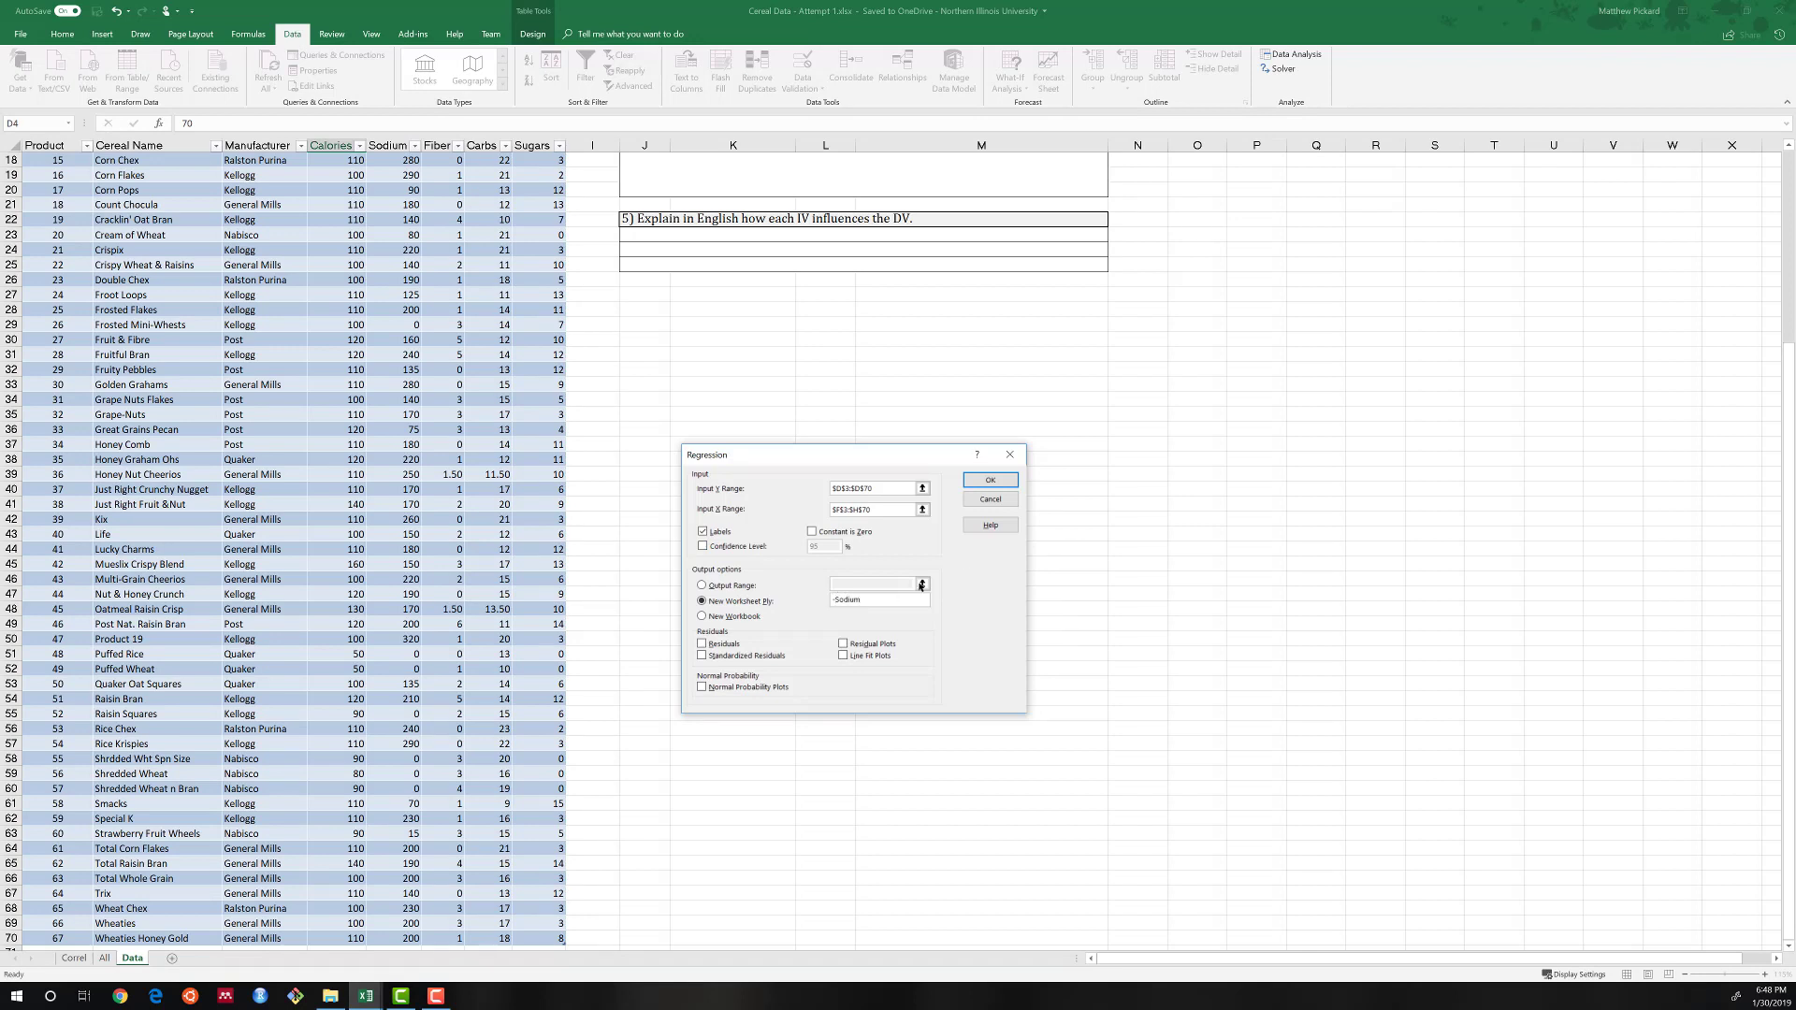
left_click(982, 490)
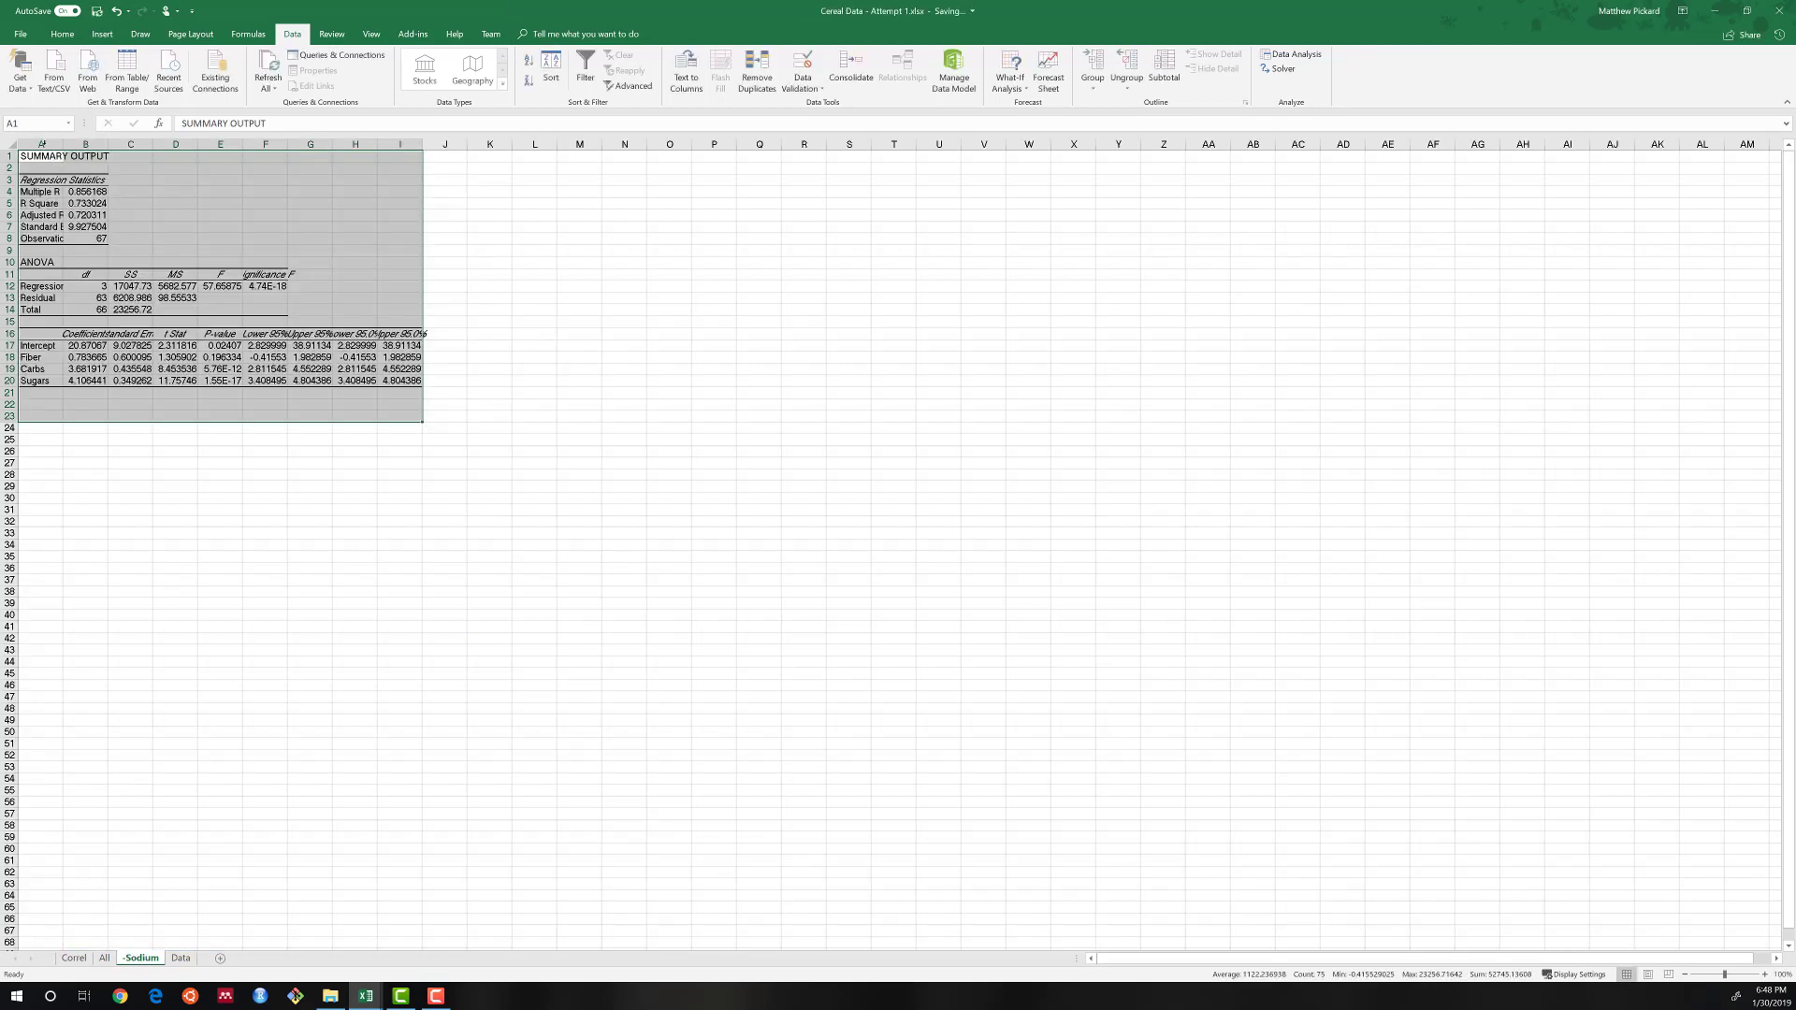
Autofit columns A to I of the -Sodium regression output and set their font to Cambria.
left_click_drag(42, 144, 381, 148)
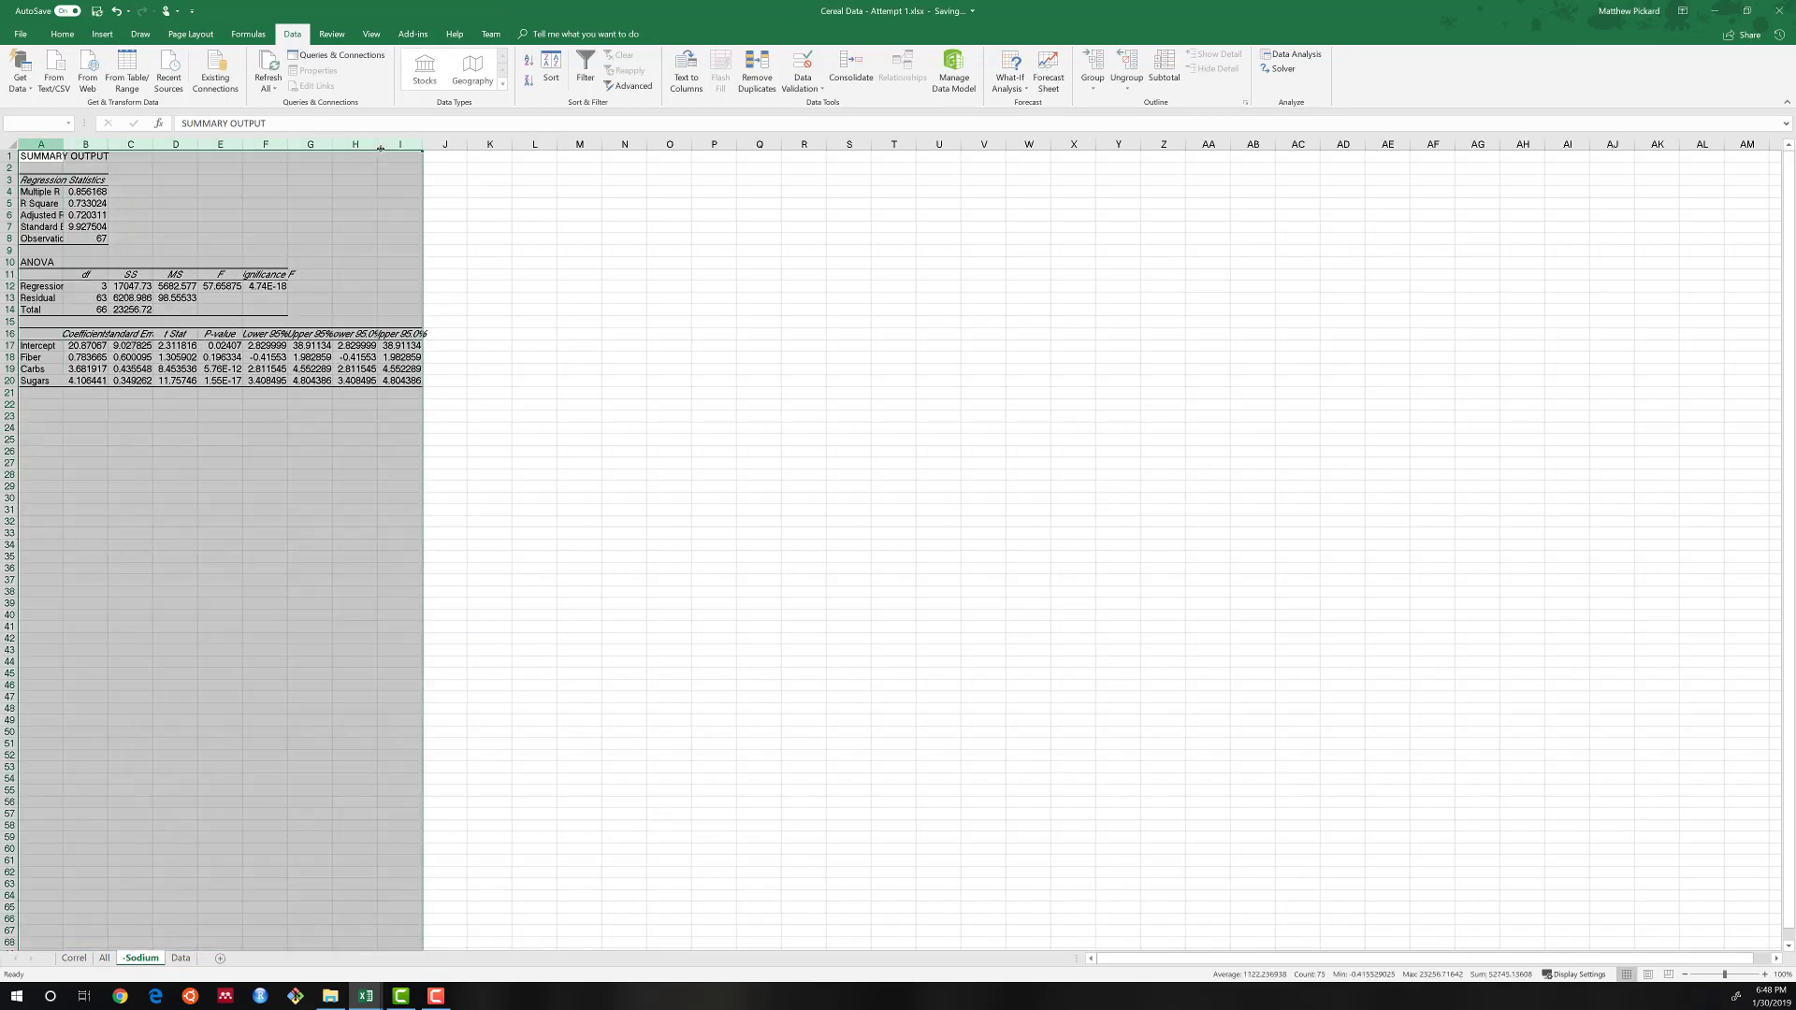
double_click(378, 148)
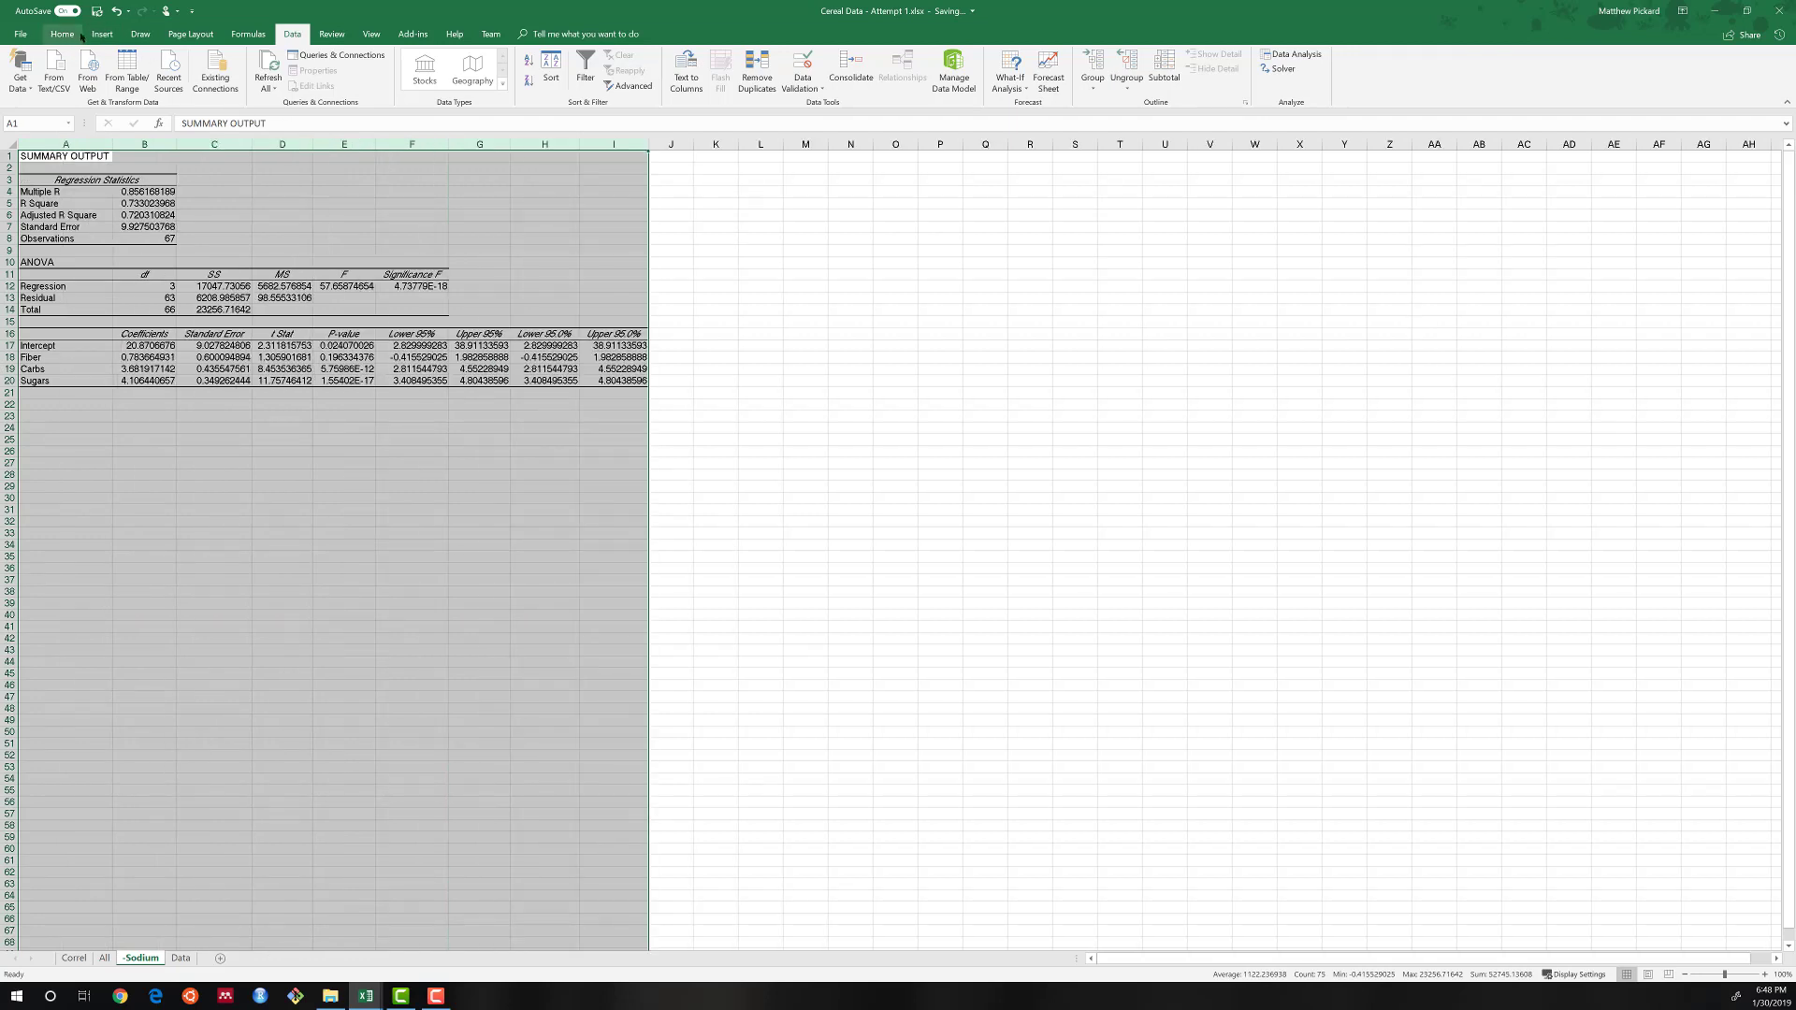
left_click(75, 34)
left_click(189, 60)
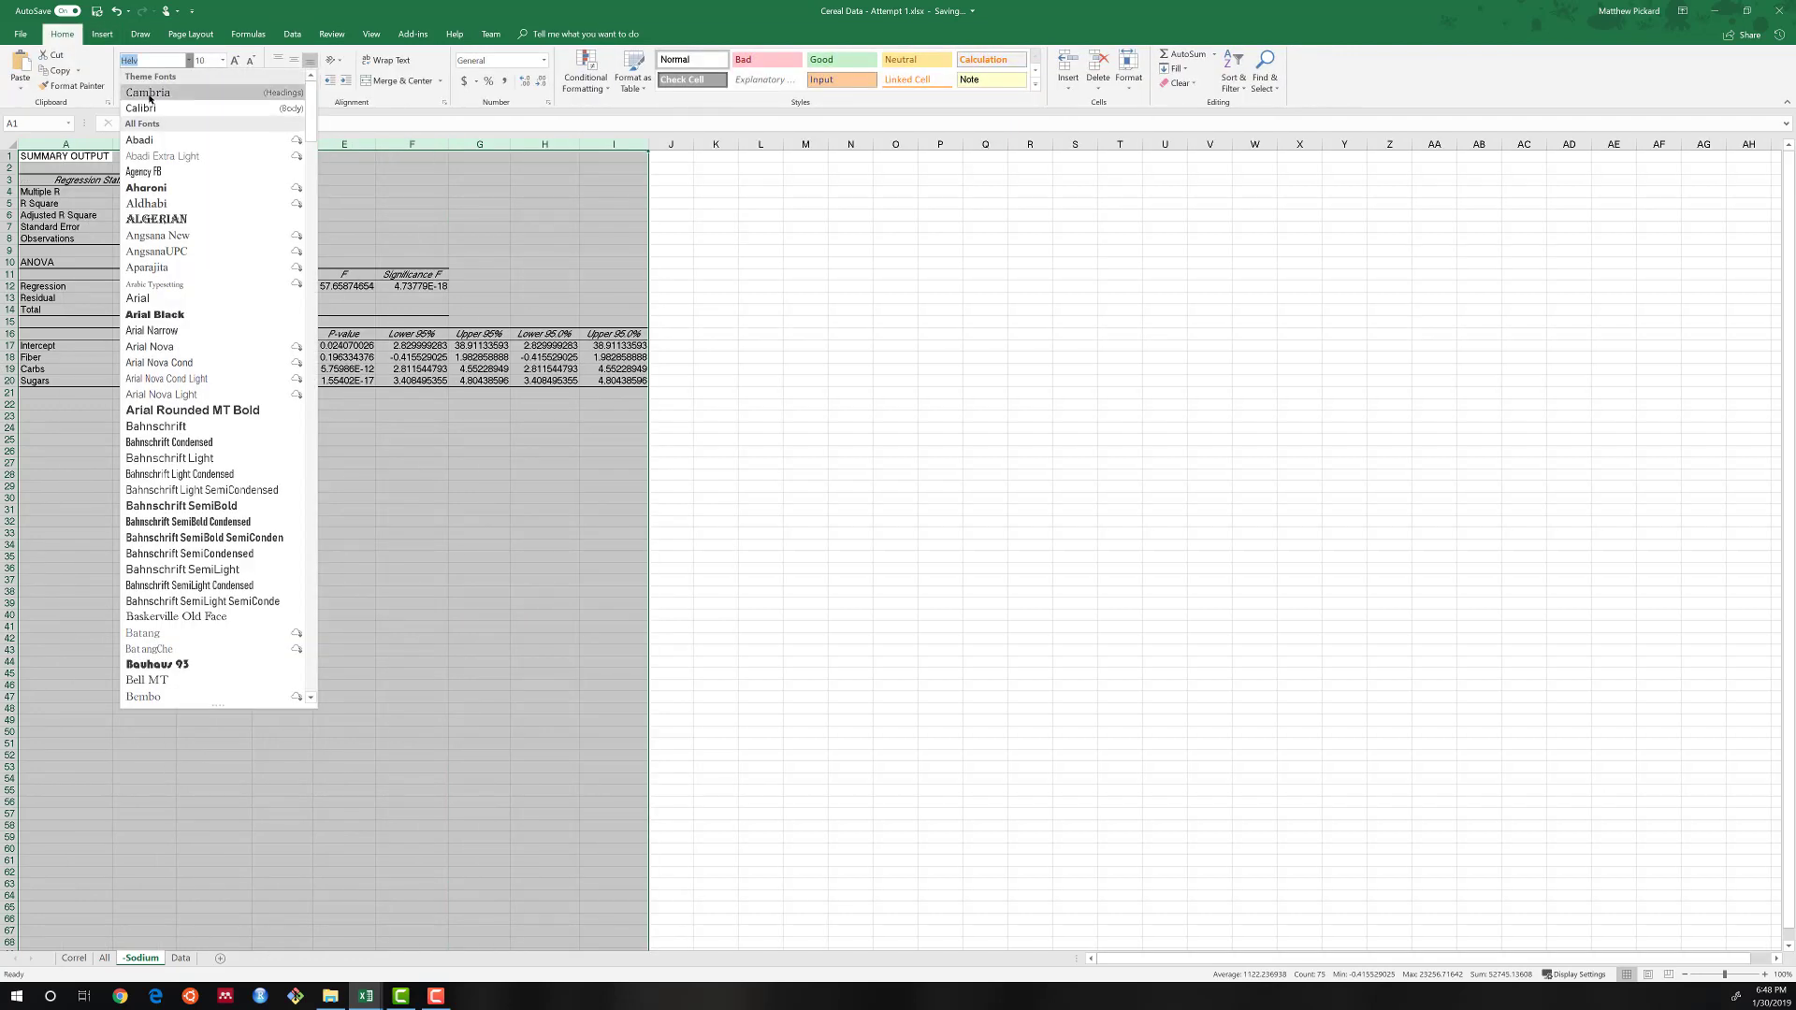
left_click(150, 96)
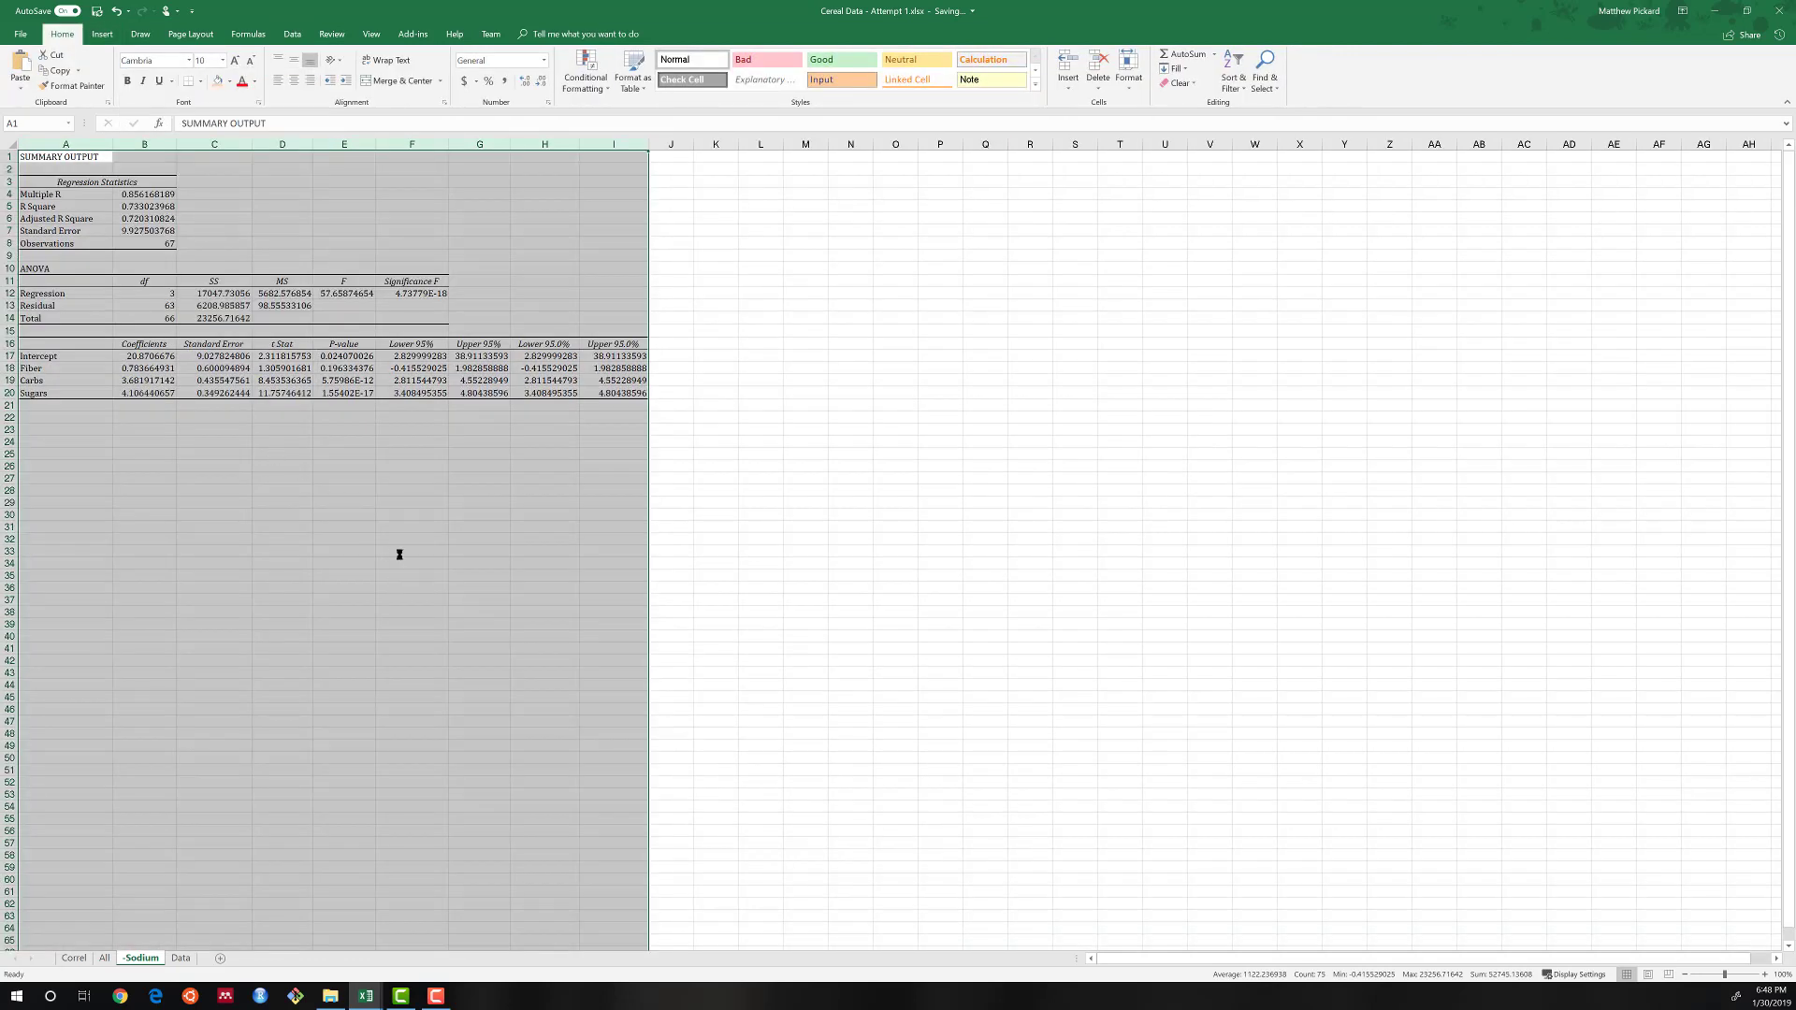
Make the Adjusted R Square value bold in the -Sodium sheet's regression statistics.
scroll(334, 475, "up", 3)
left_click(313, 438)
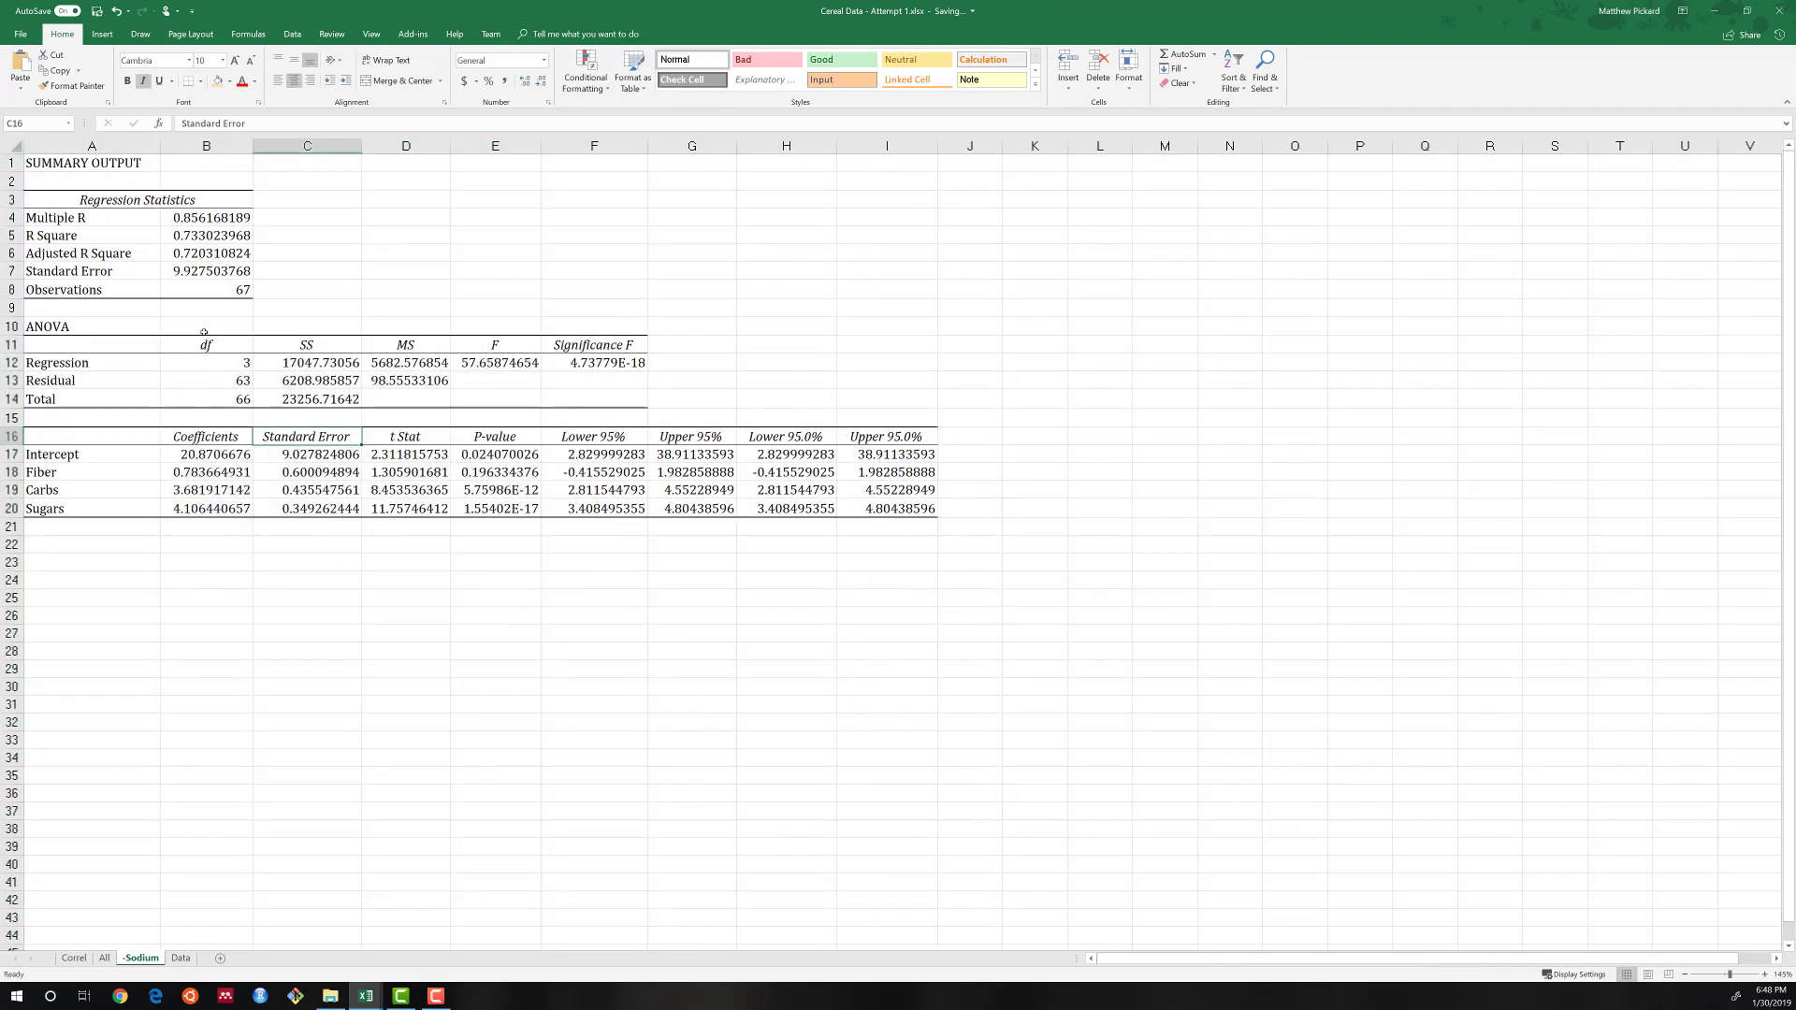
left_click(197, 255)
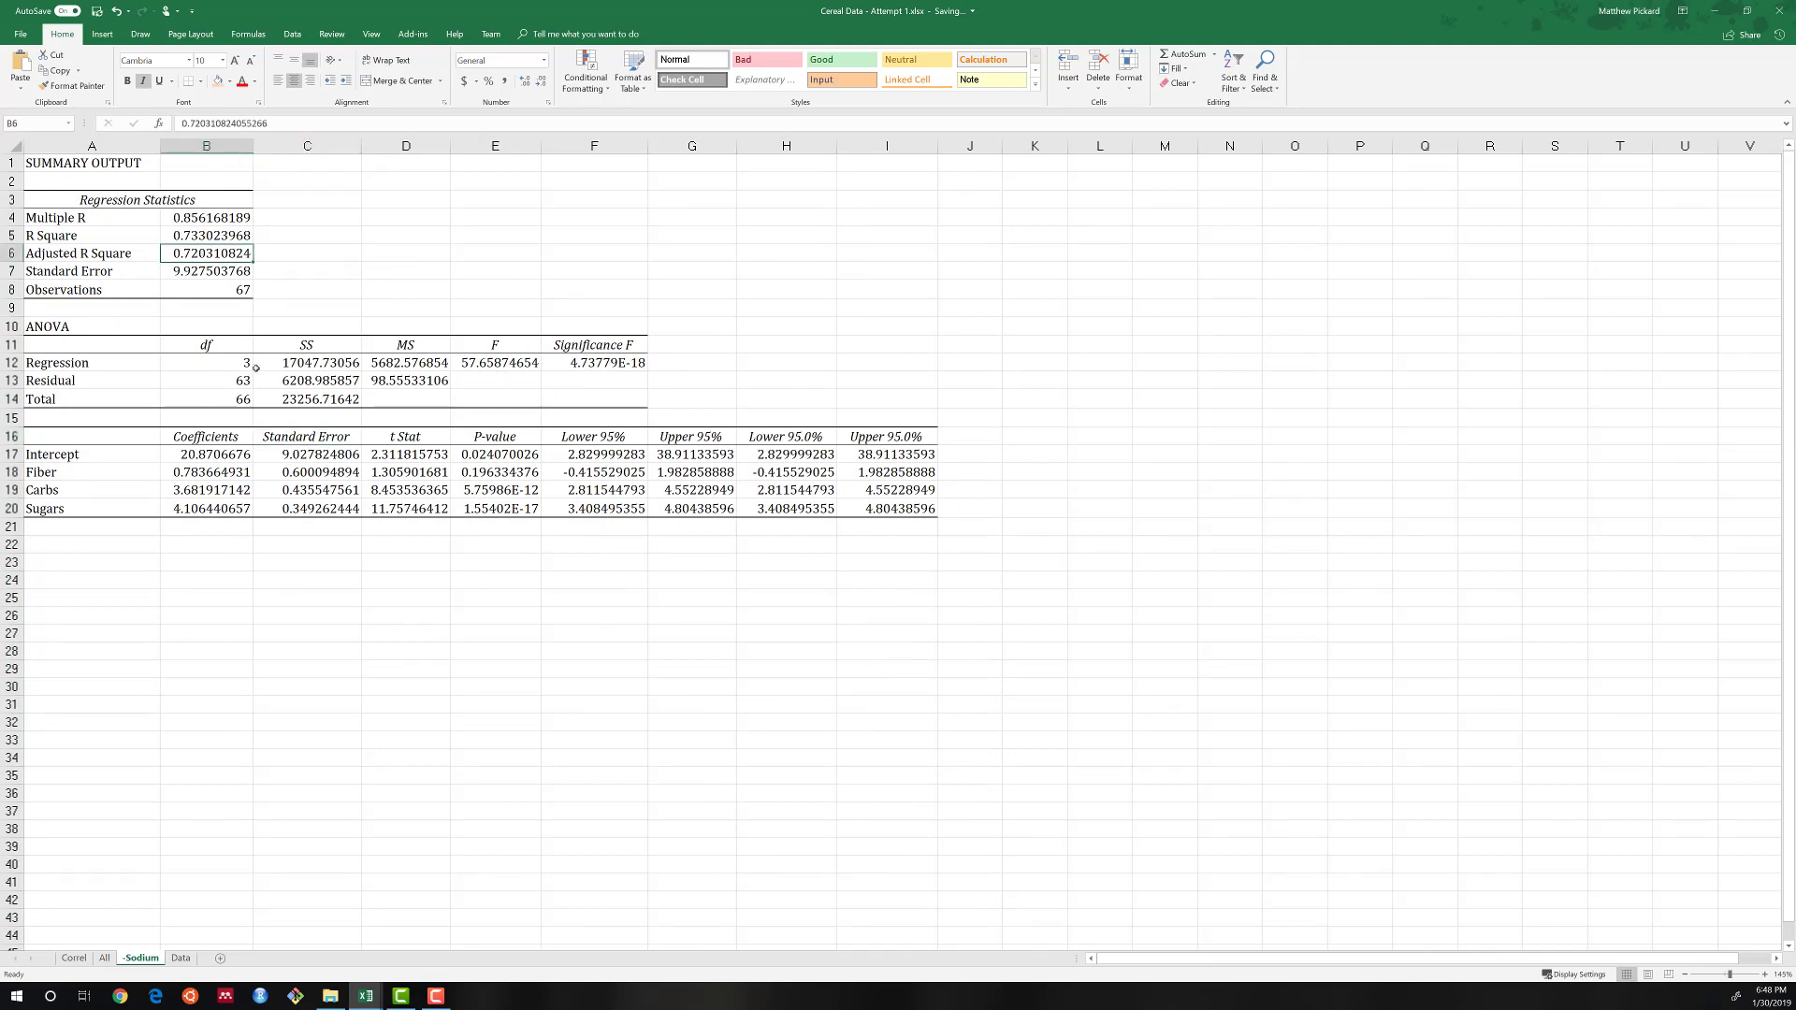
key("ctrl+b")
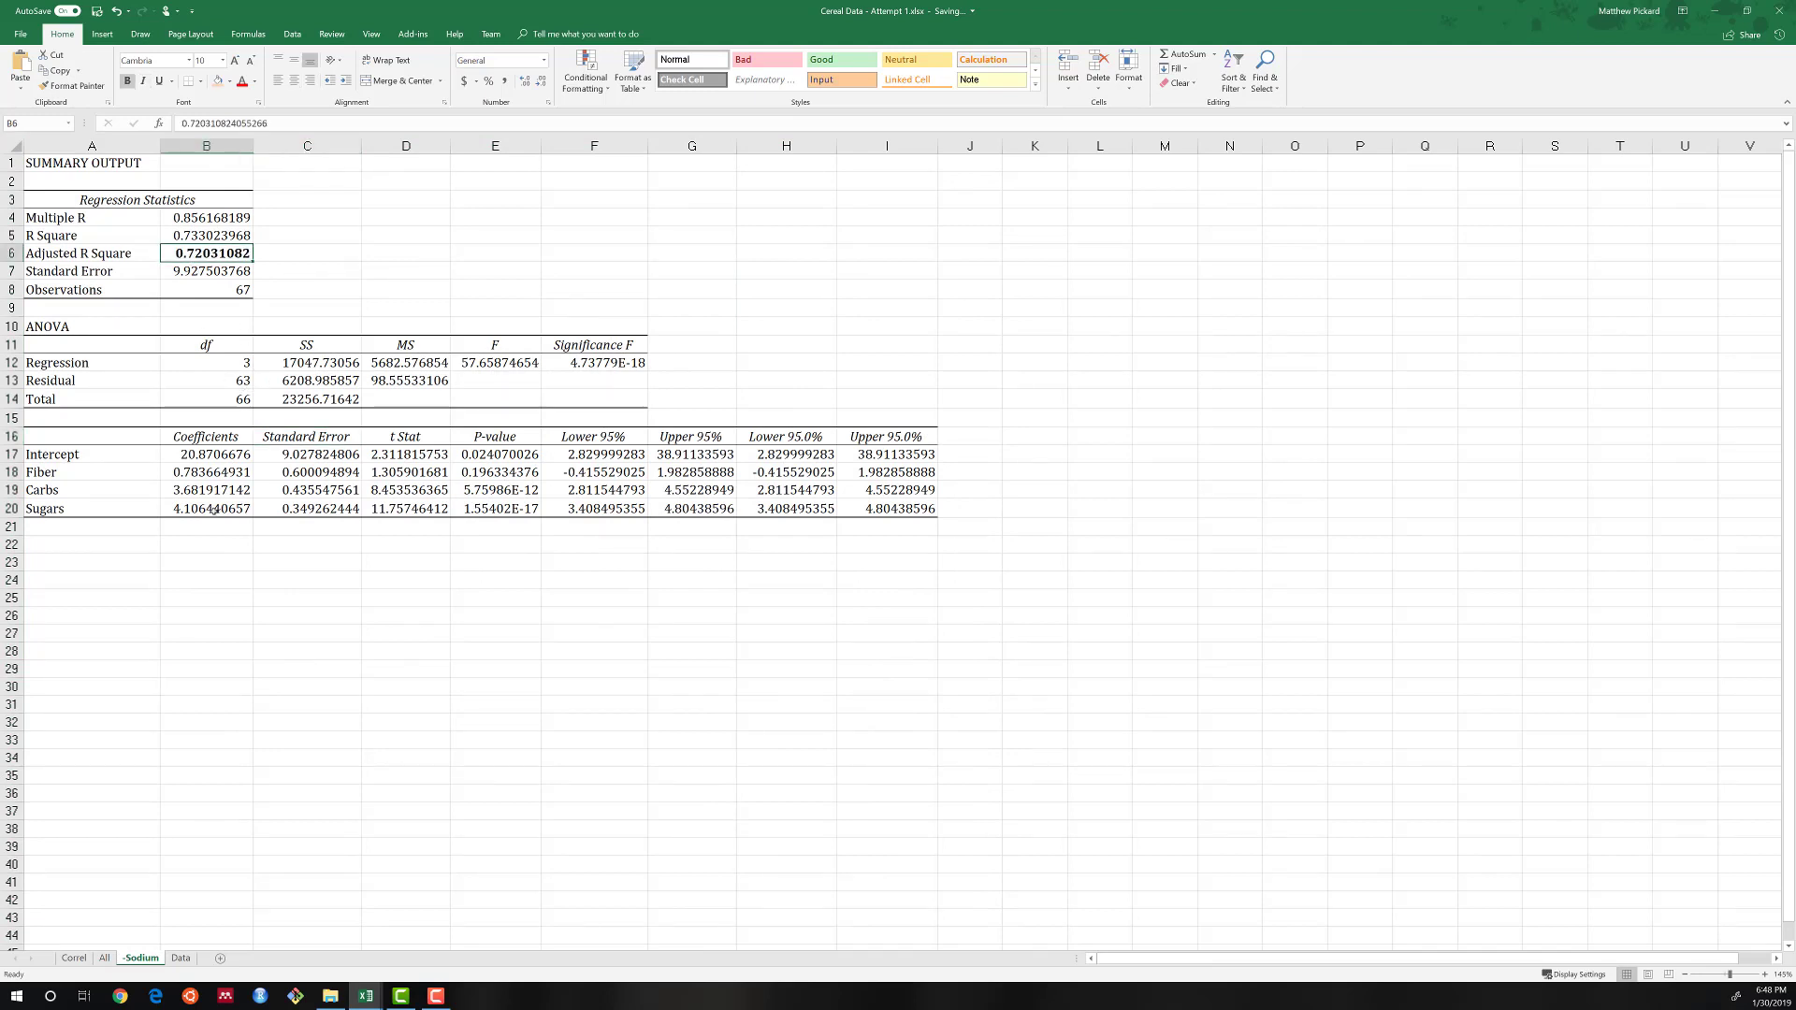
Compare the Adjusted R Square values of the models on the All and -Sodium sheets.
left_click(104, 958)
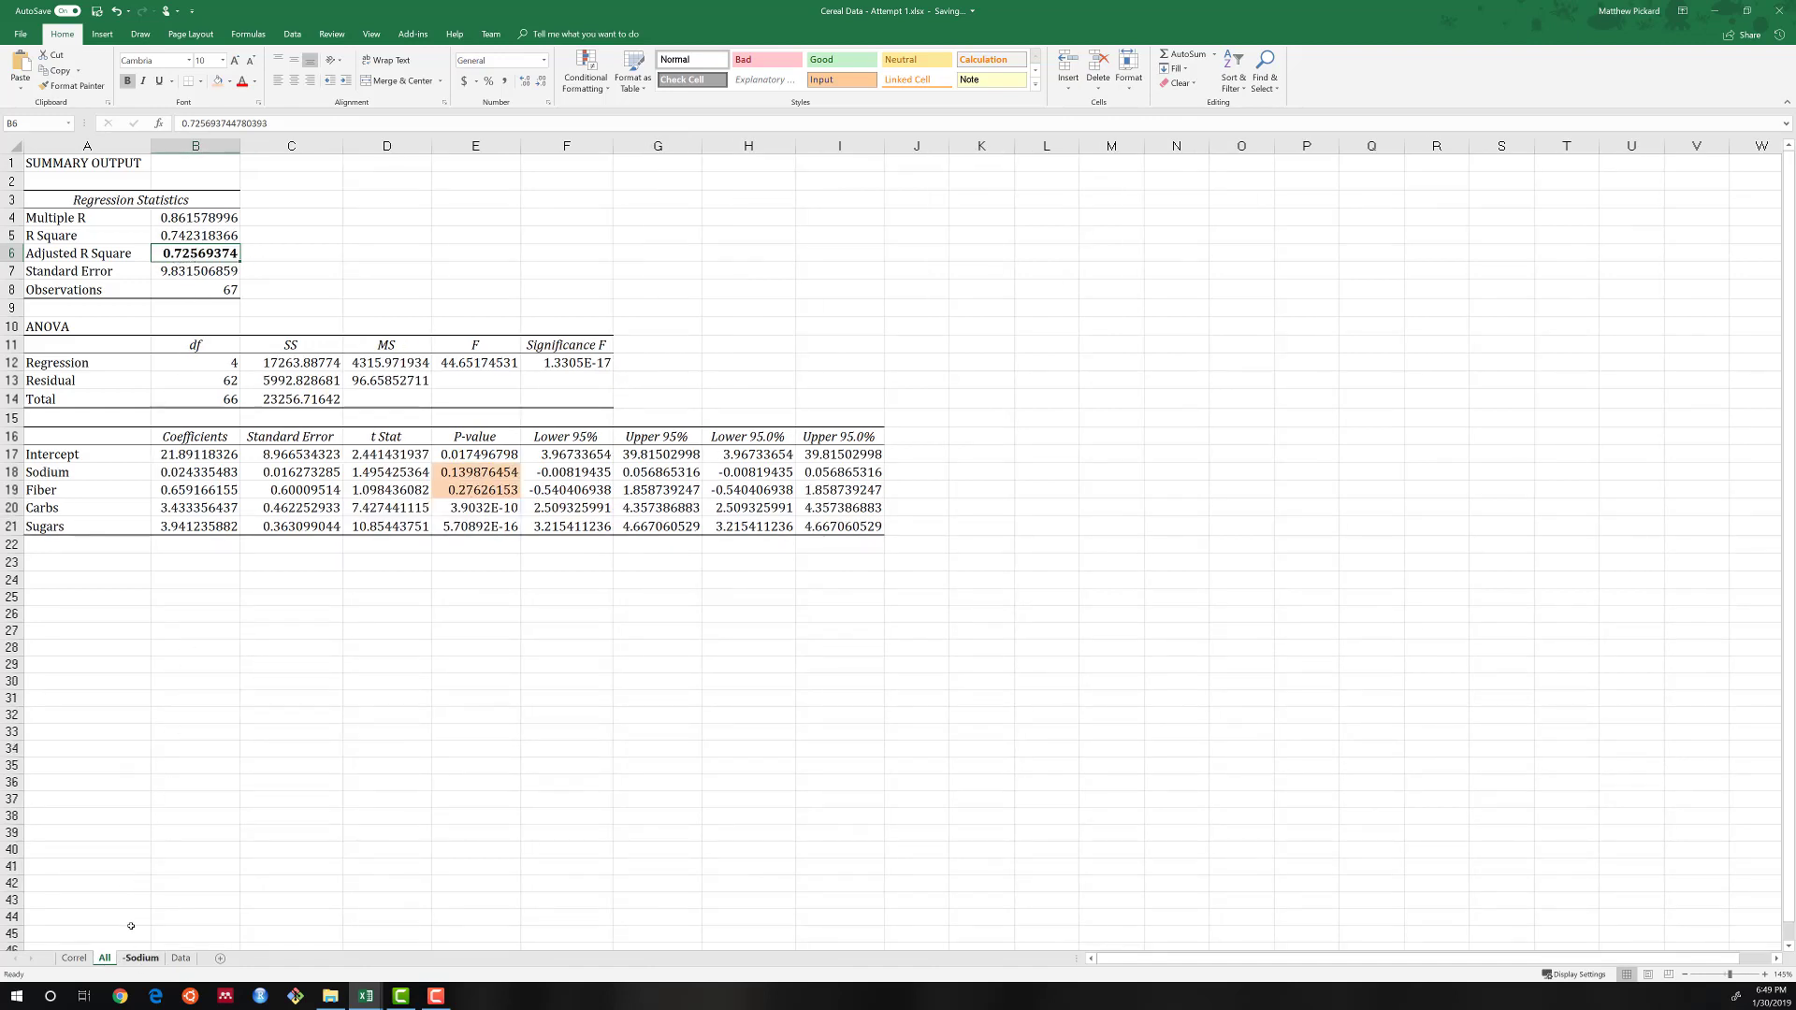
left_click(141, 958)
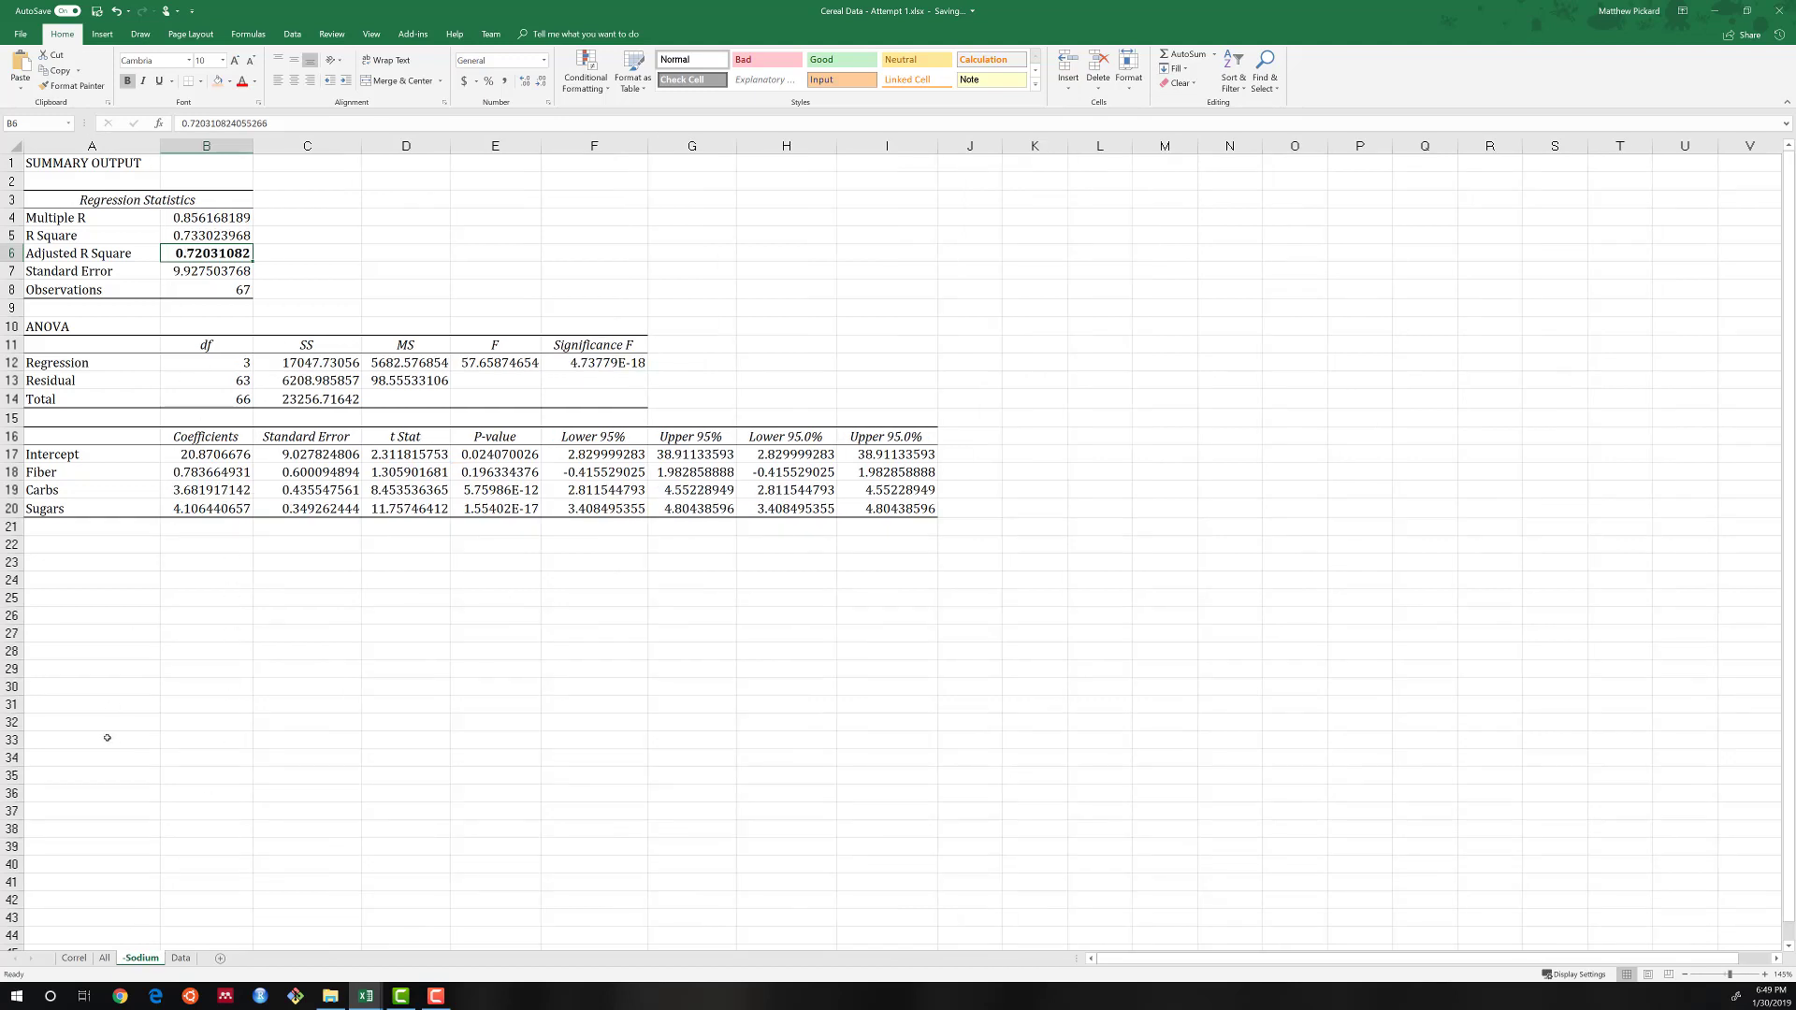
left_click(104, 959)
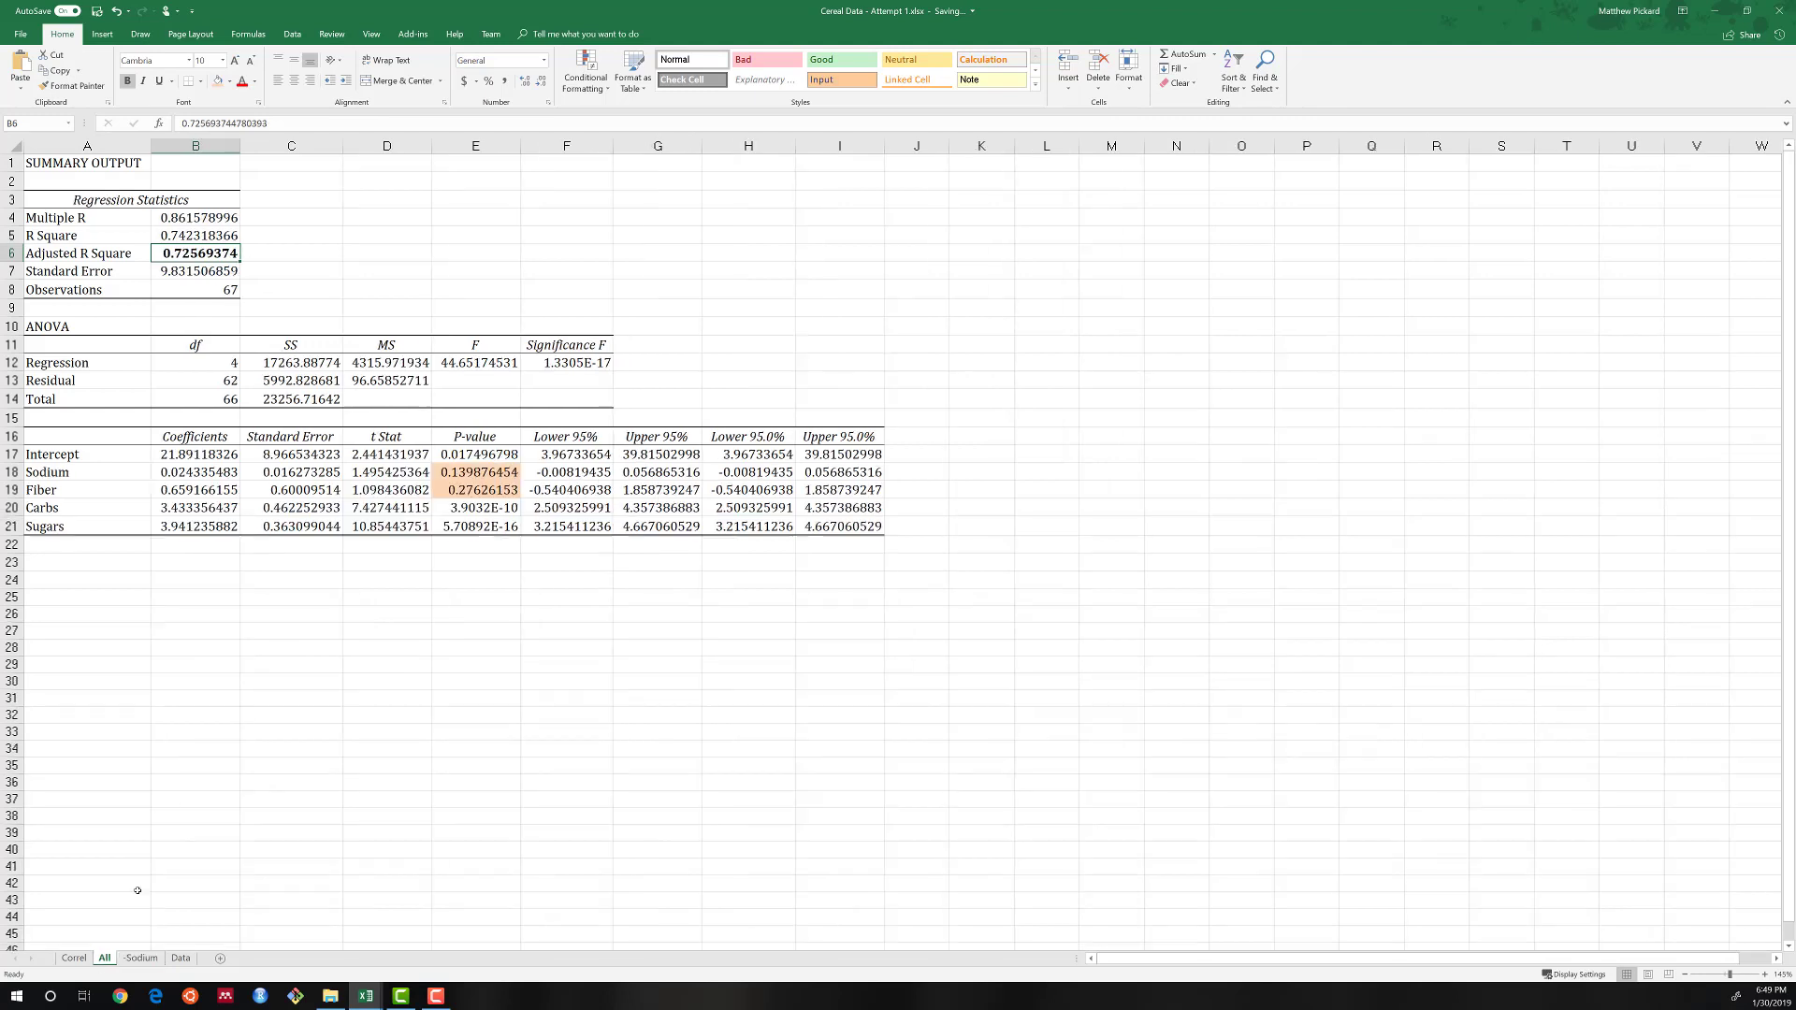
Review the Sodium and Fiber p-values on the All sheet against the regression output on the -Sodium sheet.
left_click(152, 956)
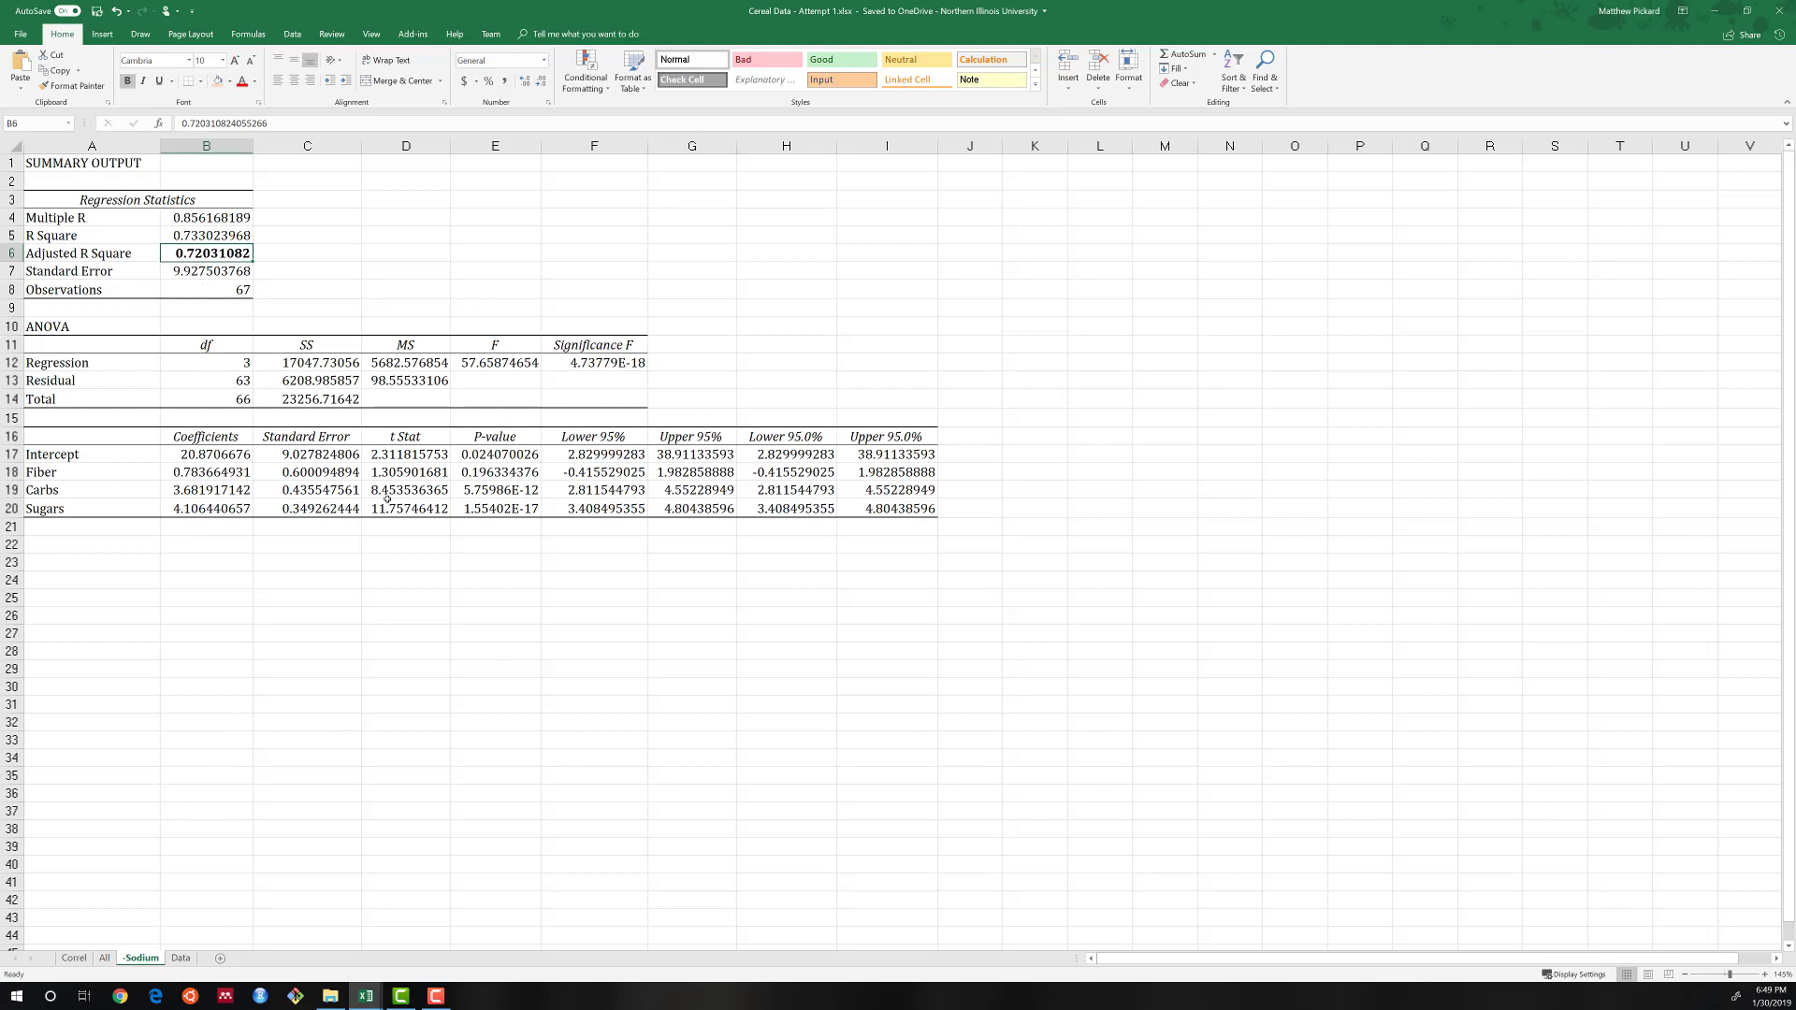
left_click(104, 958)
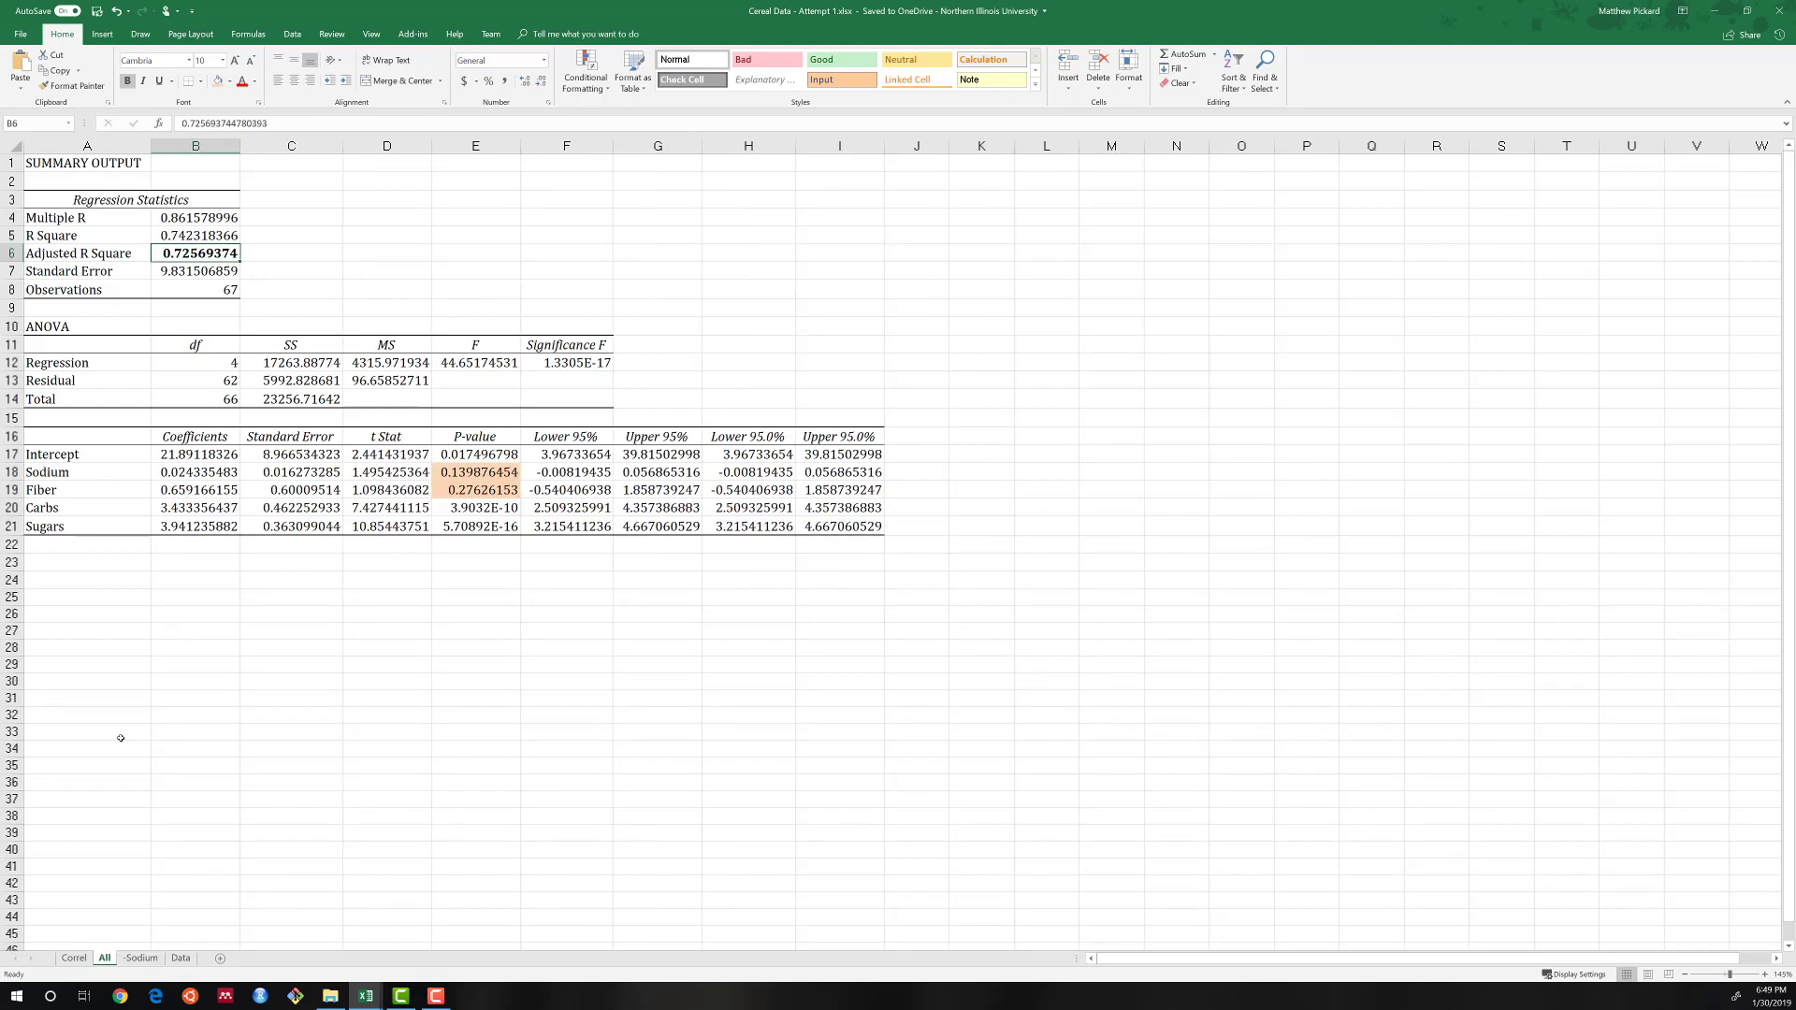
left_click(467, 472)
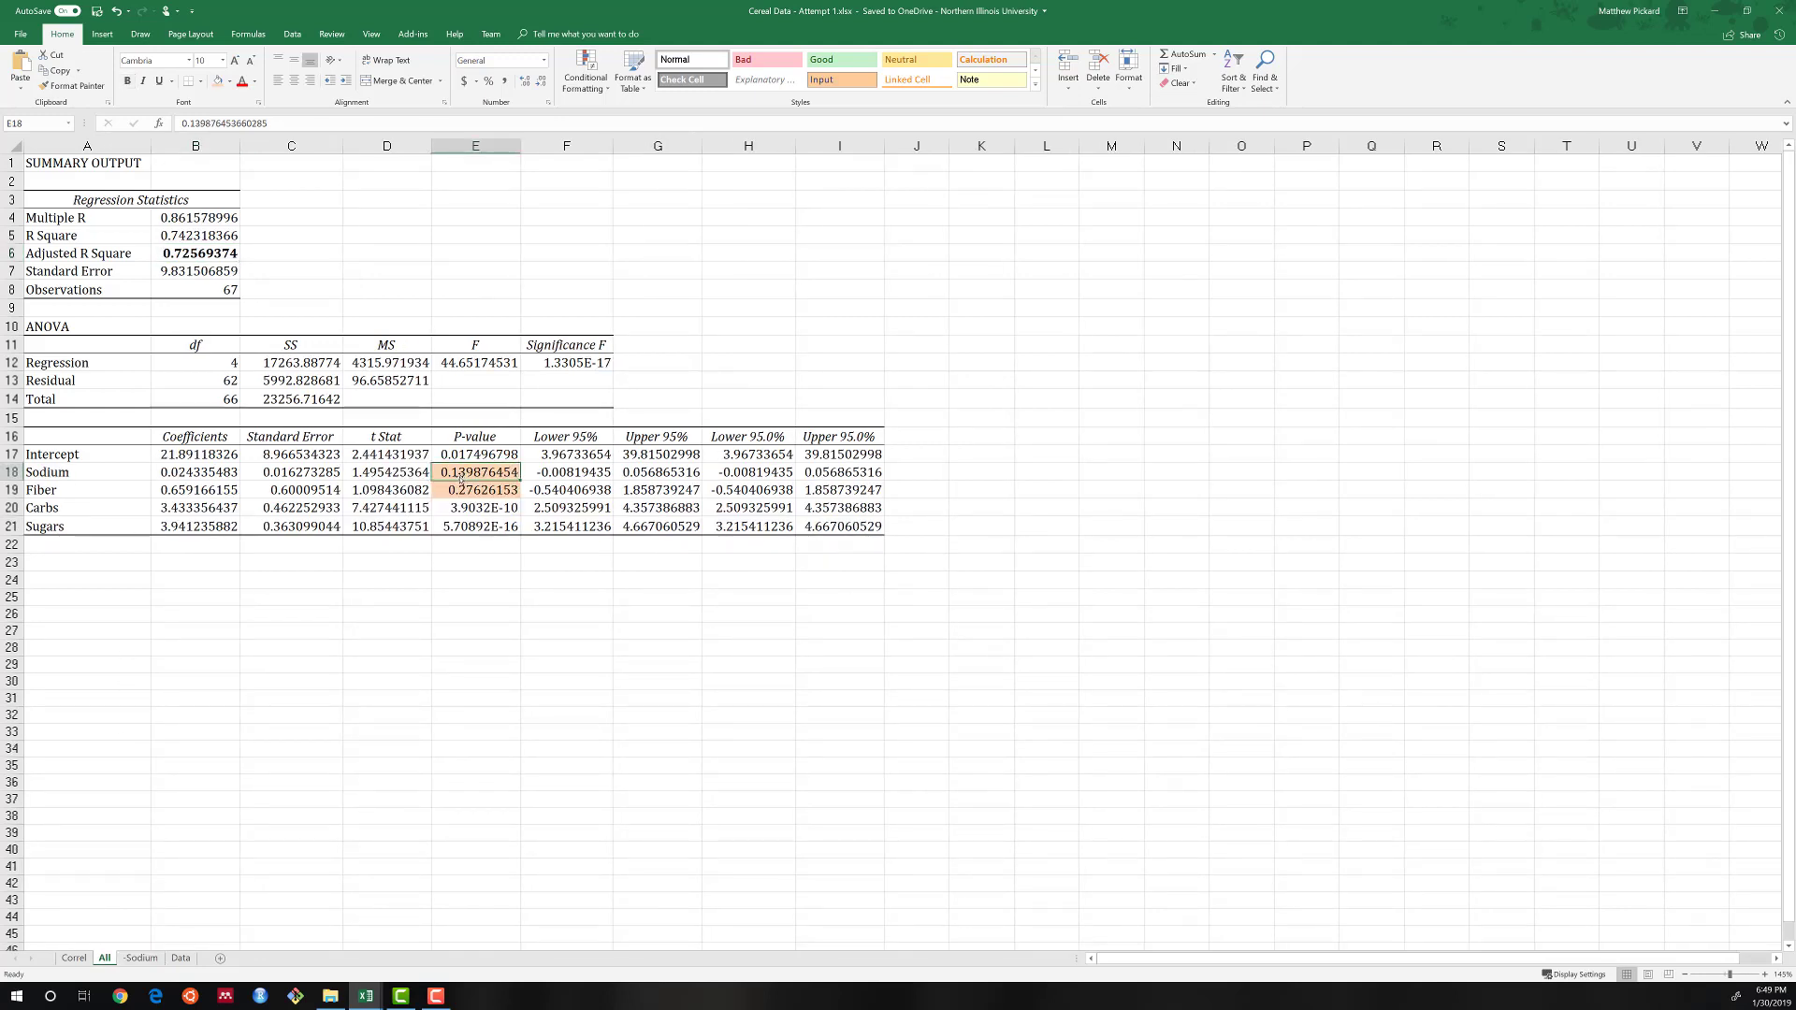
left_click(142, 957)
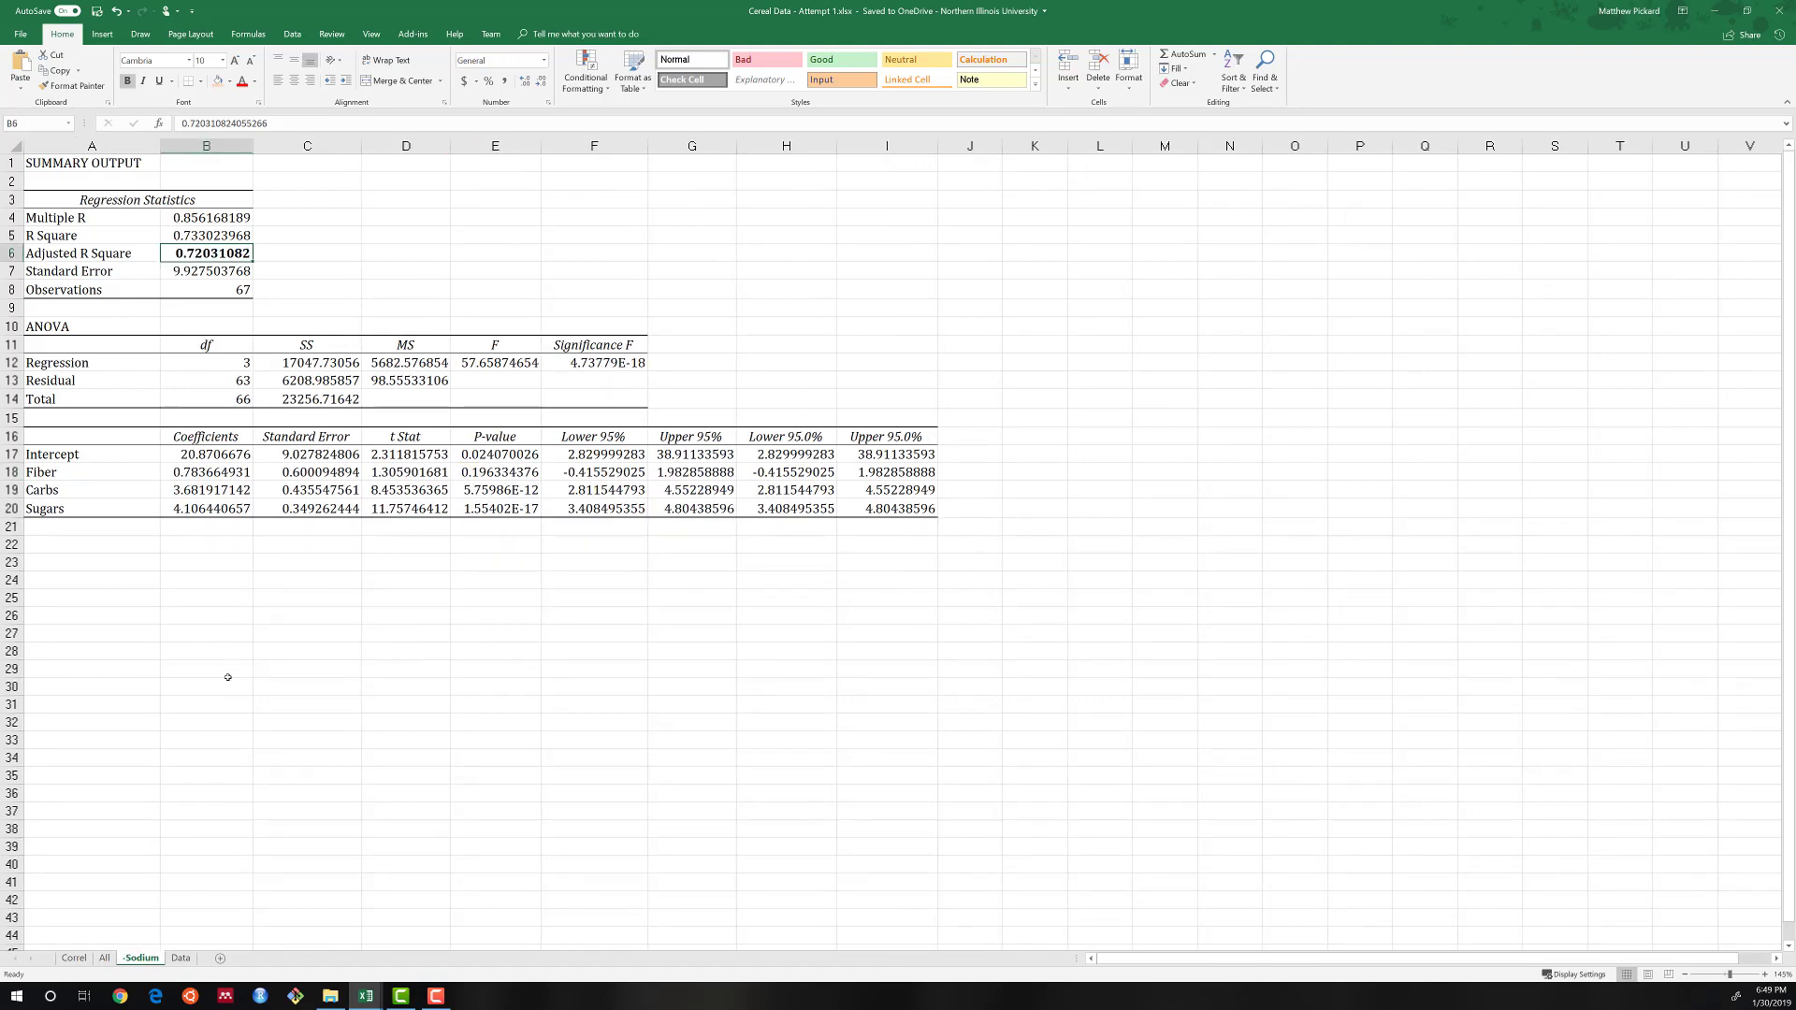
key("ctrl+Page_Up")
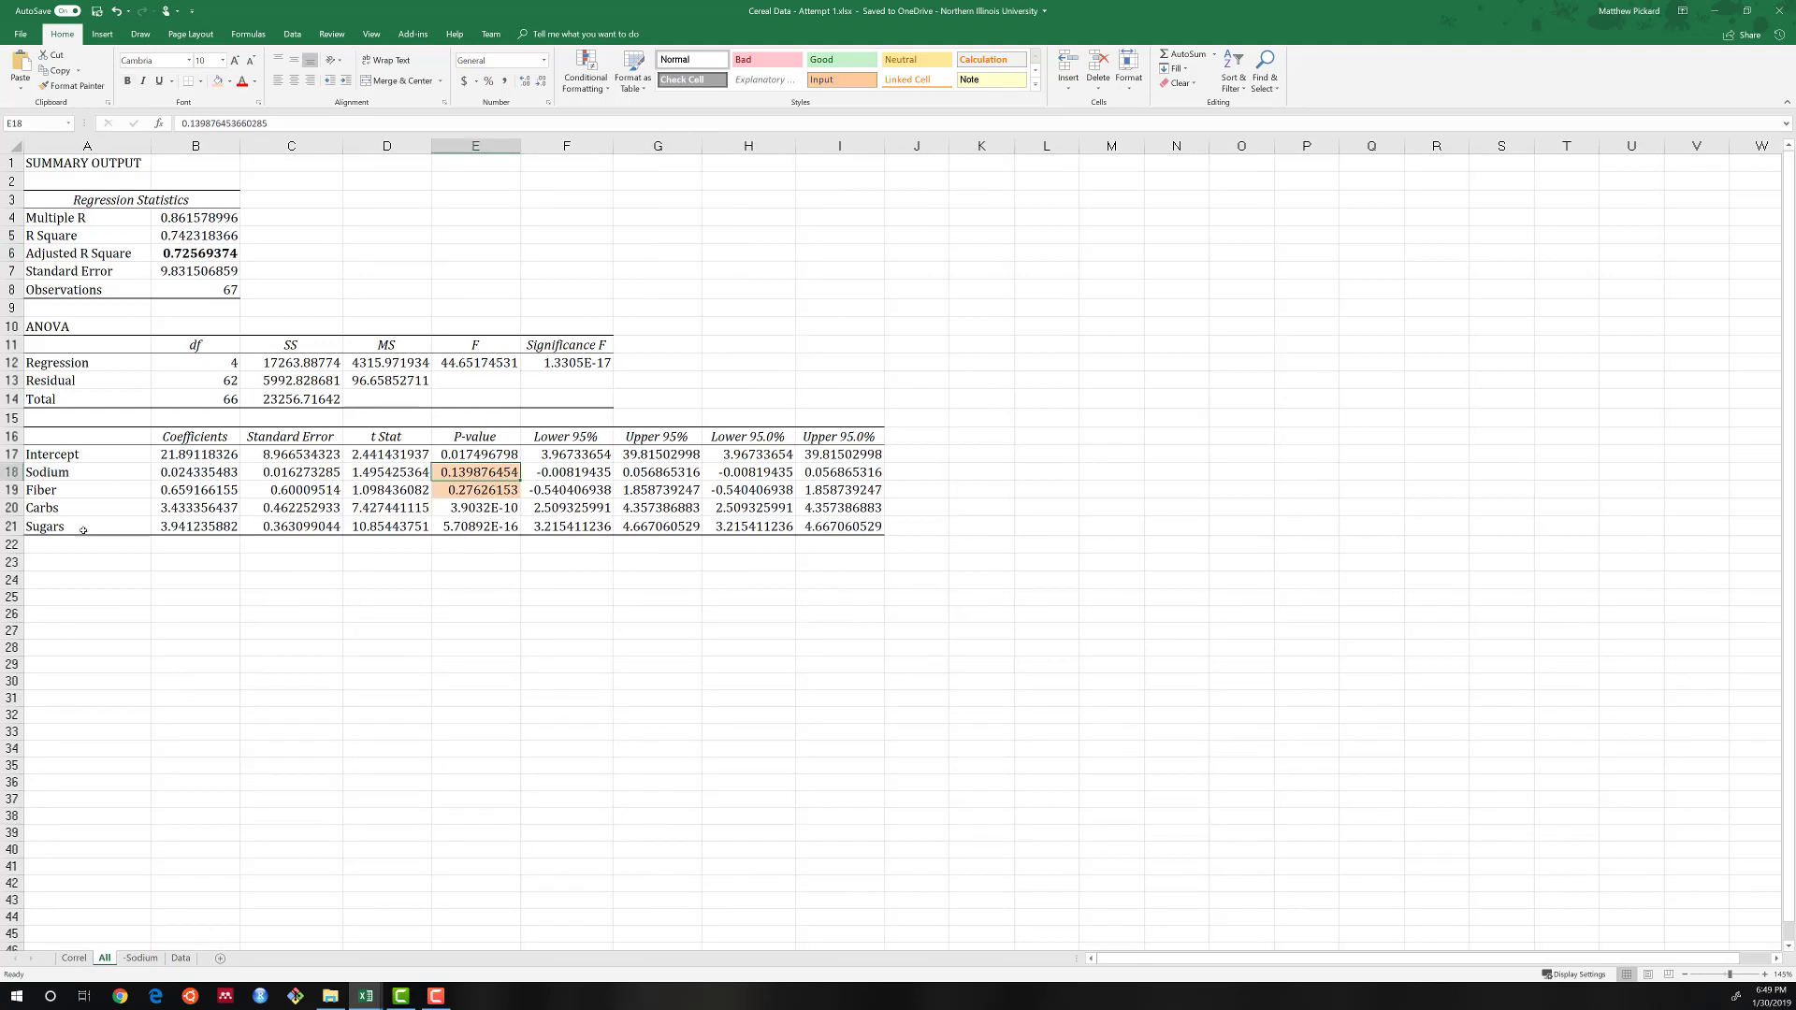
Move the Fiber column, F3:F70 on the Data sheet, out of the cereal table to the empty area starting at O3.
left_click(177, 963)
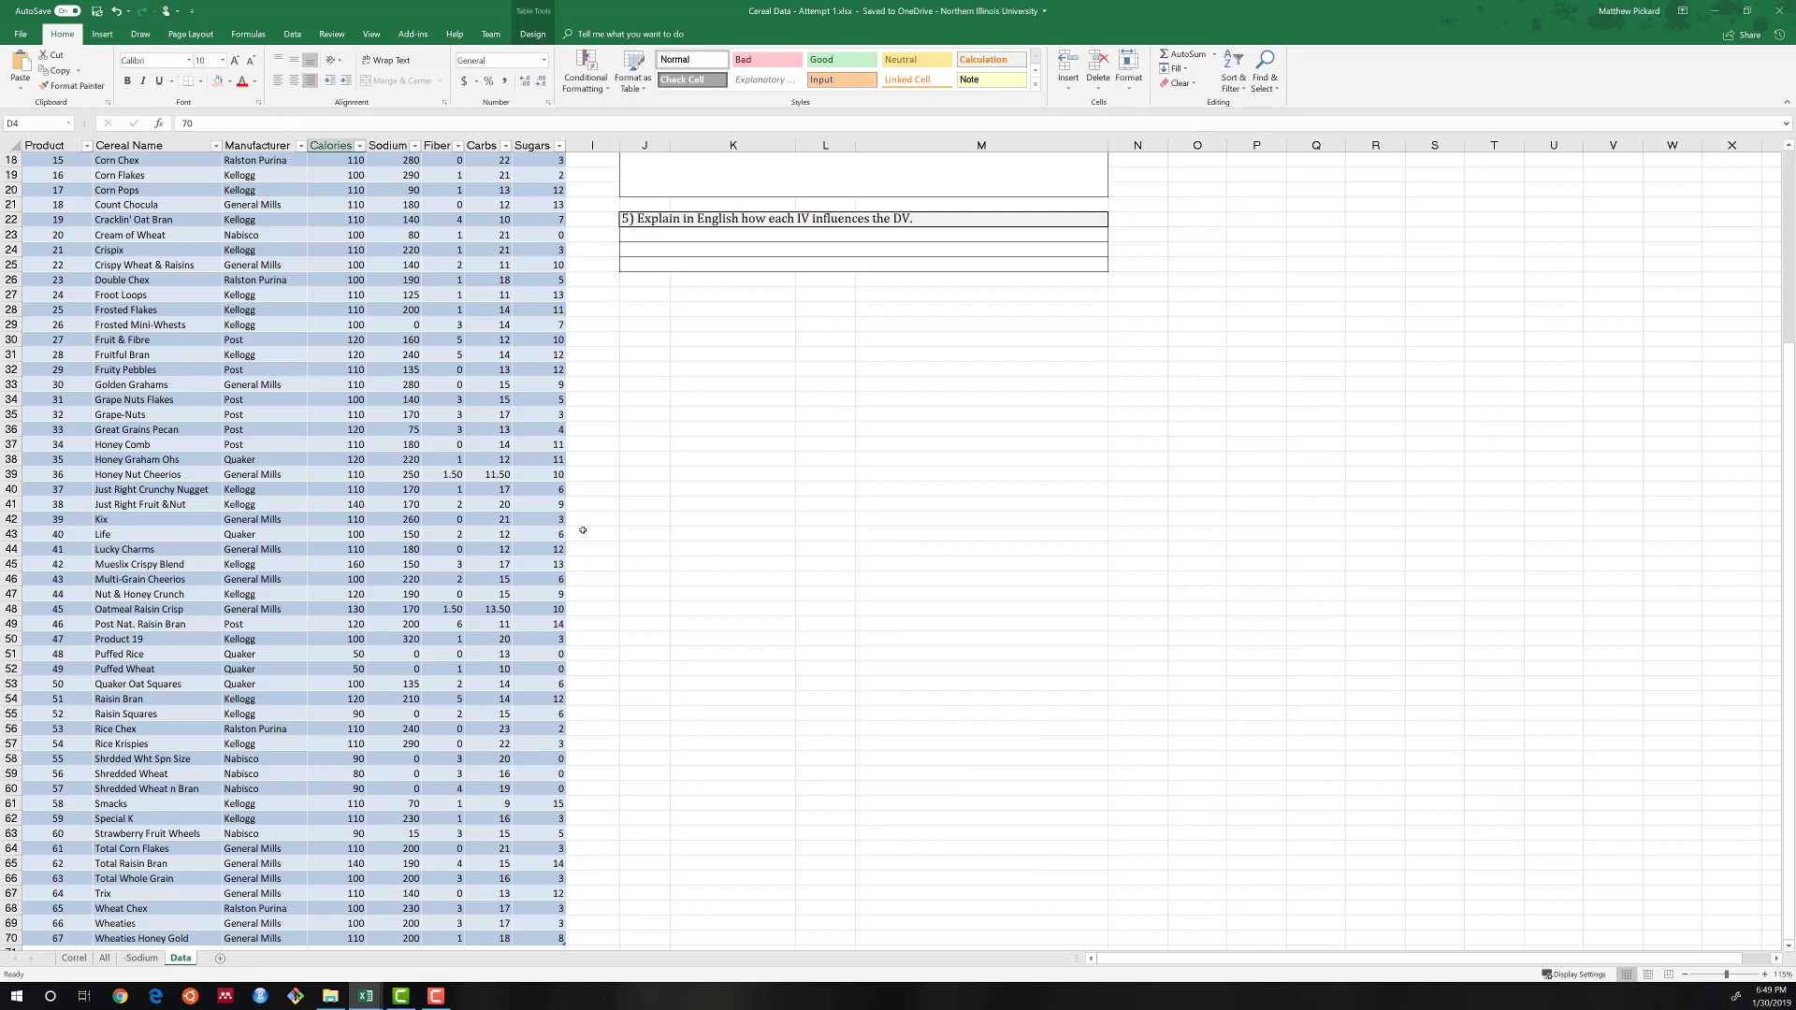
scroll(466, 459, "up", 6)
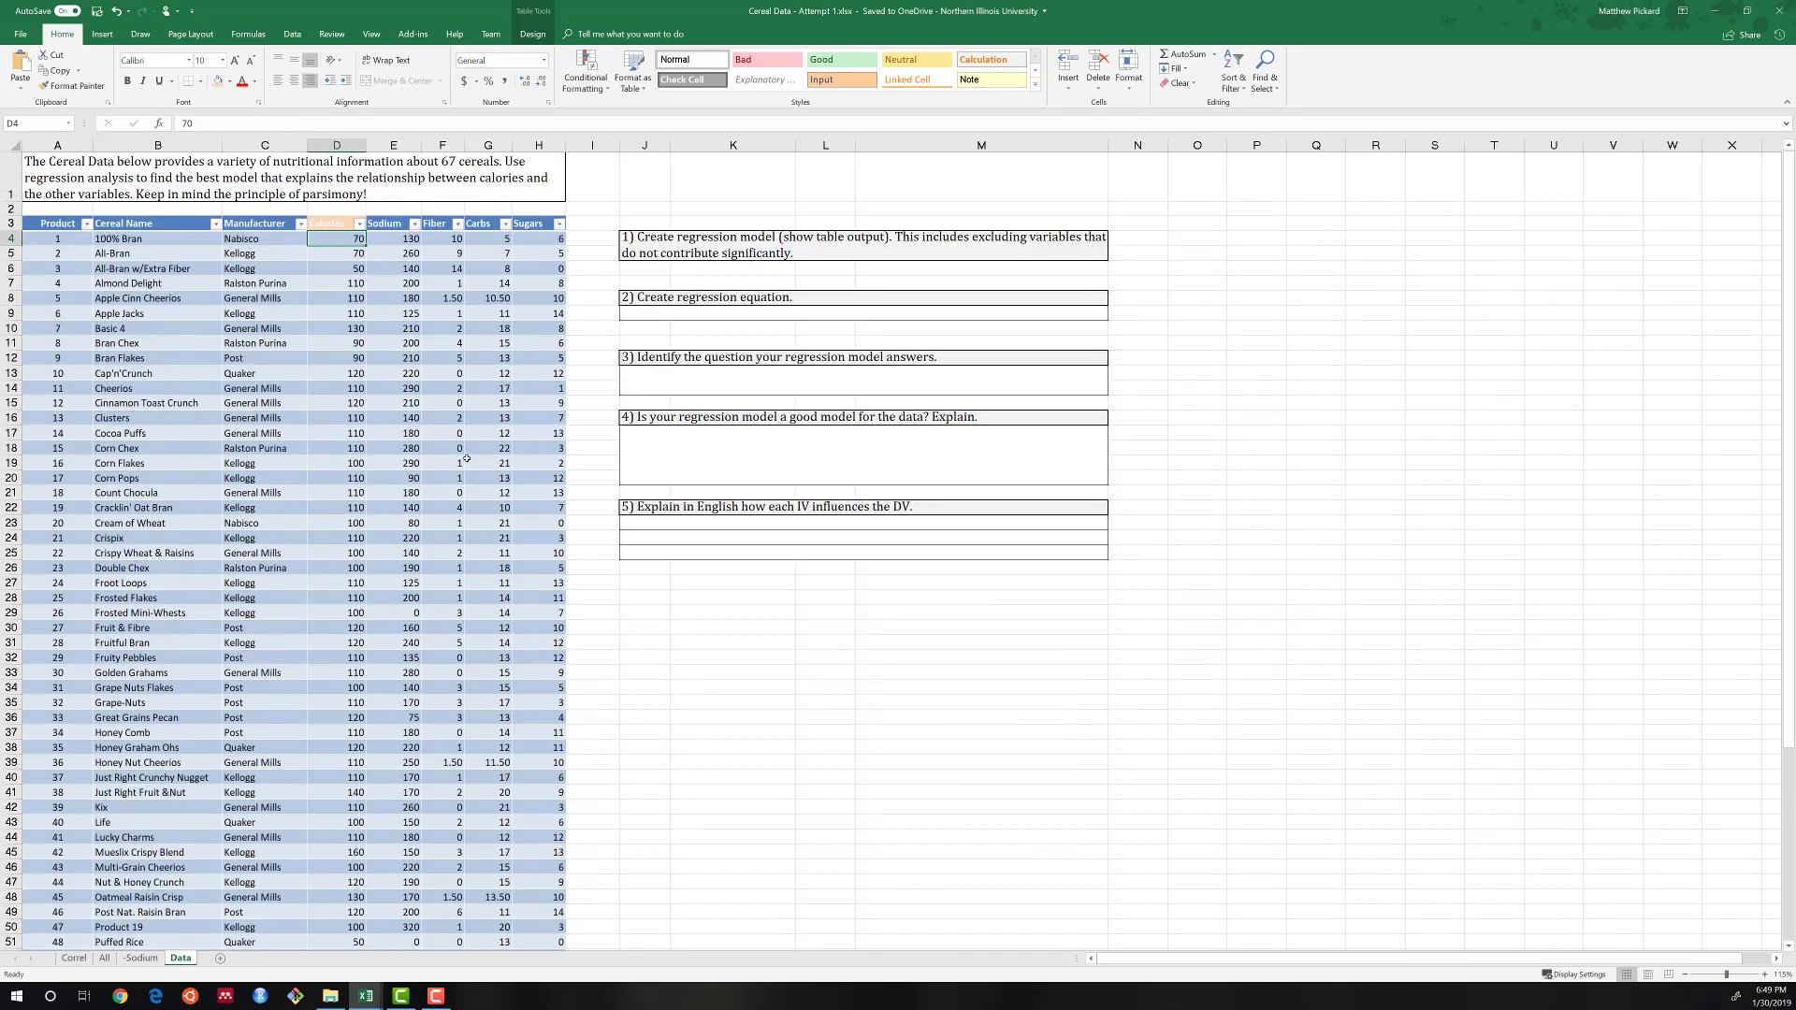
left_click(441, 225)
key("ctrl+shift+Down")
key("ctrl+c")
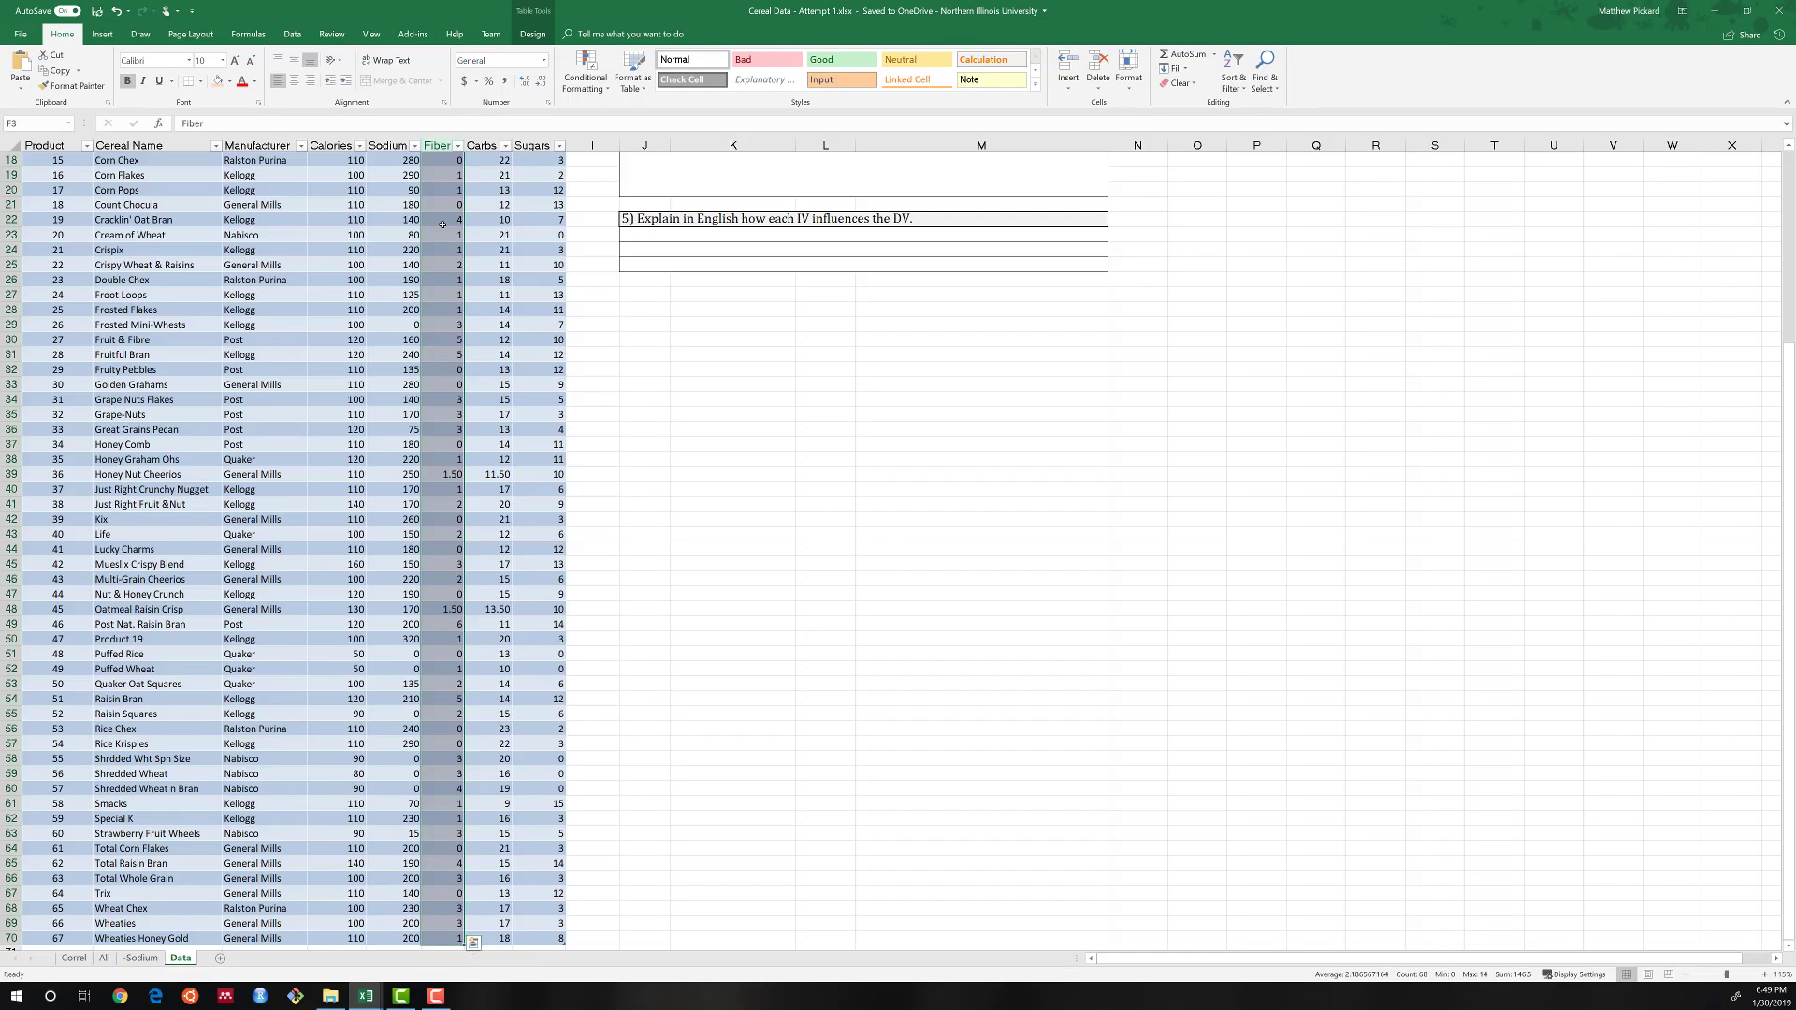
scroll(441, 224, "up", 20)
key("Right")
key("Right")
key("Right")
key("Right")
key("Right")
key("Right")
key("Right")
key("Right")
key("Right")
key("Right")
key("Right")
key("Right")
key("Right")
key("Right")
key("Right")
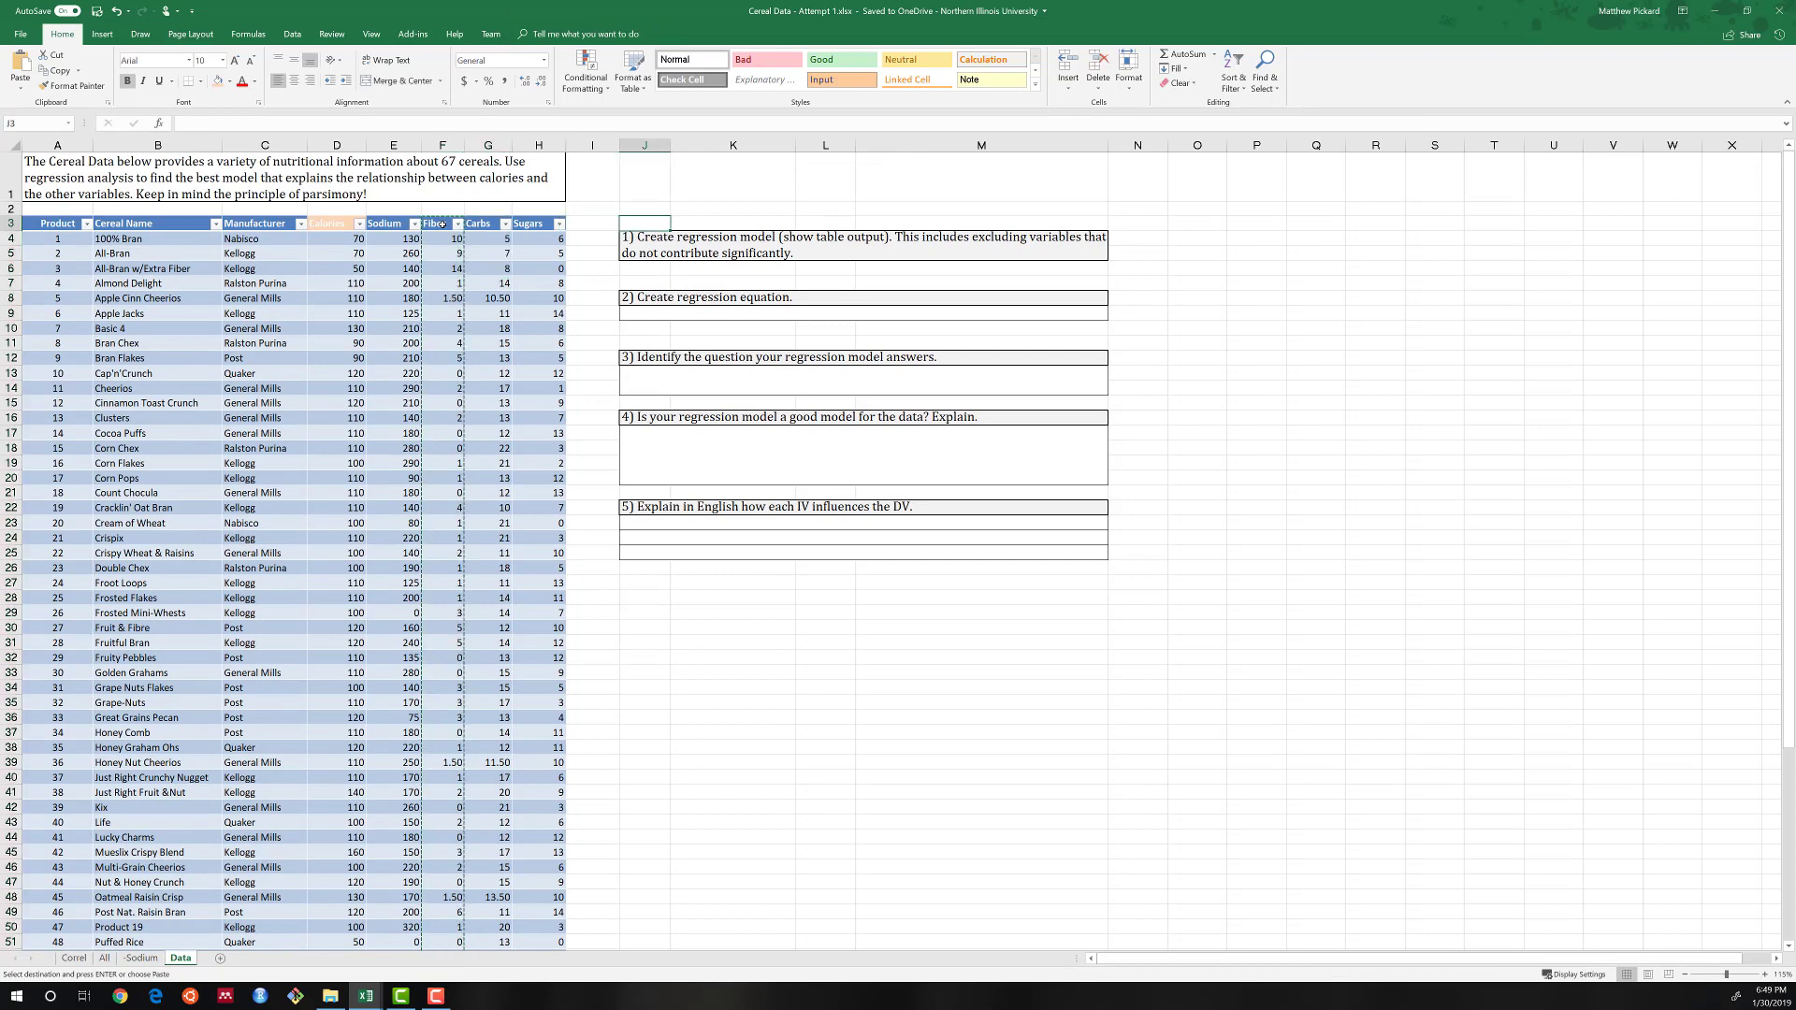
key("Left")
key("Left")
key("Left")
key("Left")
key("Left")
key("Left")
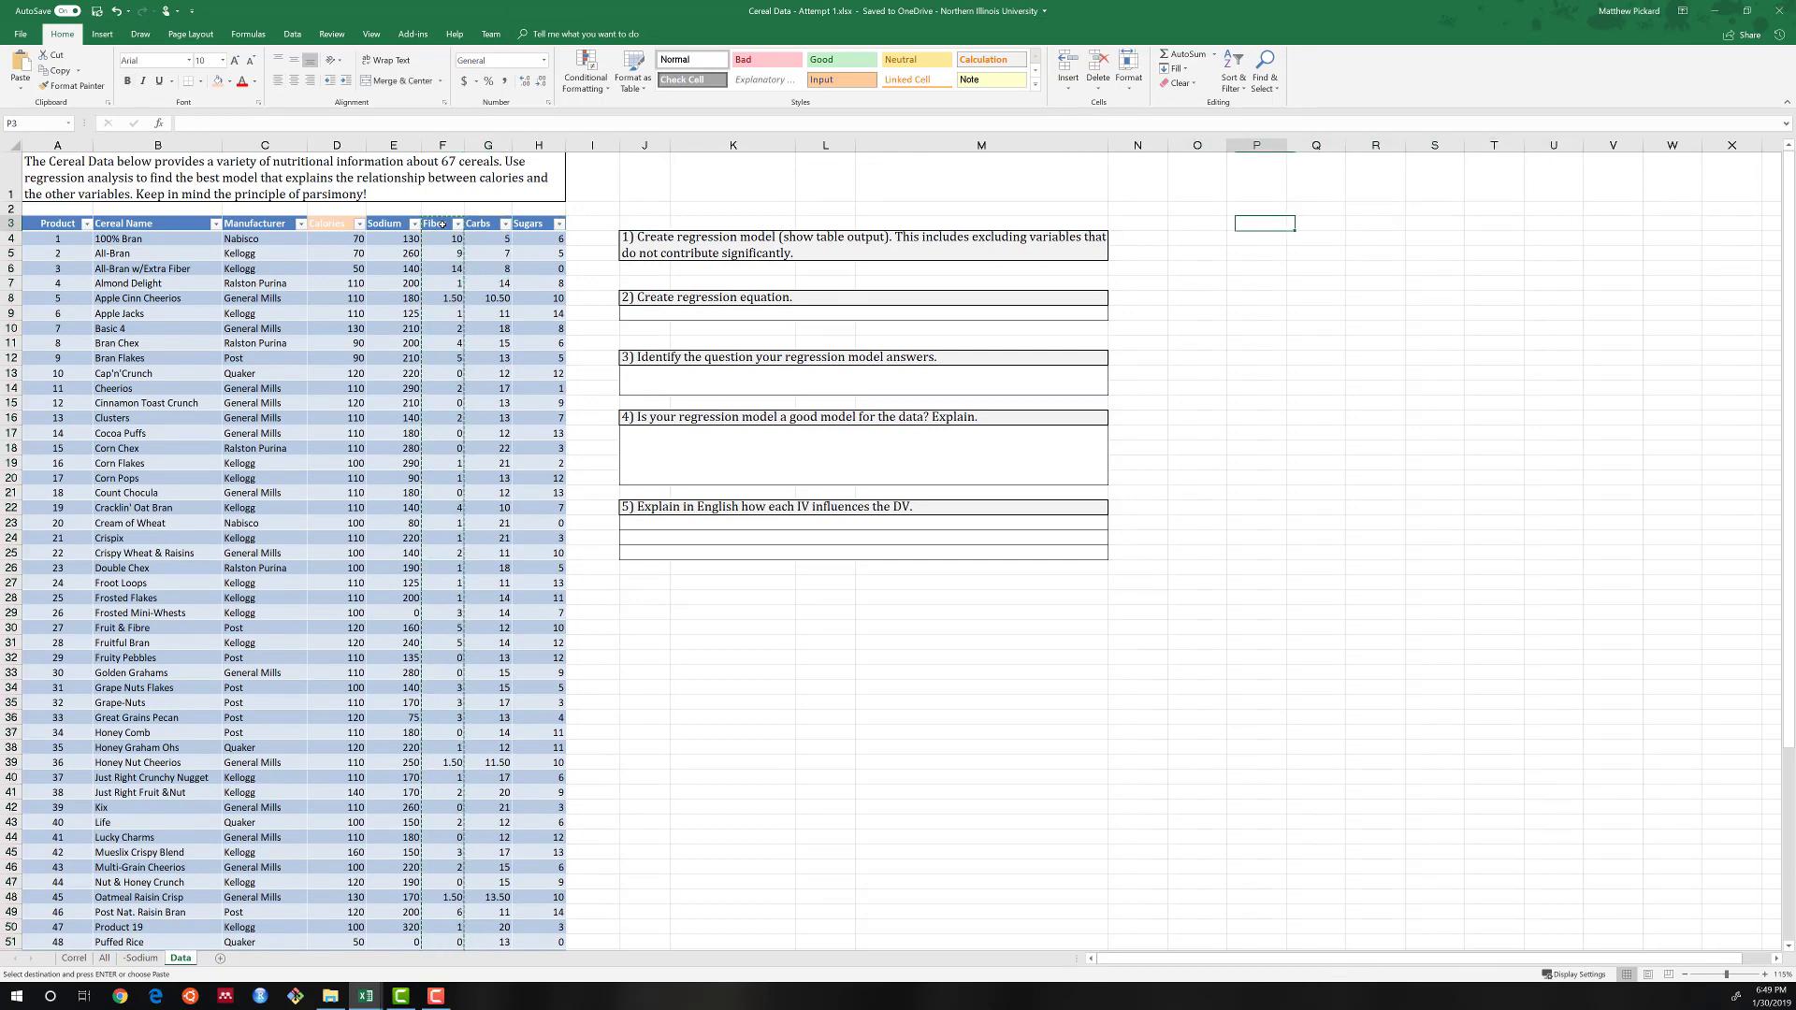
key("ctrl+v")
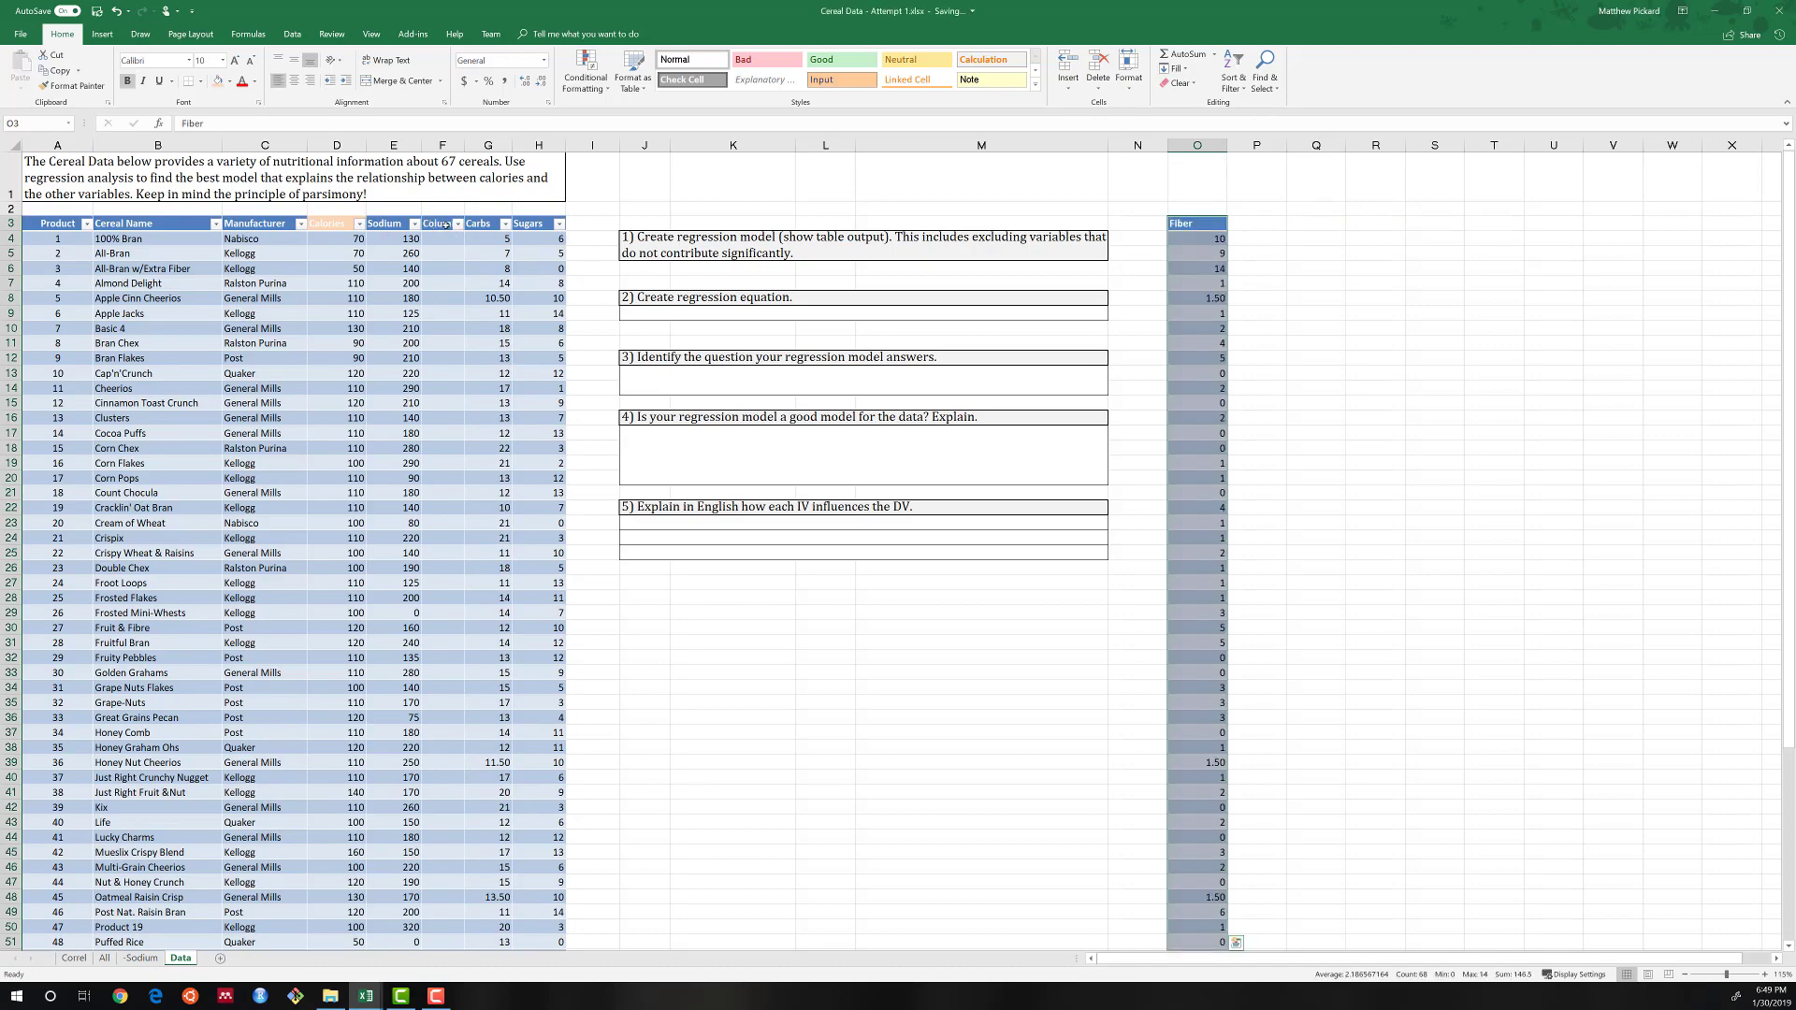
Delete the emptied column between Sodium and Carbs from the cereal table so the predictor columns are adjacent.
left_click(446, 224)
key("ctrl+shift+Down")
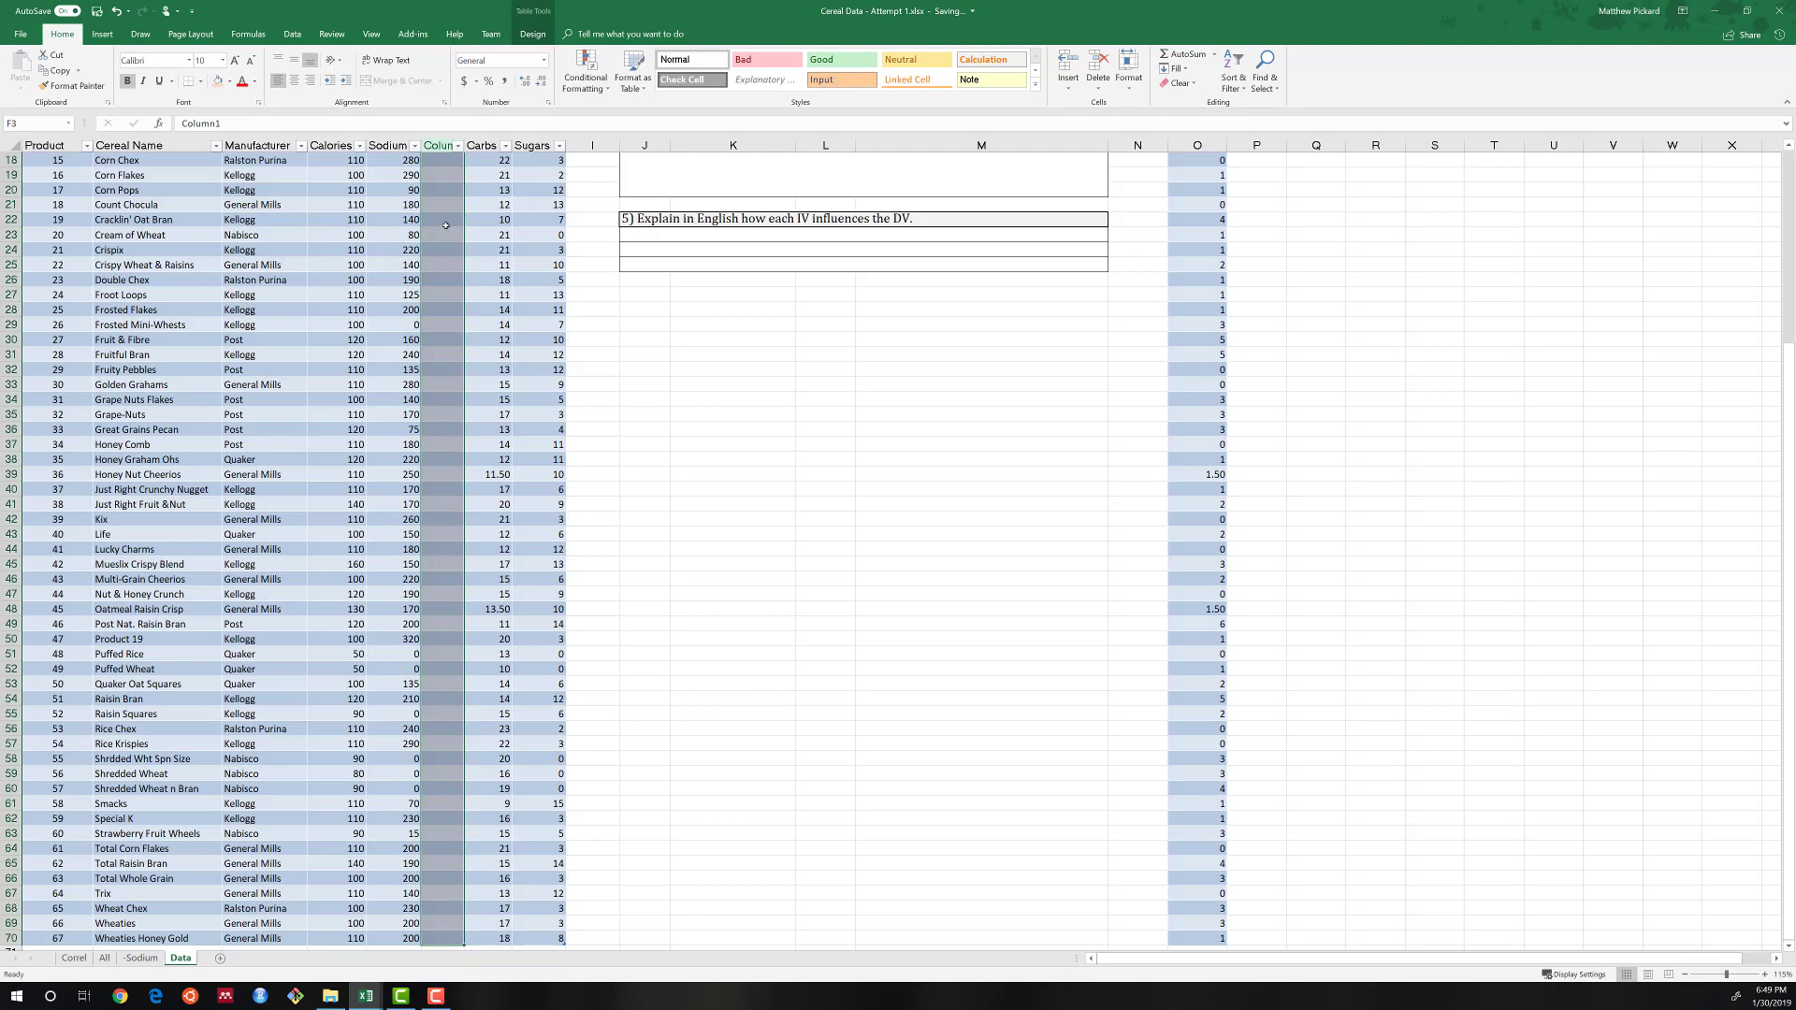
key("ctrl+minus")
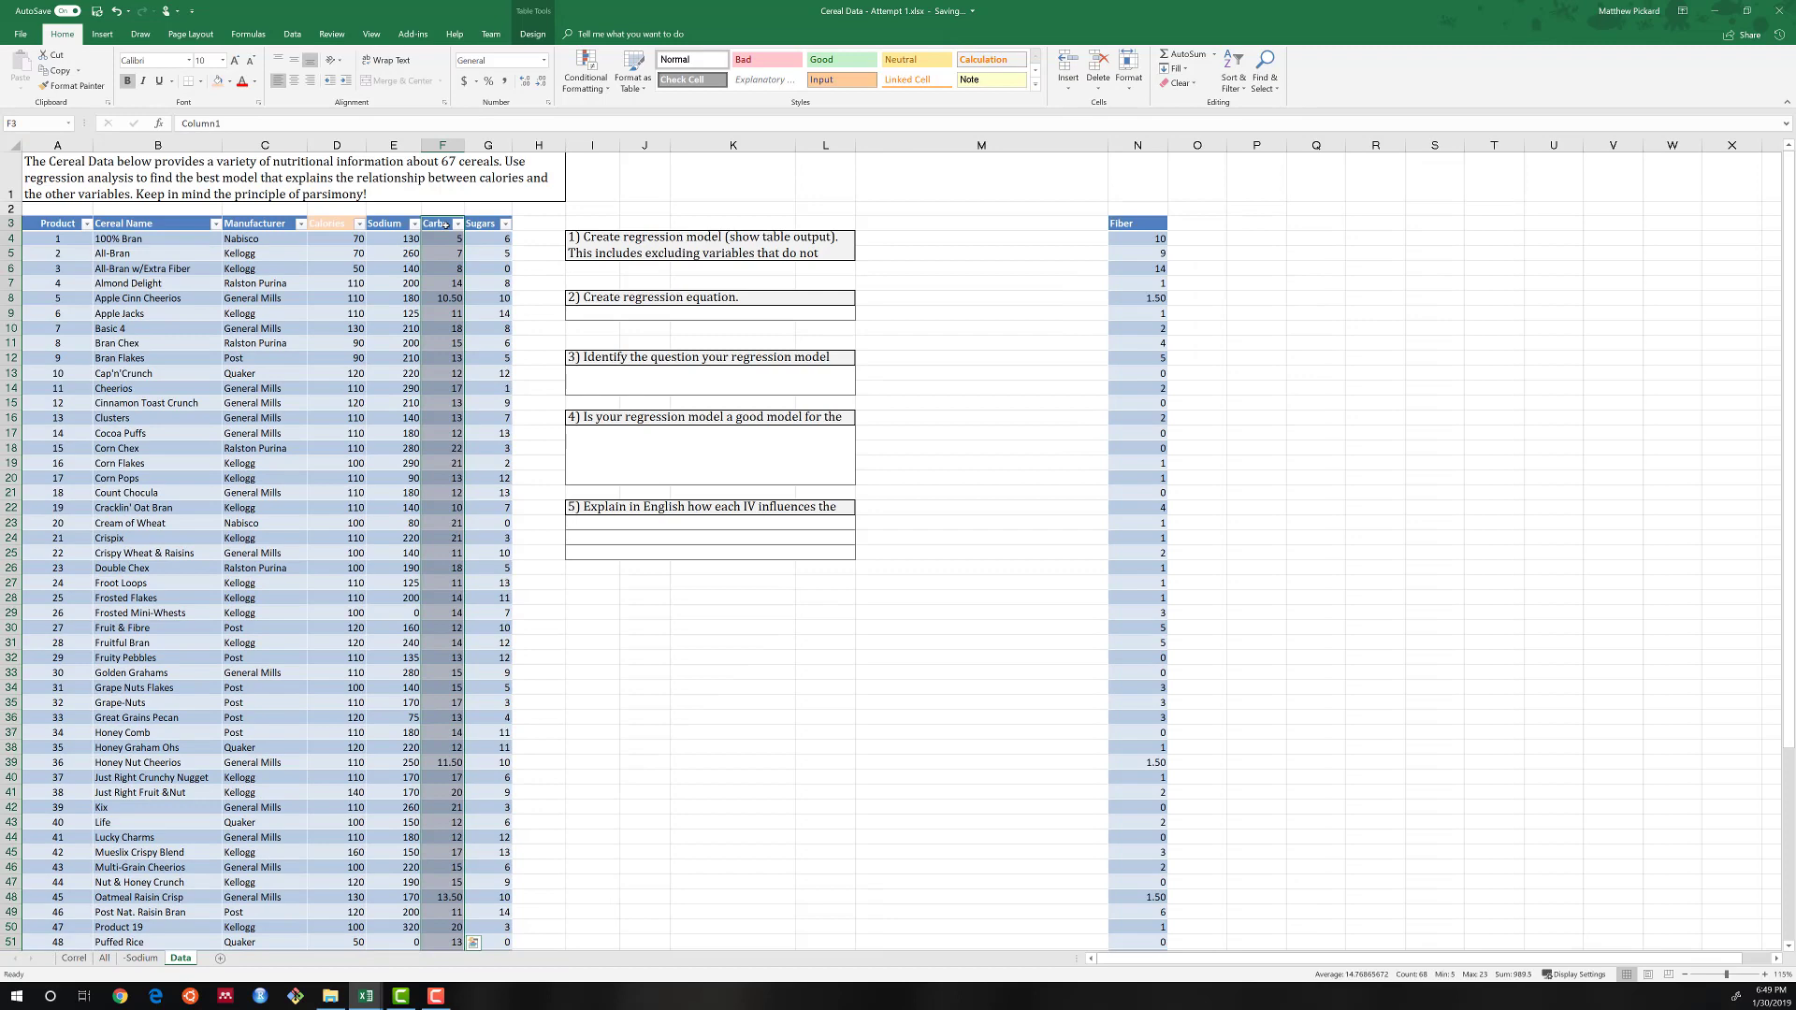
left_click(443, 224)
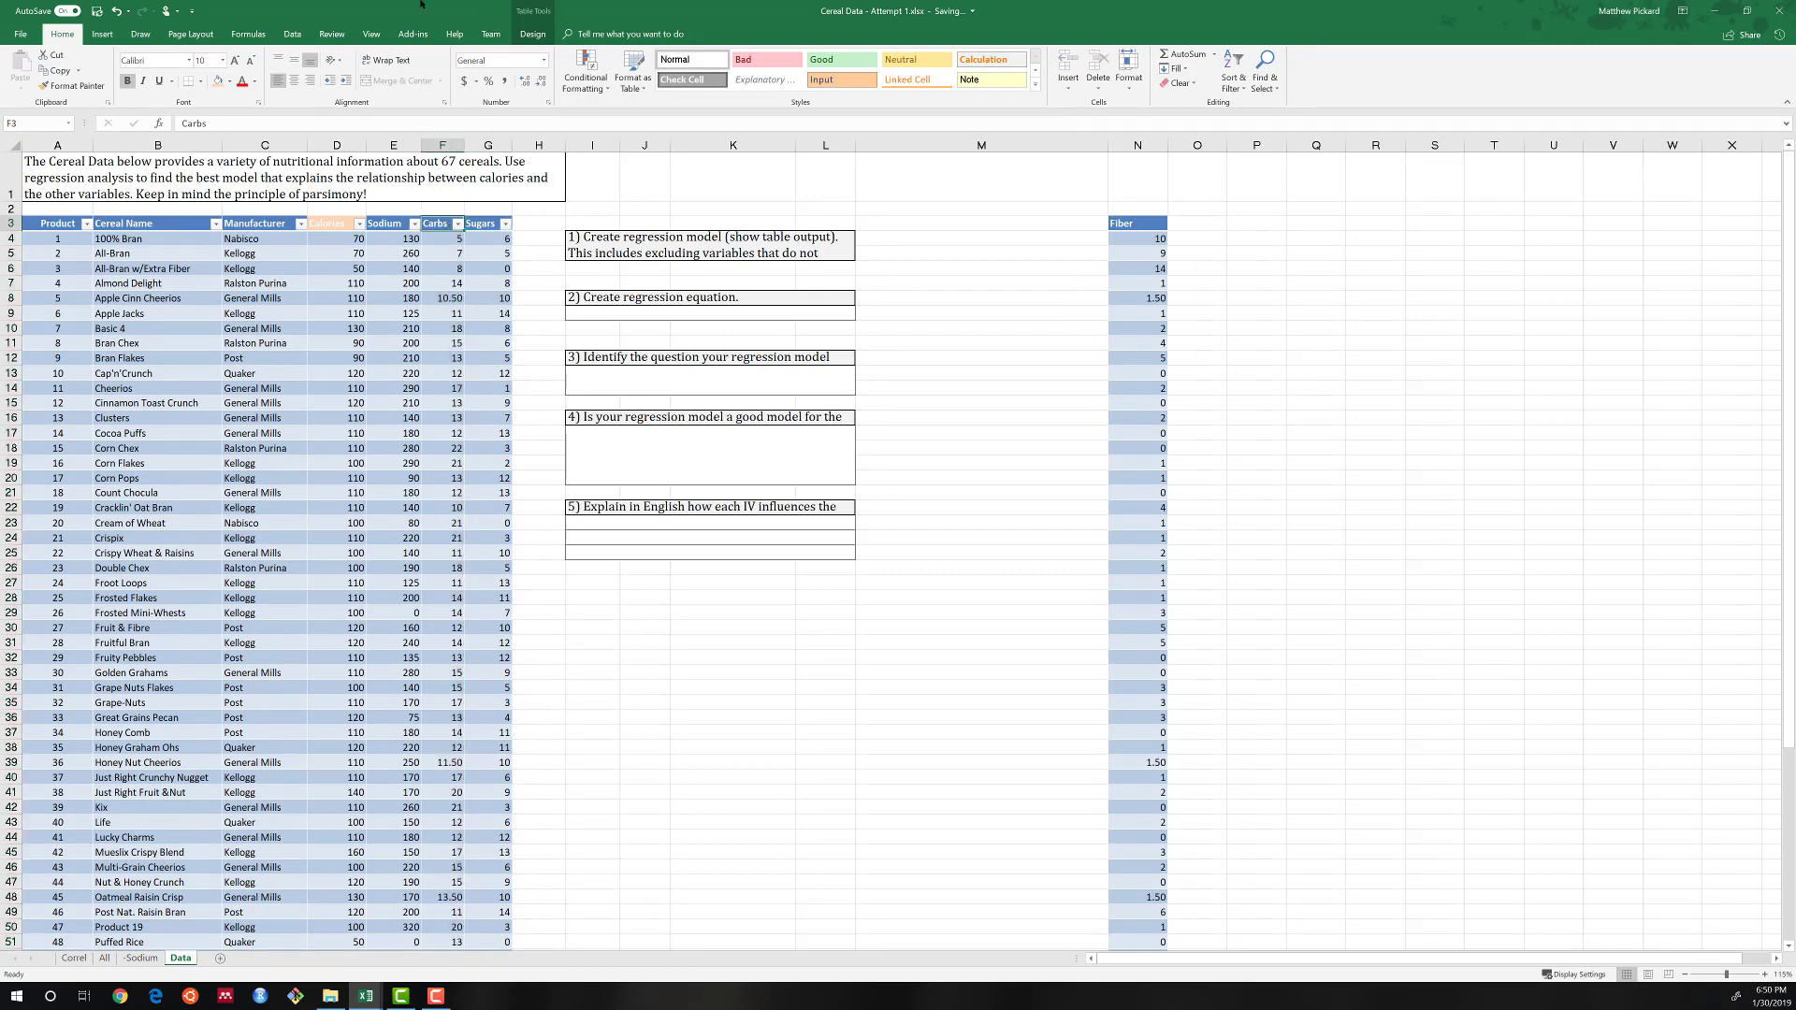
Rerun the Calories regression with Sodium, Carbs and Sugars, E3:G70, as the X range, outputting to a new worksheet named -Fiber.
left_click(292, 34)
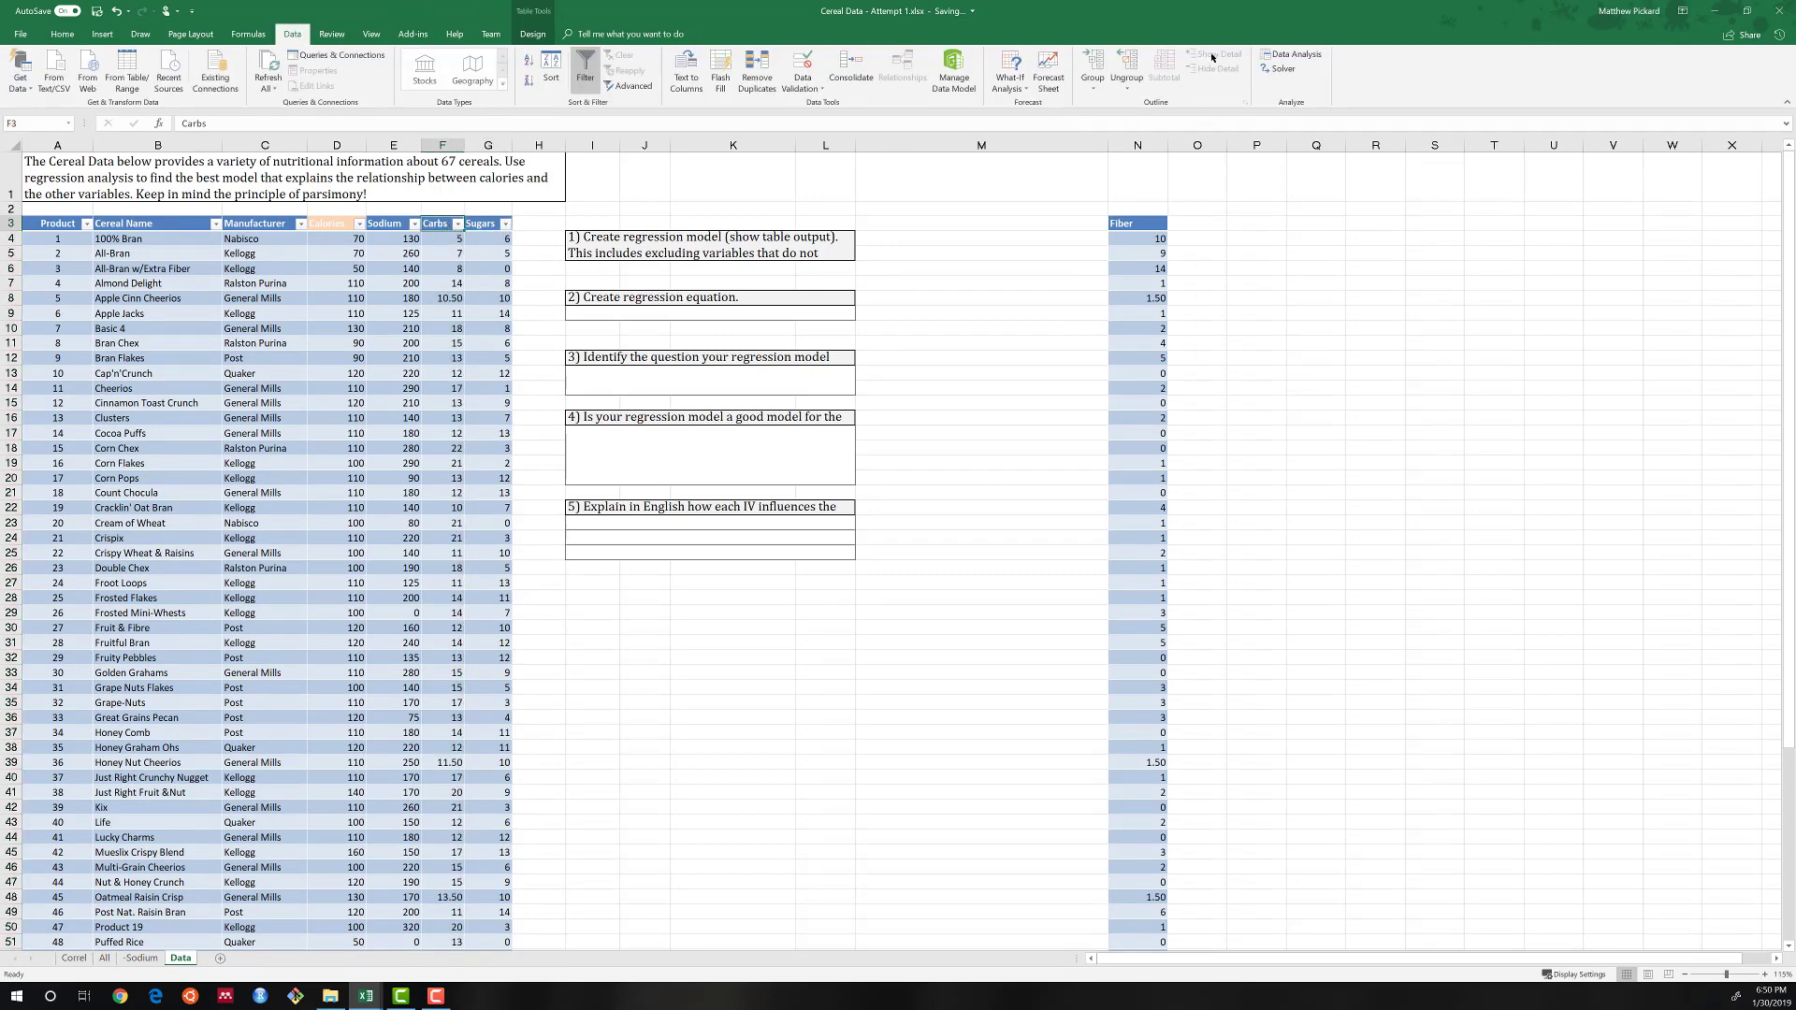
left_click(1272, 56)
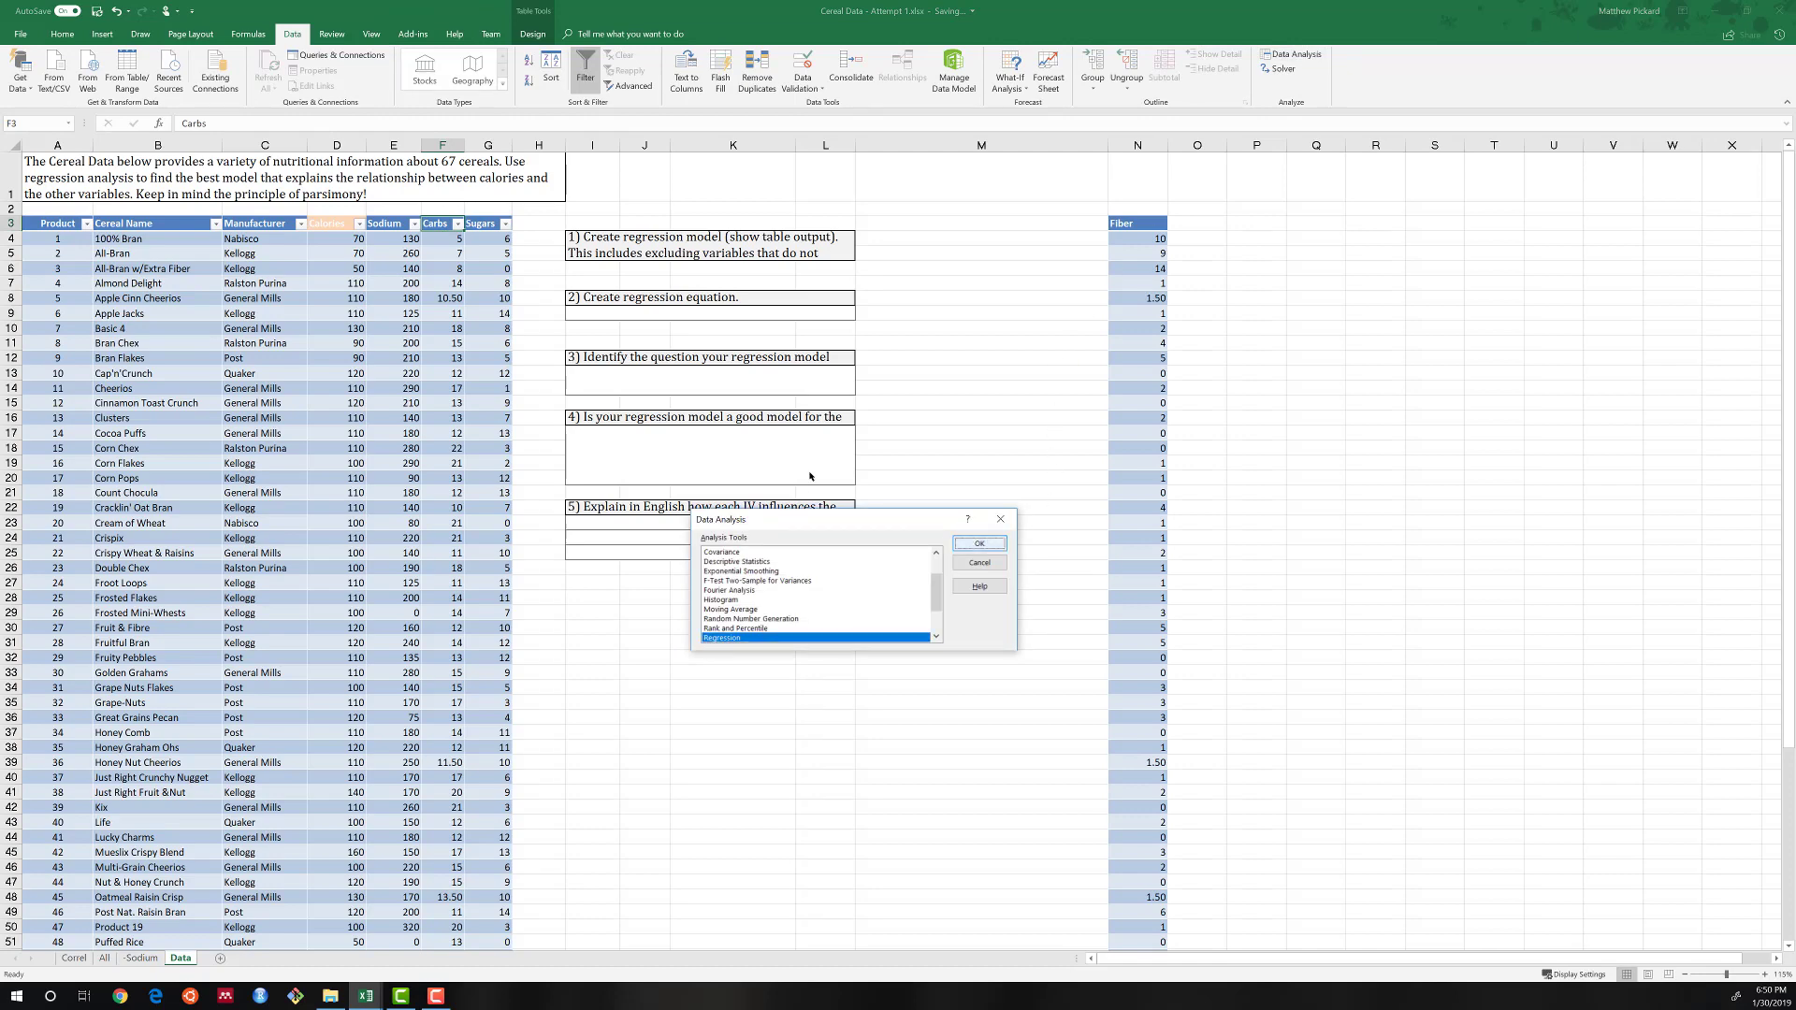
left_click(996, 542)
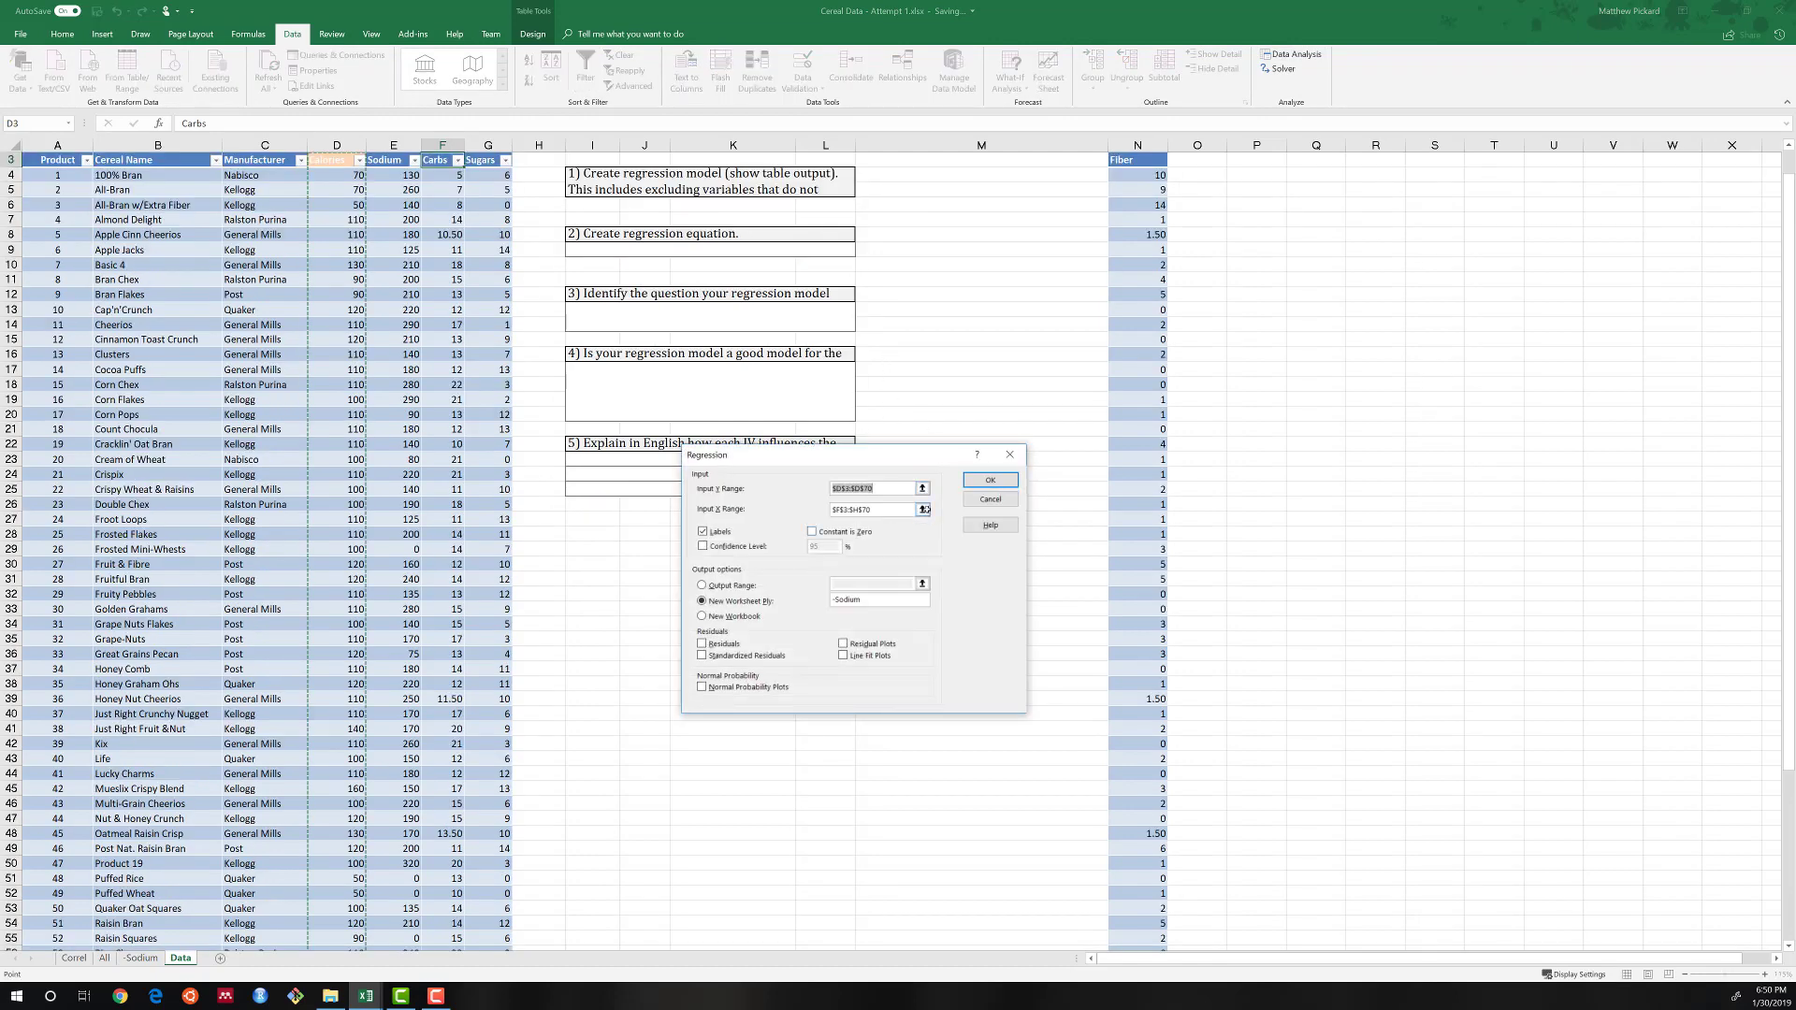
left_click(922, 510)
left_click(384, 160)
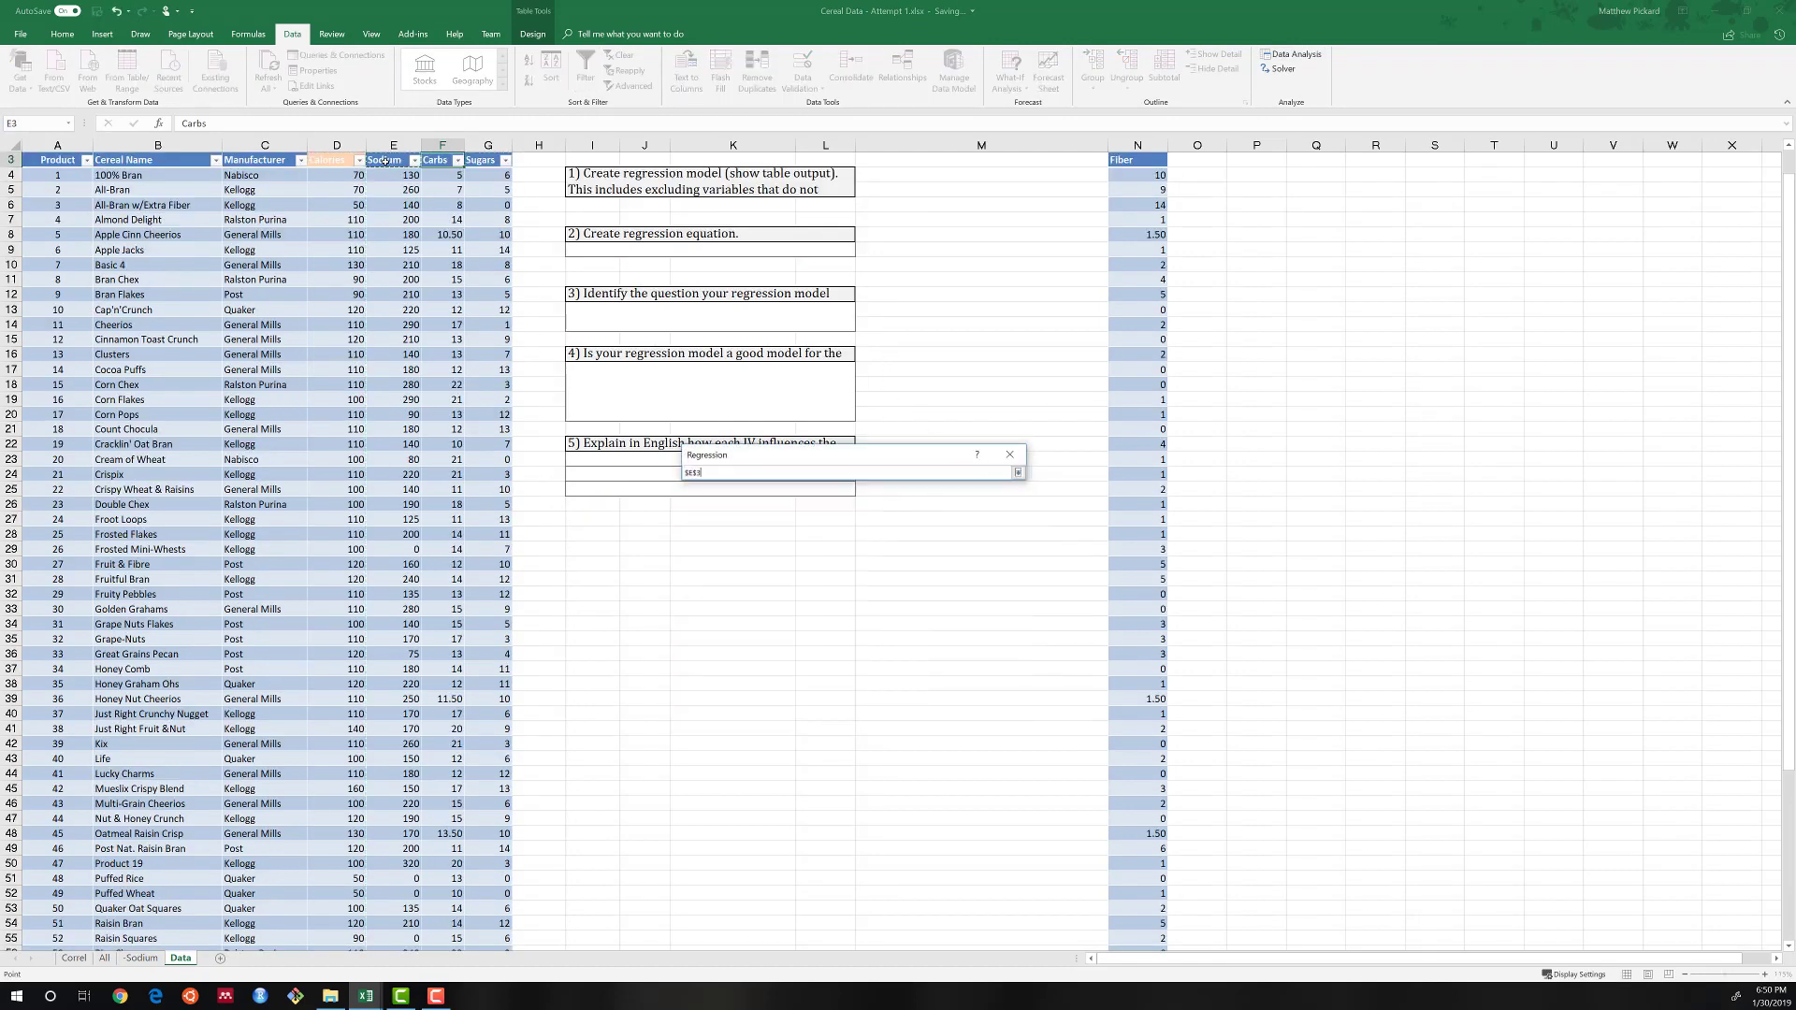
key("ctrl+shift+Right")
key("ctrl+shift+Down")
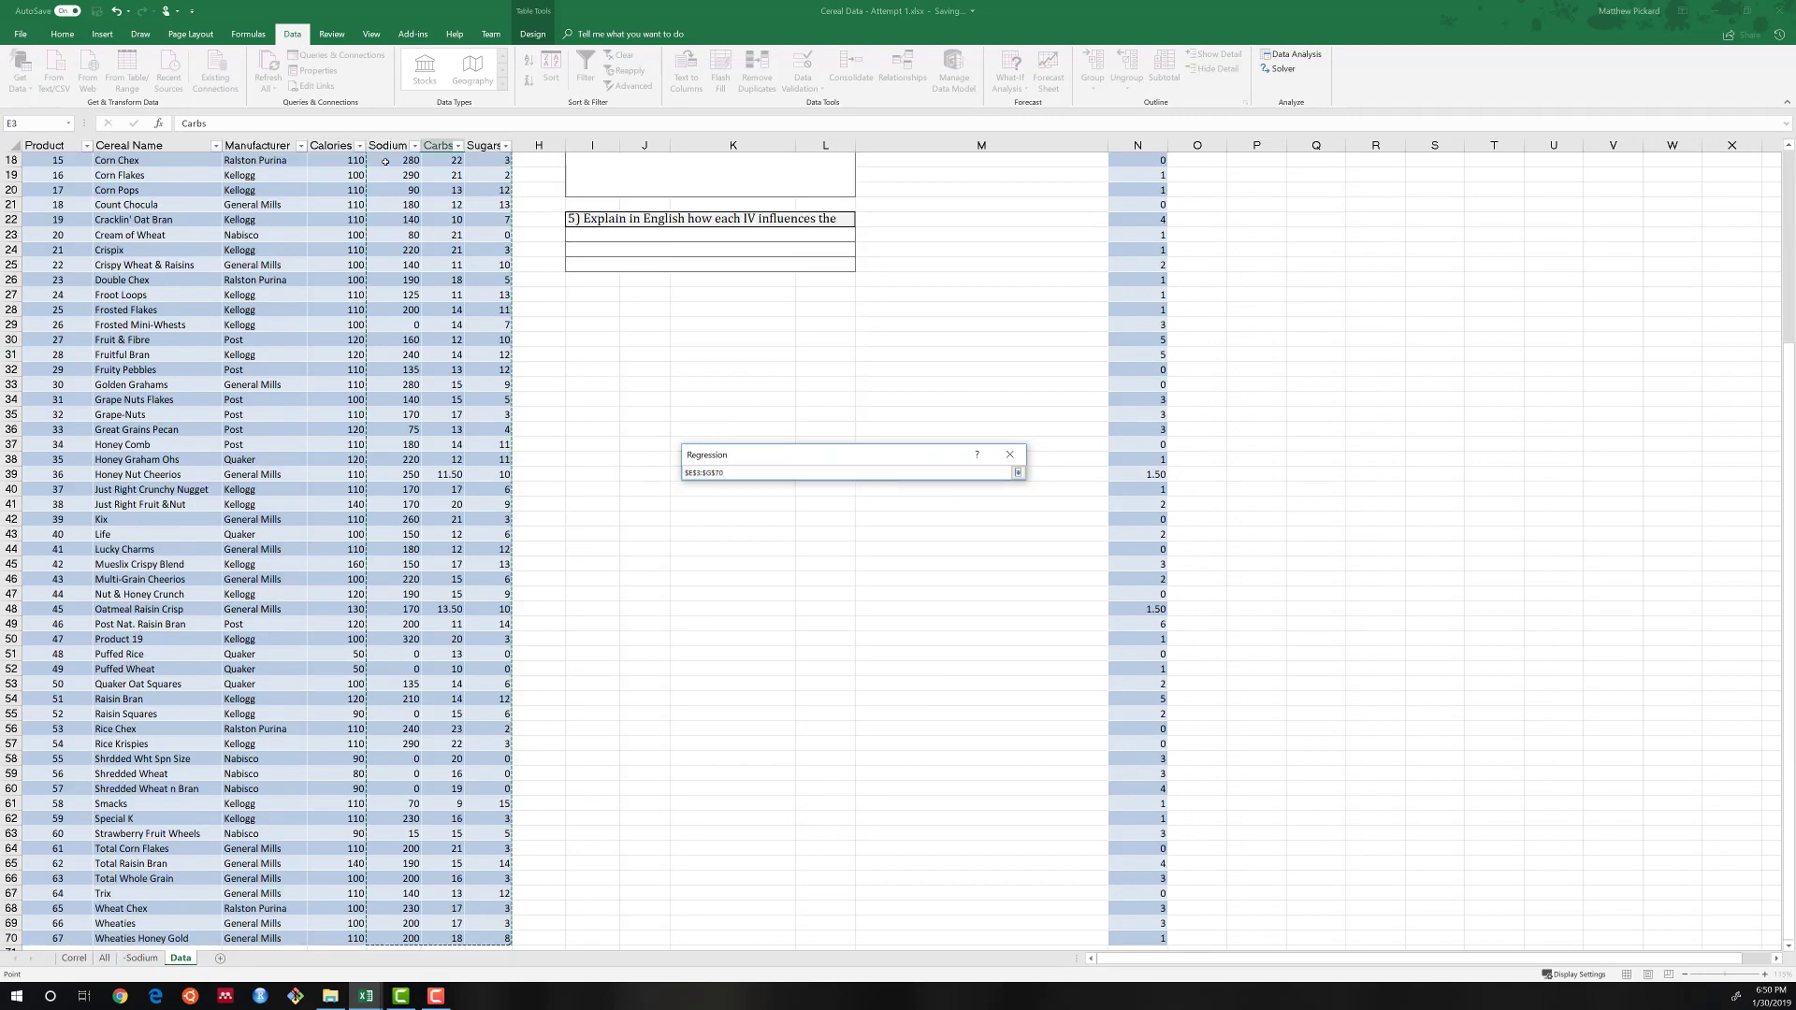
key("Return")
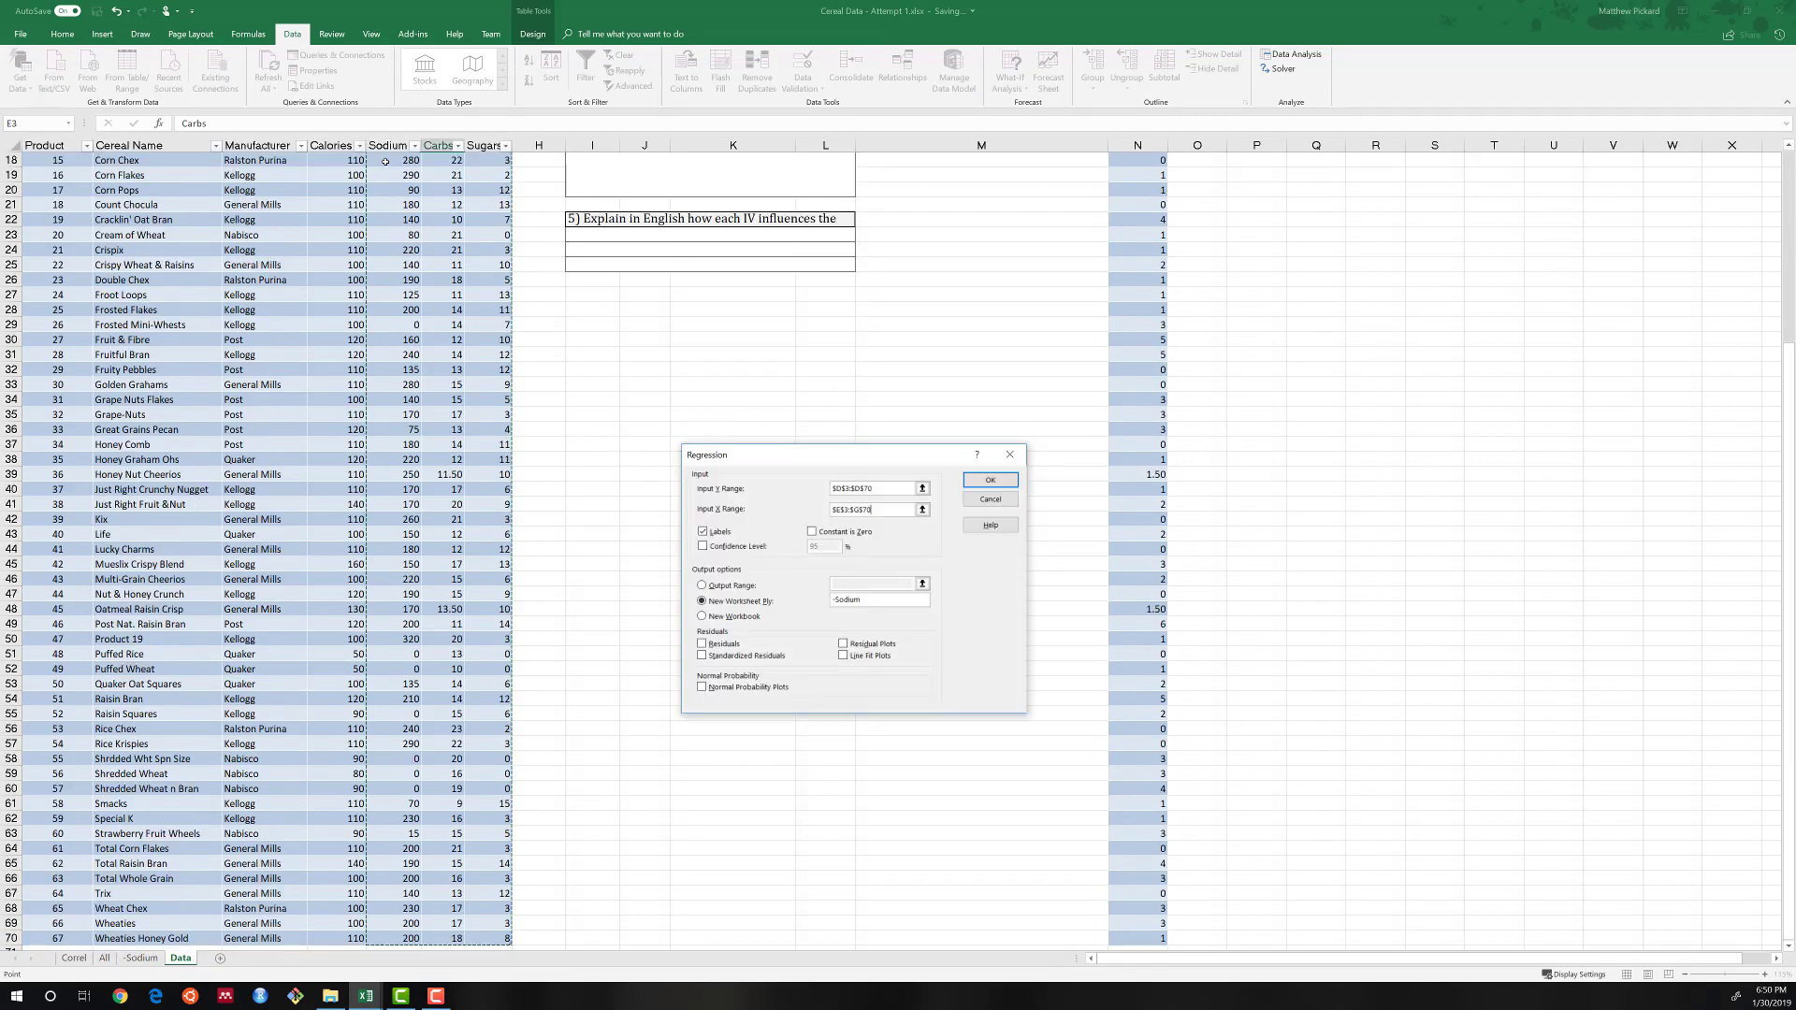
left_click(889, 597)
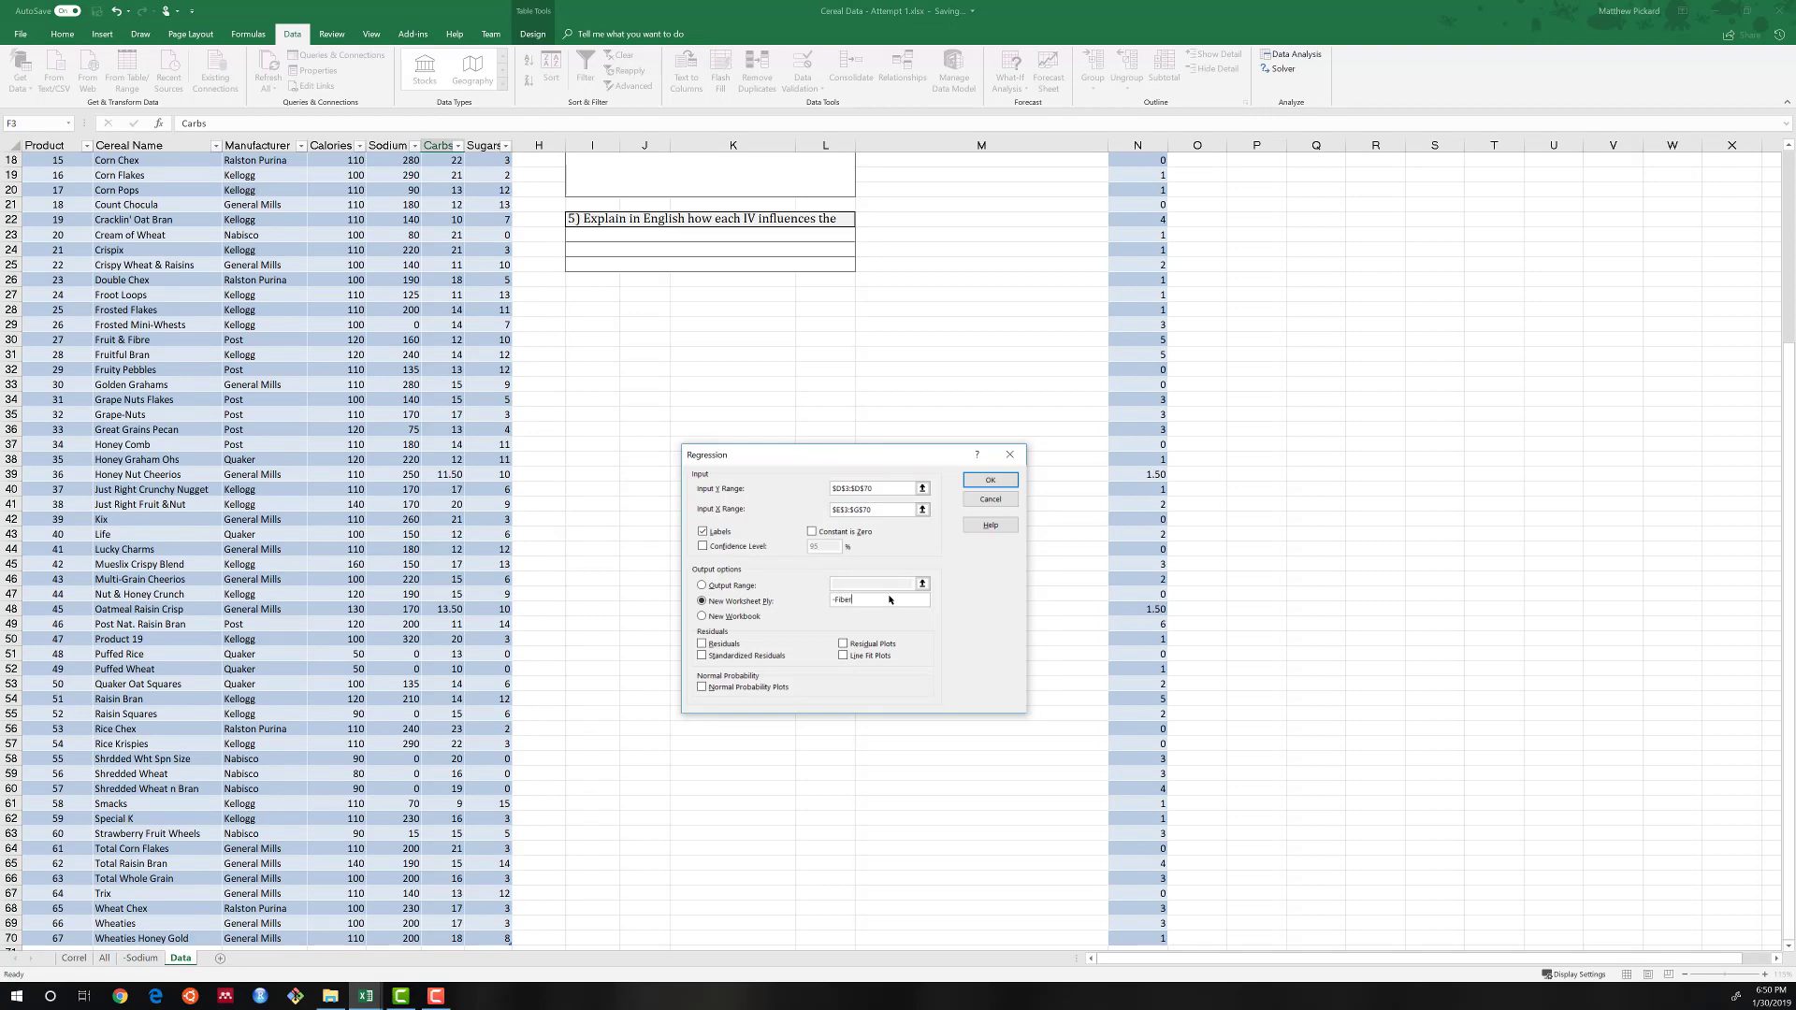
key("Return")
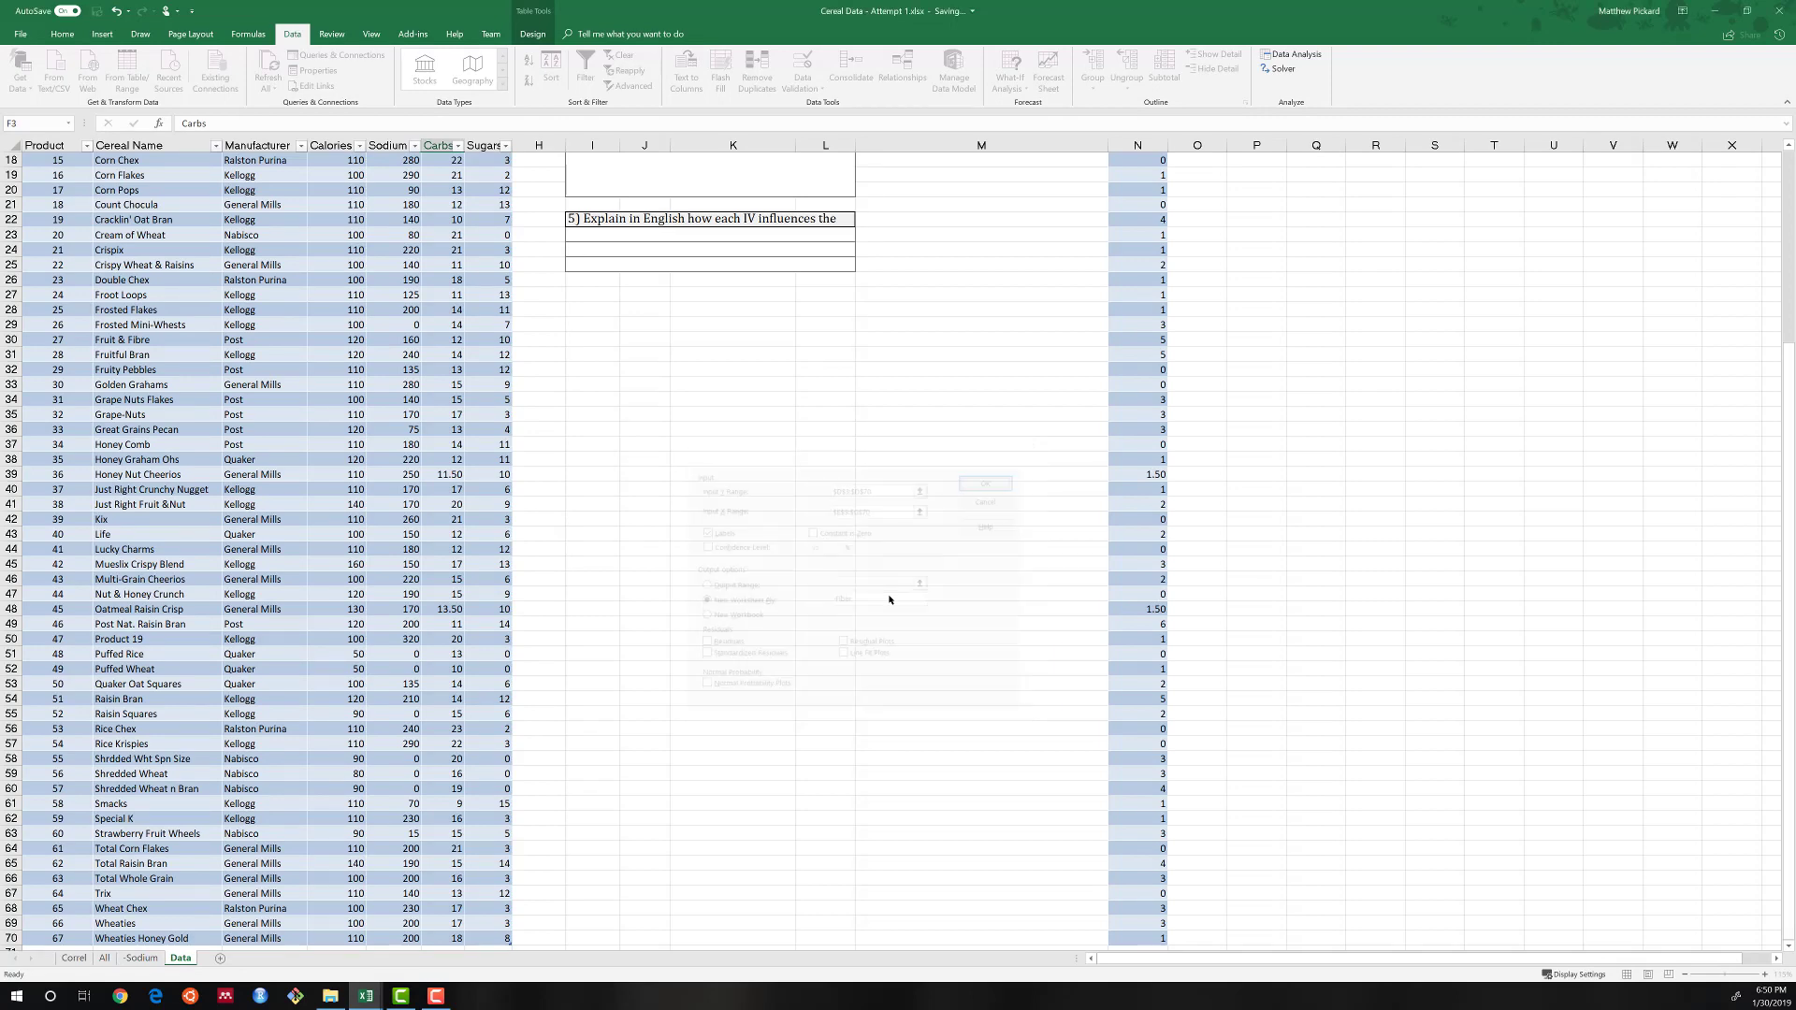
Set the -Fiber regression output's font to Cambria and autofit columns A to I.
left_click(63, 34)
left_click(189, 61)
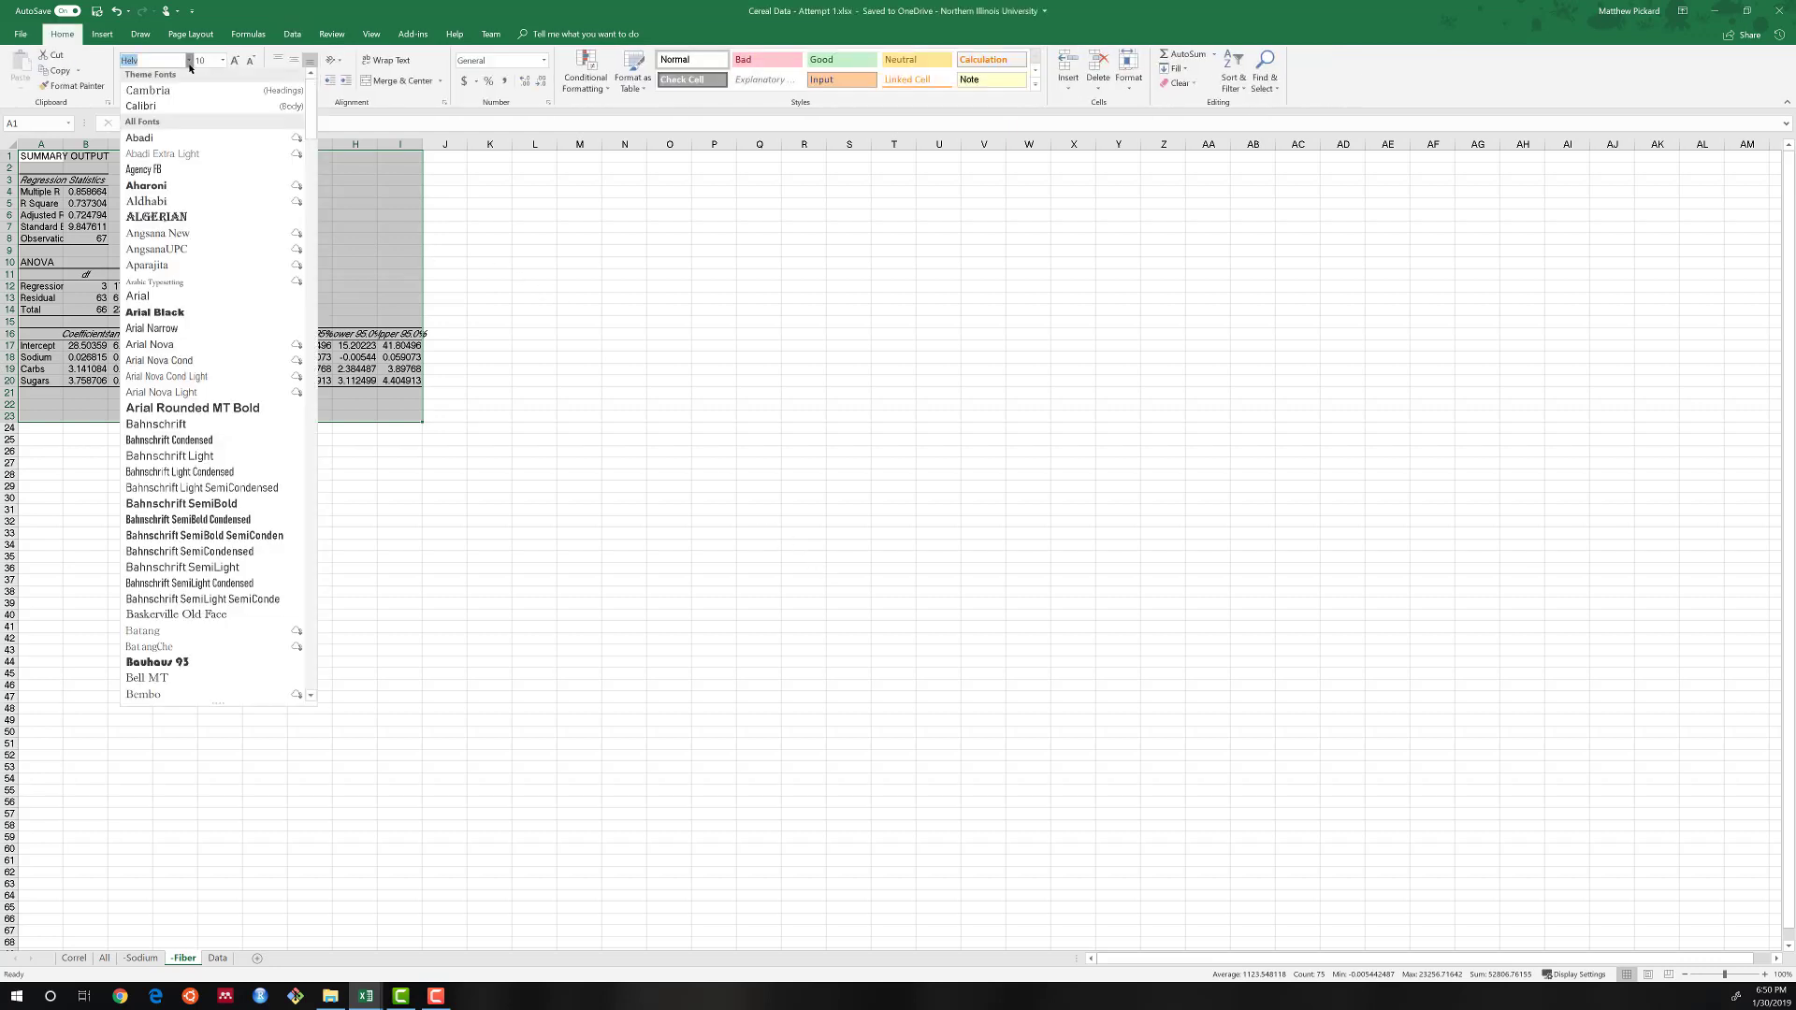
left_click(169, 92)
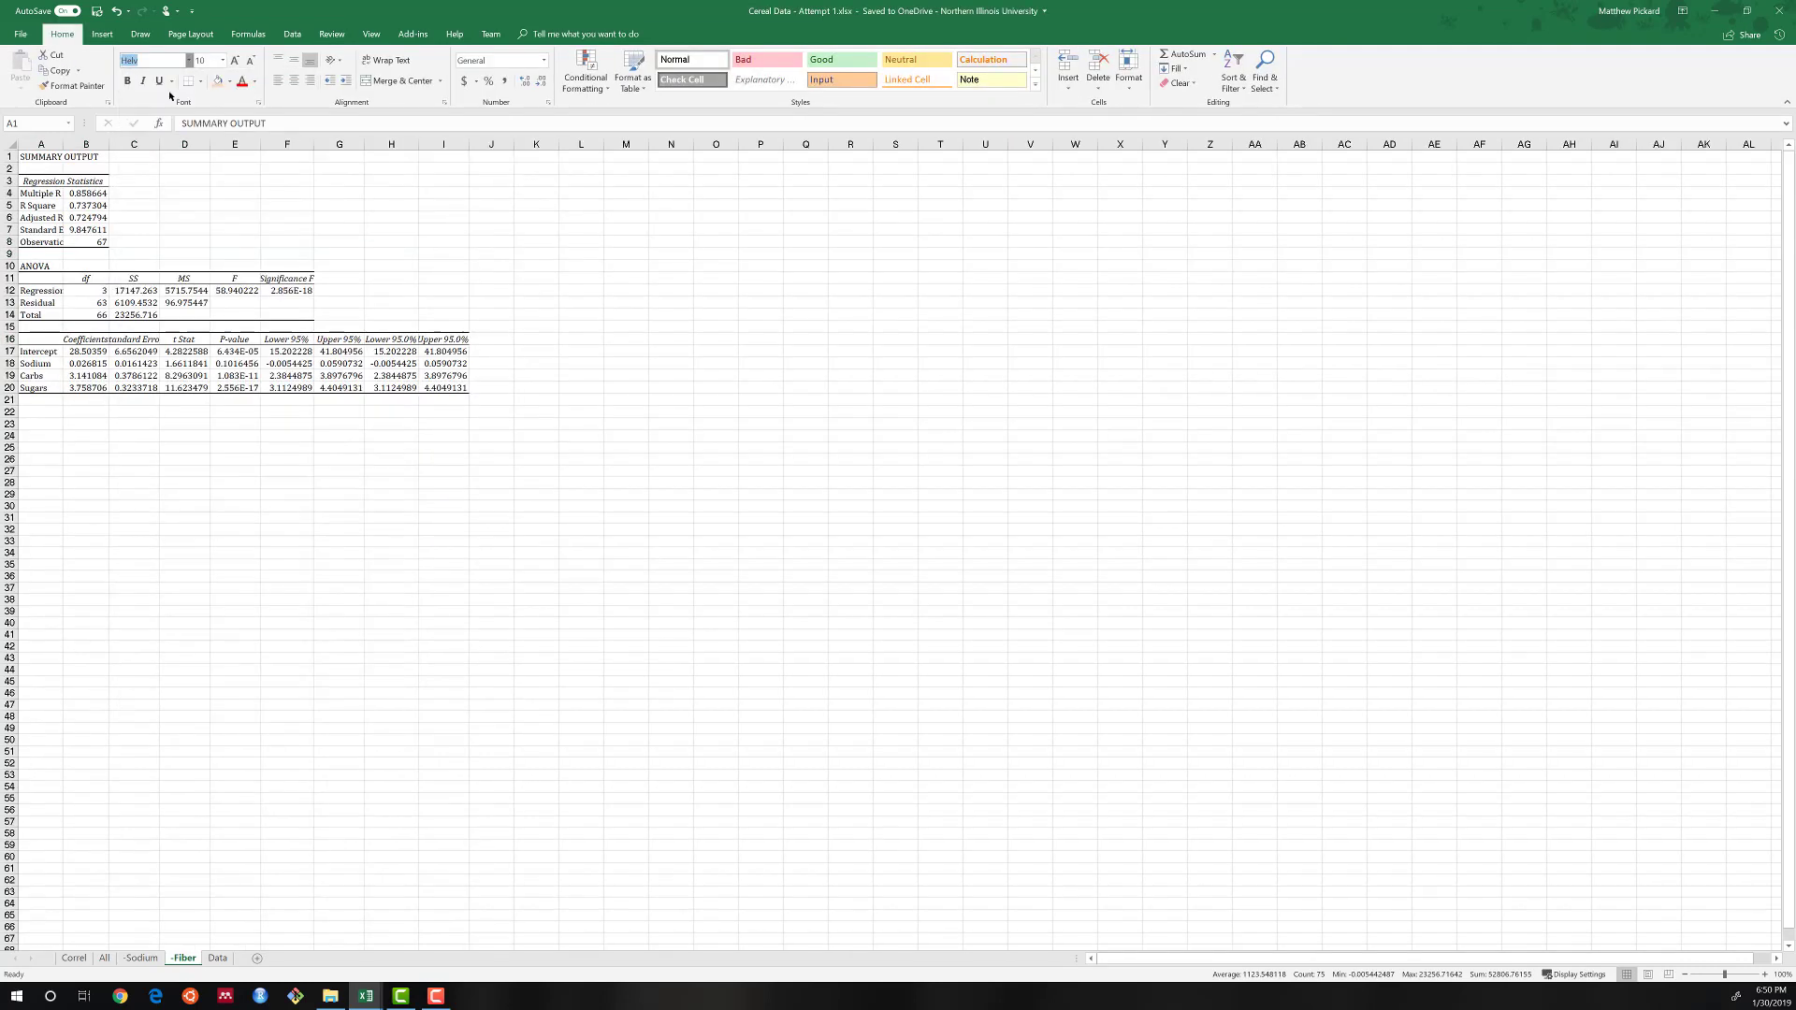
left_click_drag(41, 145, 422, 144)
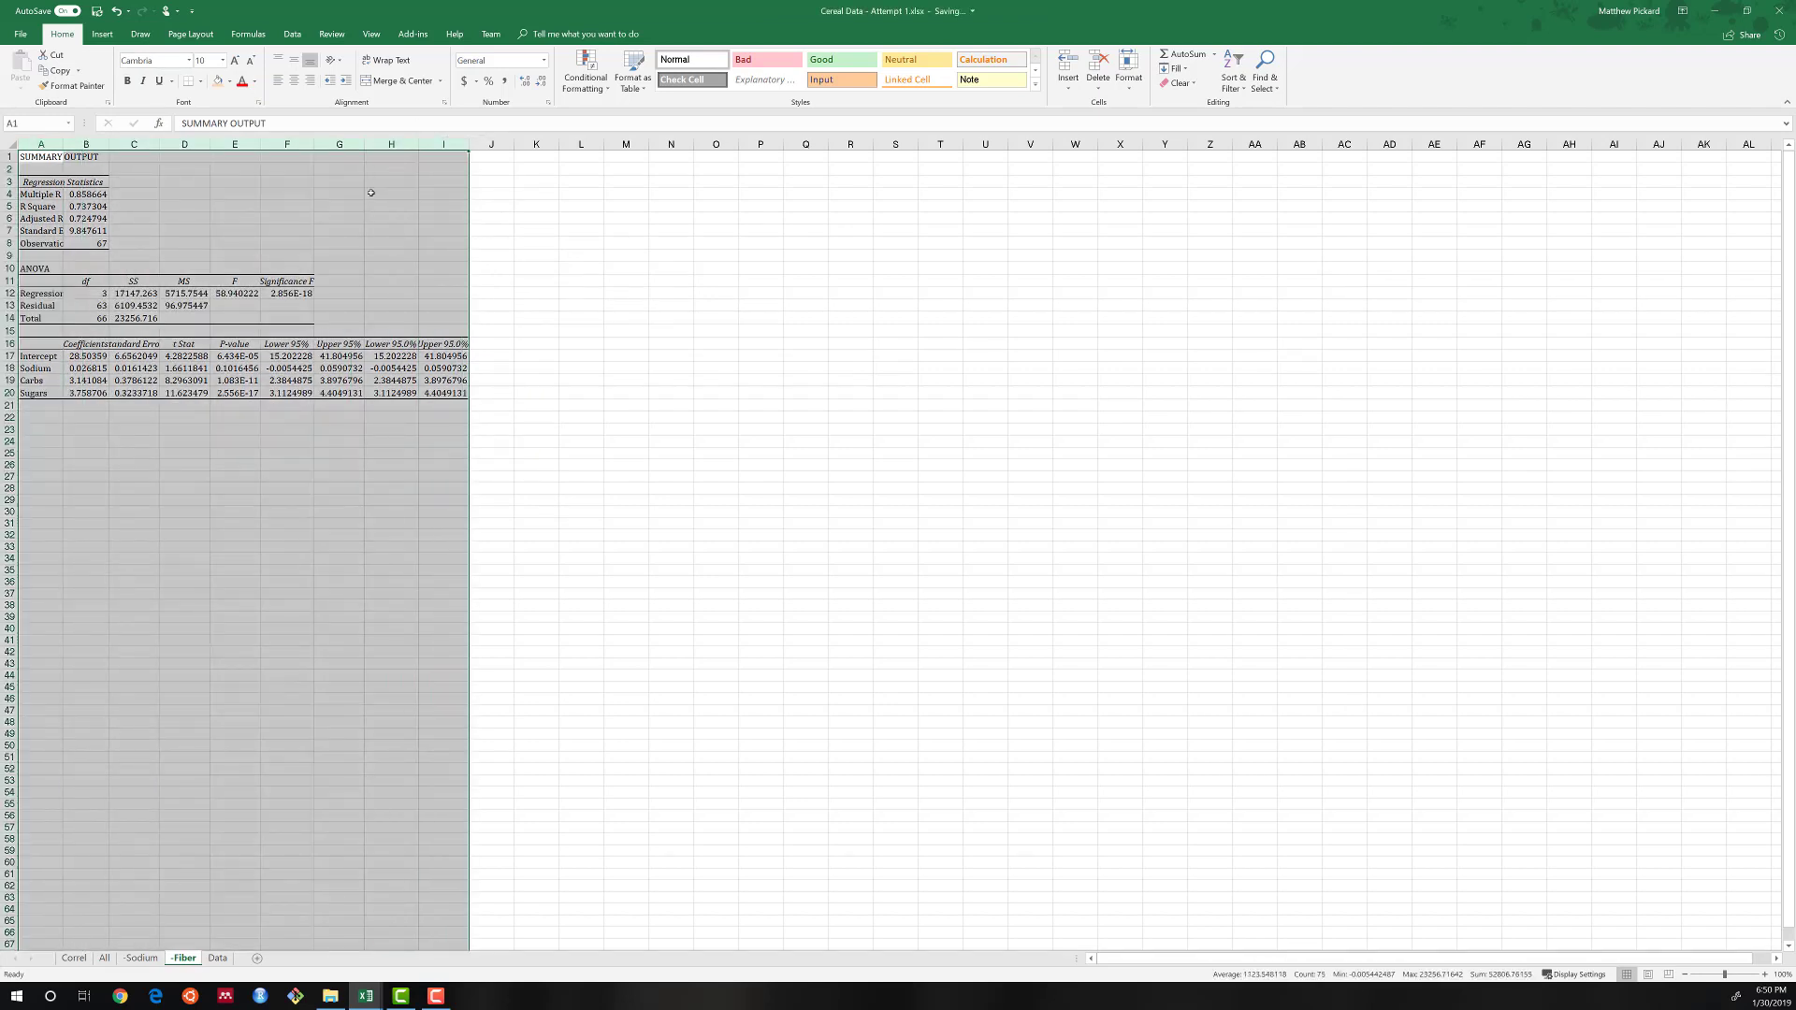
double_click(421, 145)
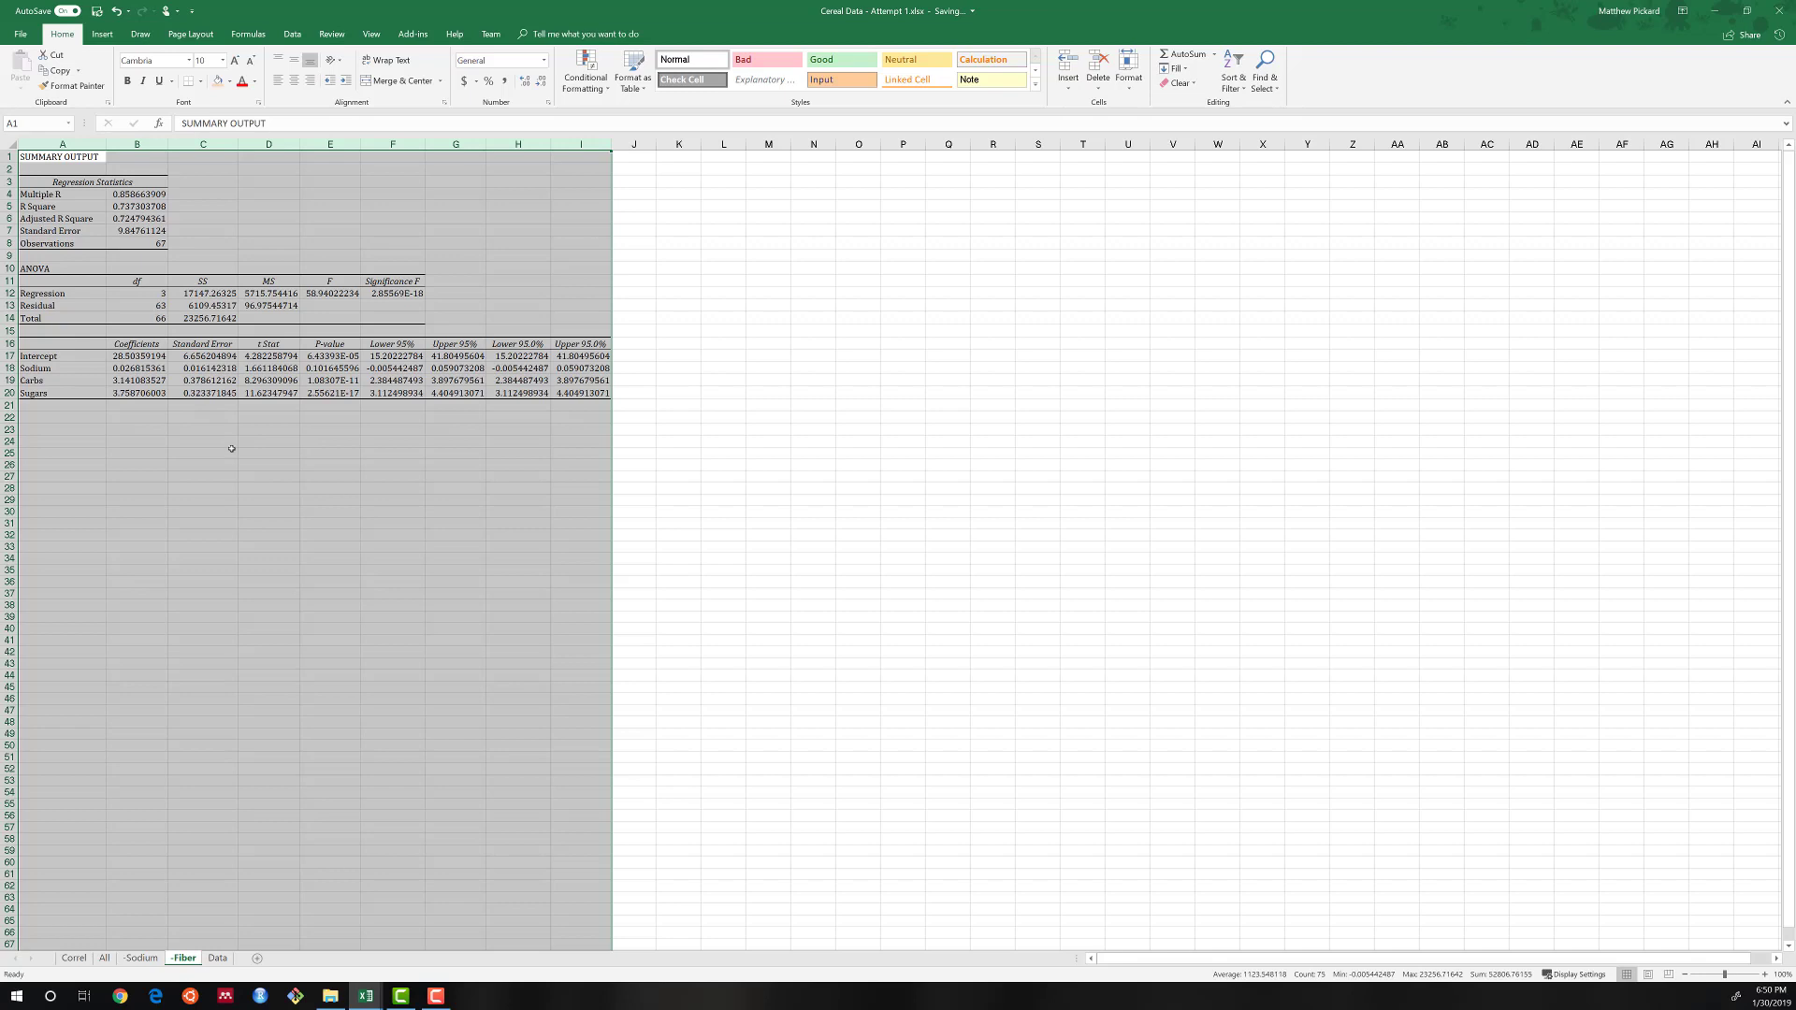
scroll(229, 450, "up", 4)
left_click(219, 406)
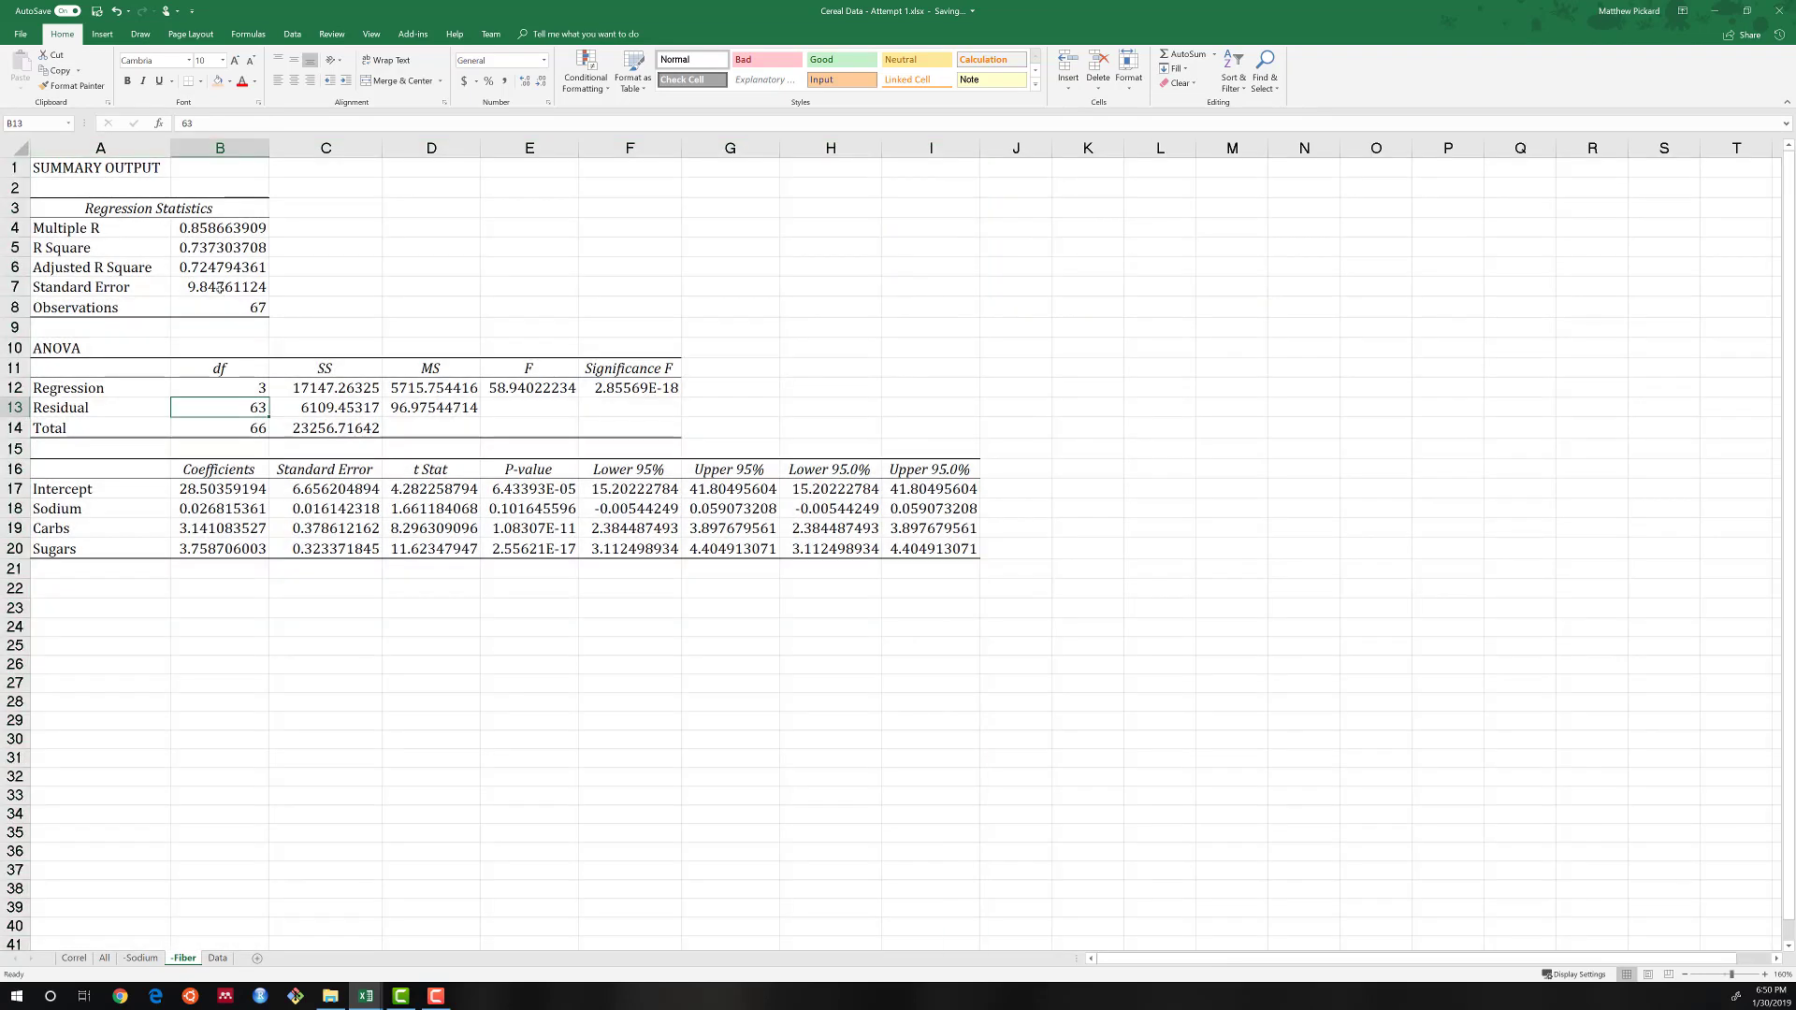
Make the Adjusted R Square value bold in the -Fiber sheet's regression statistics.
left_click(221, 286)
left_click(204, 269)
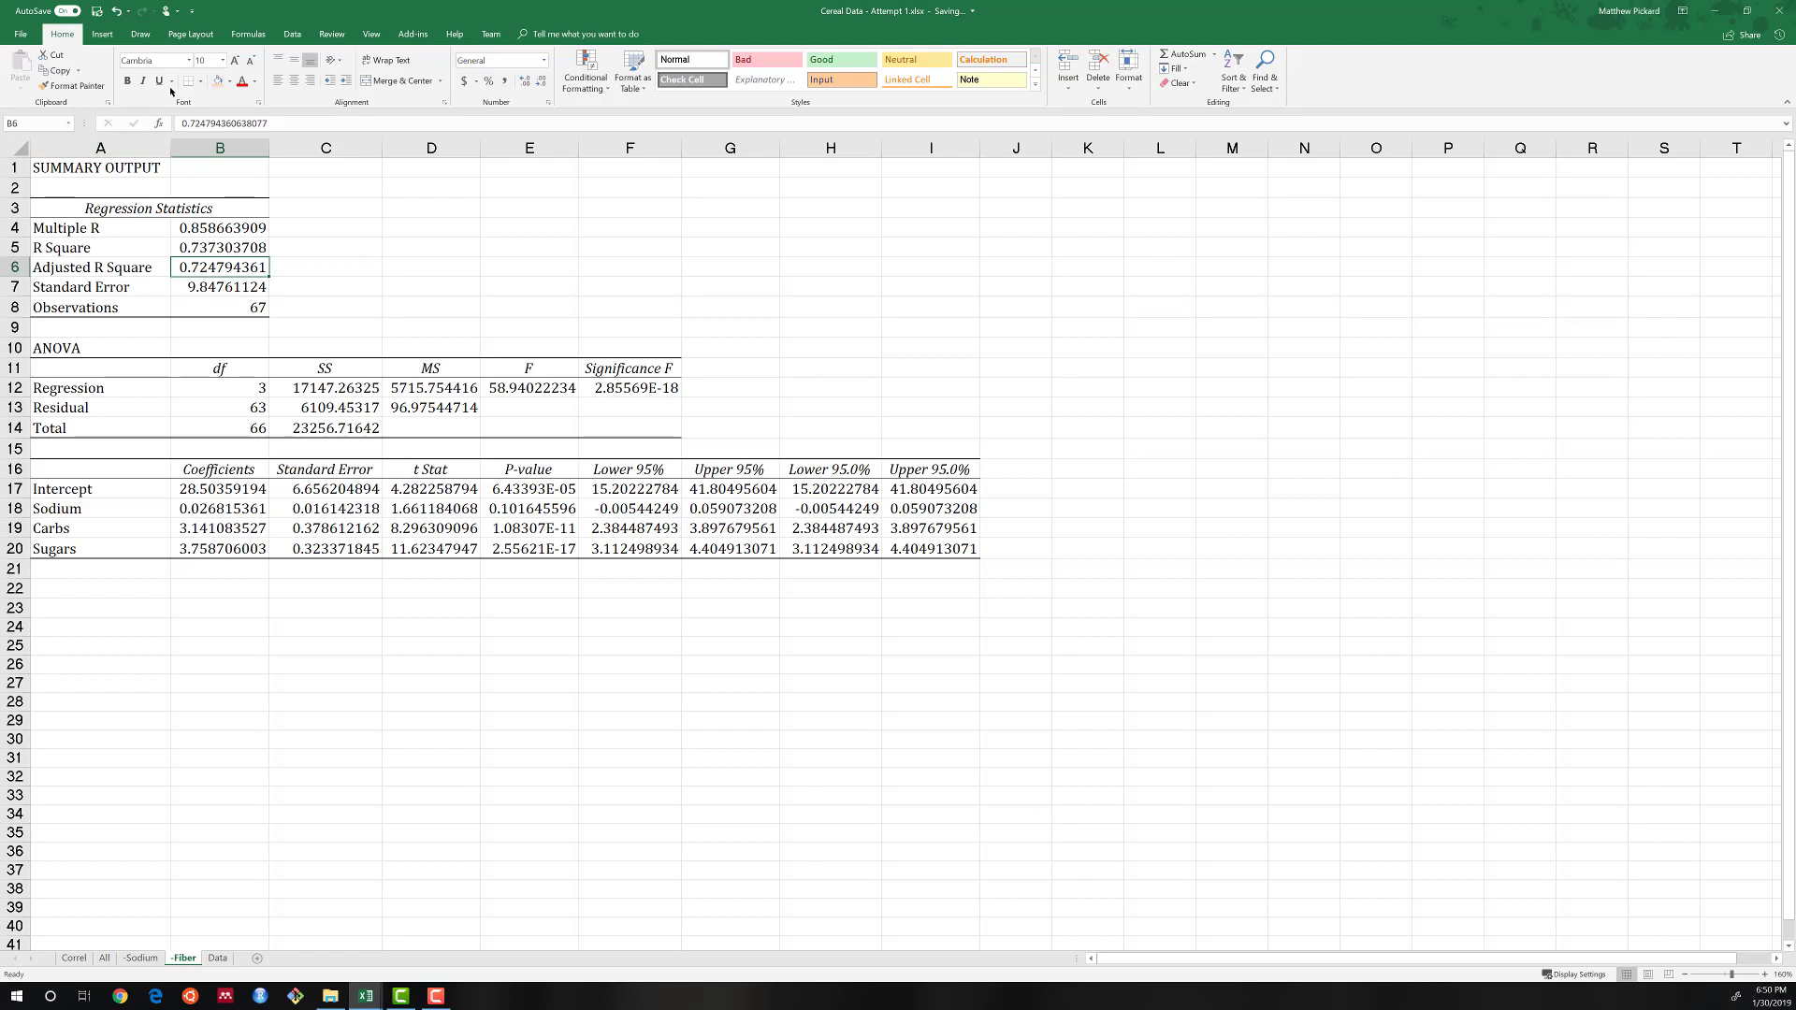
left_click(127, 81)
Compare the Adjusted R Square values and the predictor variables of the models on the All and -Fiber sheets.
left_click(104, 958)
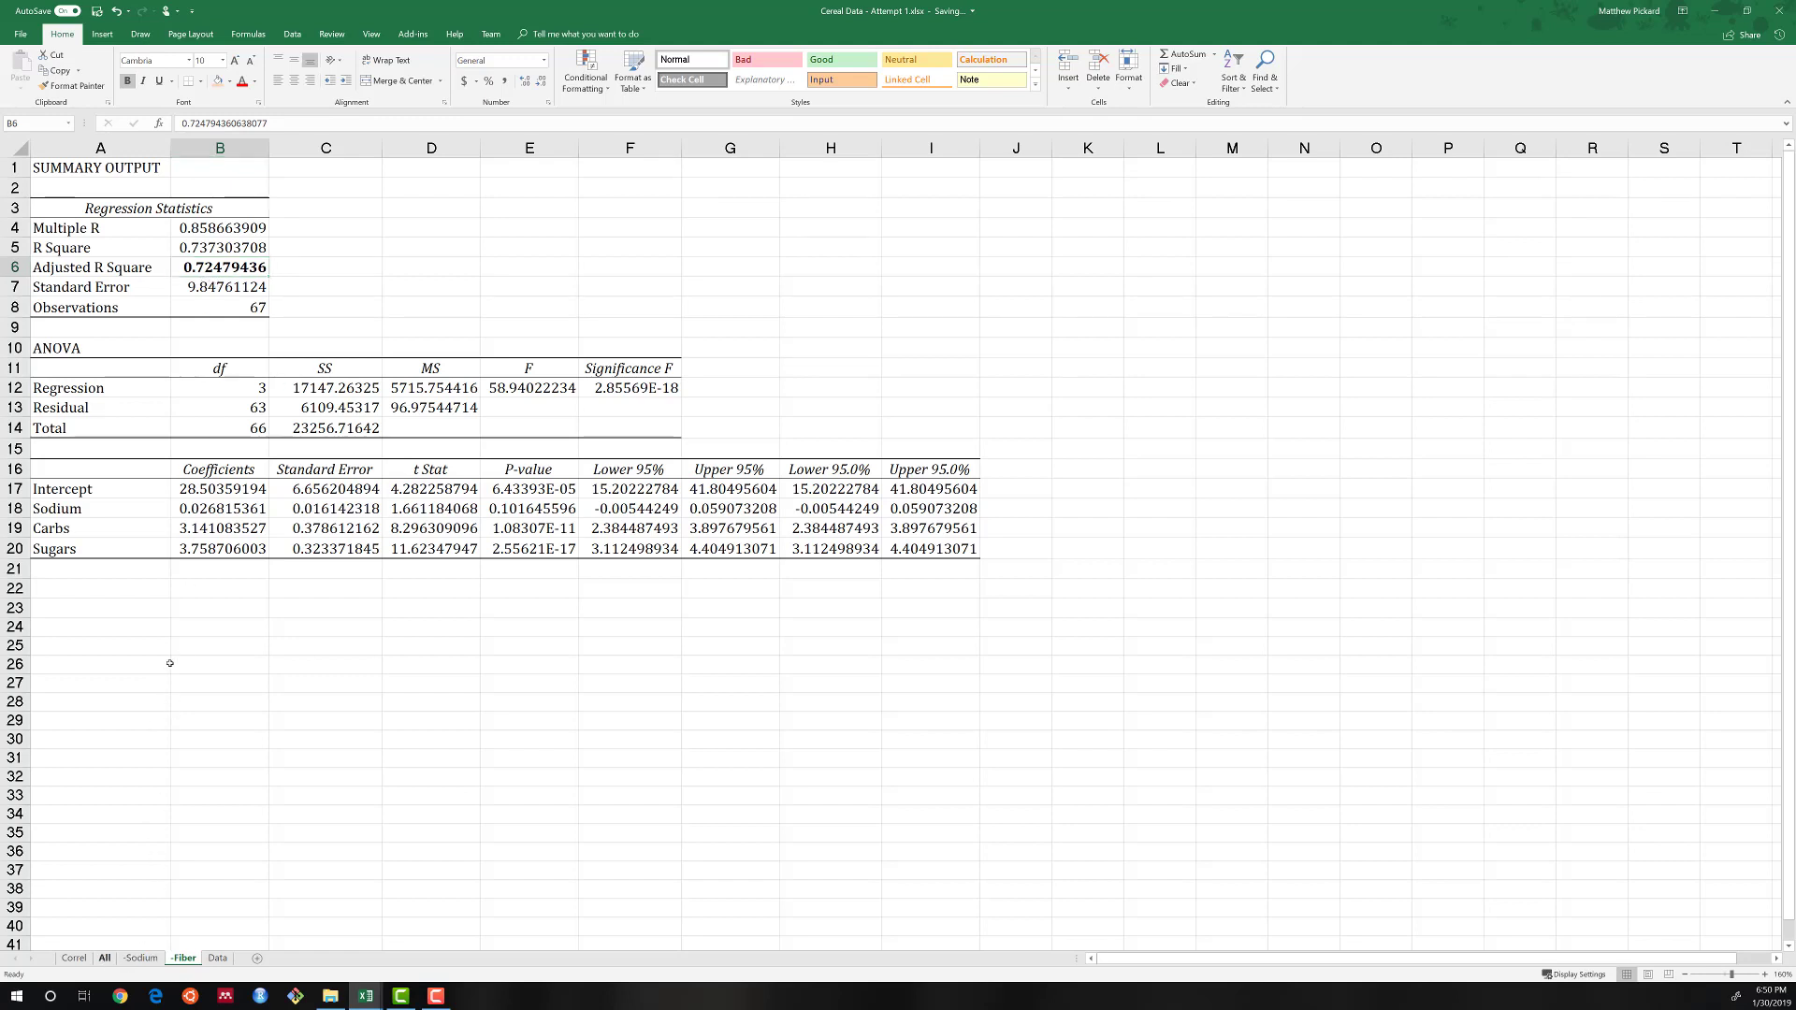
scroll(188, 283, "down", 2)
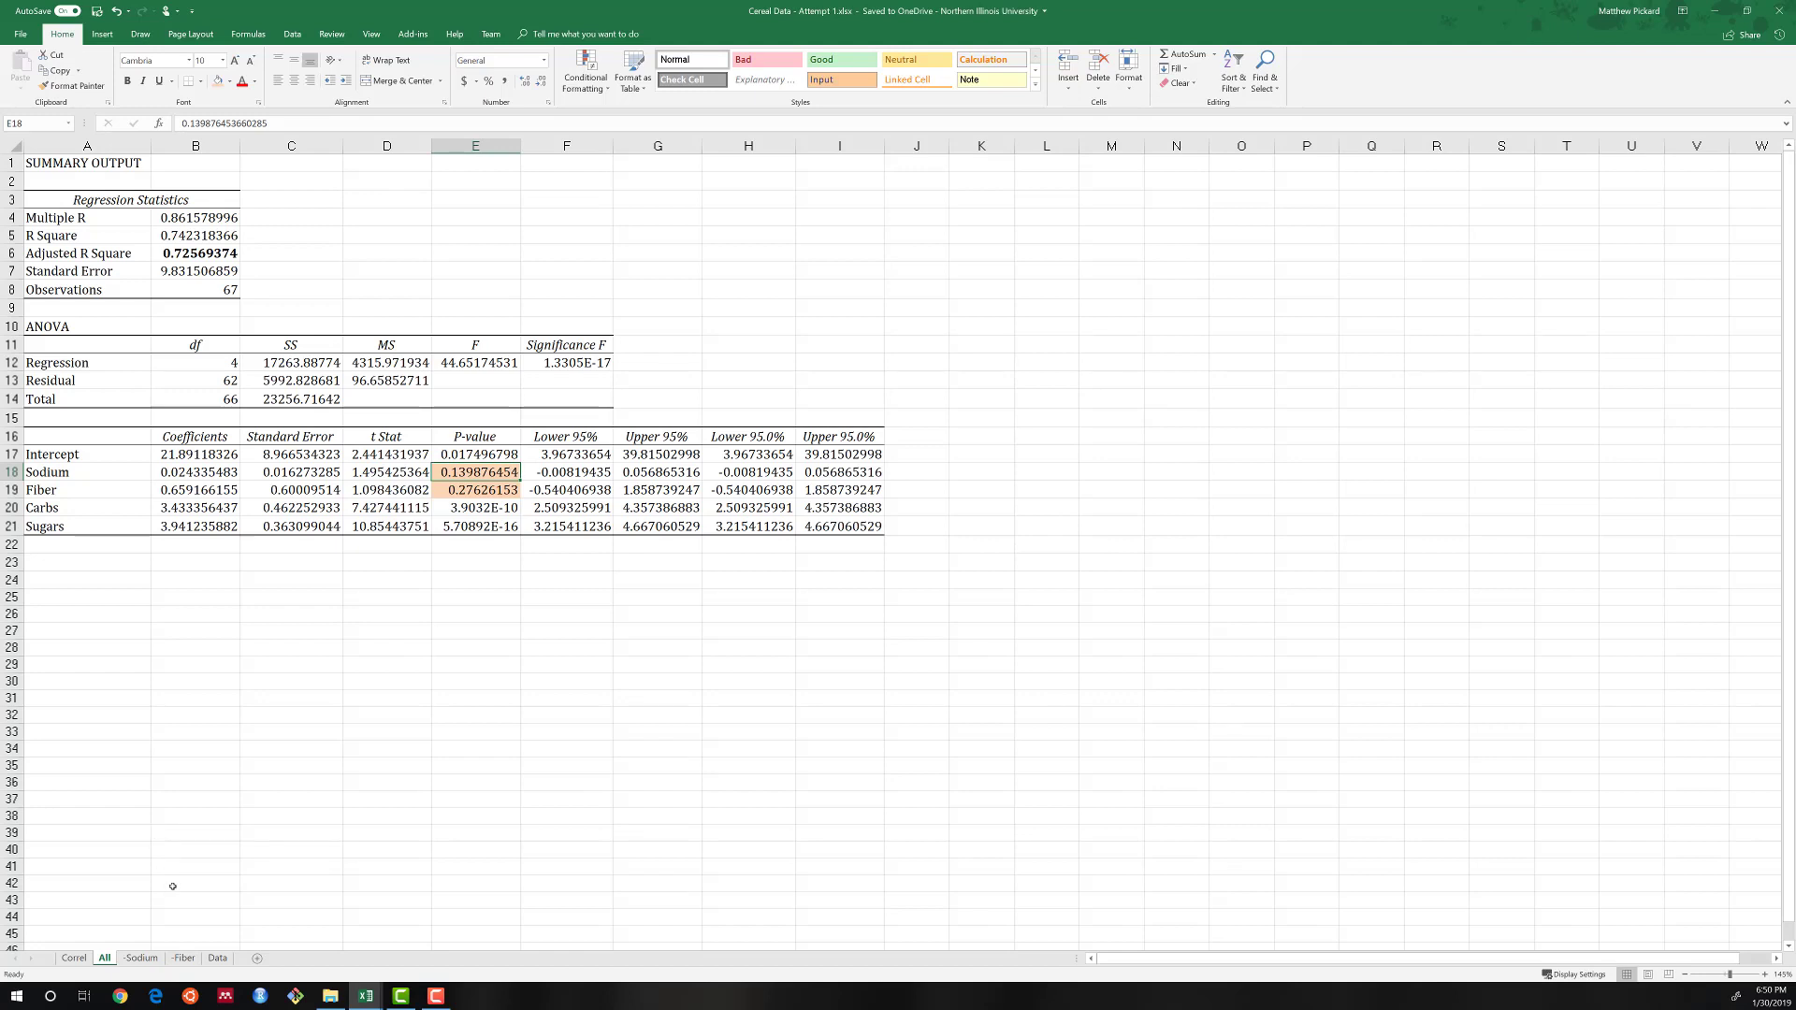
left_click(183, 959)
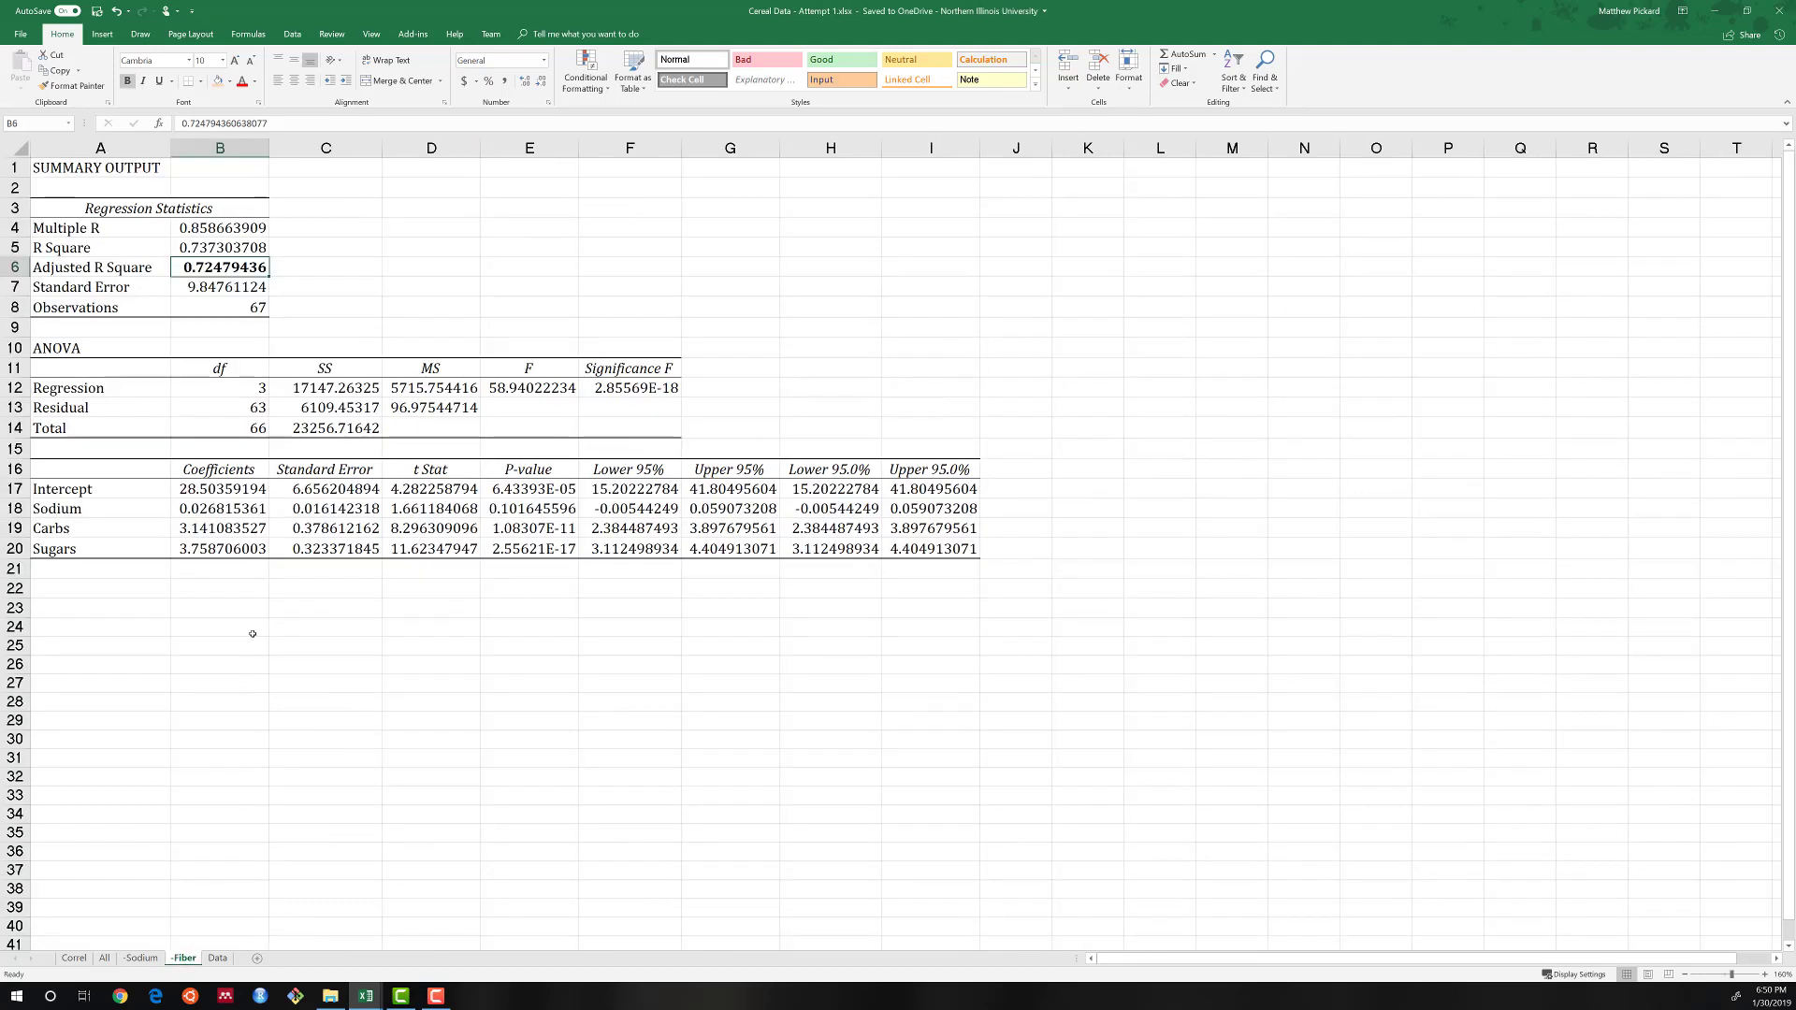
left_click_drag(112, 510, 110, 549)
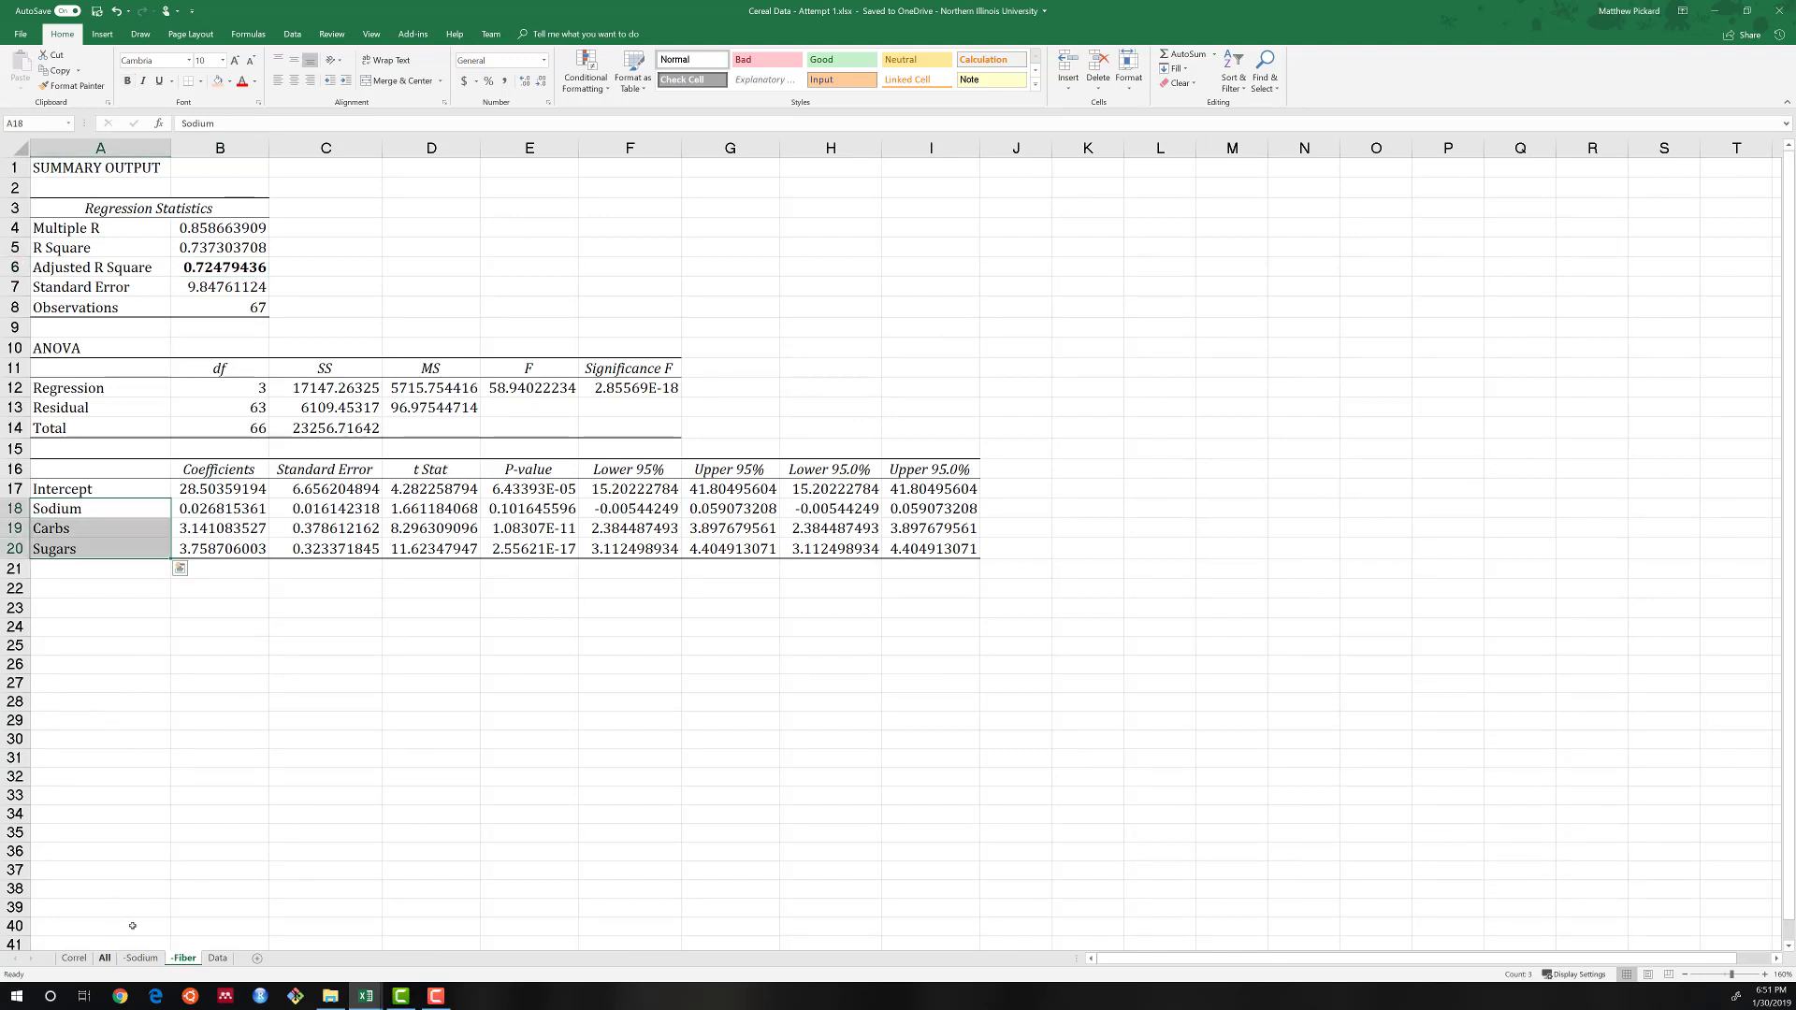
left_click(104, 957)
left_click_drag(82, 472, 88, 529)
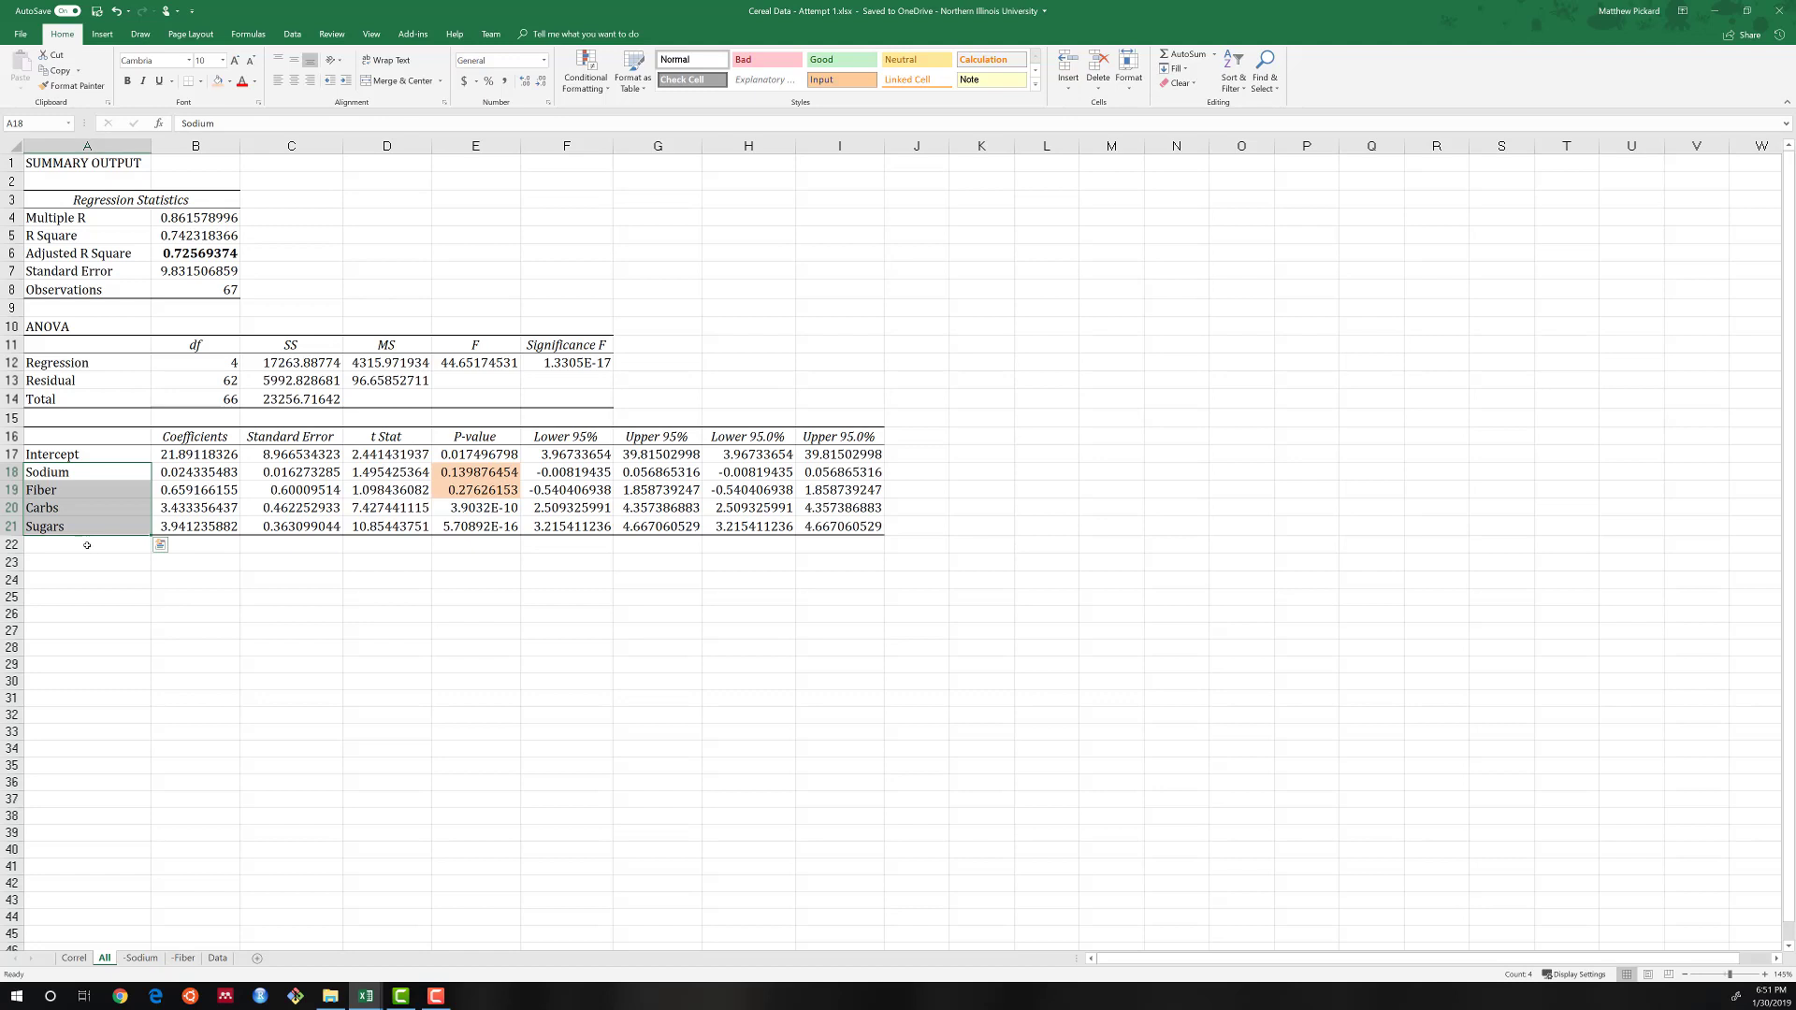
left_click(183, 957)
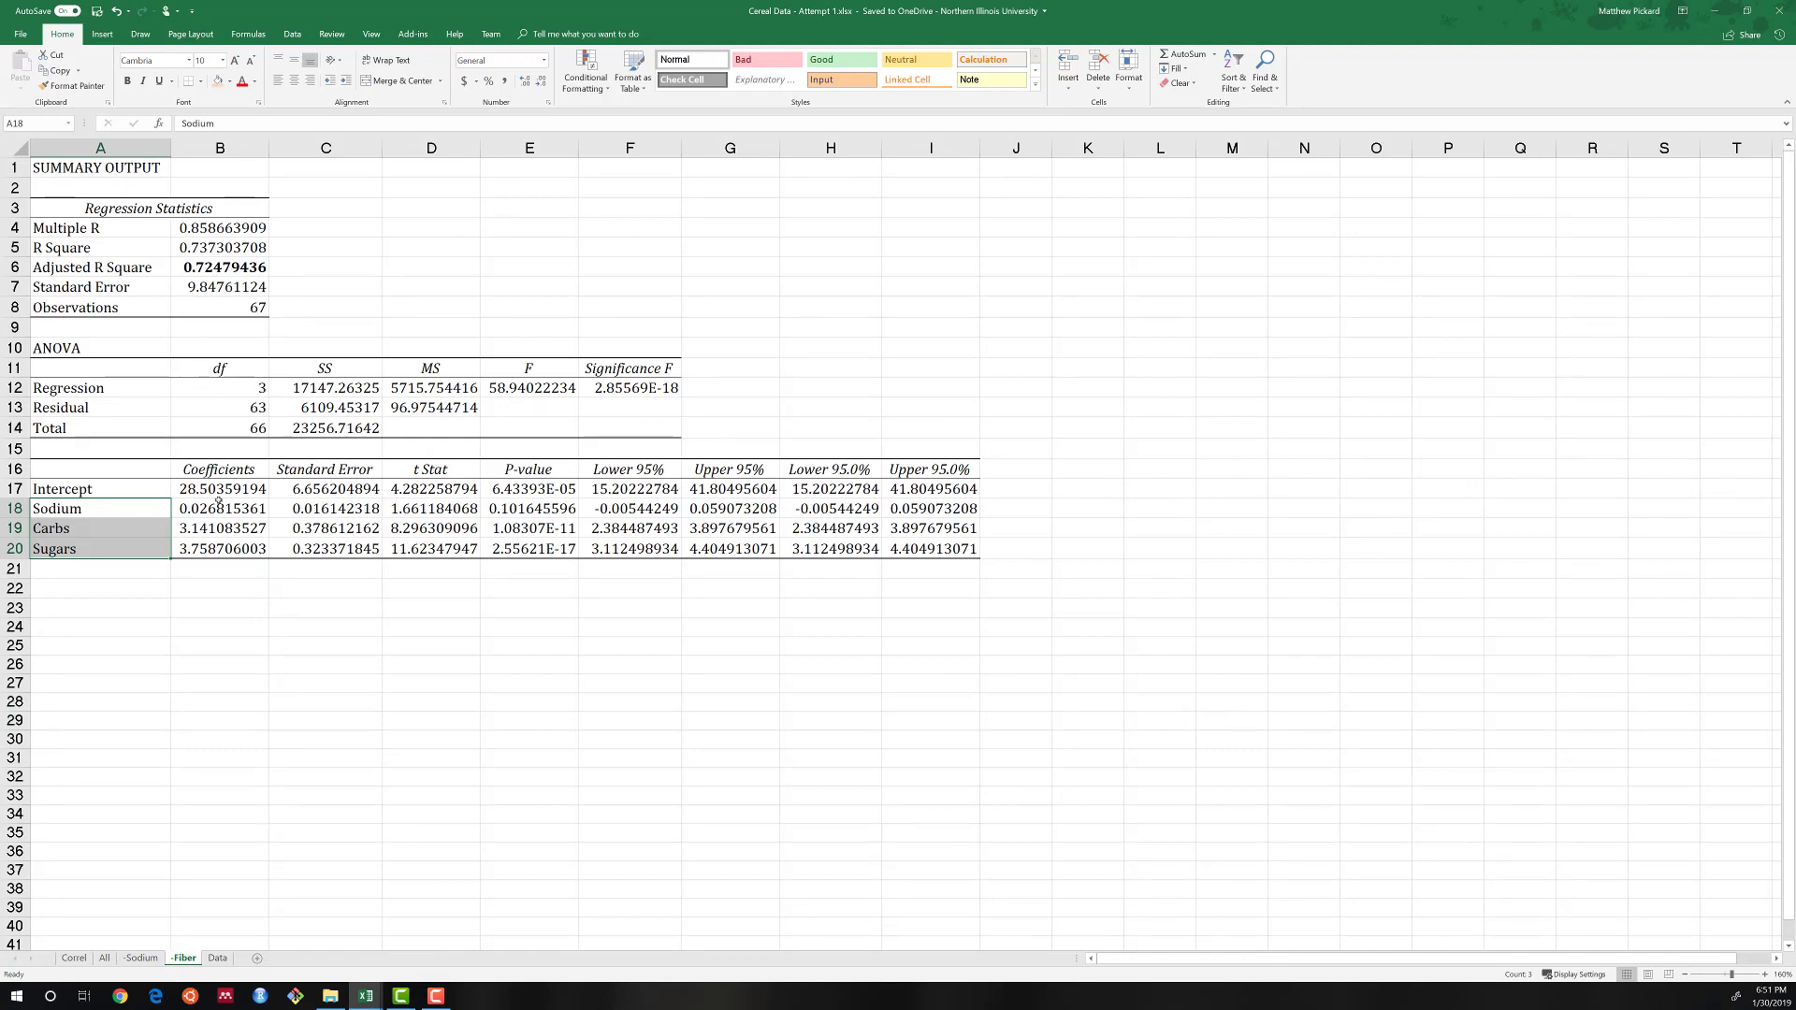
left_click(109, 960)
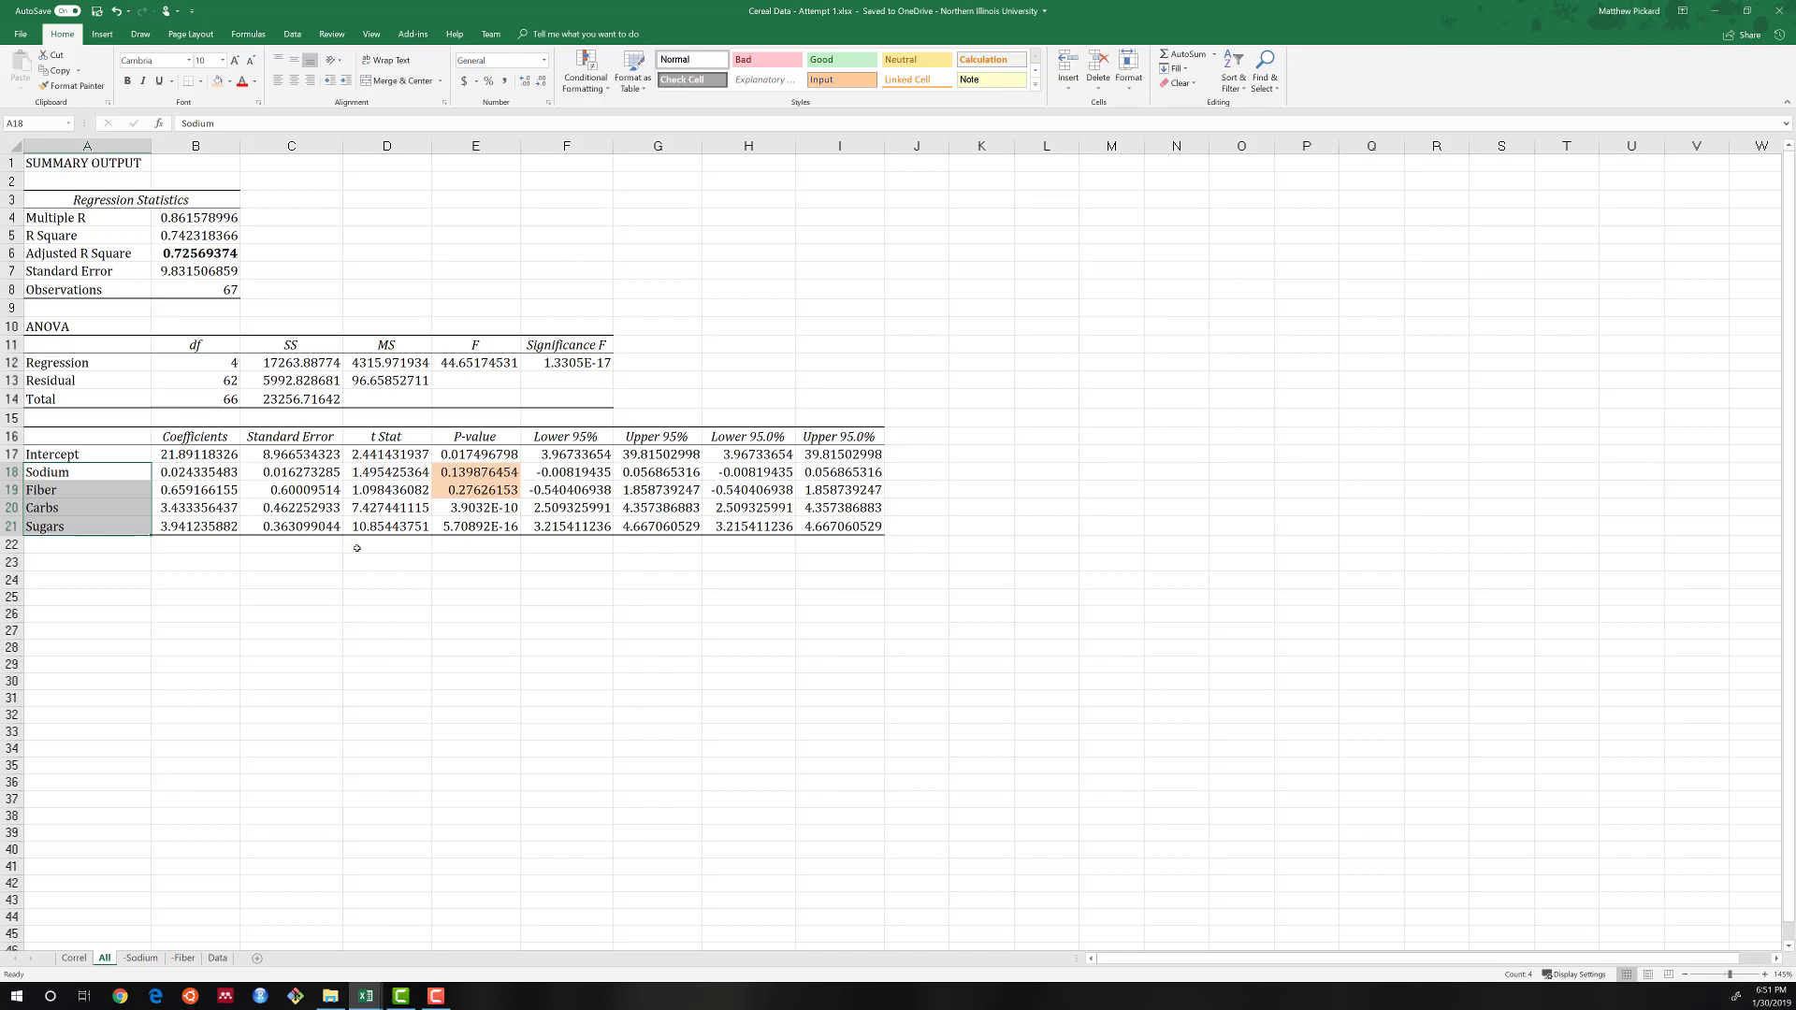
On the Data sheet, move the Carbs column, F3:F70, out of the cereal table to column O starting at O3.
left_click(216, 958)
scroll(609, 573, "up", 6)
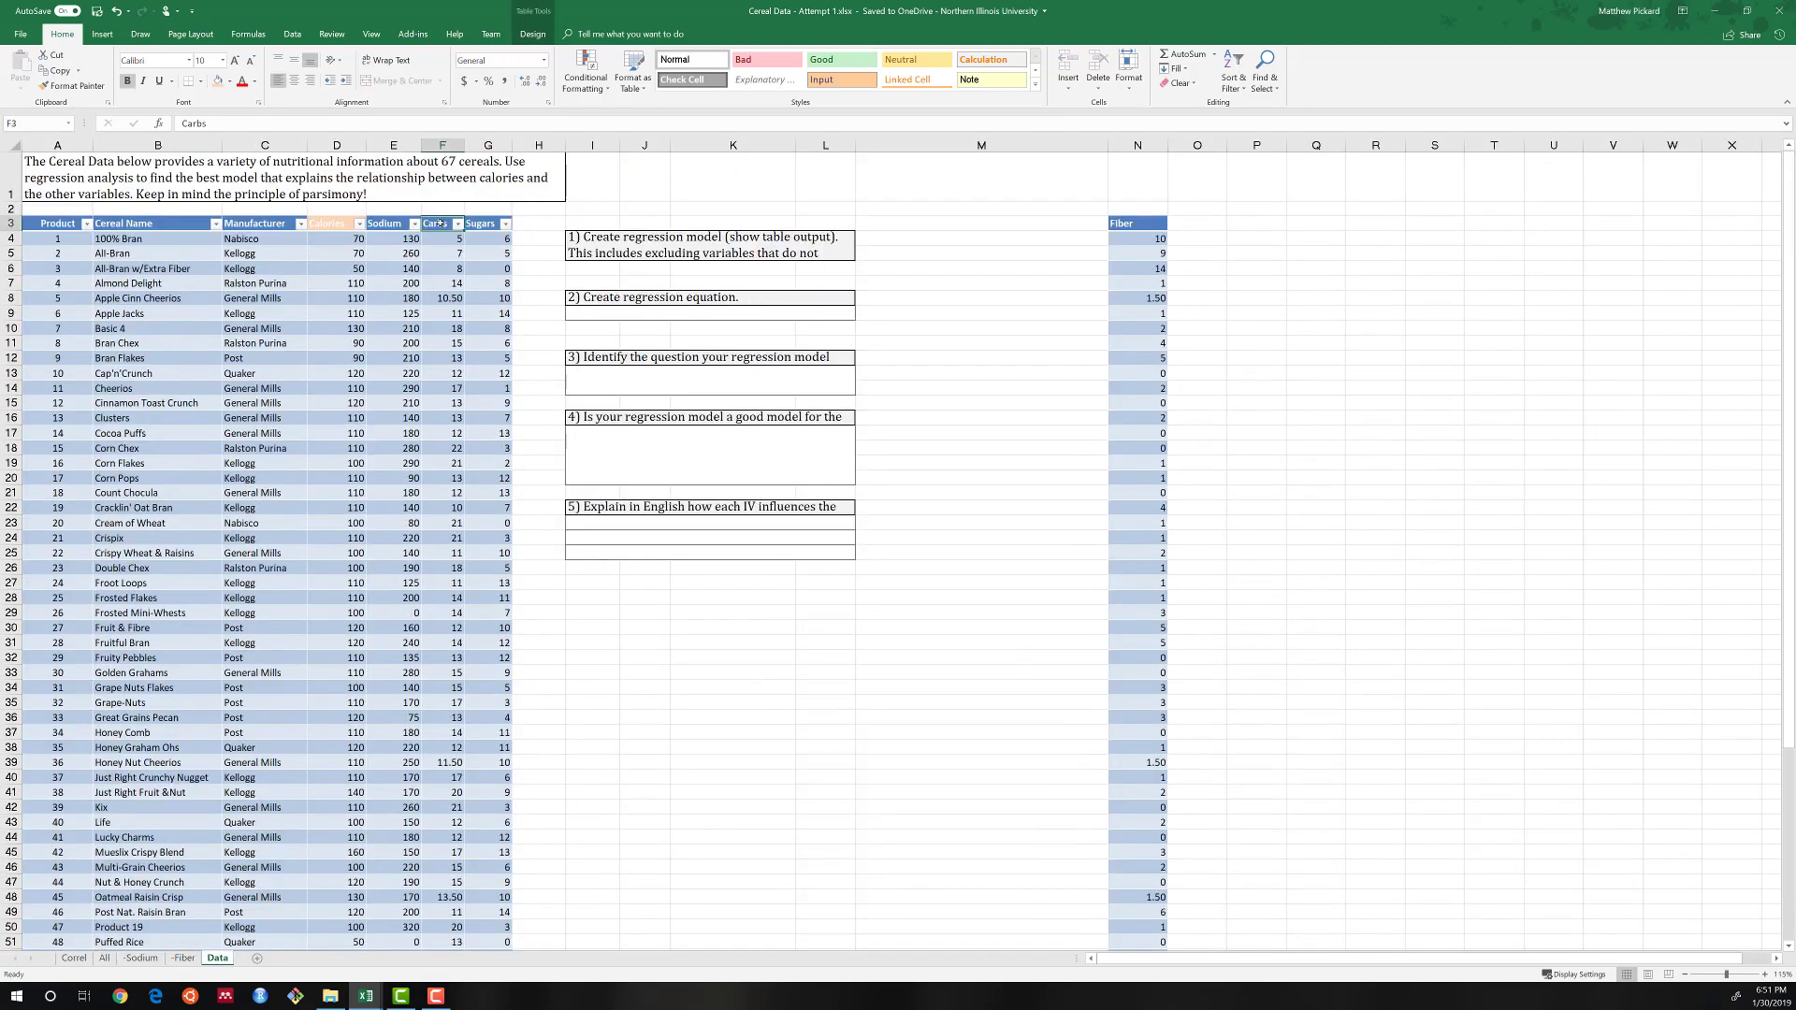
key("ctrl+shift+Down")
key("ctrl+c")
key("ctrl+BackSpace")
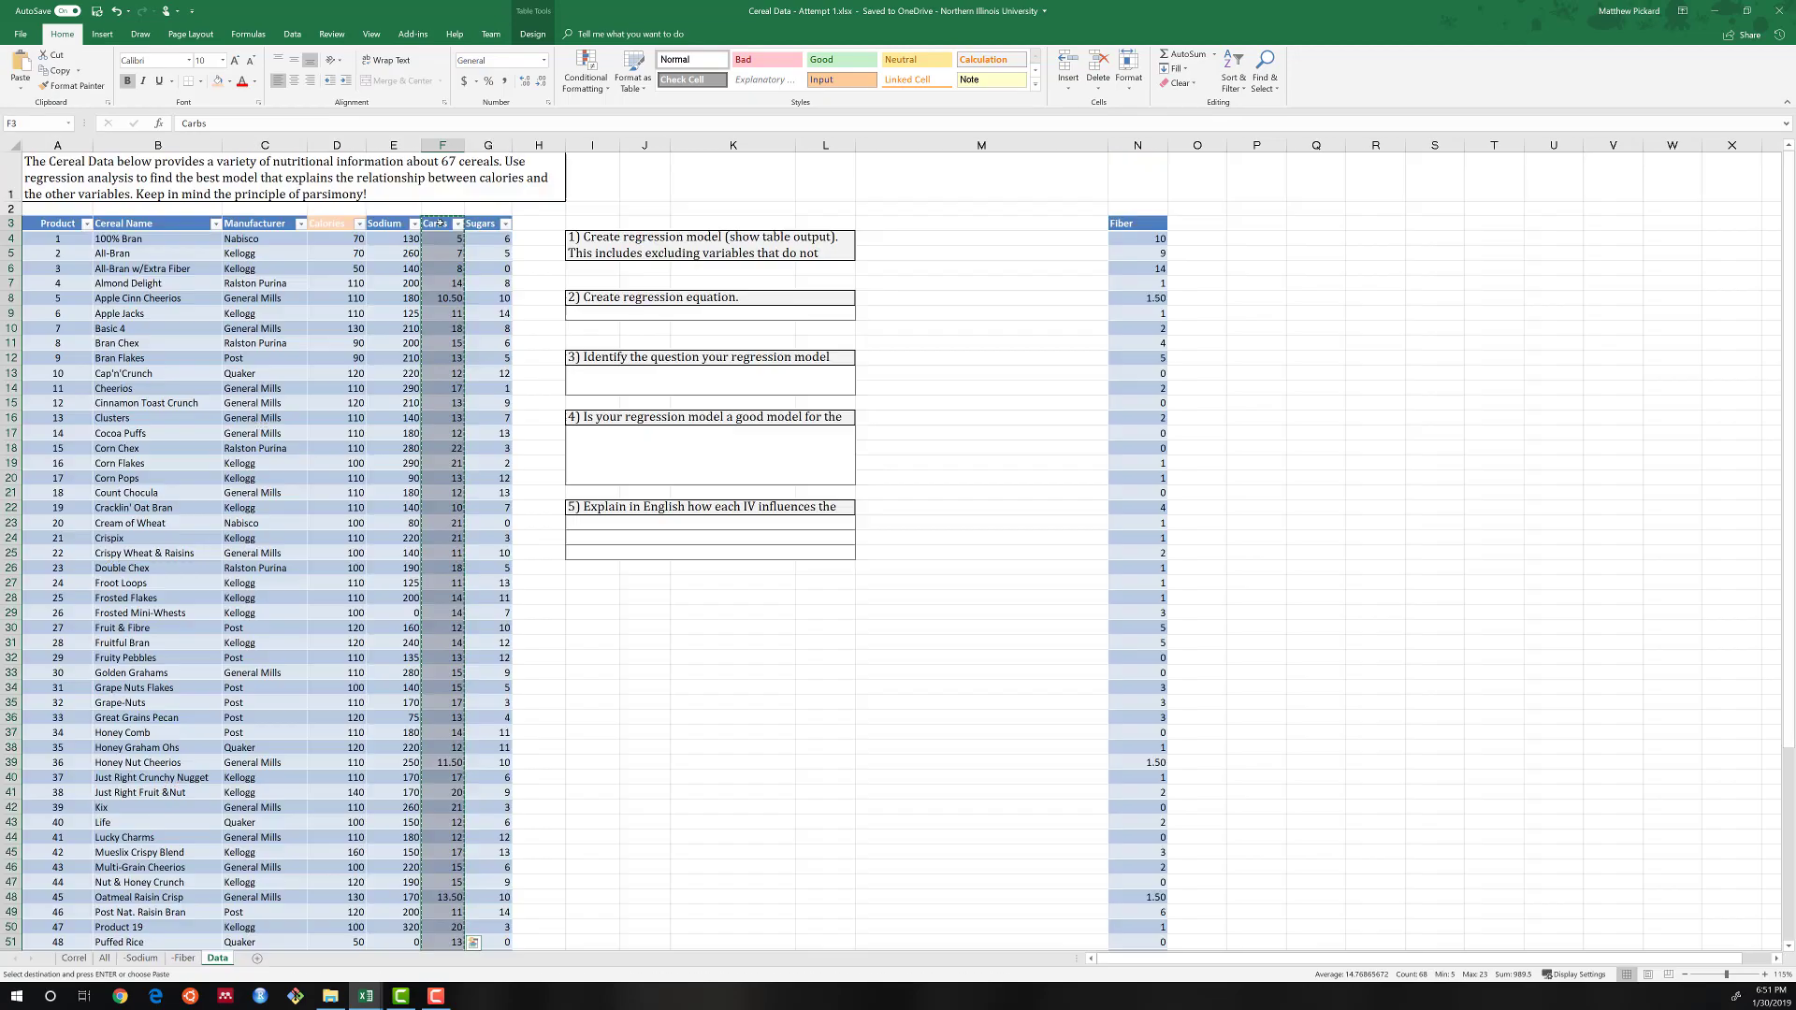
key("Right")
key("ctrl+Right")
key("Right")
key("Right")
key("Right")
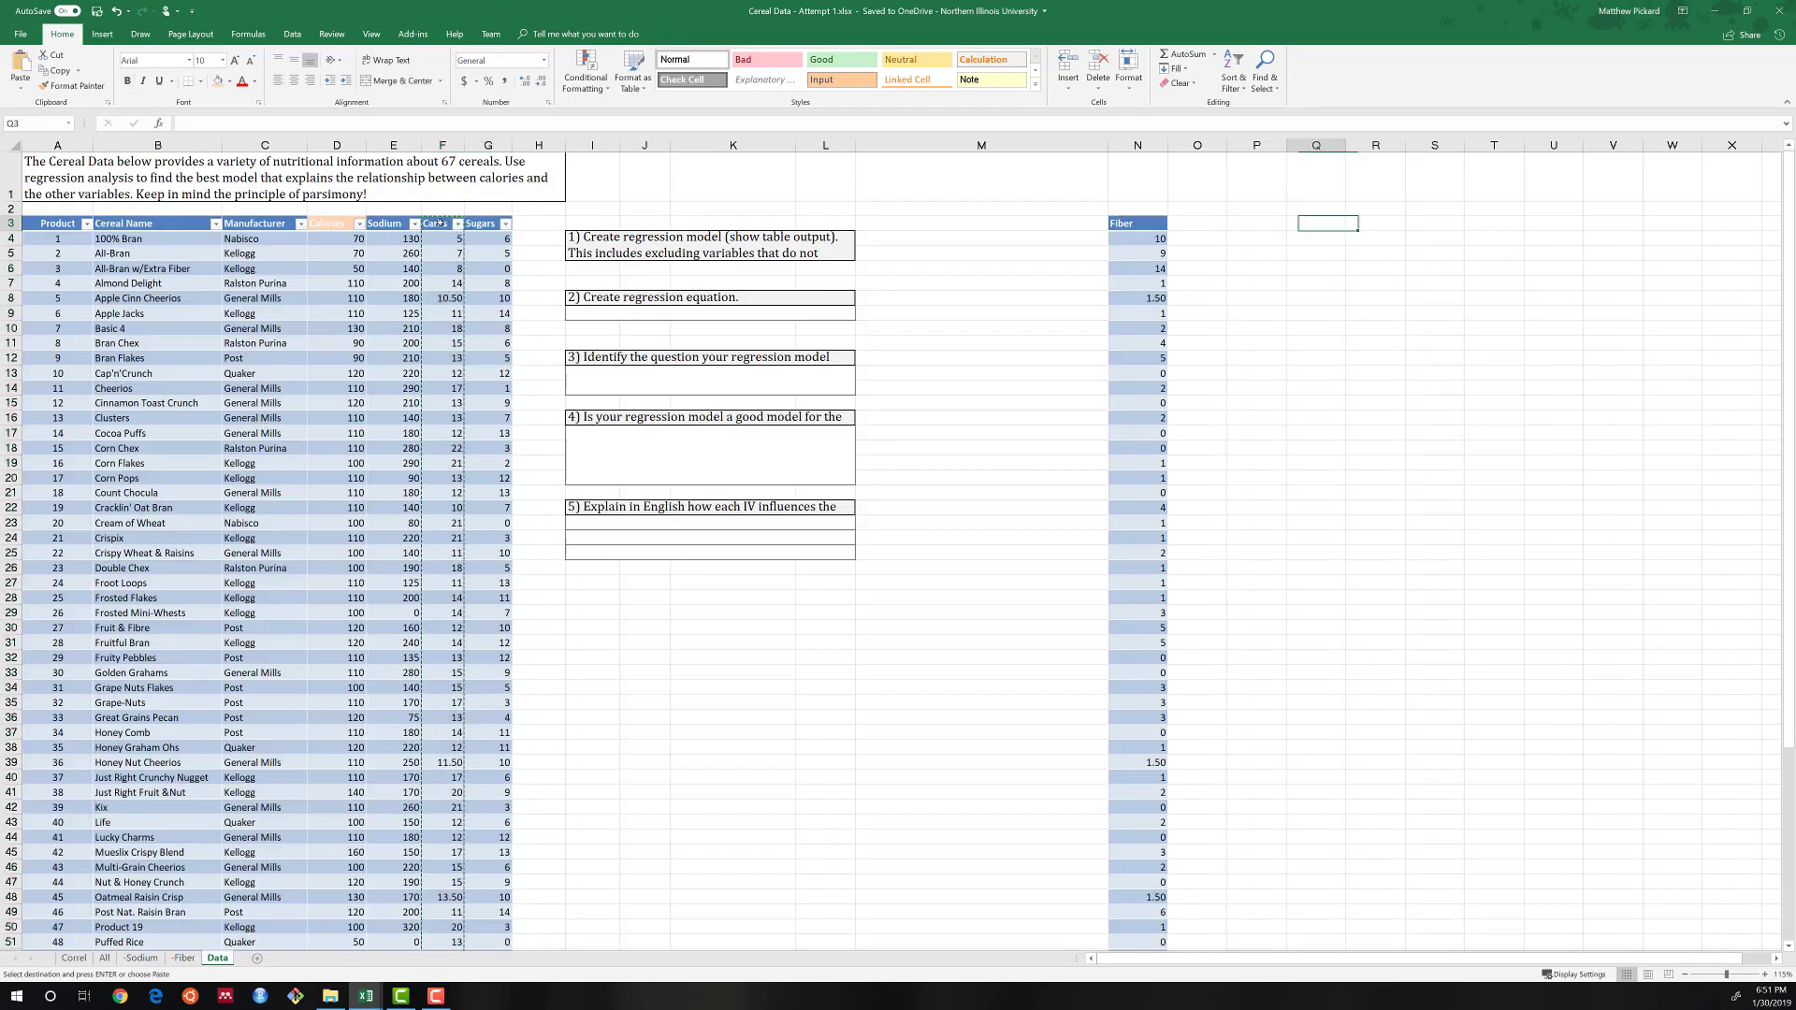
key("Left")
key("Left")
key("ctrl+v")
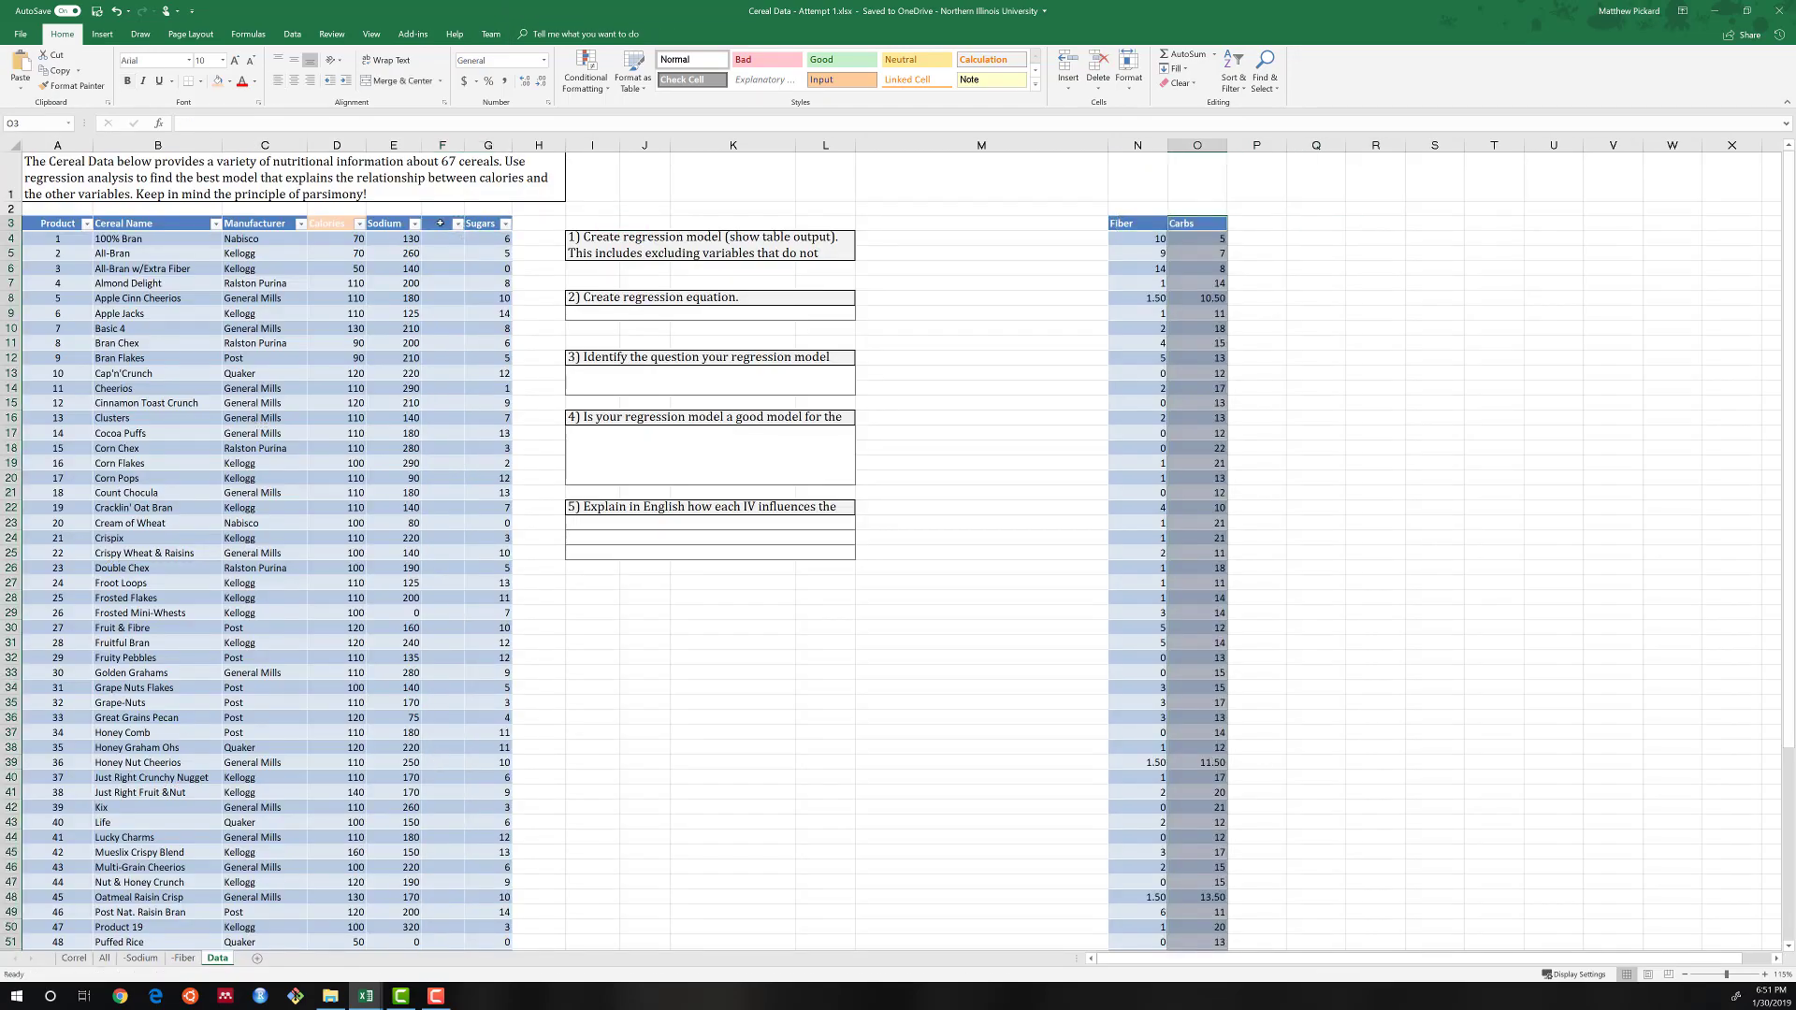
Move the Fiber column from column N back into the emptied column F of the cereal table, between Sodium and Sugars.
key("Left")
key("ctrl+shift+Down")
key("ctrl+x")
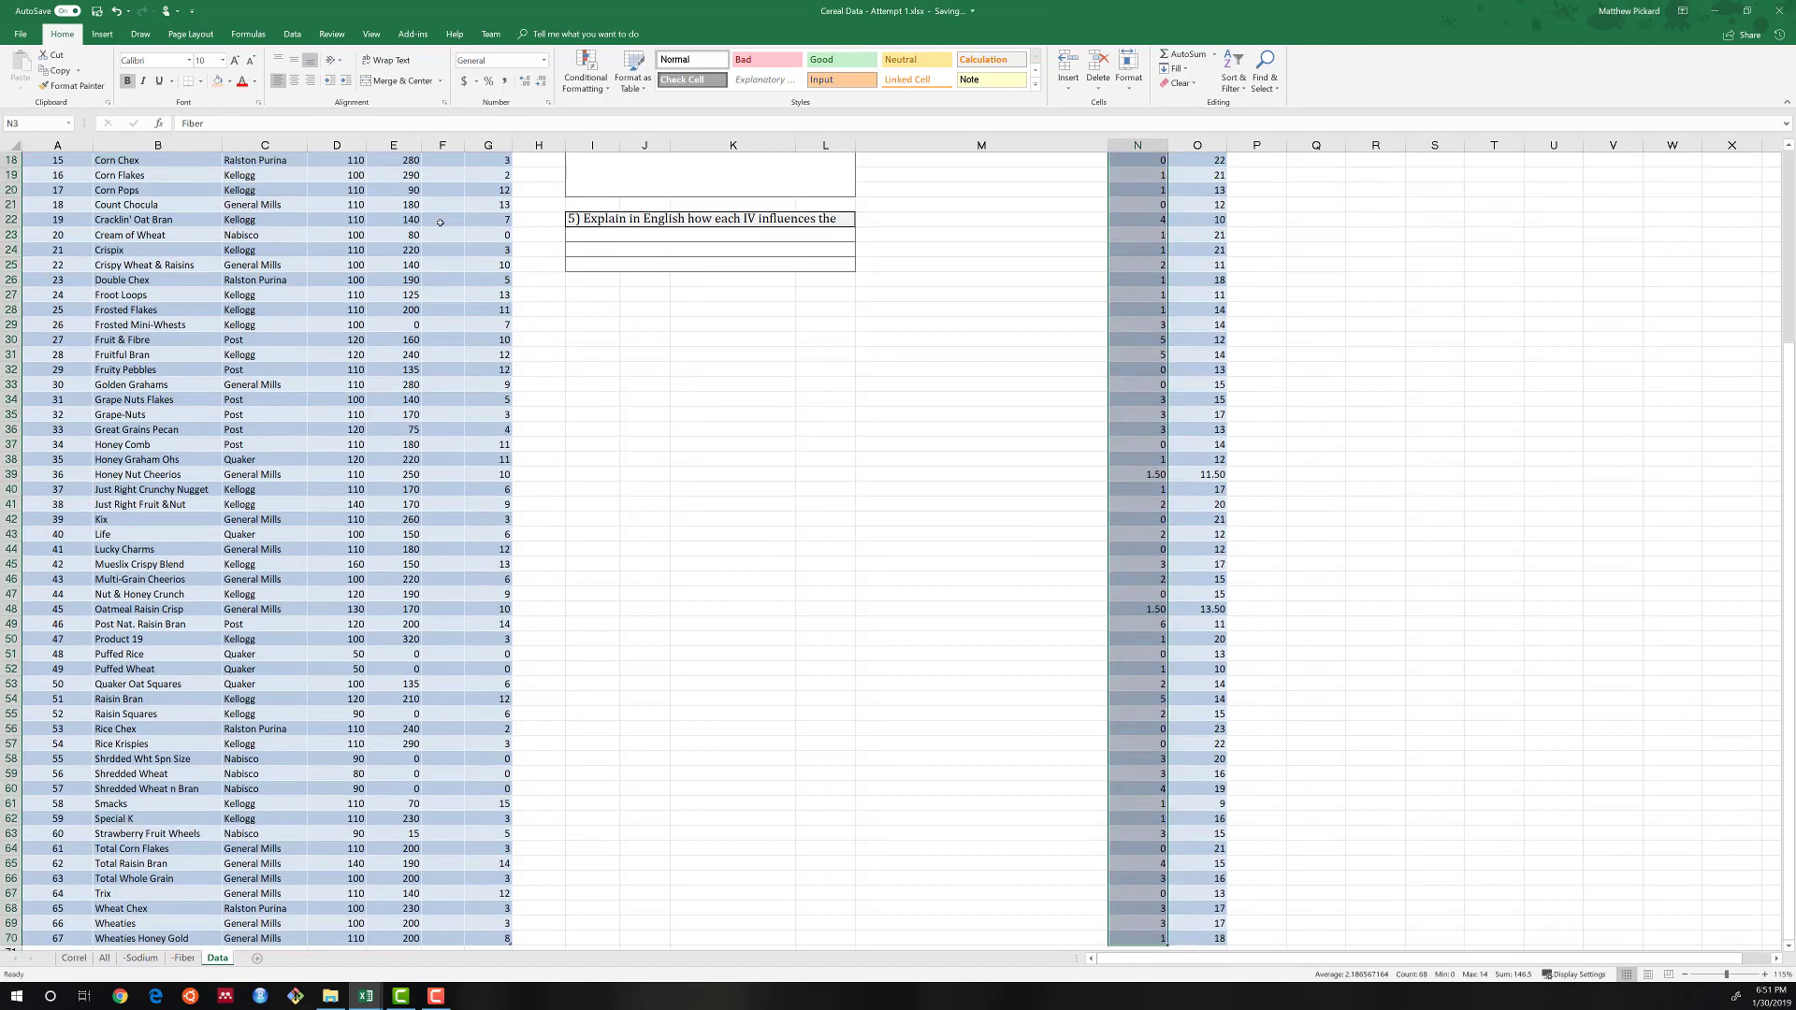
key("Left")
key("Left")
key("Left")
key("Left")
key("Left")
key("Left")
key("Left")
key("Left")
key("Left")
left_click(440, 223)
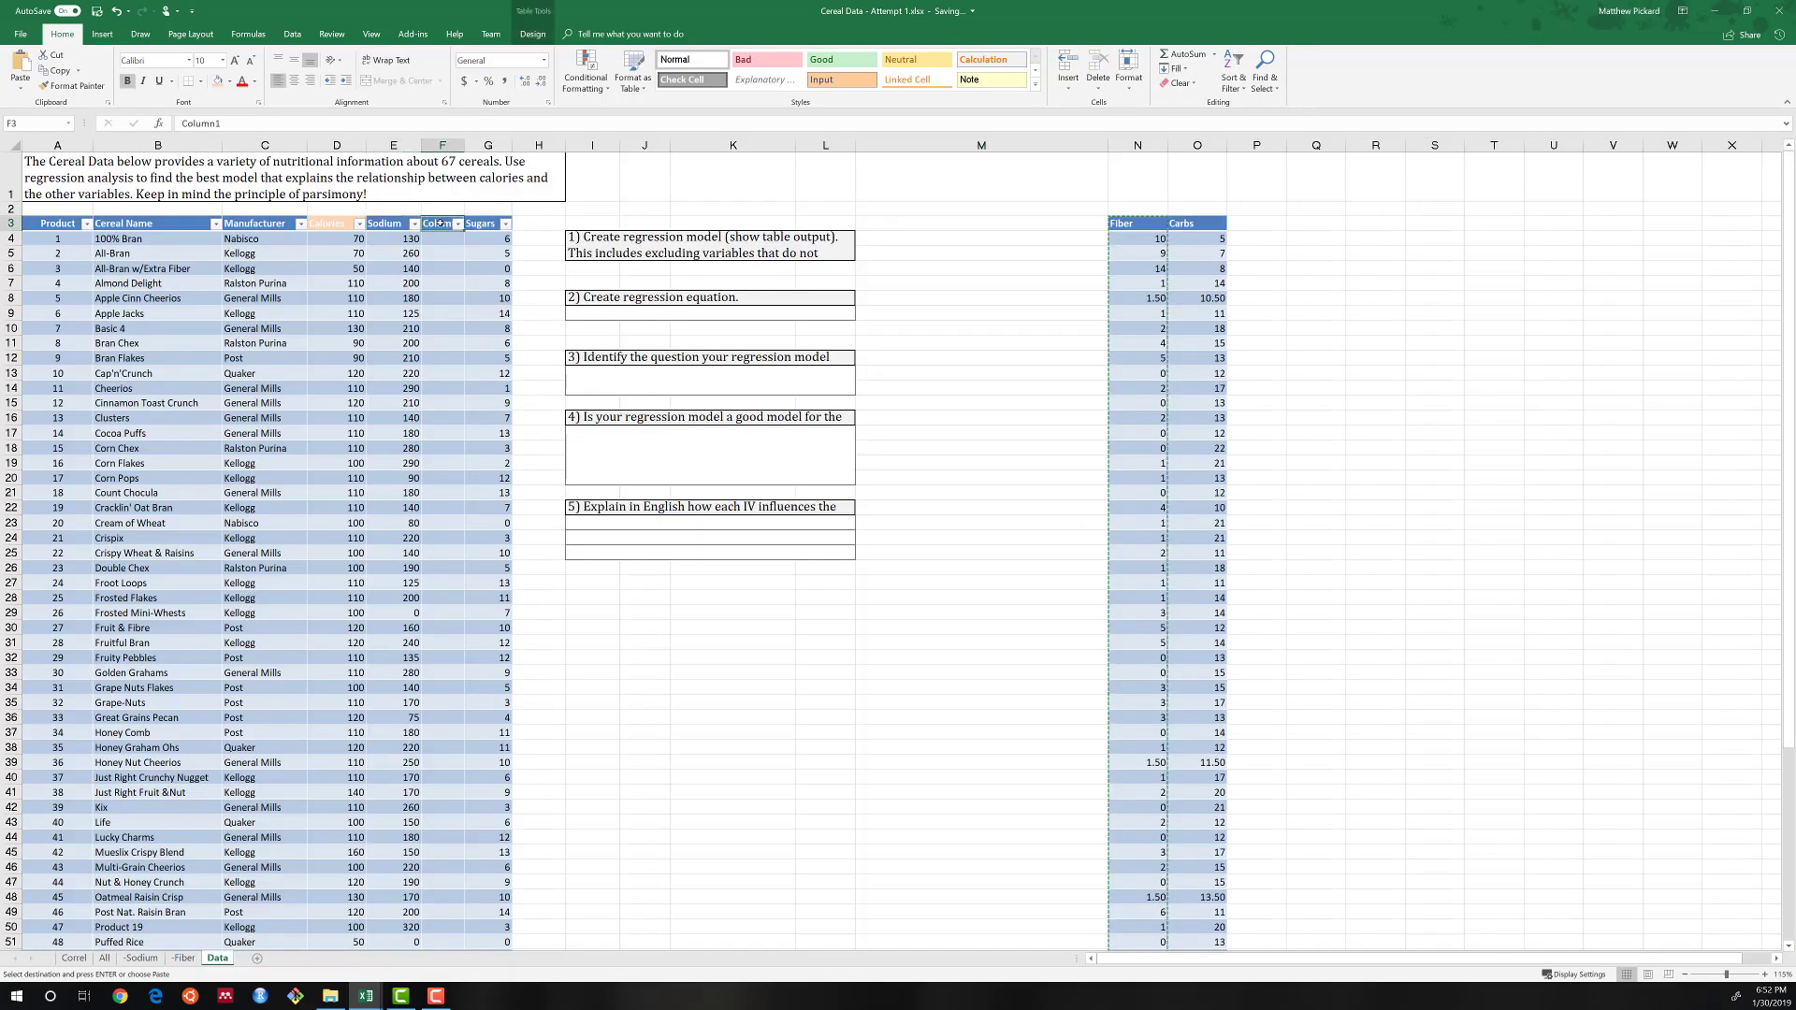
key("ctrl+v")
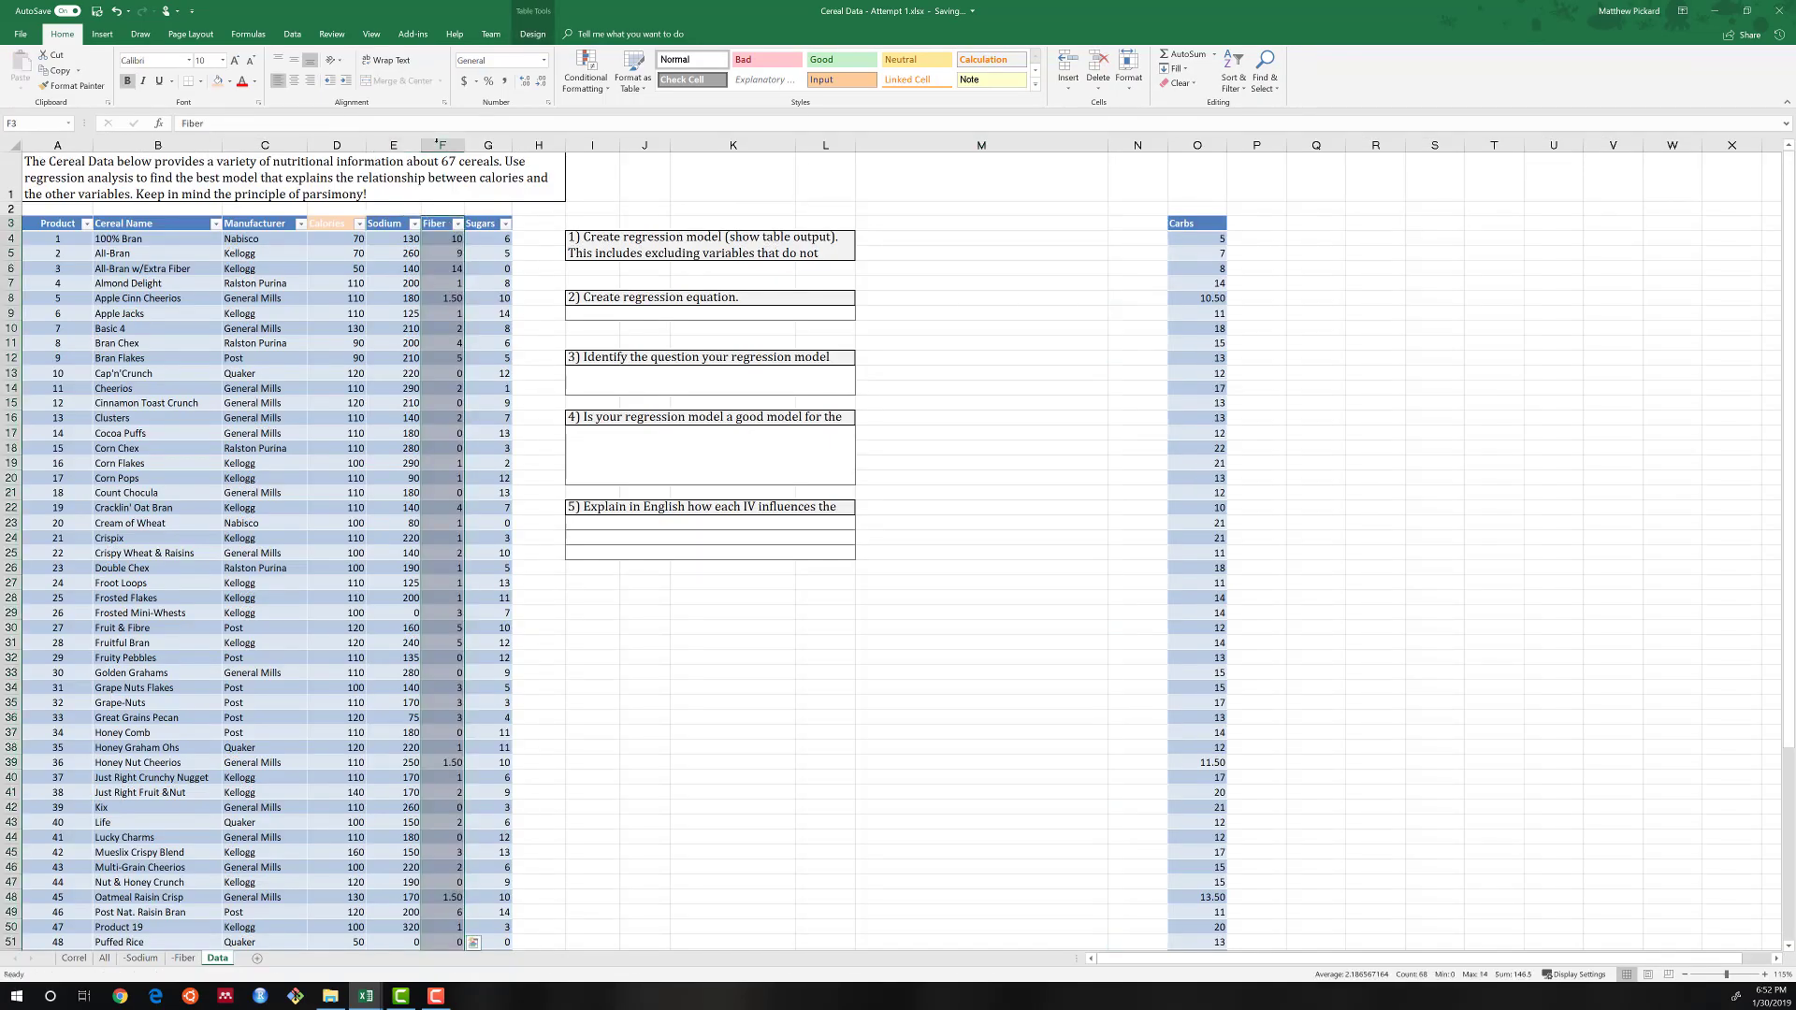
Rerun the Calories regression with Sodium, Fiber and Sugars, E3:G70, as the X range, outputting to a new worksheet named -Carb.
left_click(293, 34)
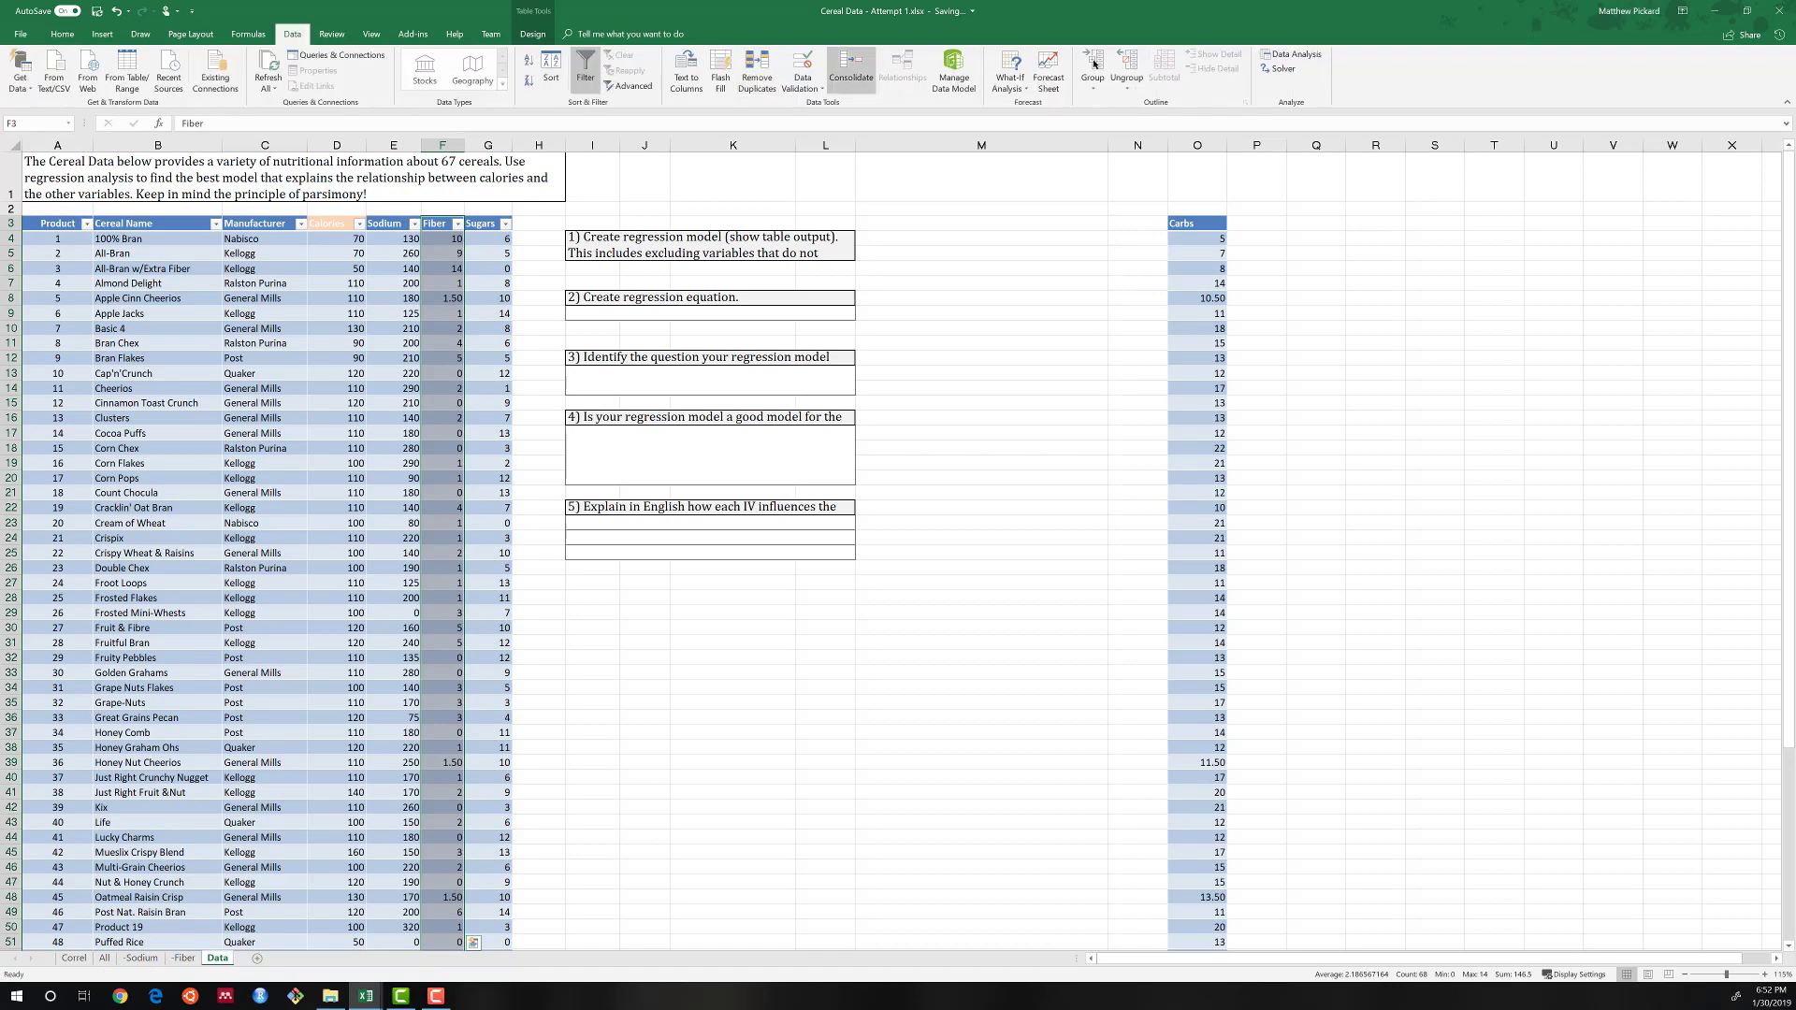
left_click(1289, 54)
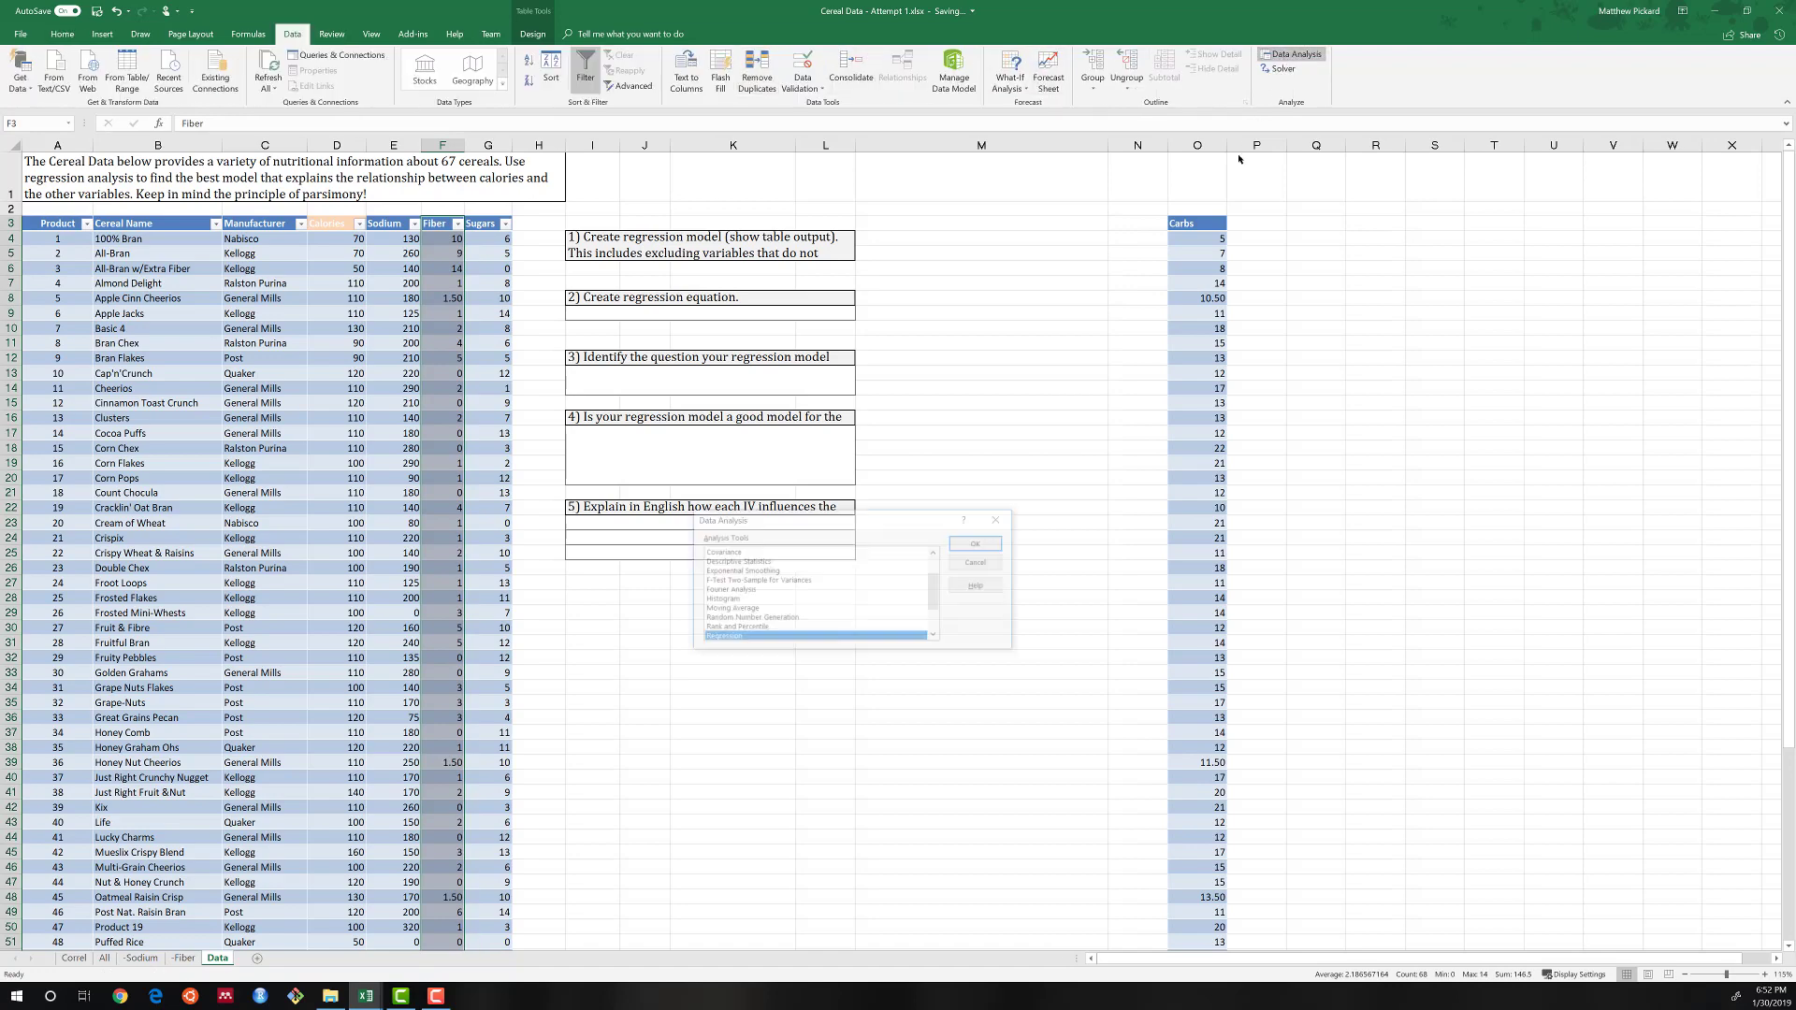
left_click(975, 543)
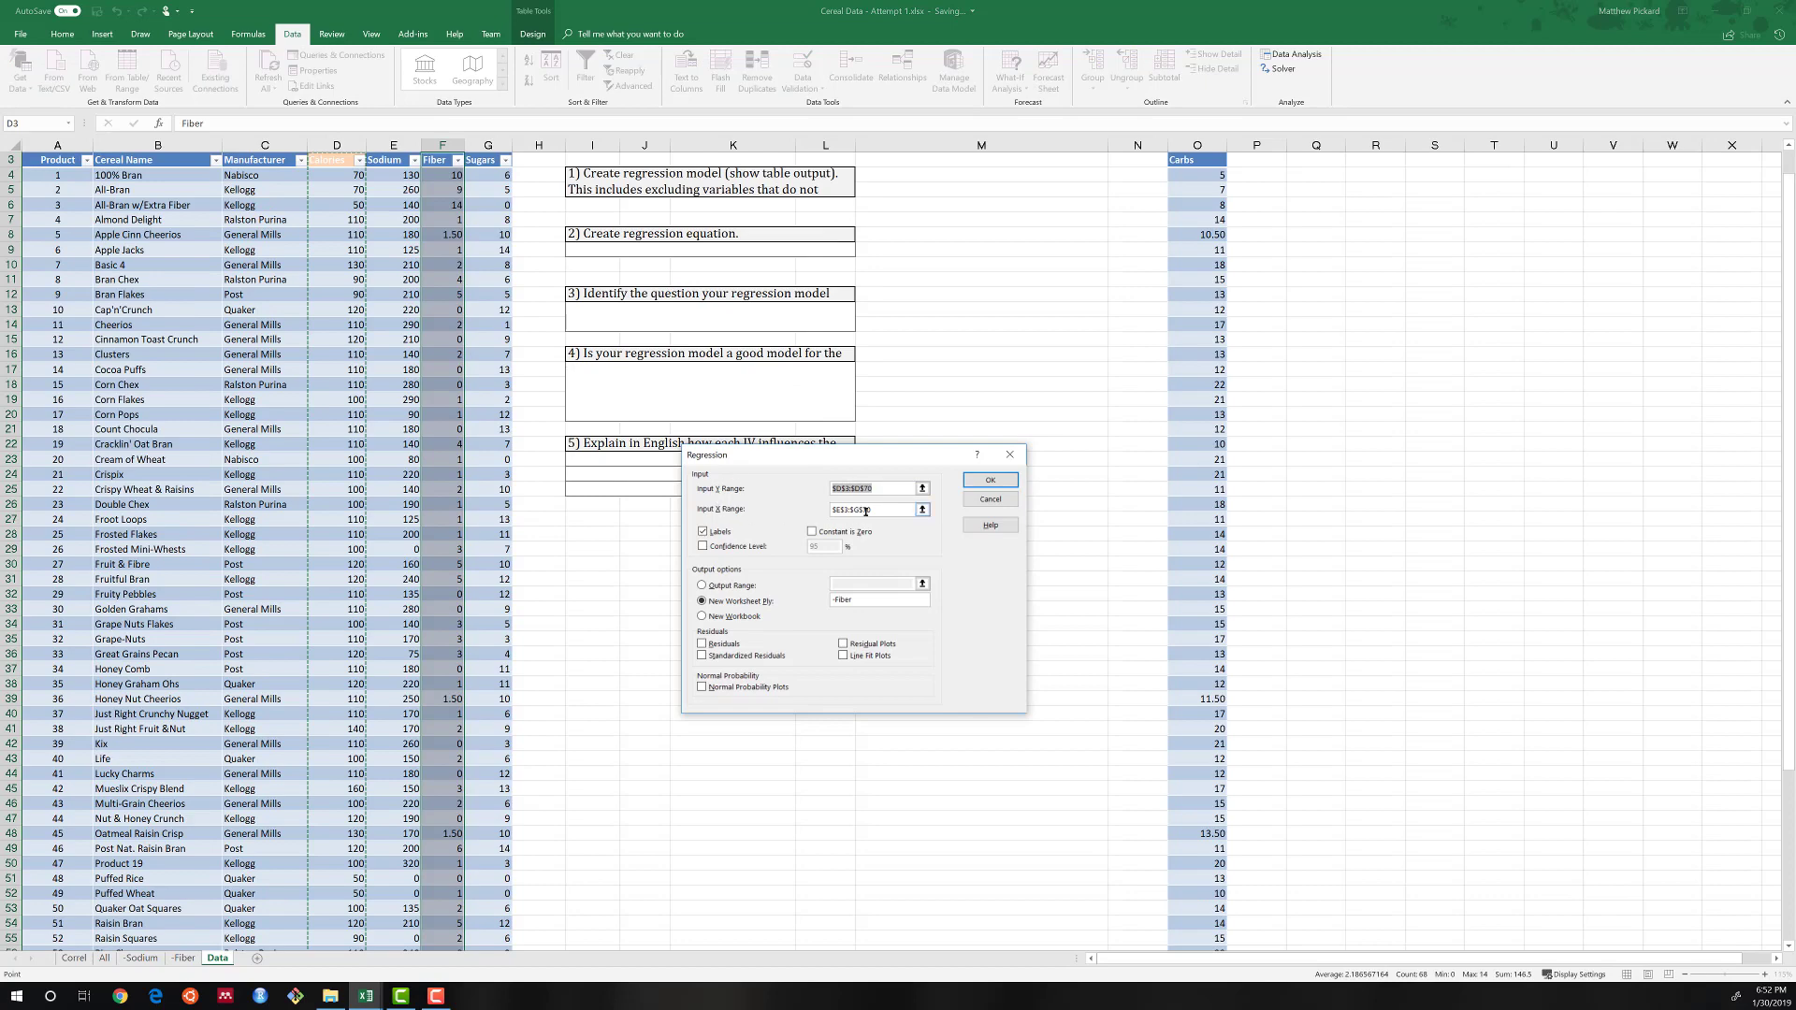
left_click(922, 509)
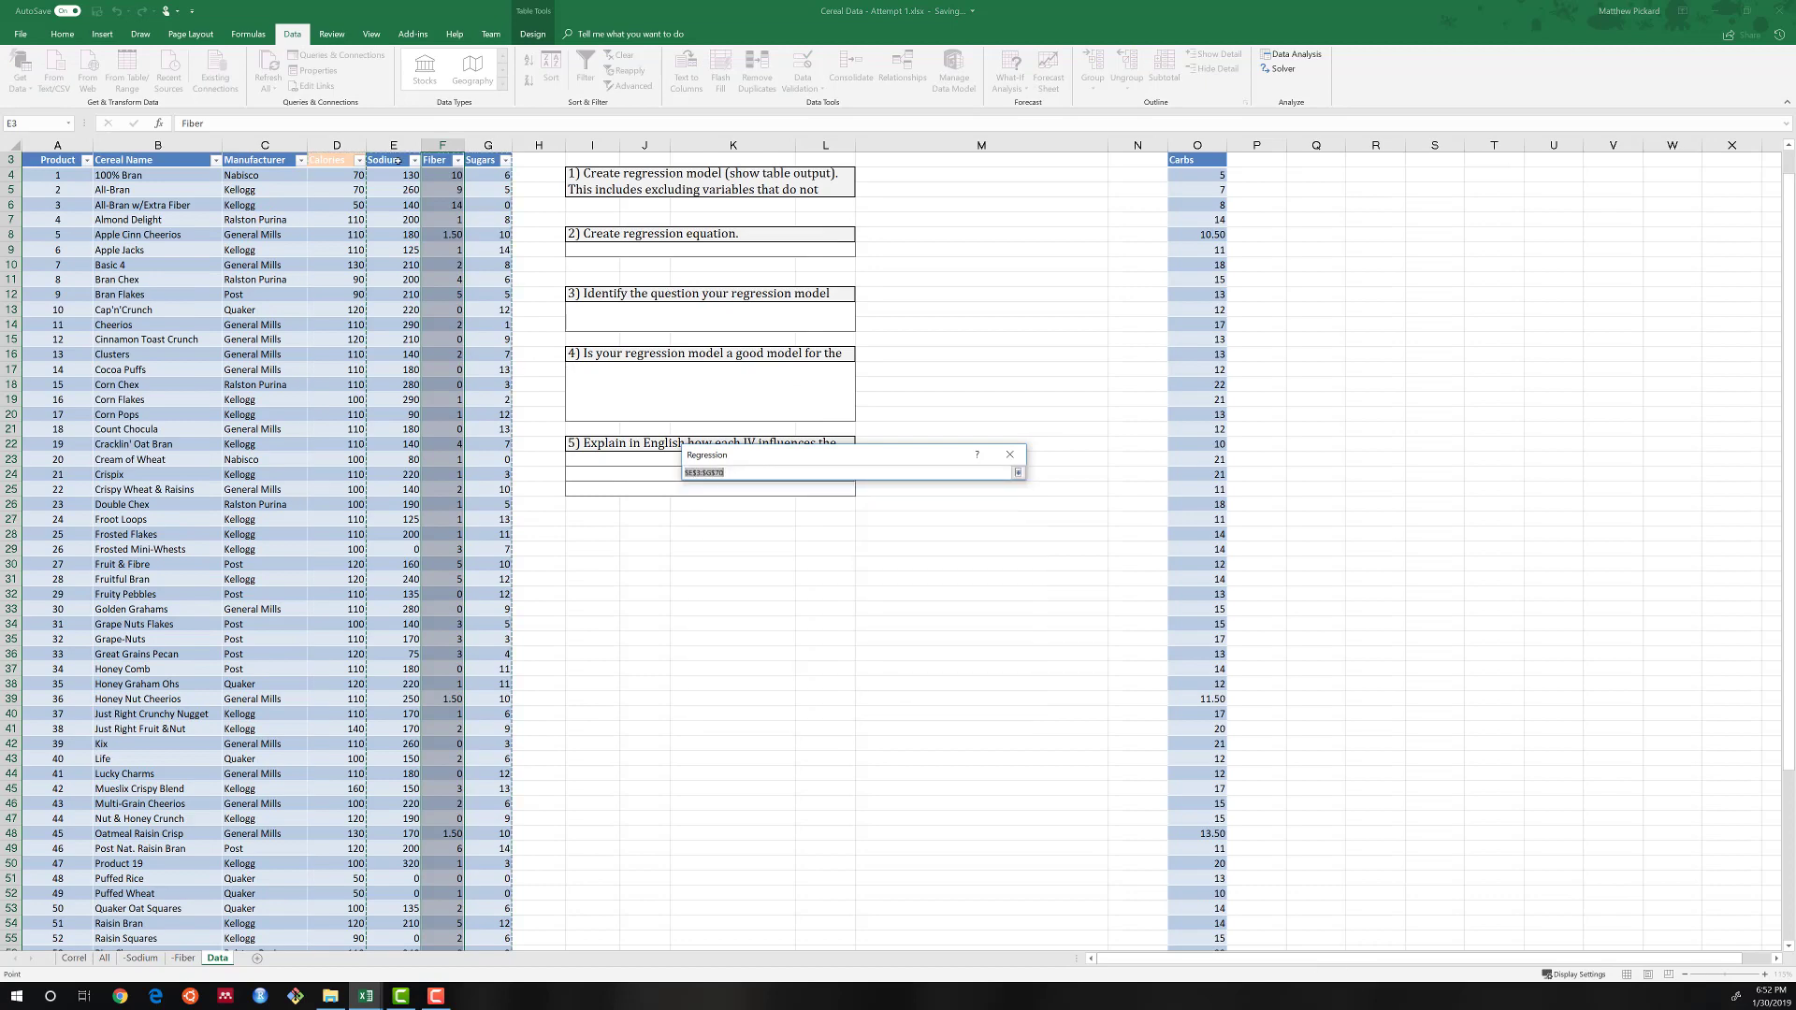
left_click(398, 160)
key("ctrl+shift+Right")
key("ctrl+shift+Down")
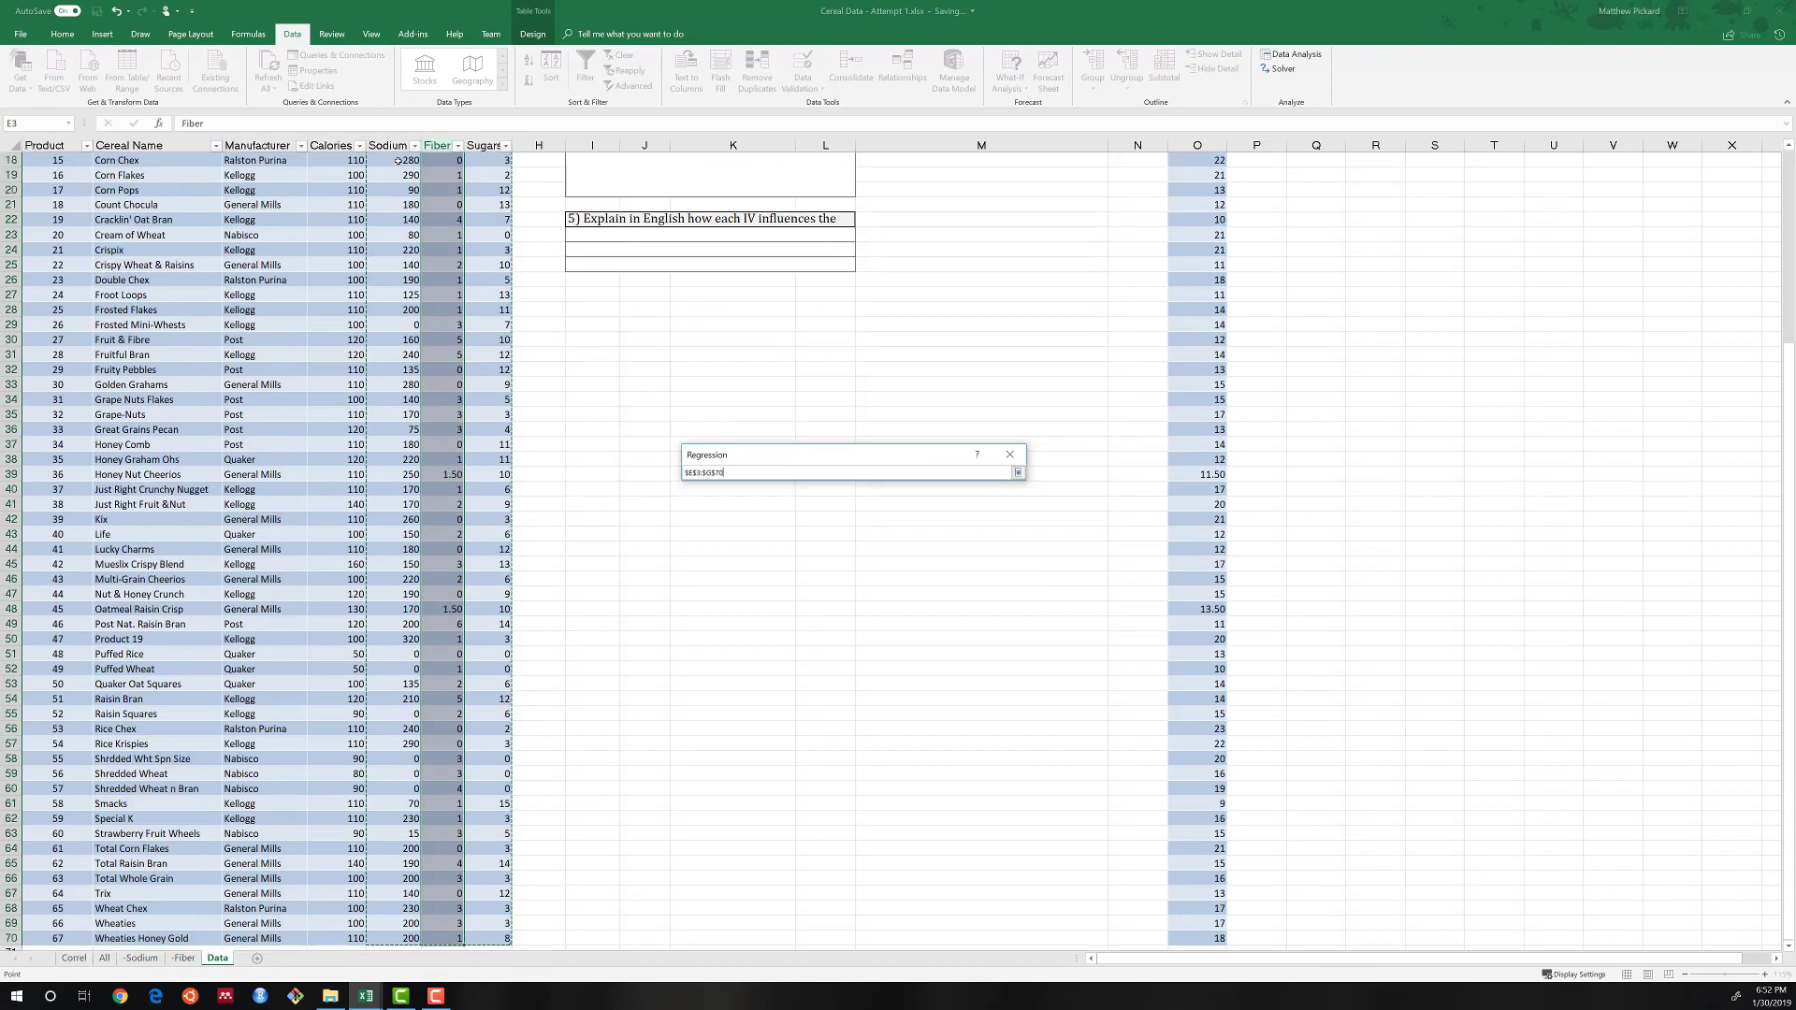
key("Return")
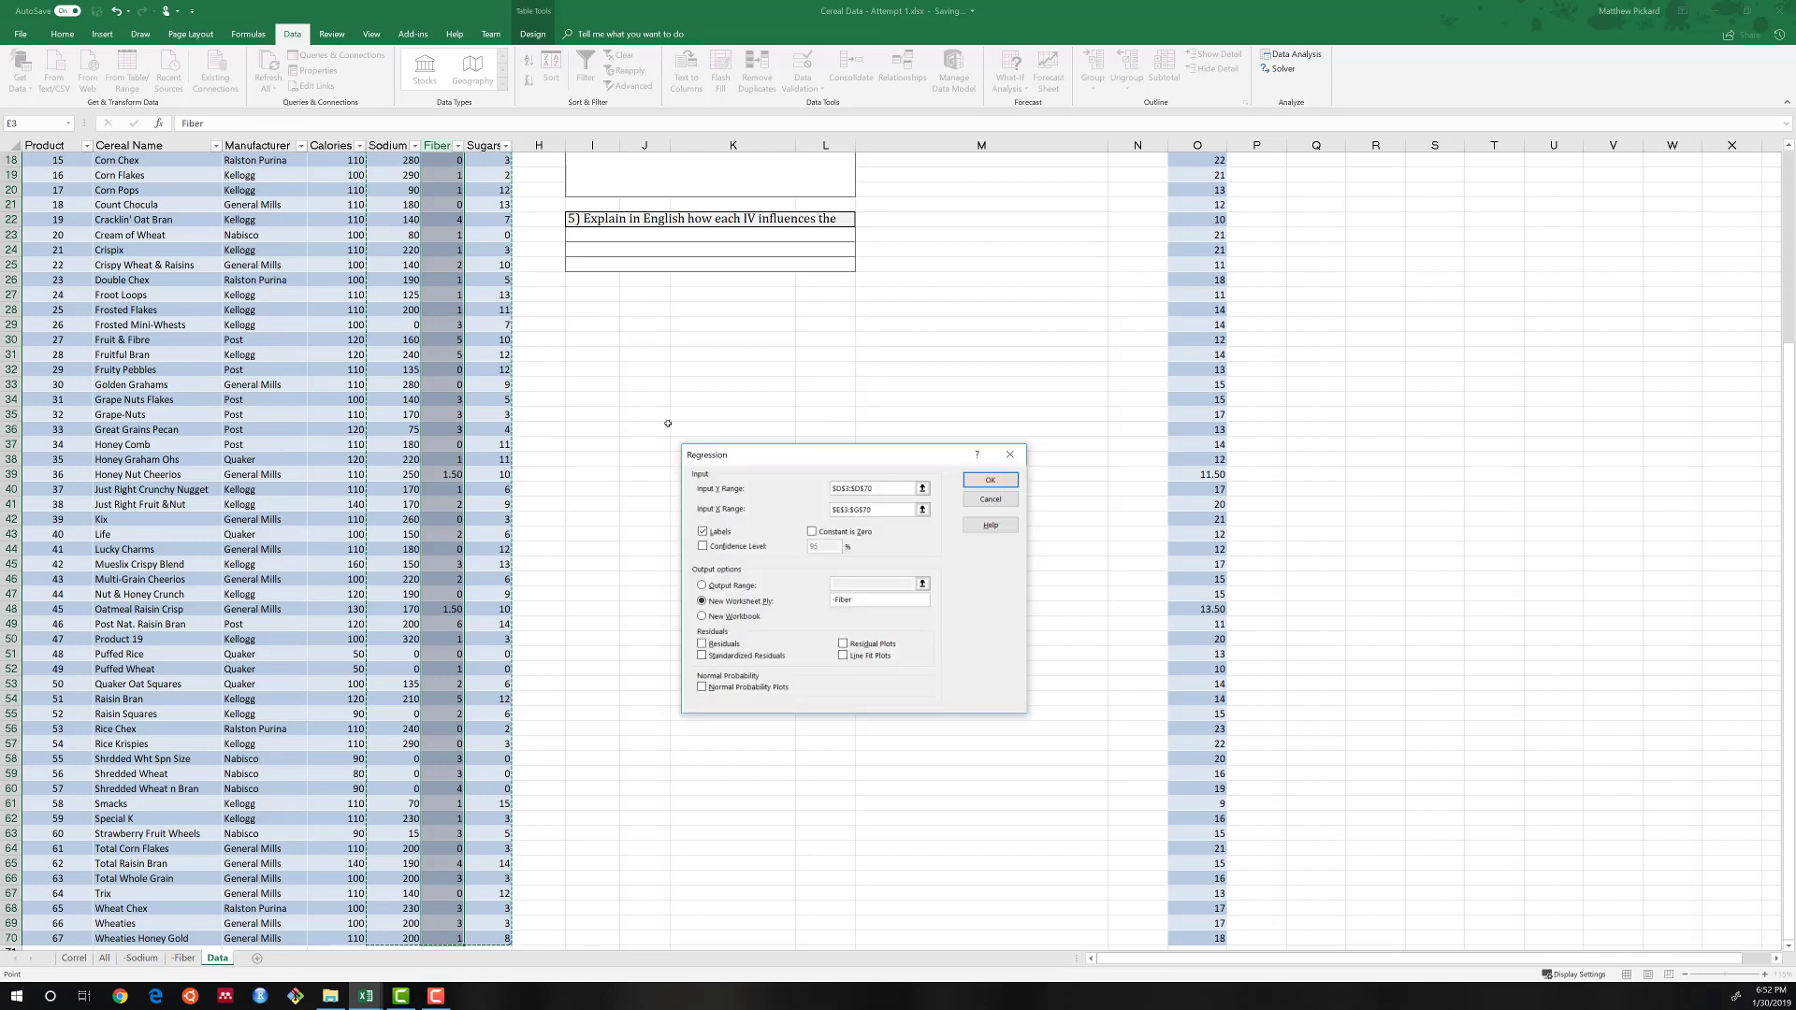
double_click(858, 602)
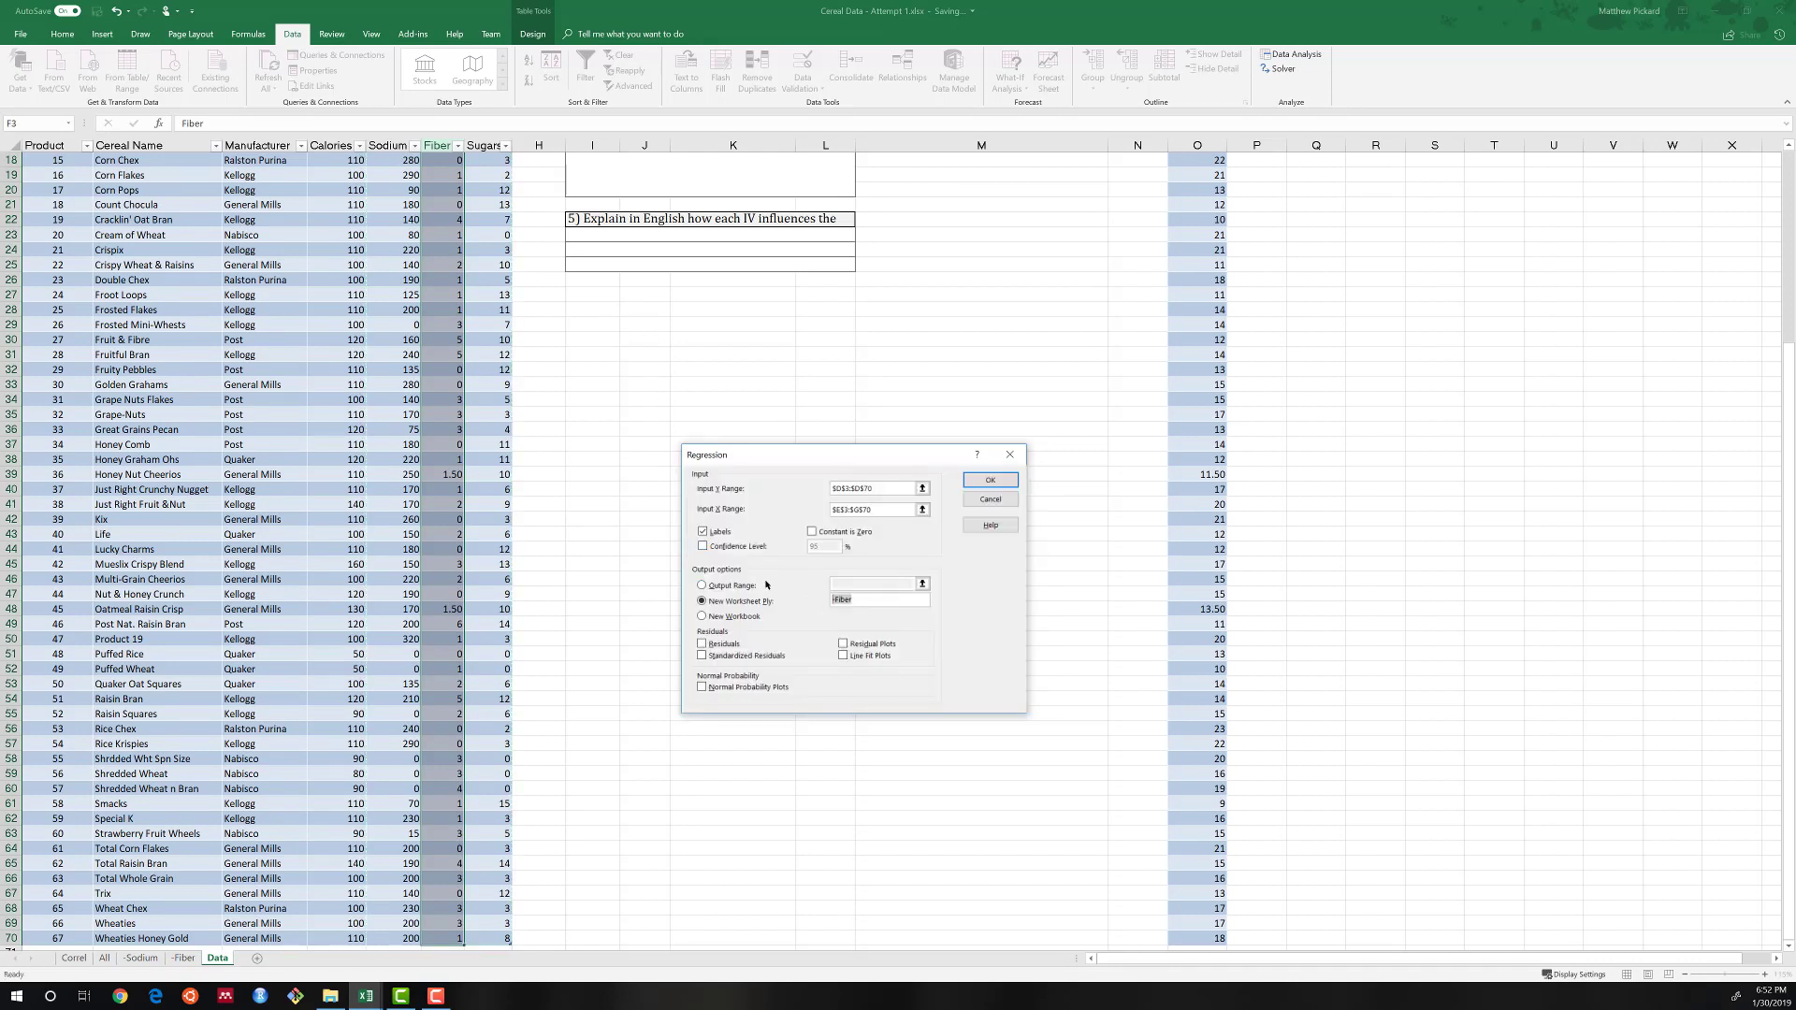
type("-Carb")
key("Return")
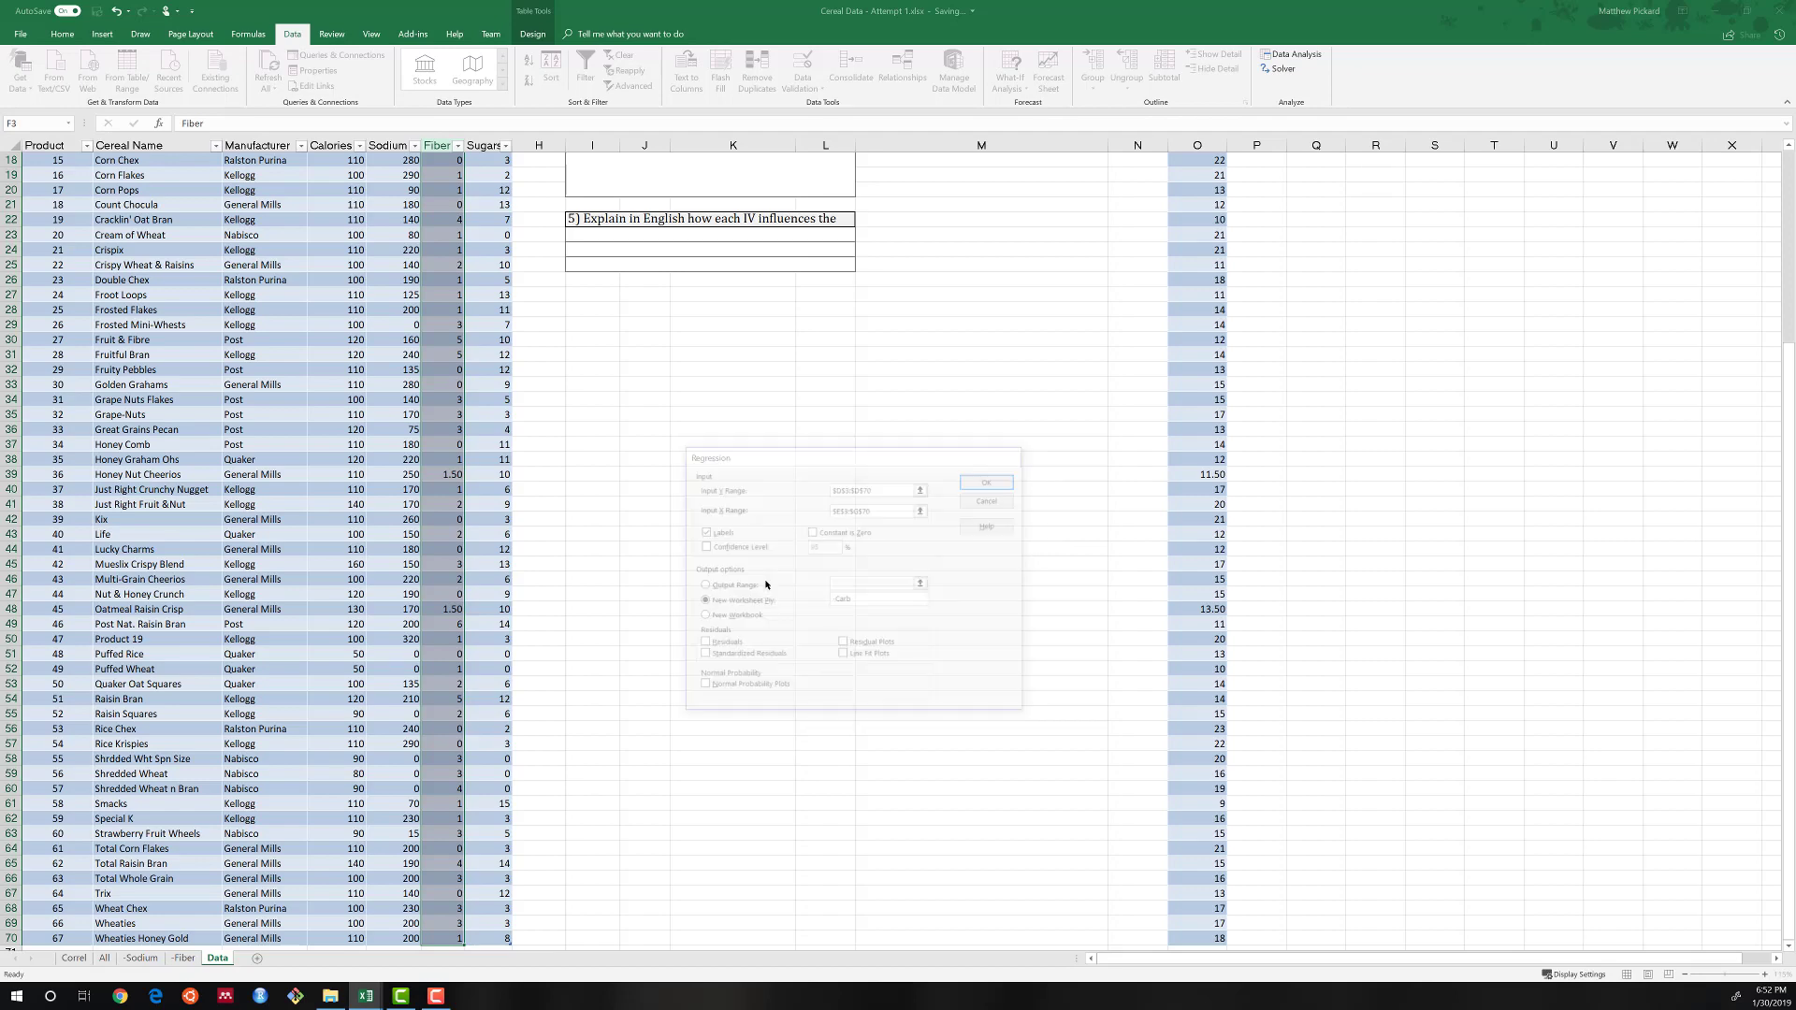
Set the -Carb regression output's font to Cambria and autofit columns A to I.
left_click(62, 33)
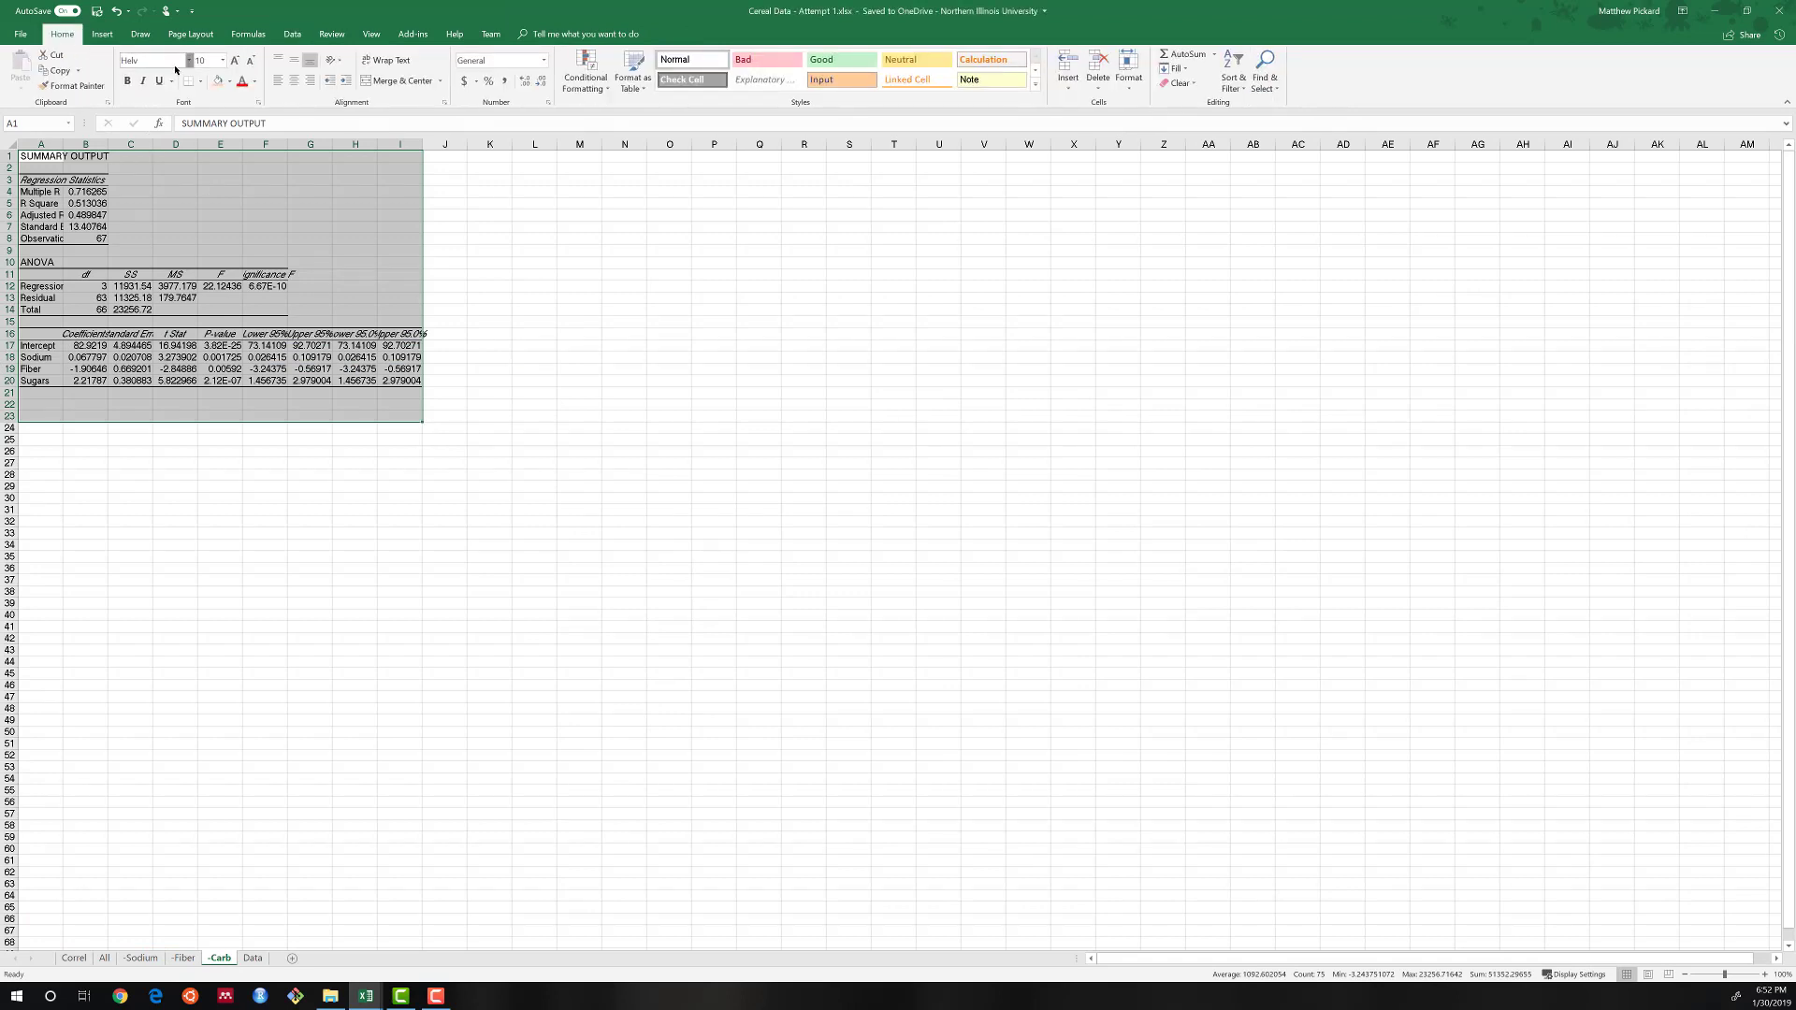
left_click(189, 60)
left_click(161, 95)
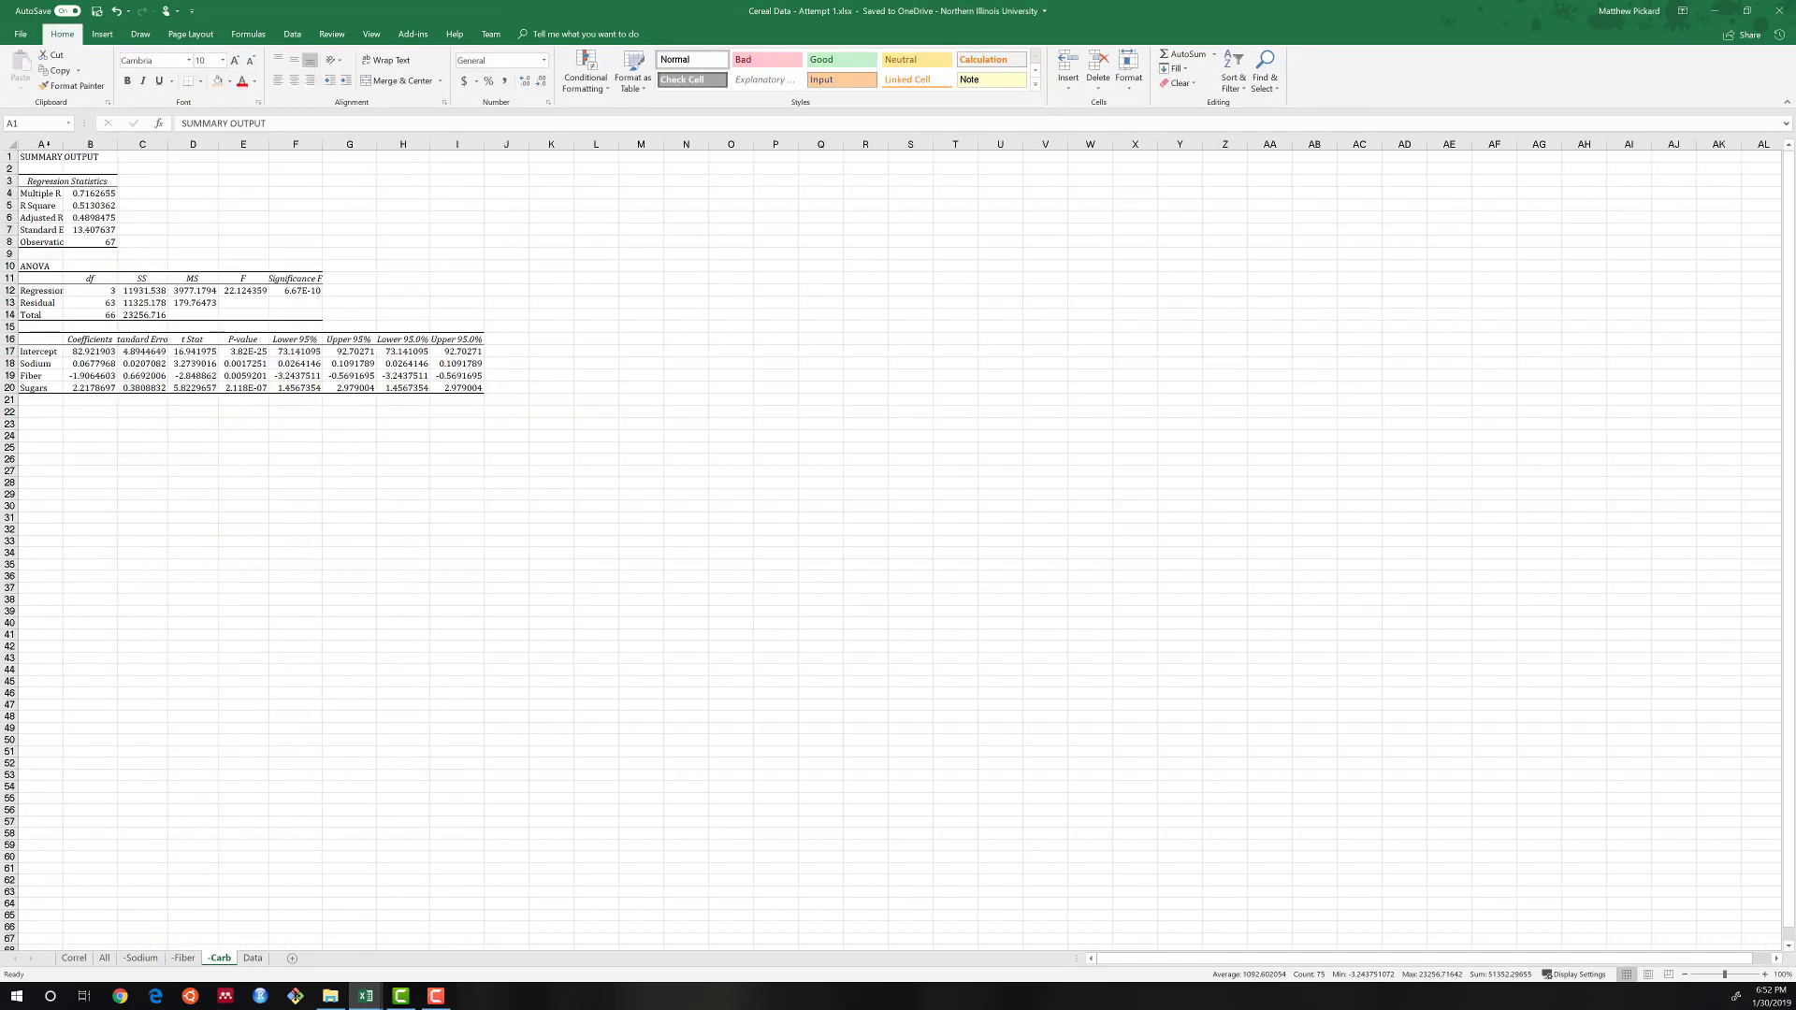
left_click_drag(41, 145, 440, 157)
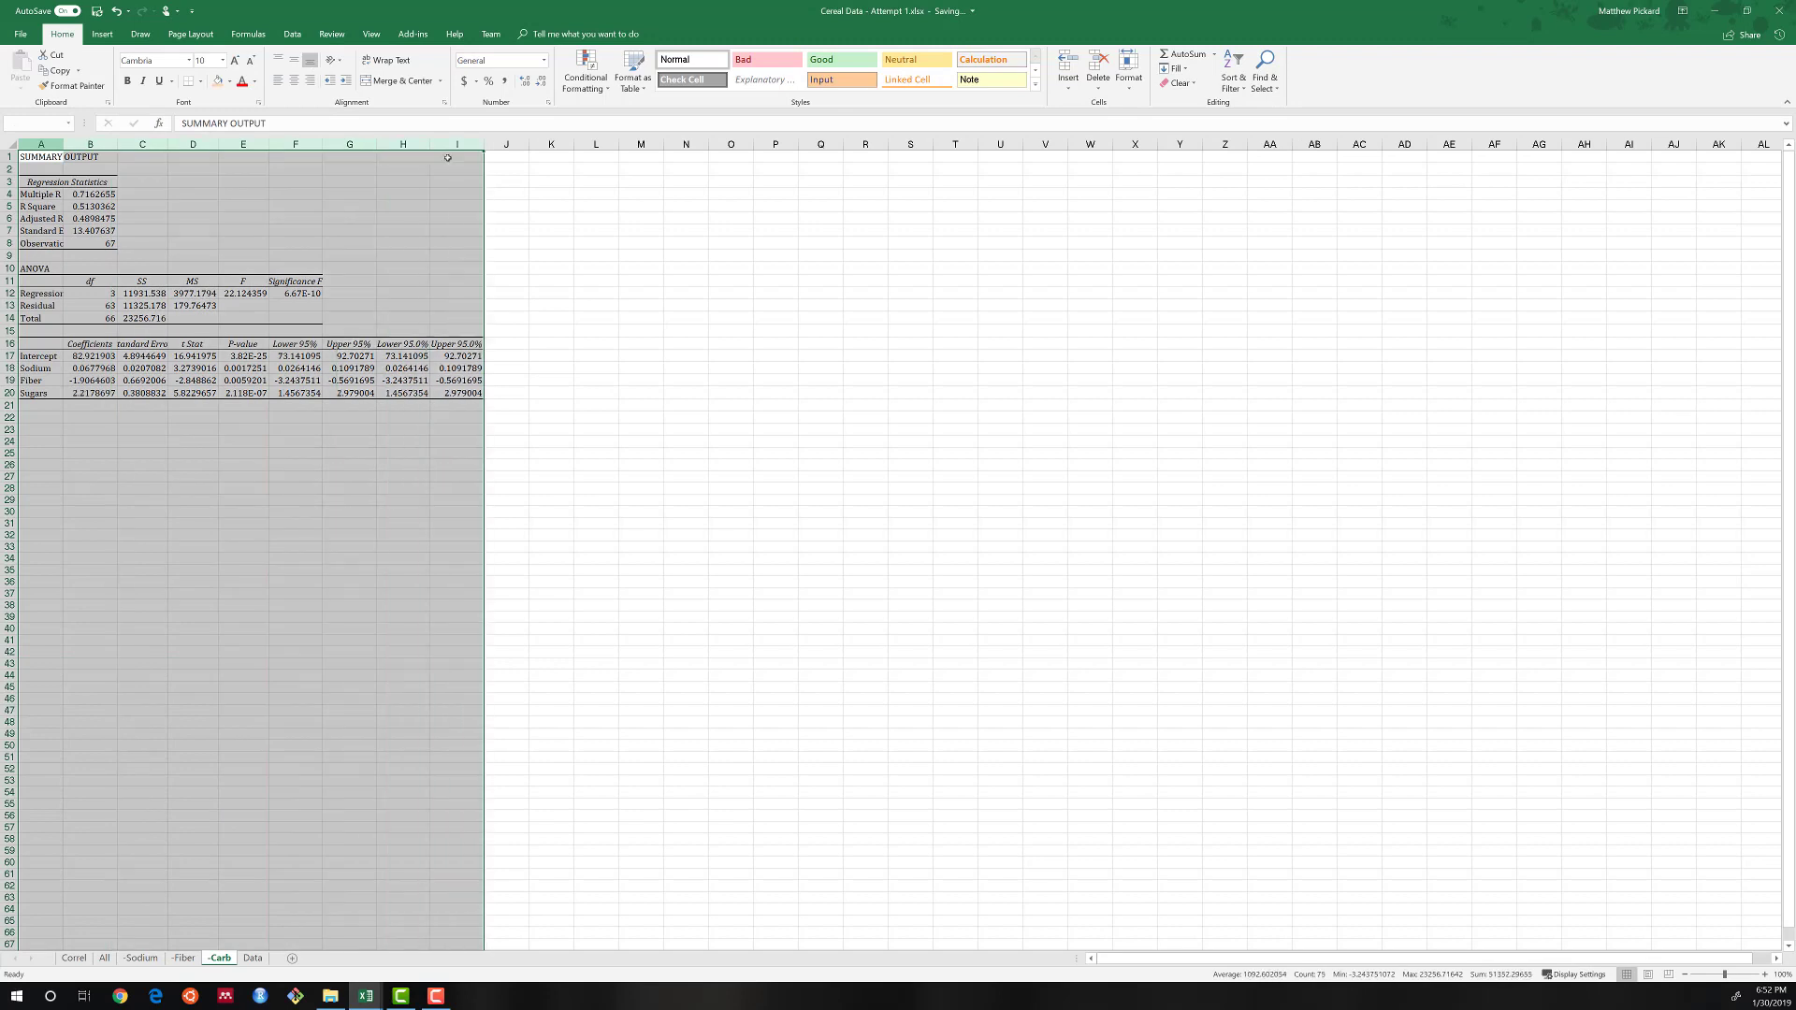
double_click(168, 144)
scroll(222, 343, "up", 2)
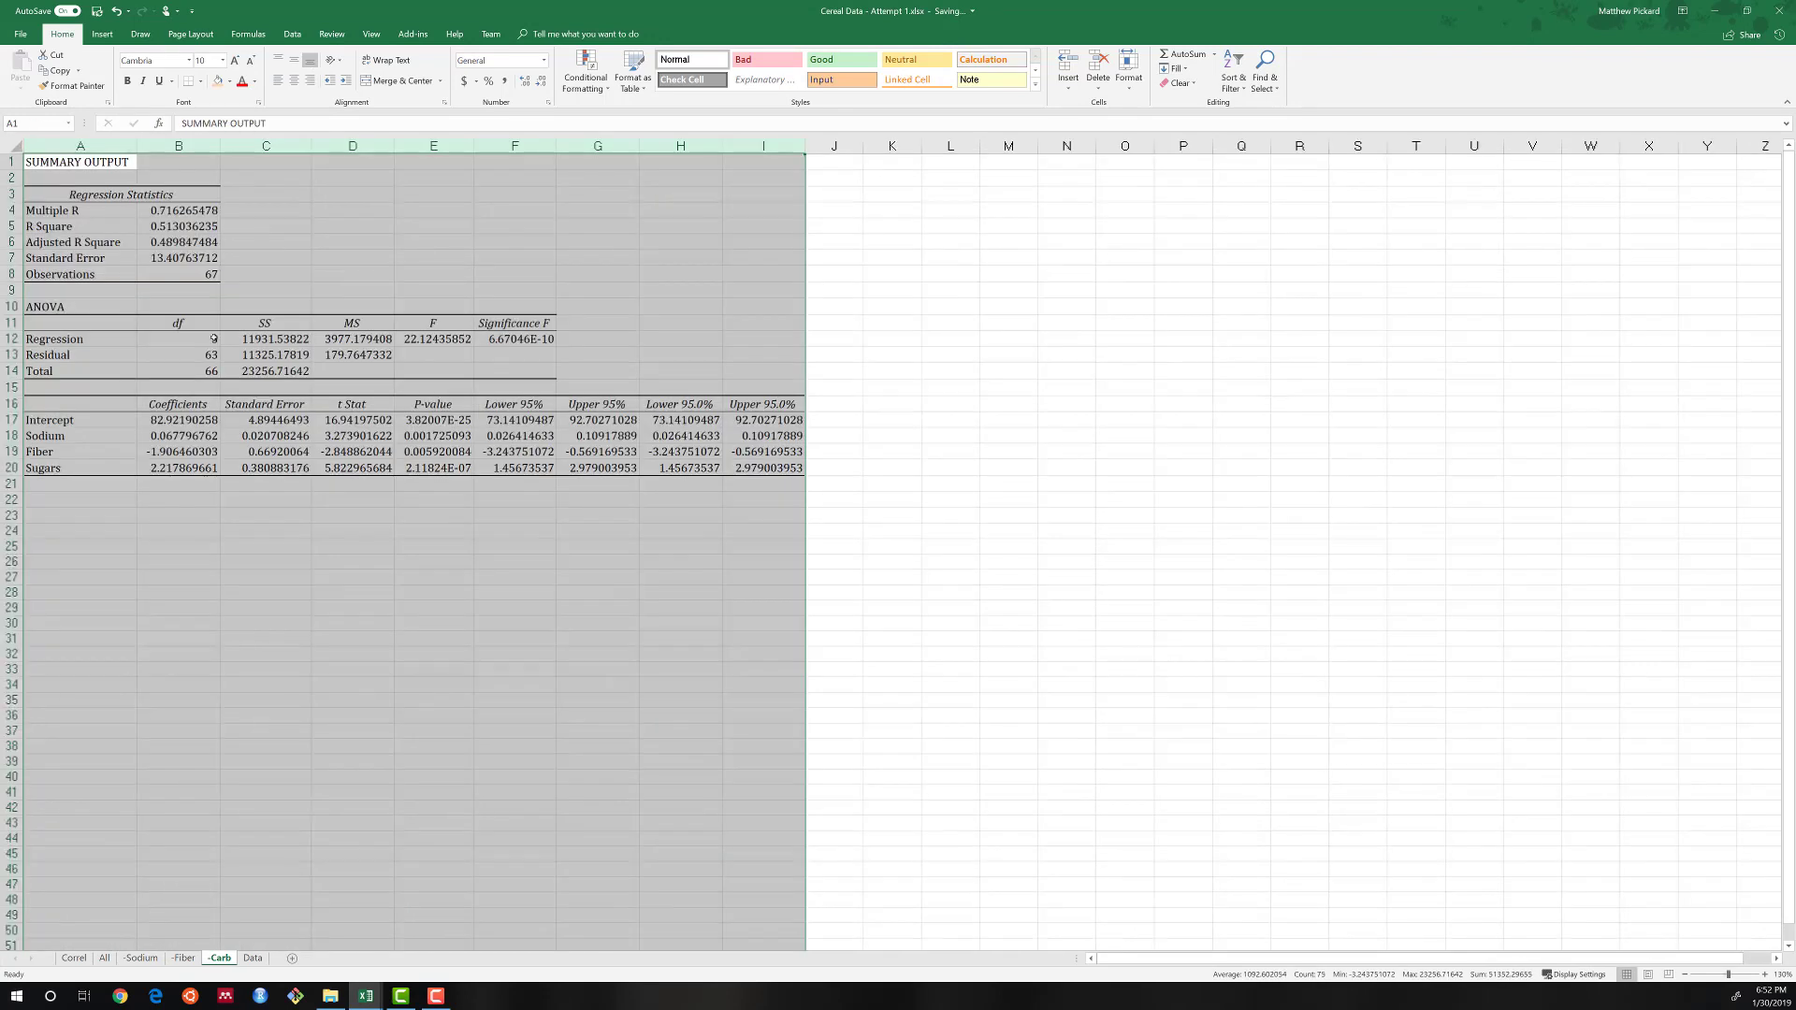
Make the Adjusted R Square value bold in the -Carb sheet's regression statistics.
left_click(185, 275)
left_click(173, 243)
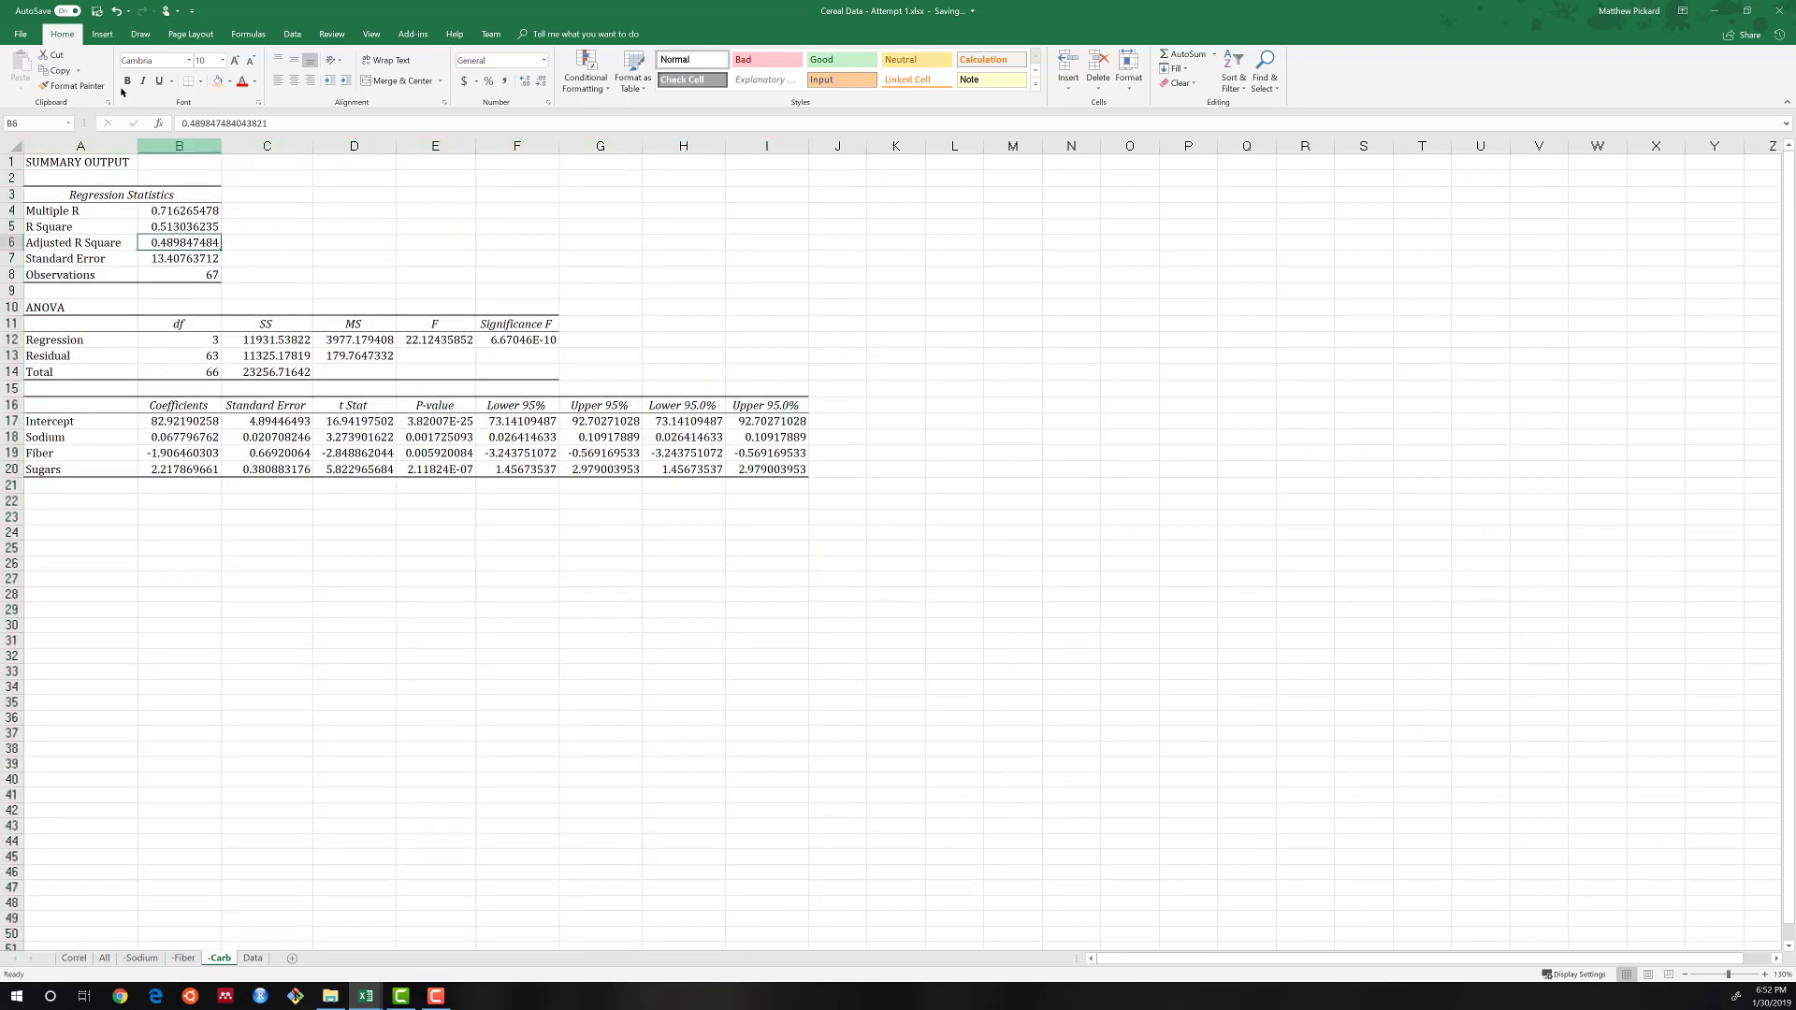
key("ctrl+b")
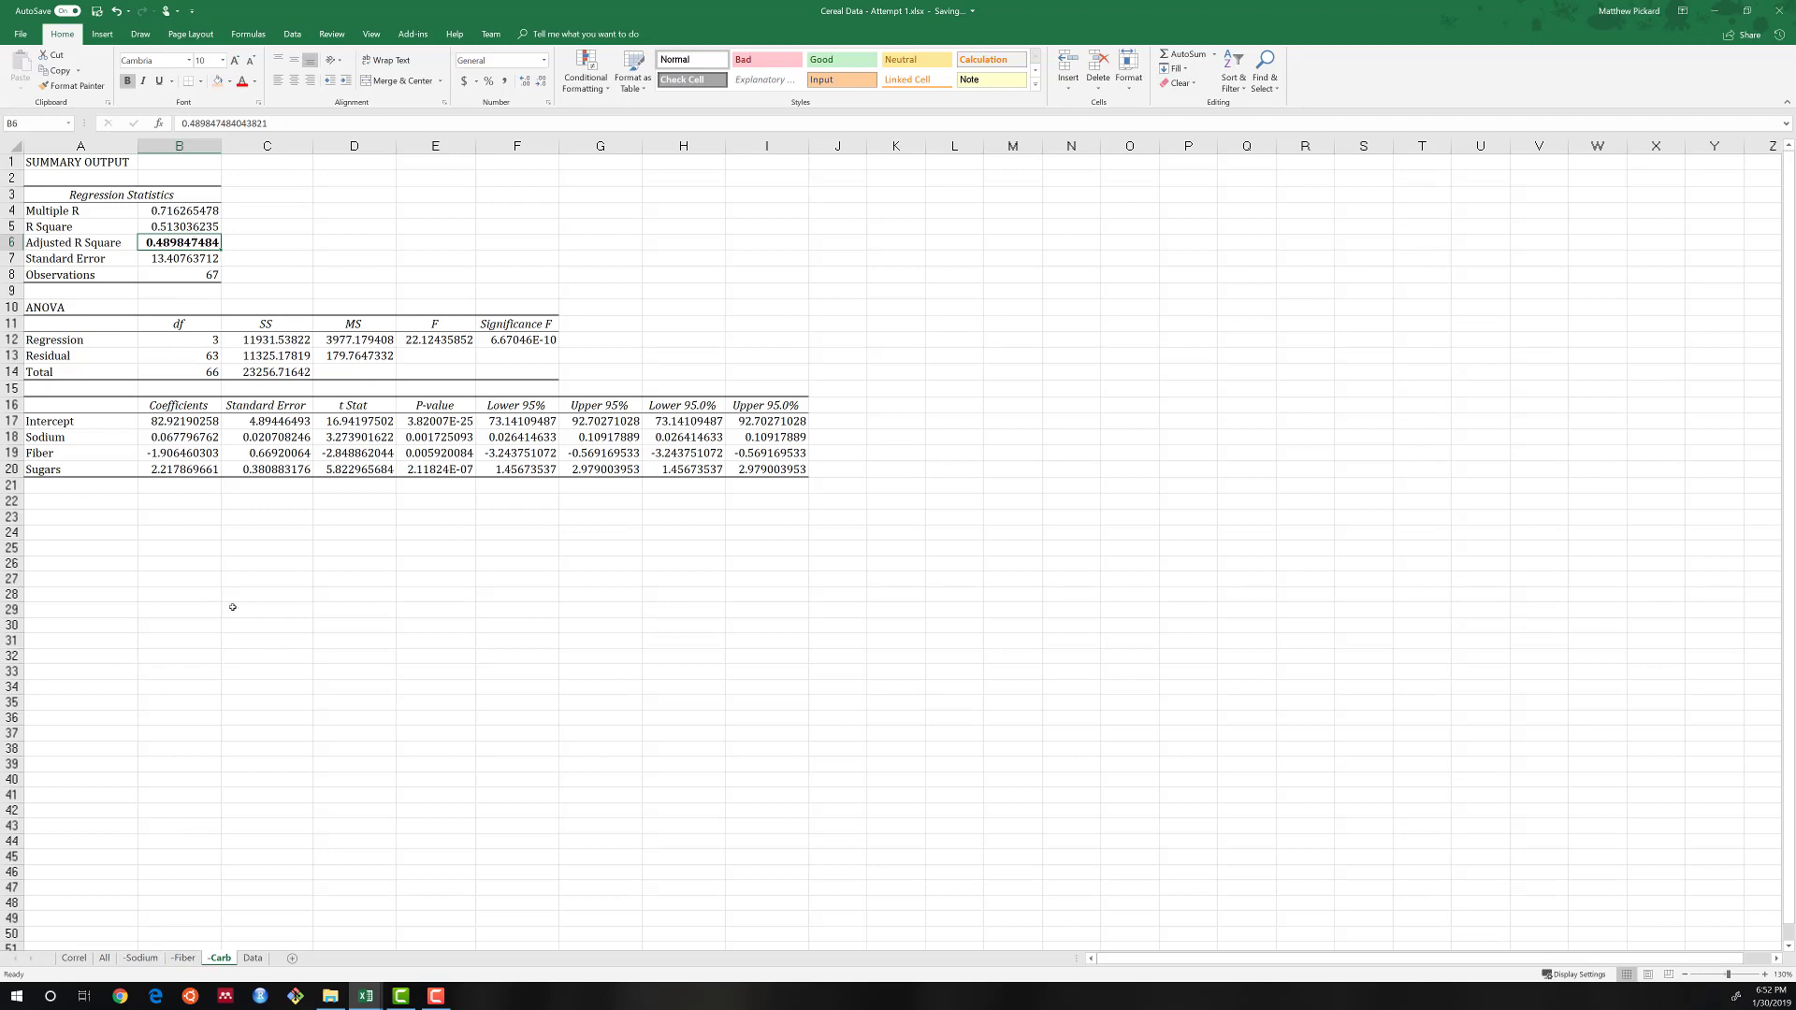
Compare the Adjusted R Square values of the models on the All, -Fiber, -Sodium and -Carb sheets.
left_click(103, 958)
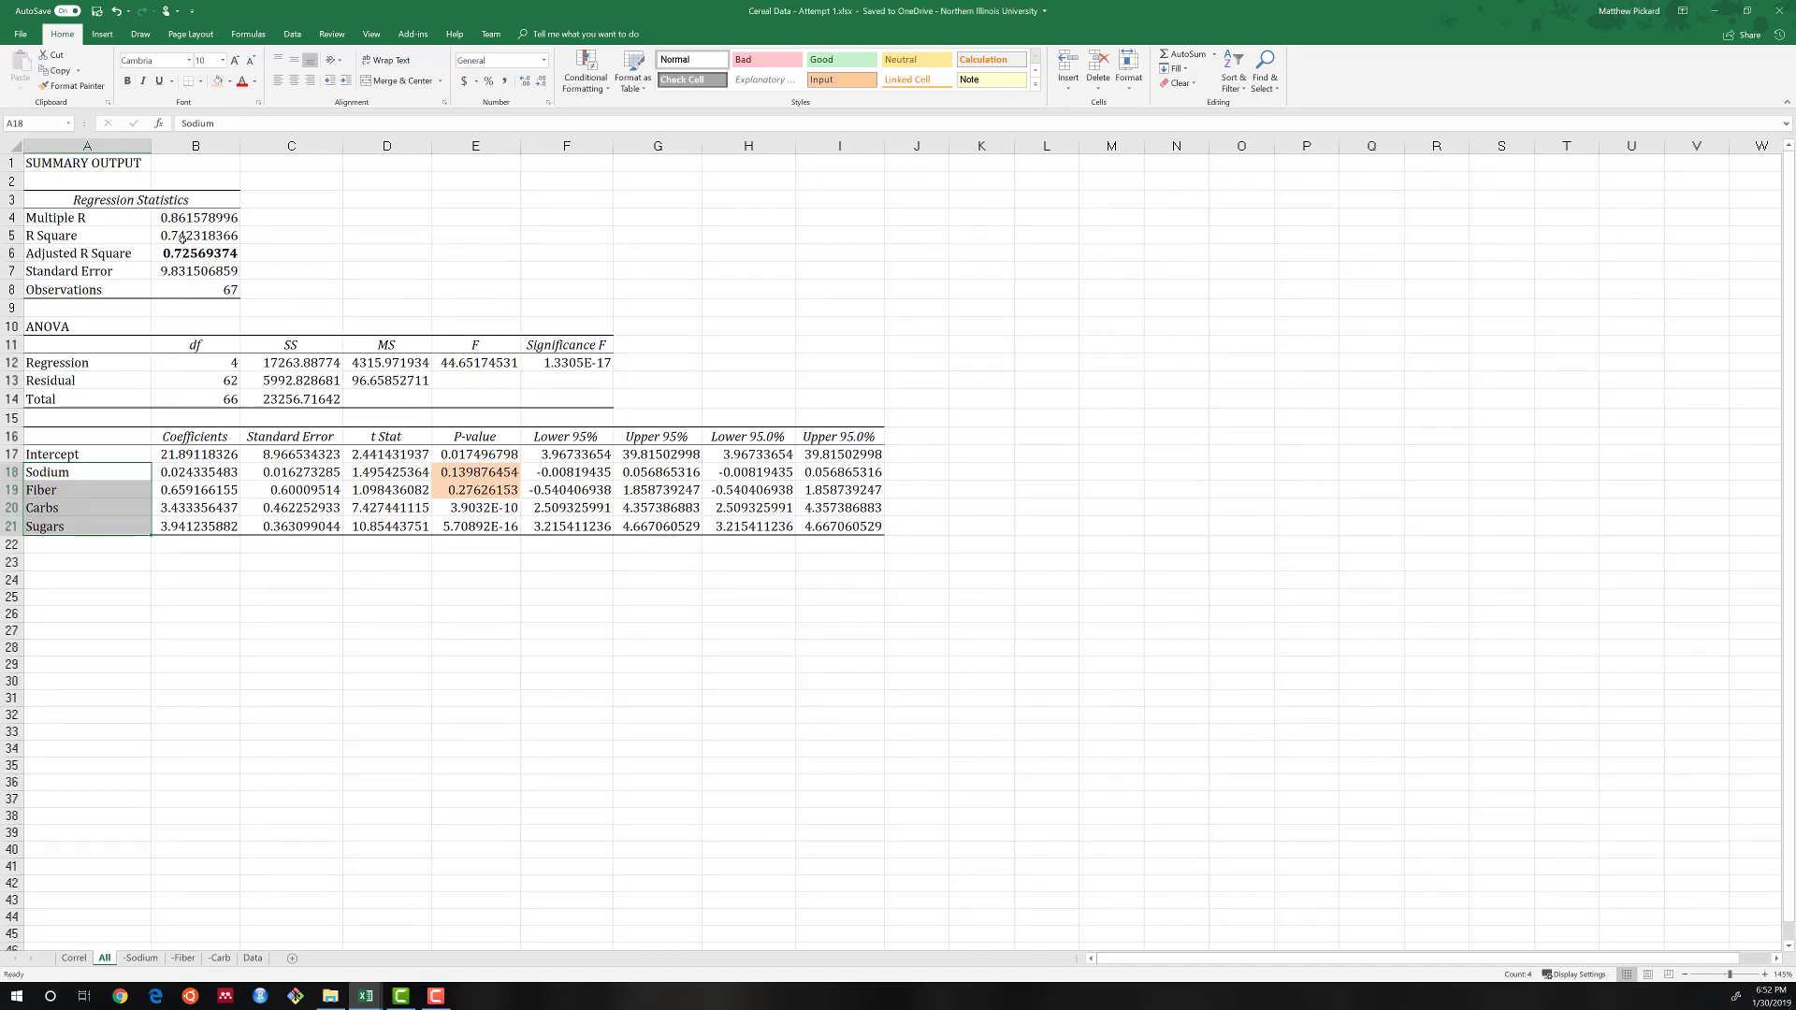
left_click(183, 958)
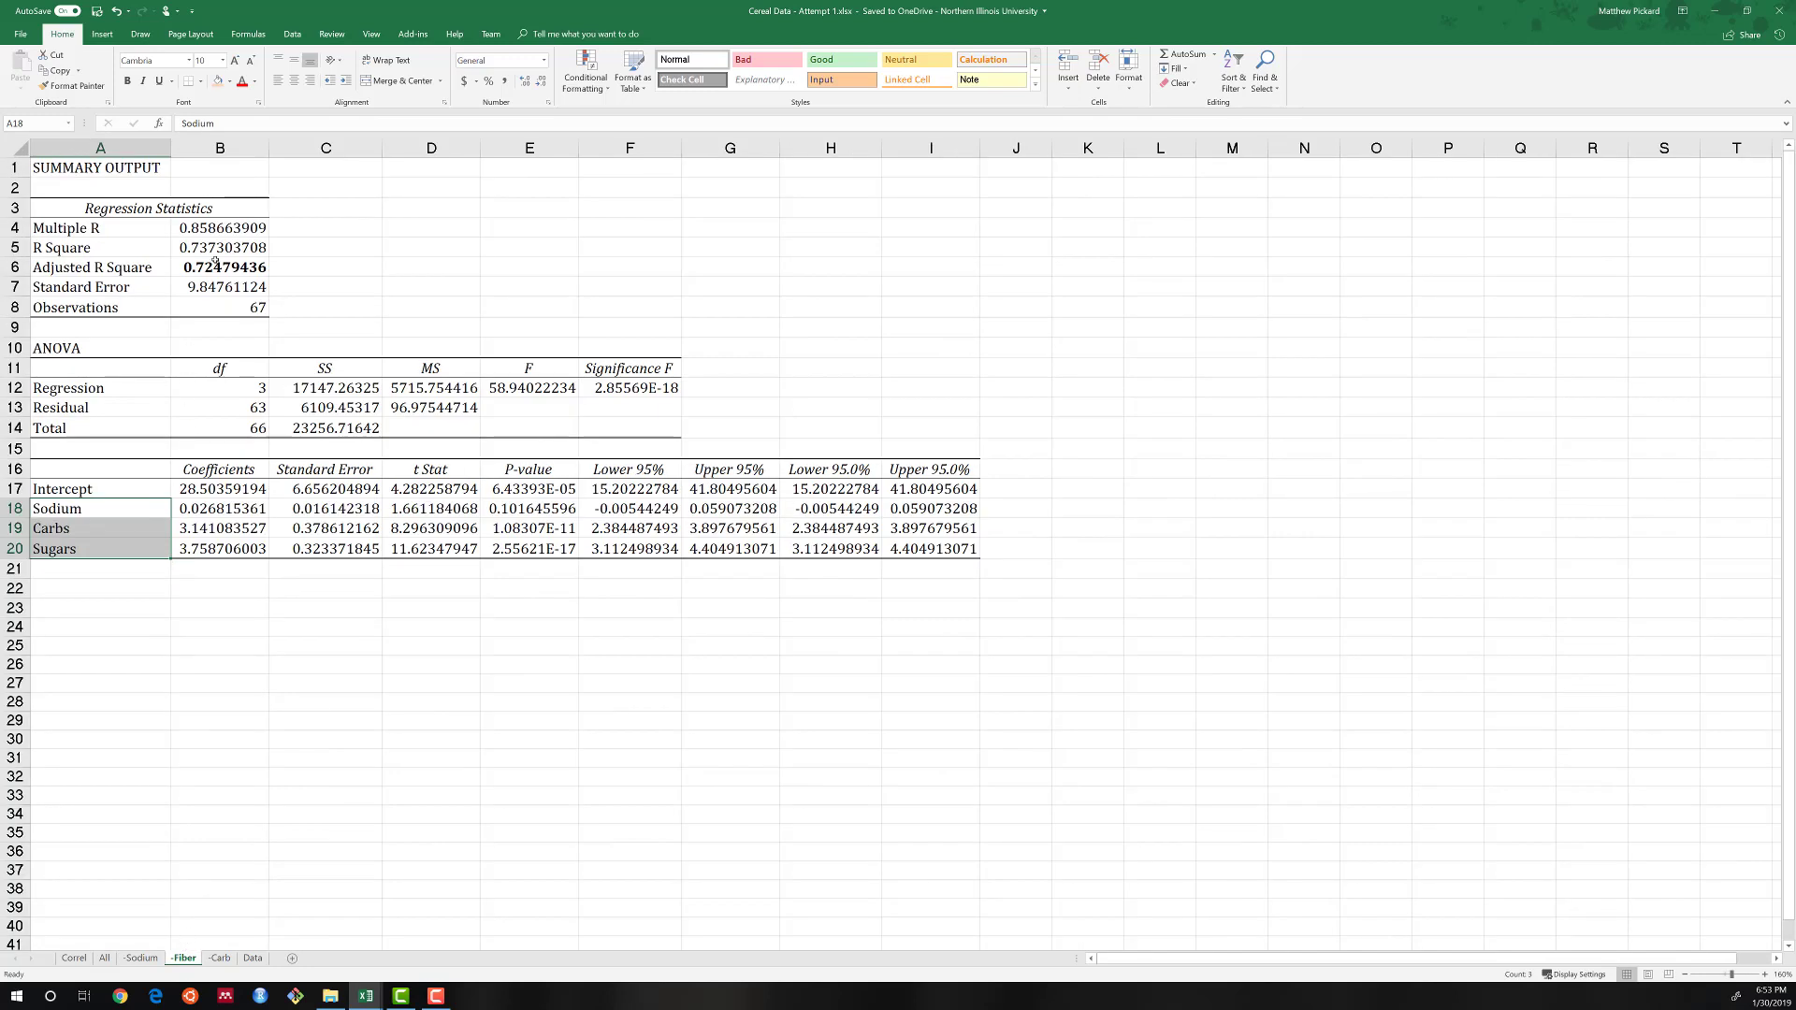
left_click(141, 958)
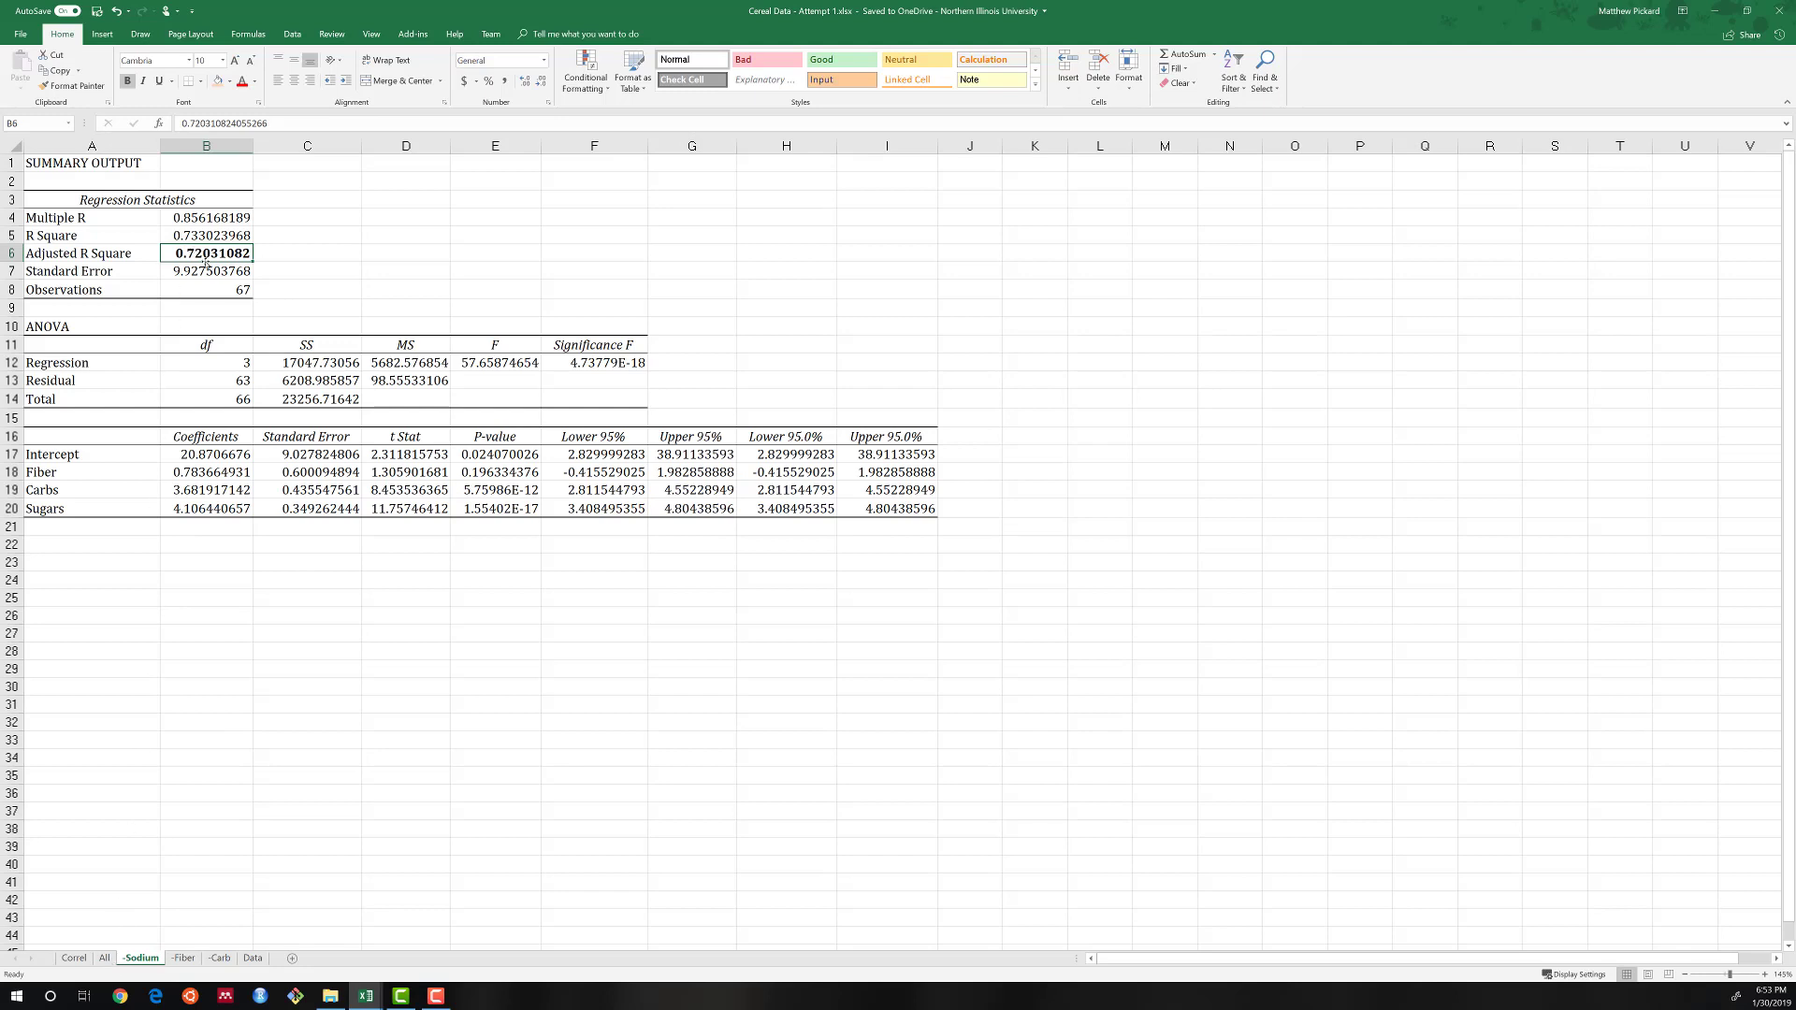
left_click(104, 958)
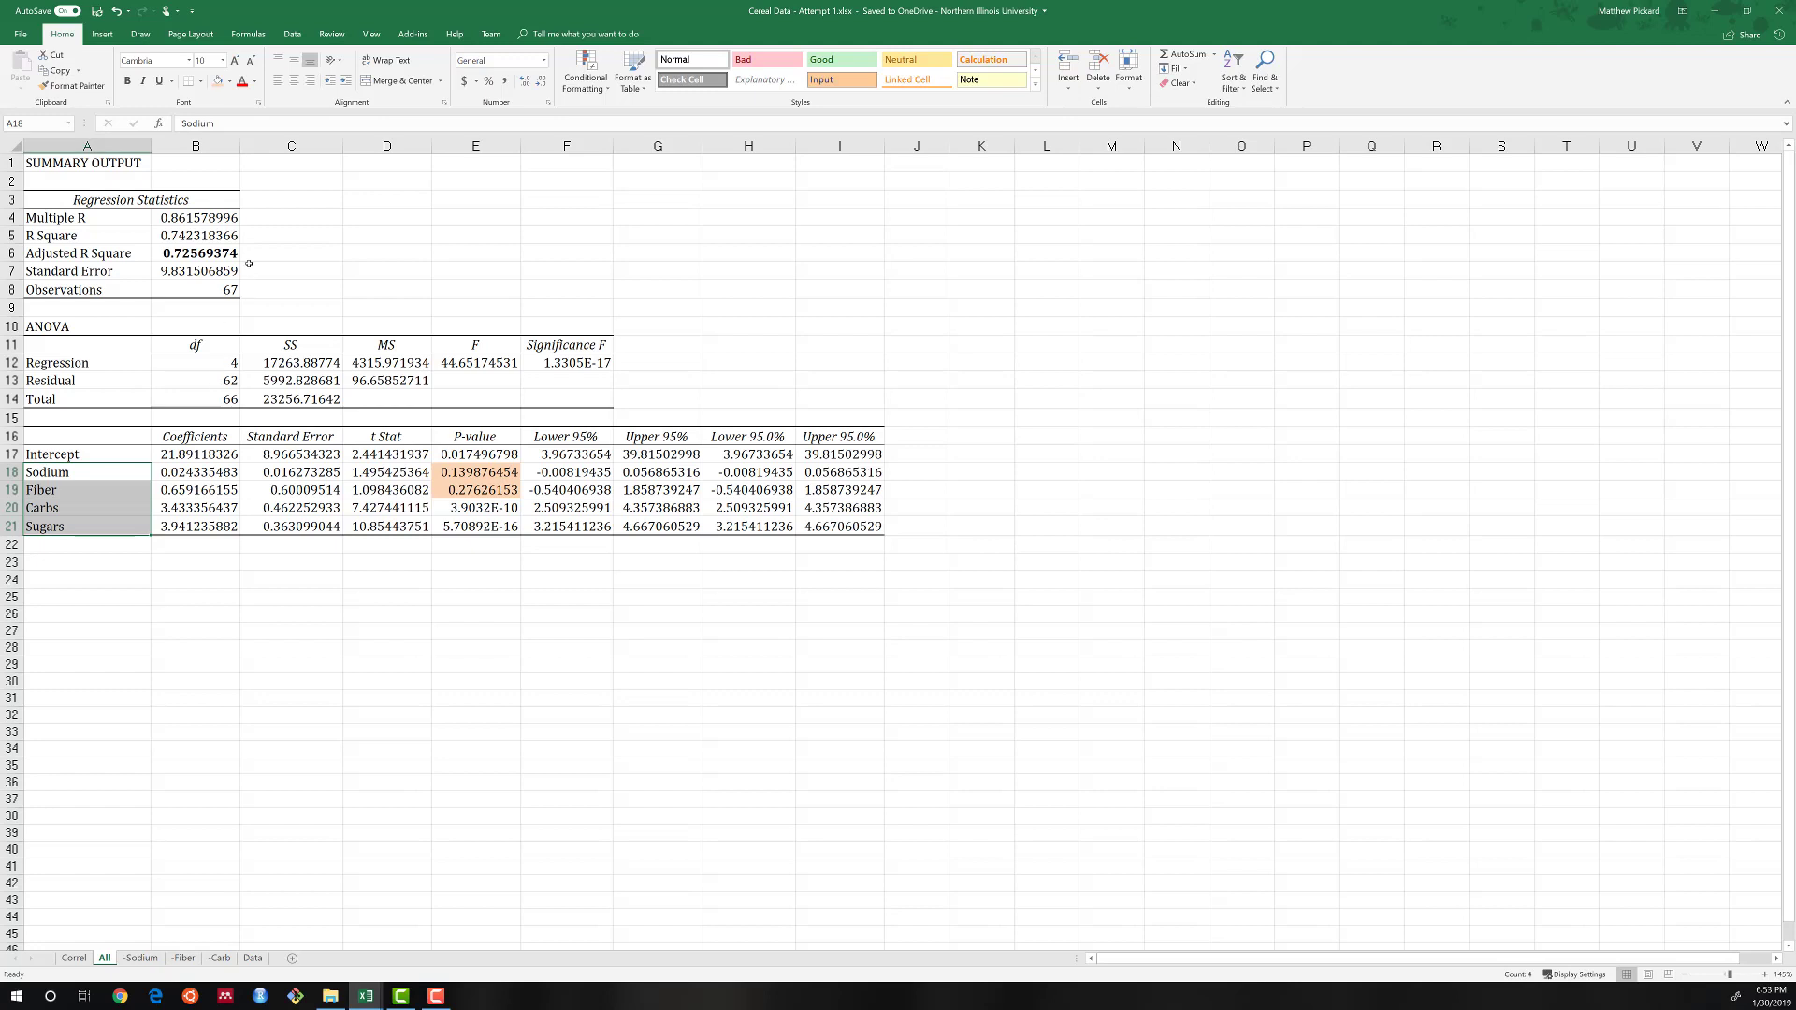
left_click(205, 236)
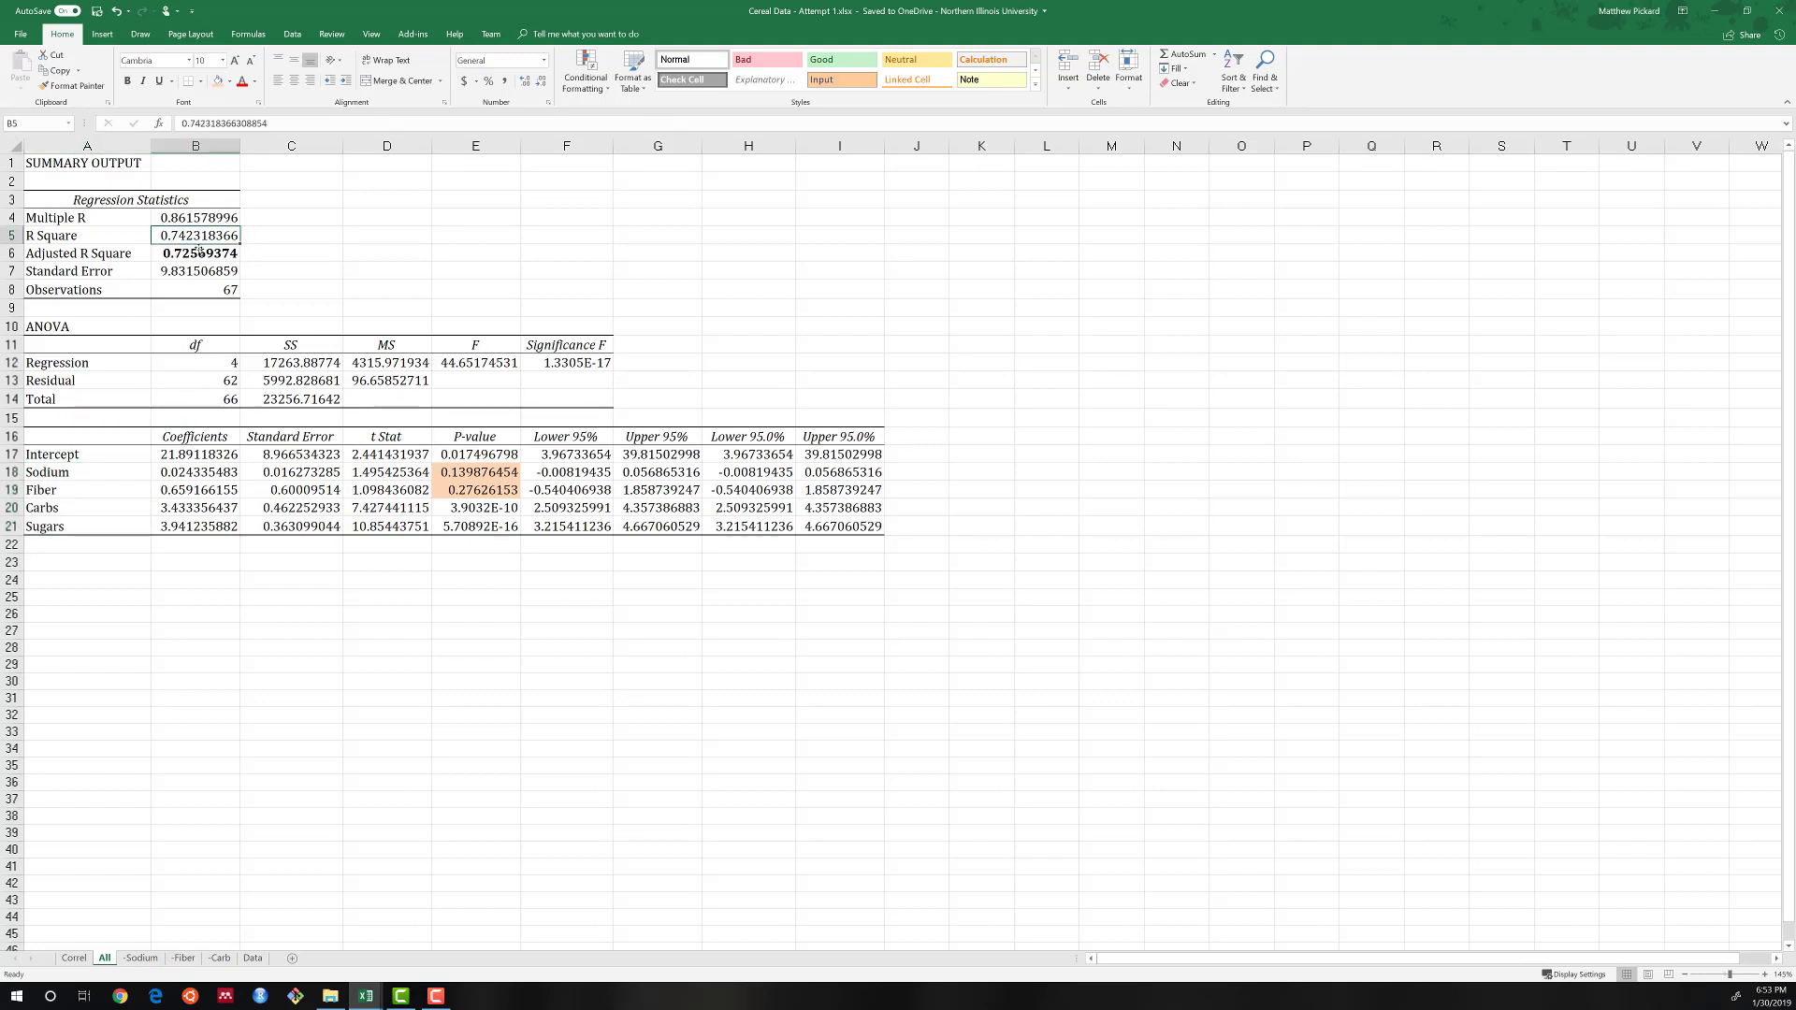
left_click(198, 252)
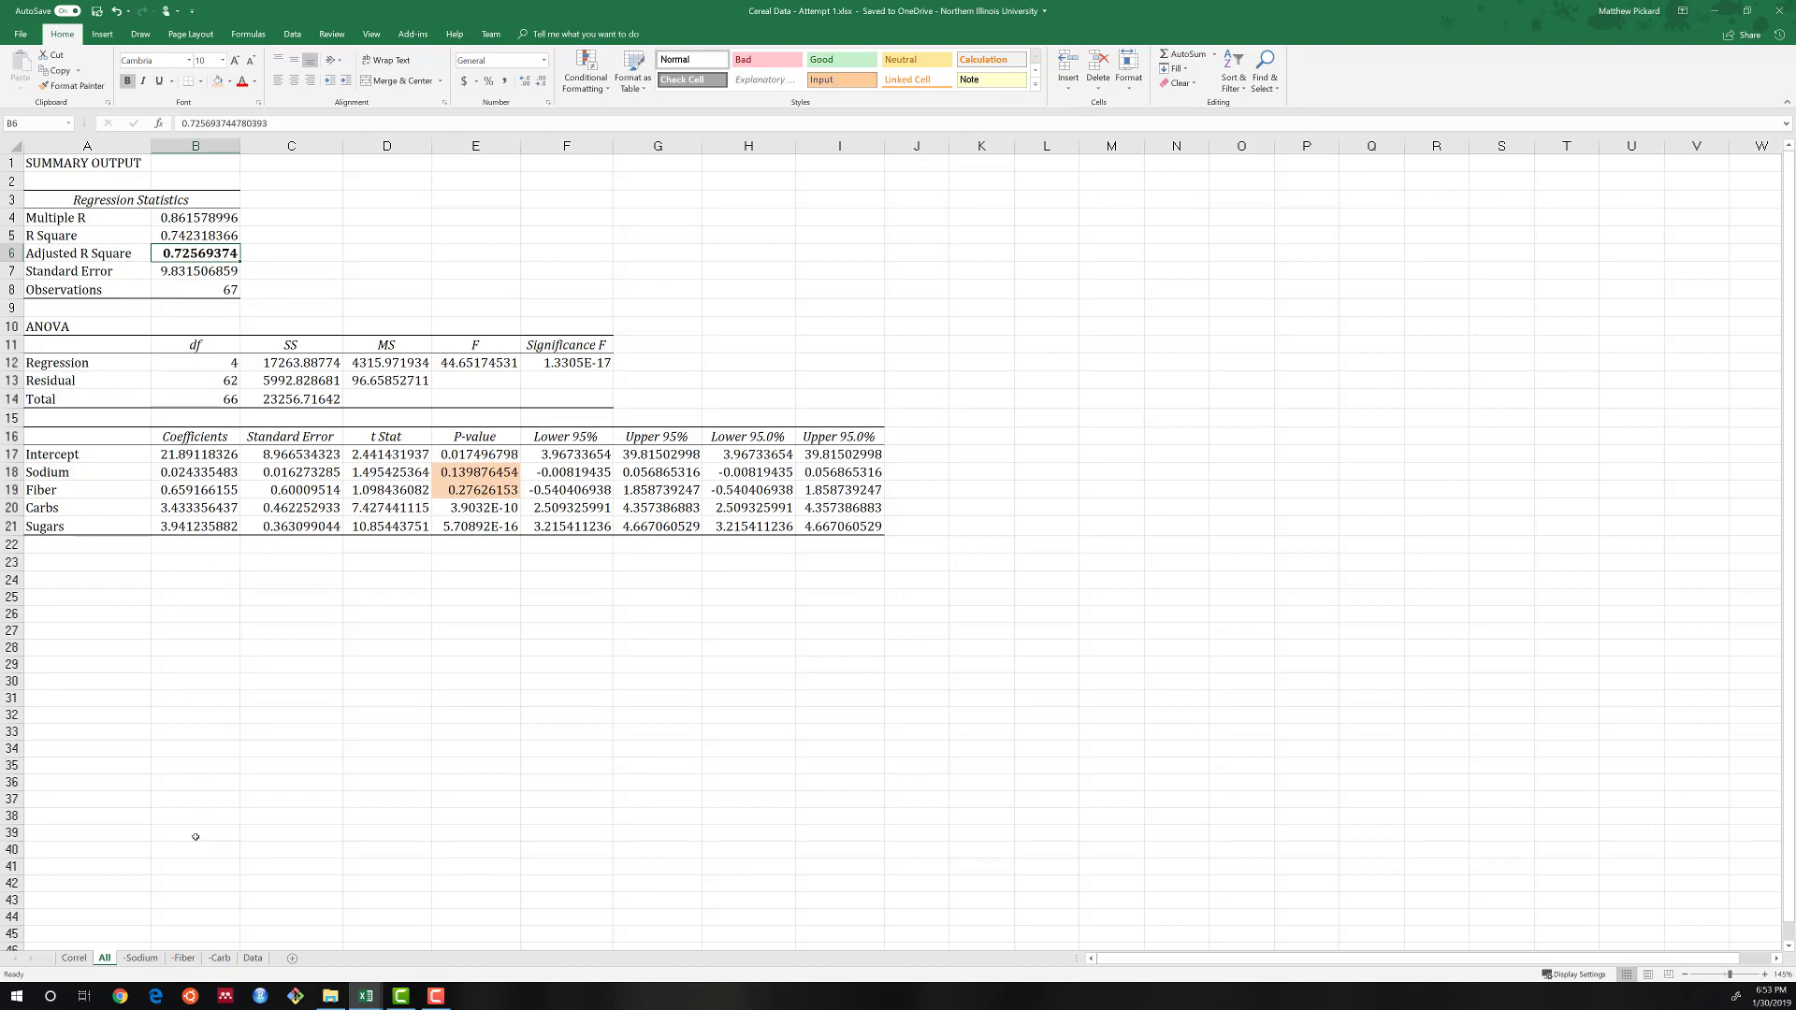
left_click(178, 959)
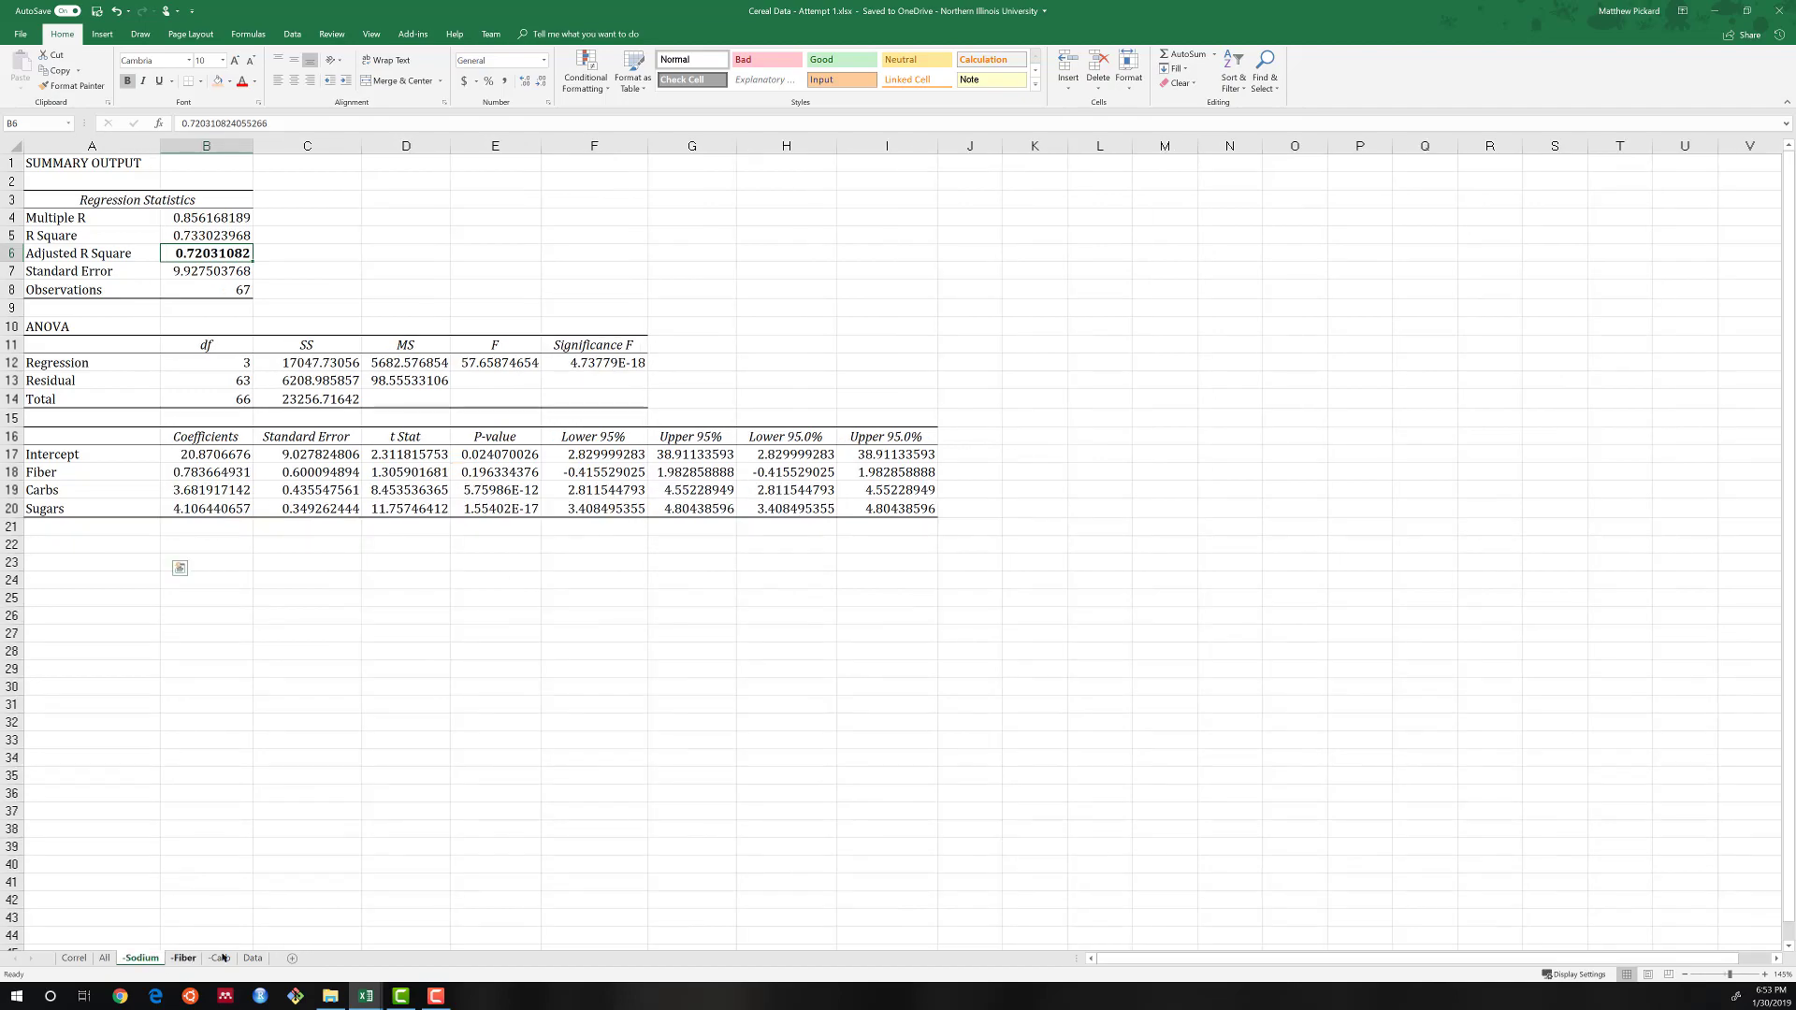
key("ctrl+Page_Down")
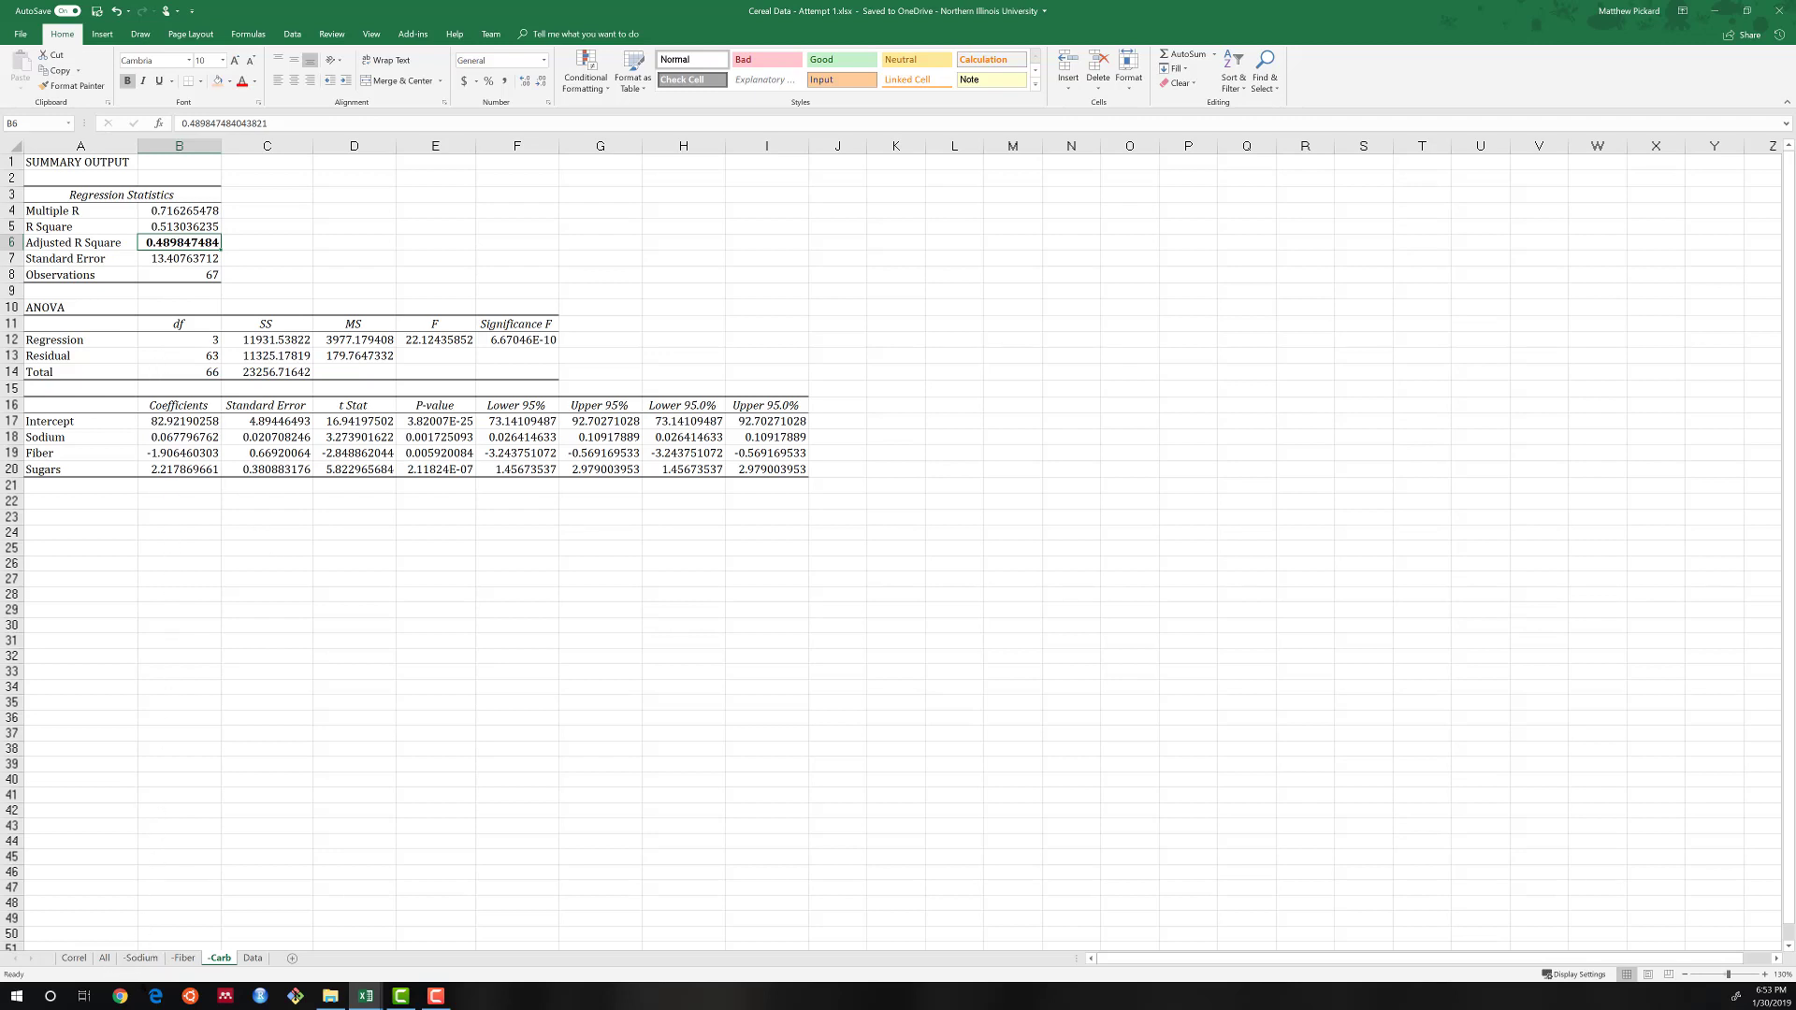
left_click(142, 957)
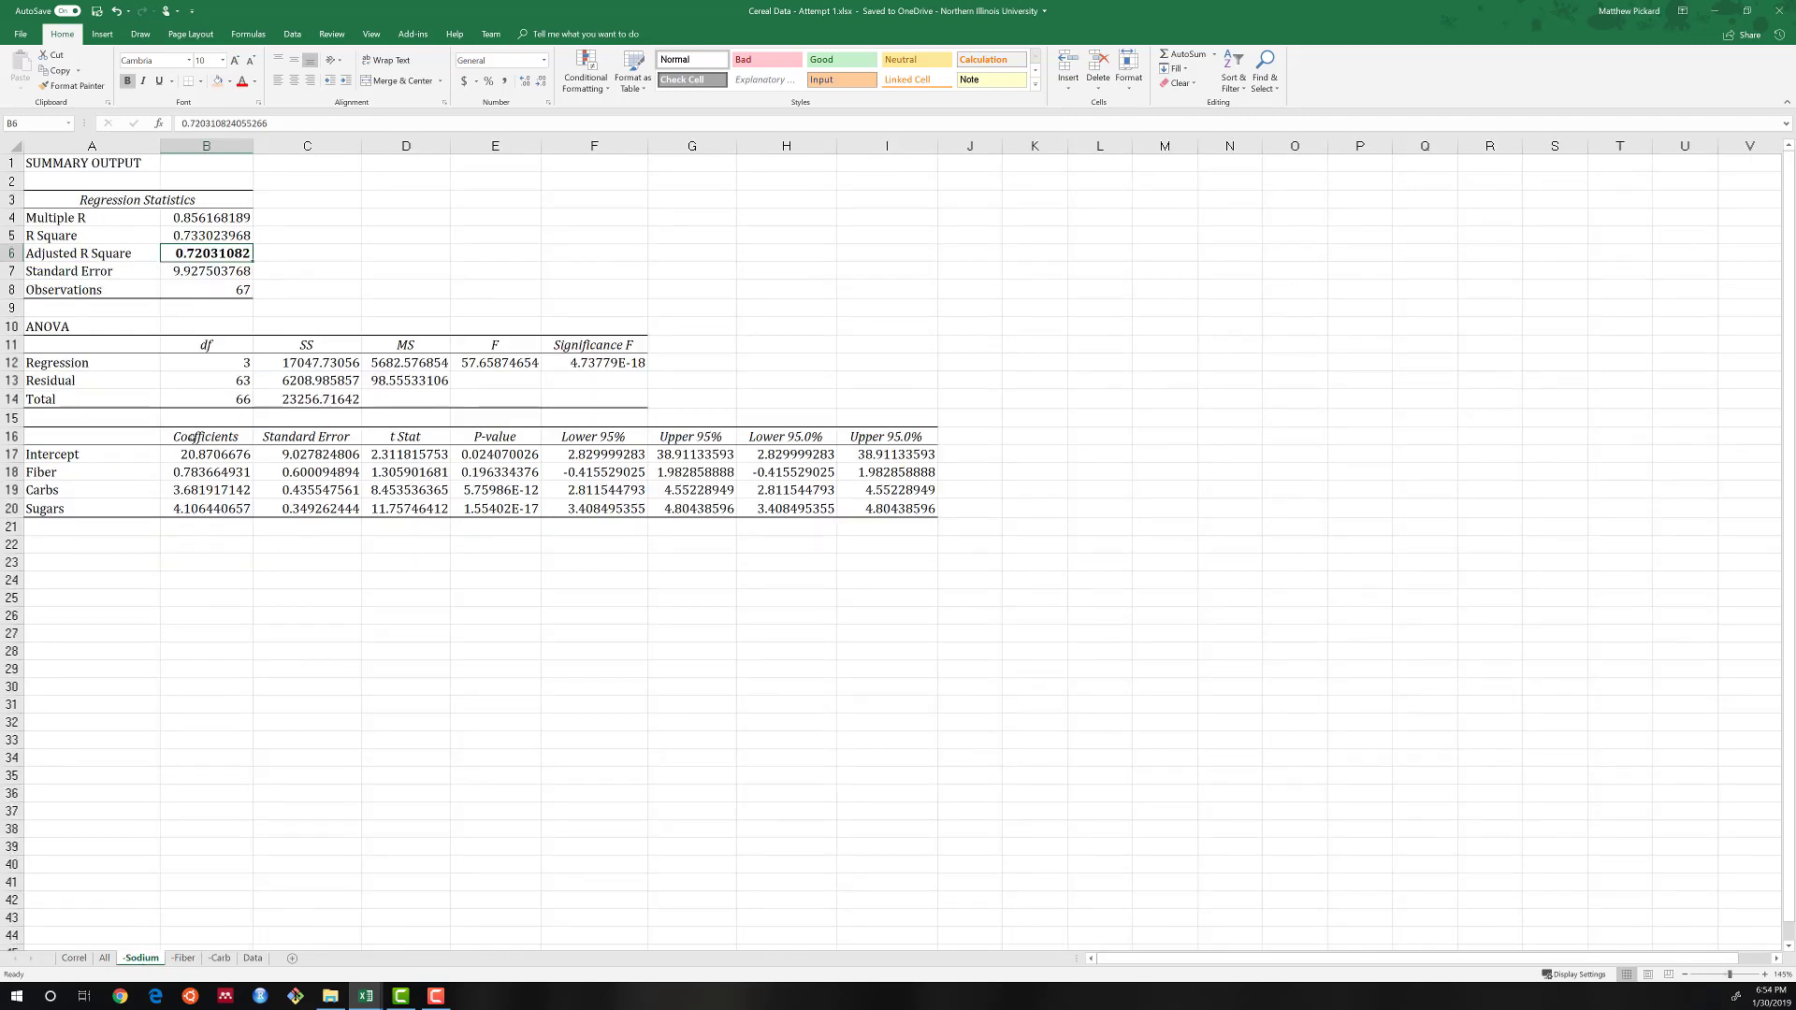
left_click(105, 959)
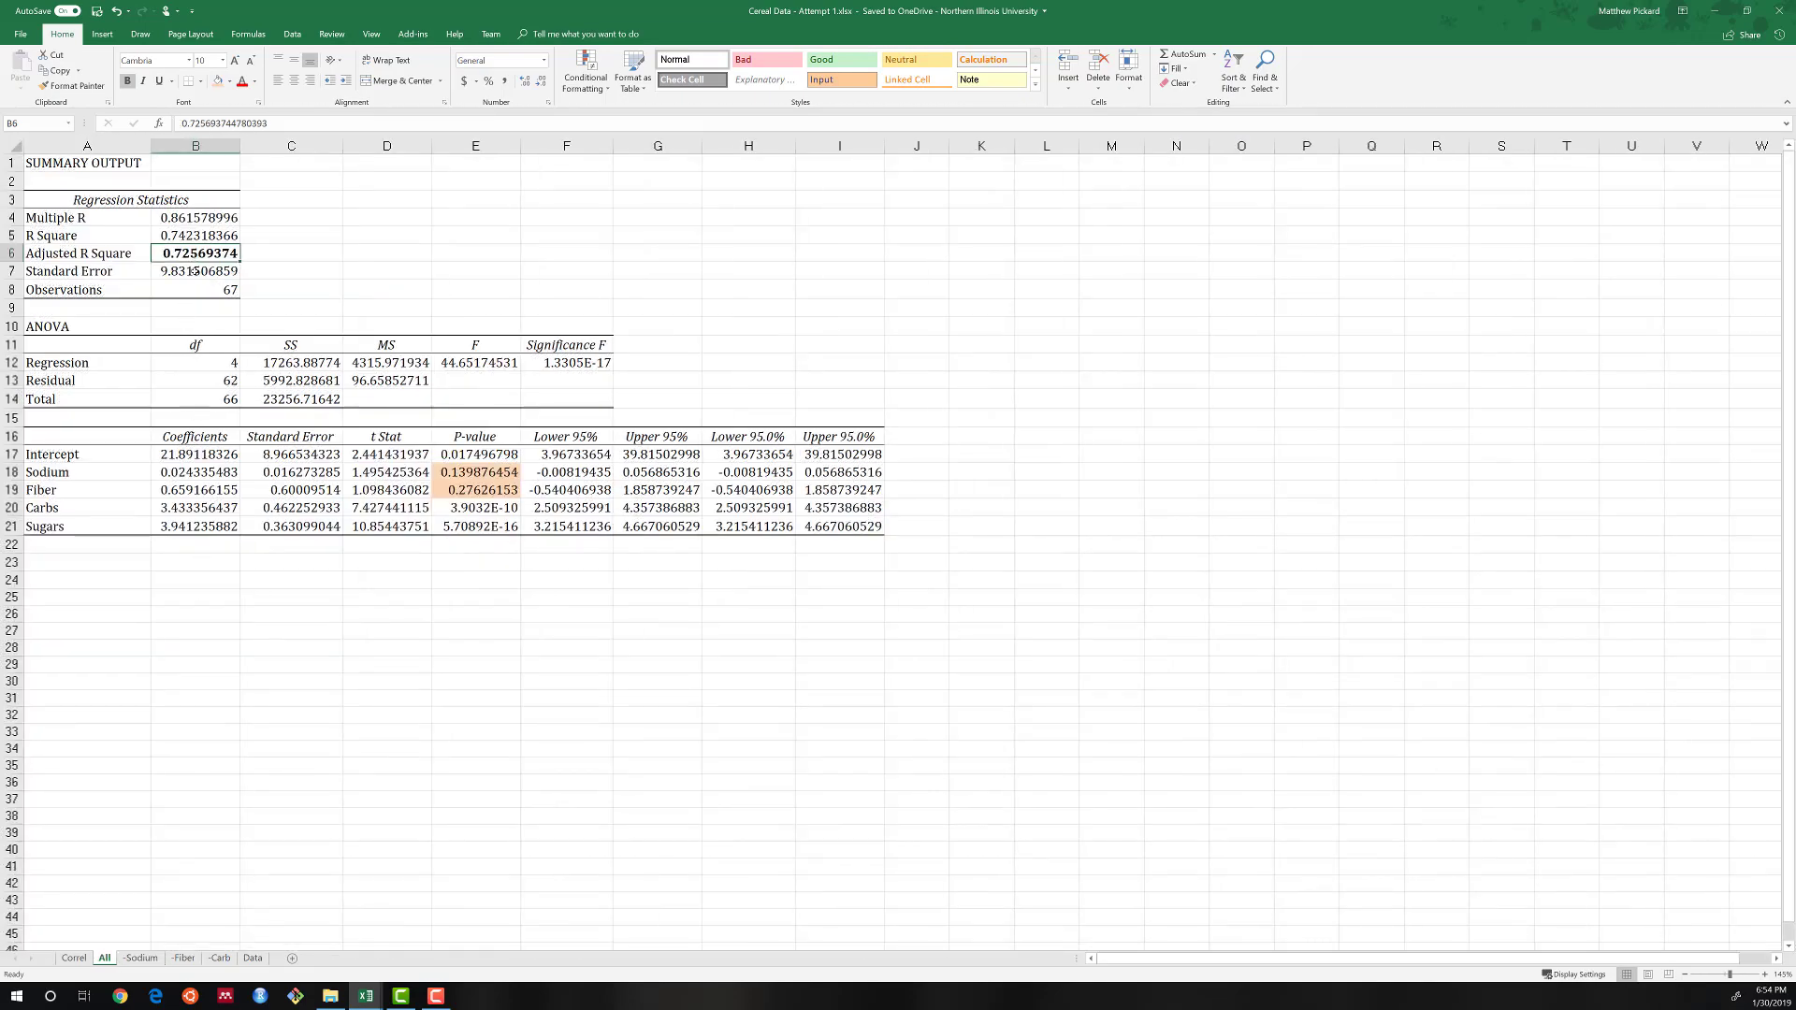
Compare the R Square and Adjusted R Square values of the -Fiber model with those of the All model.
left_click(183, 960)
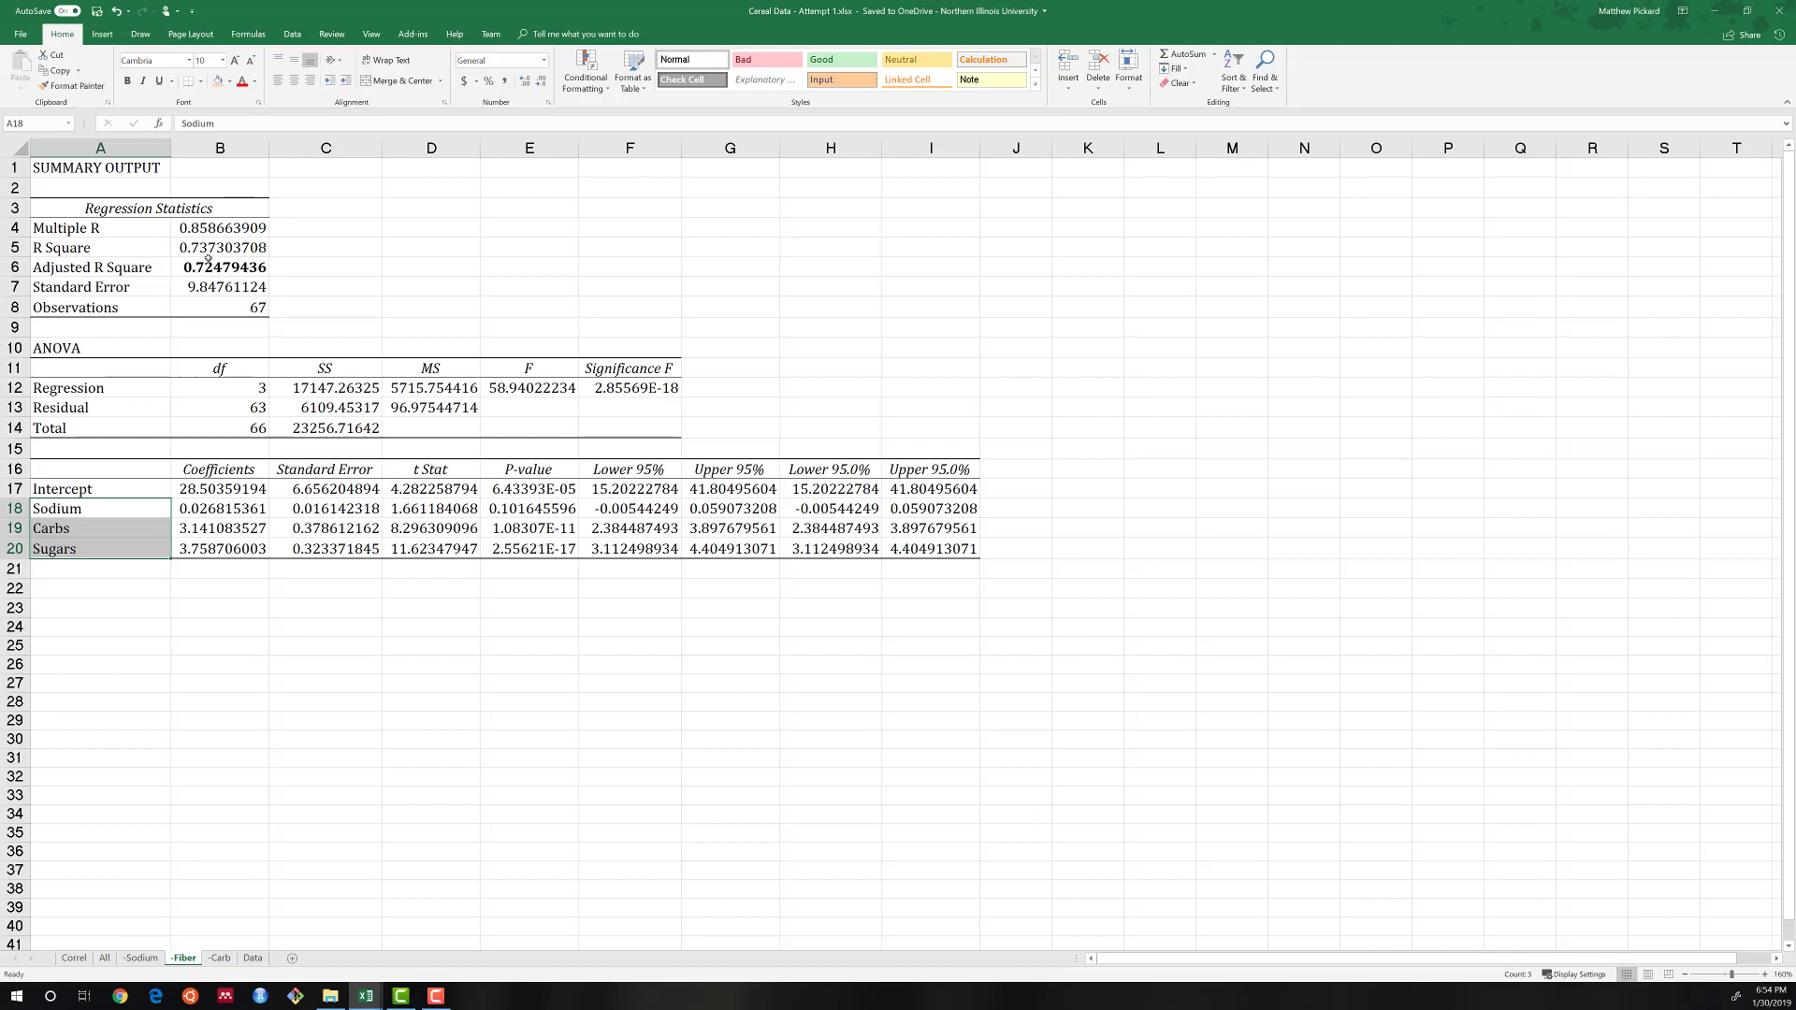
left_click(207, 252)
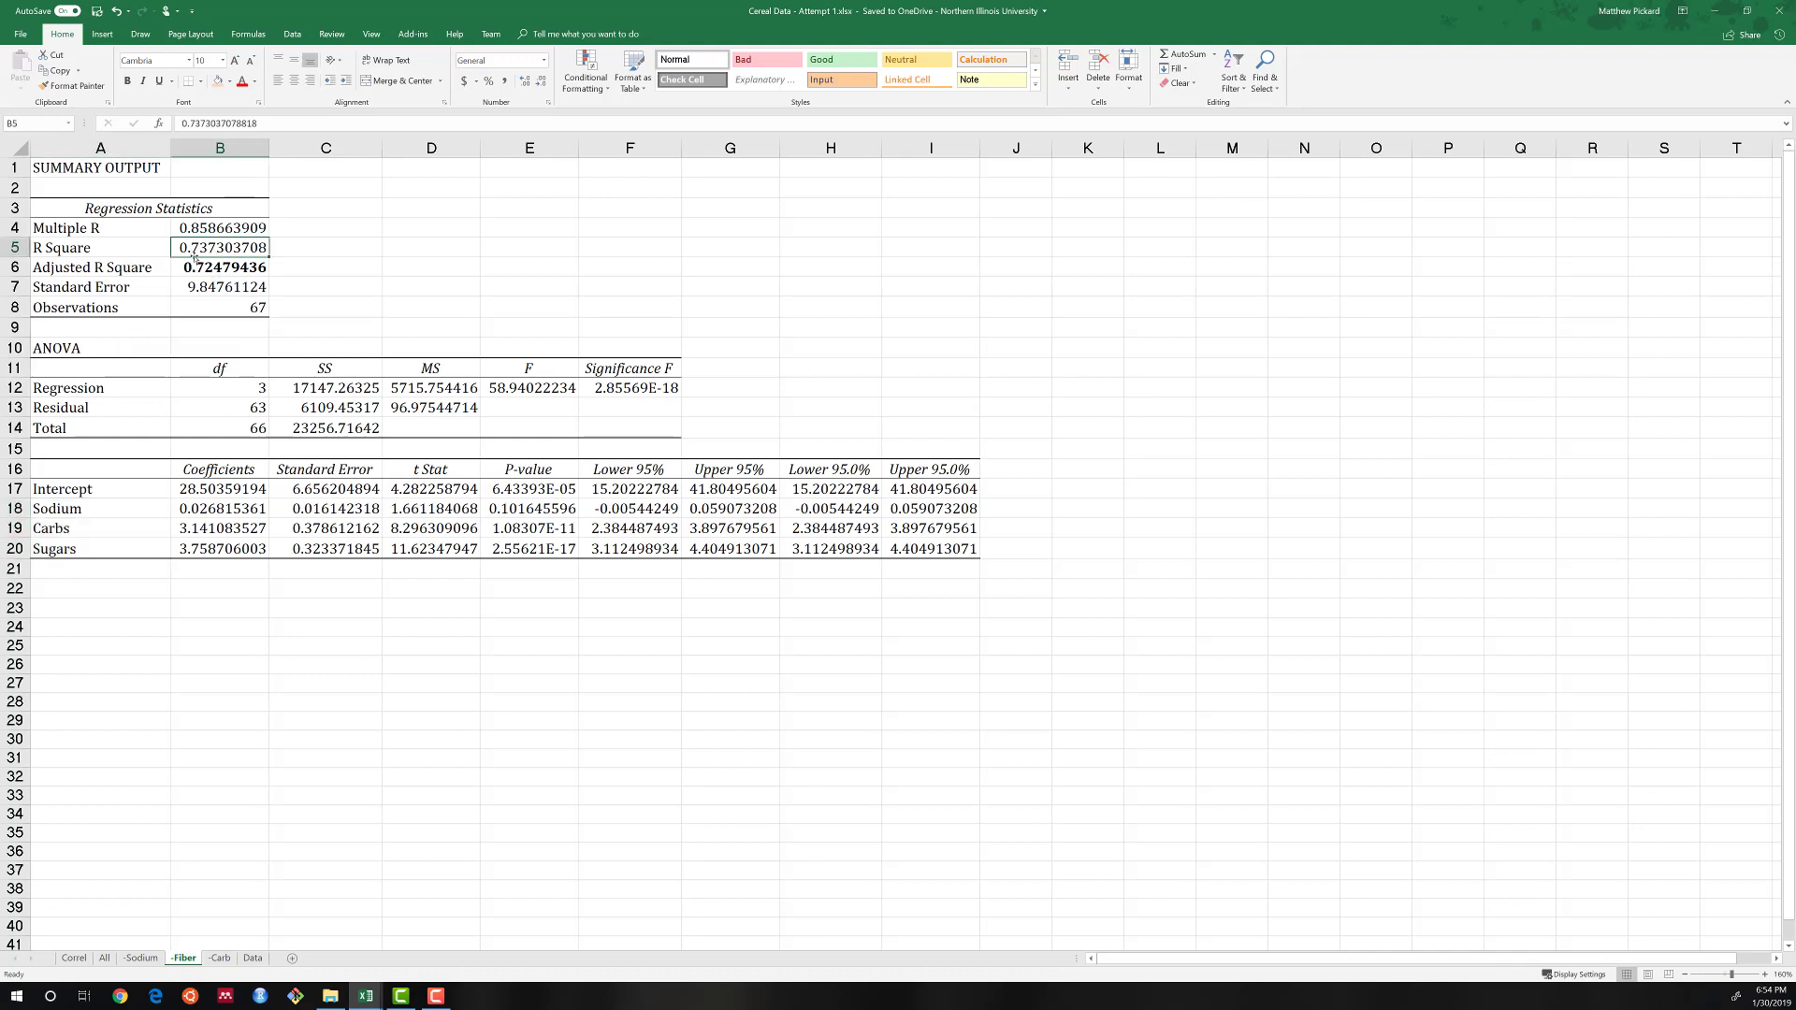
left_click(105, 957)
key("Up")
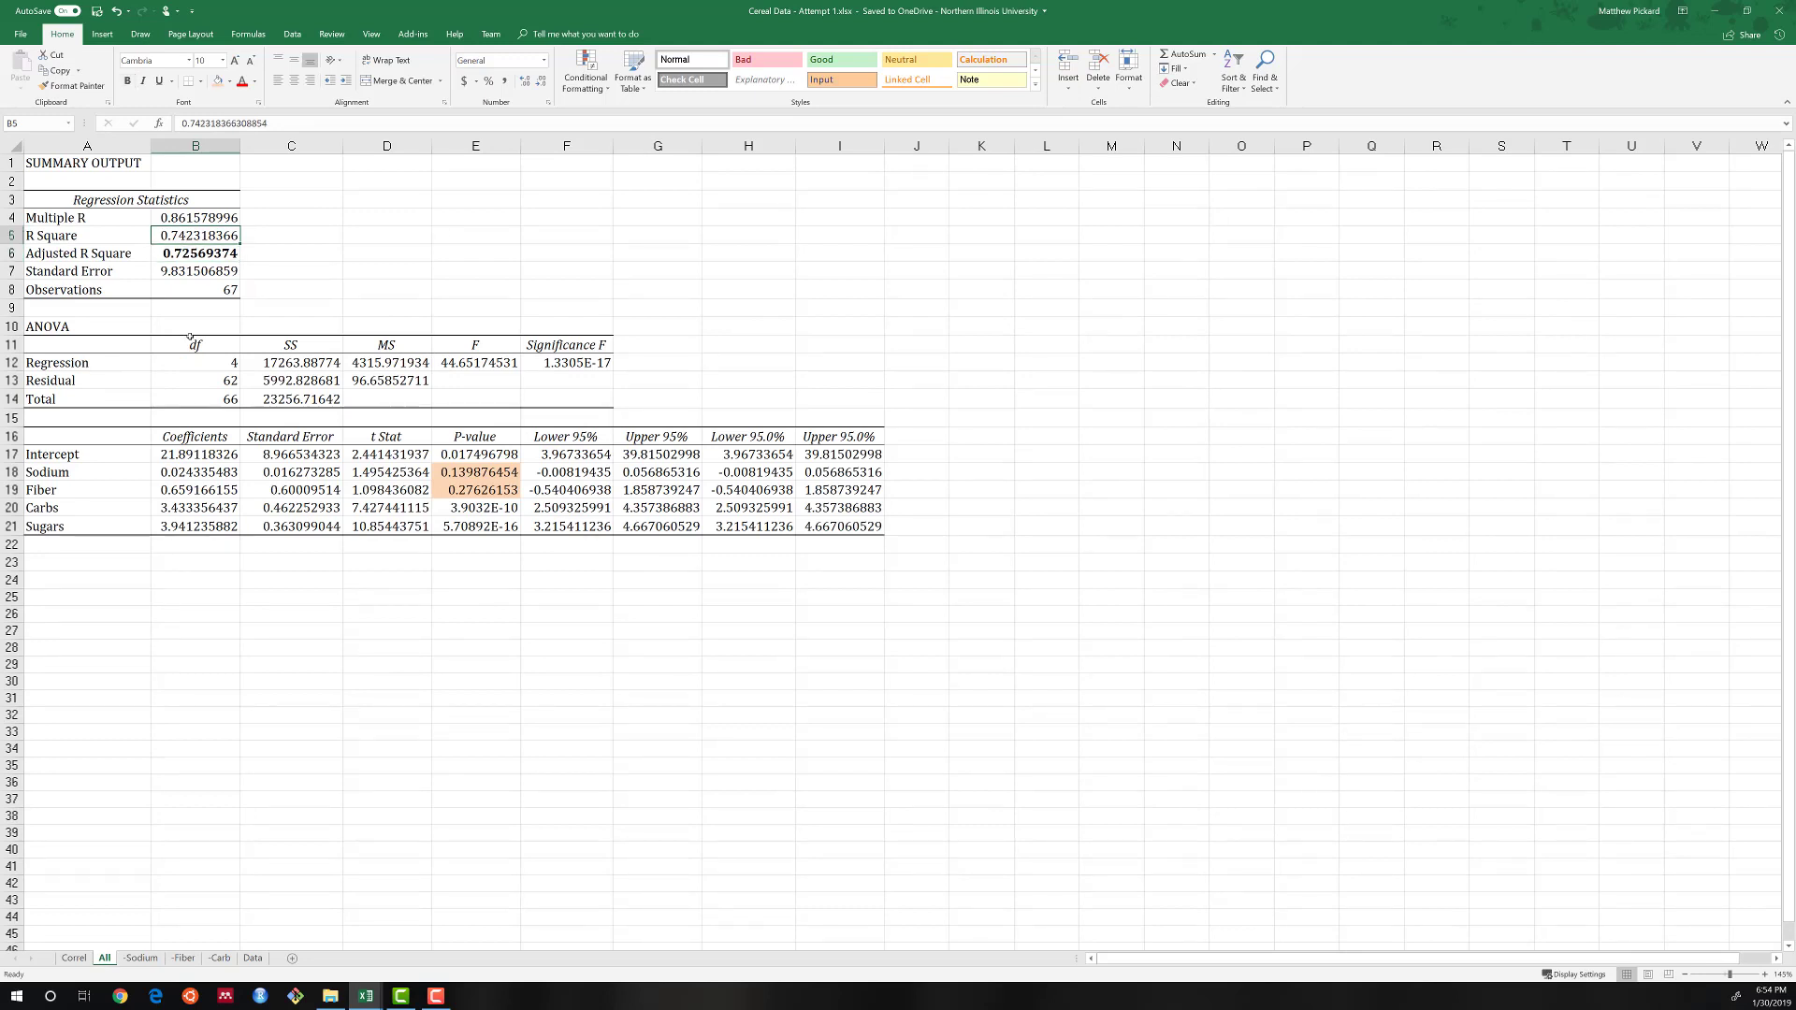
left_click(190, 961)
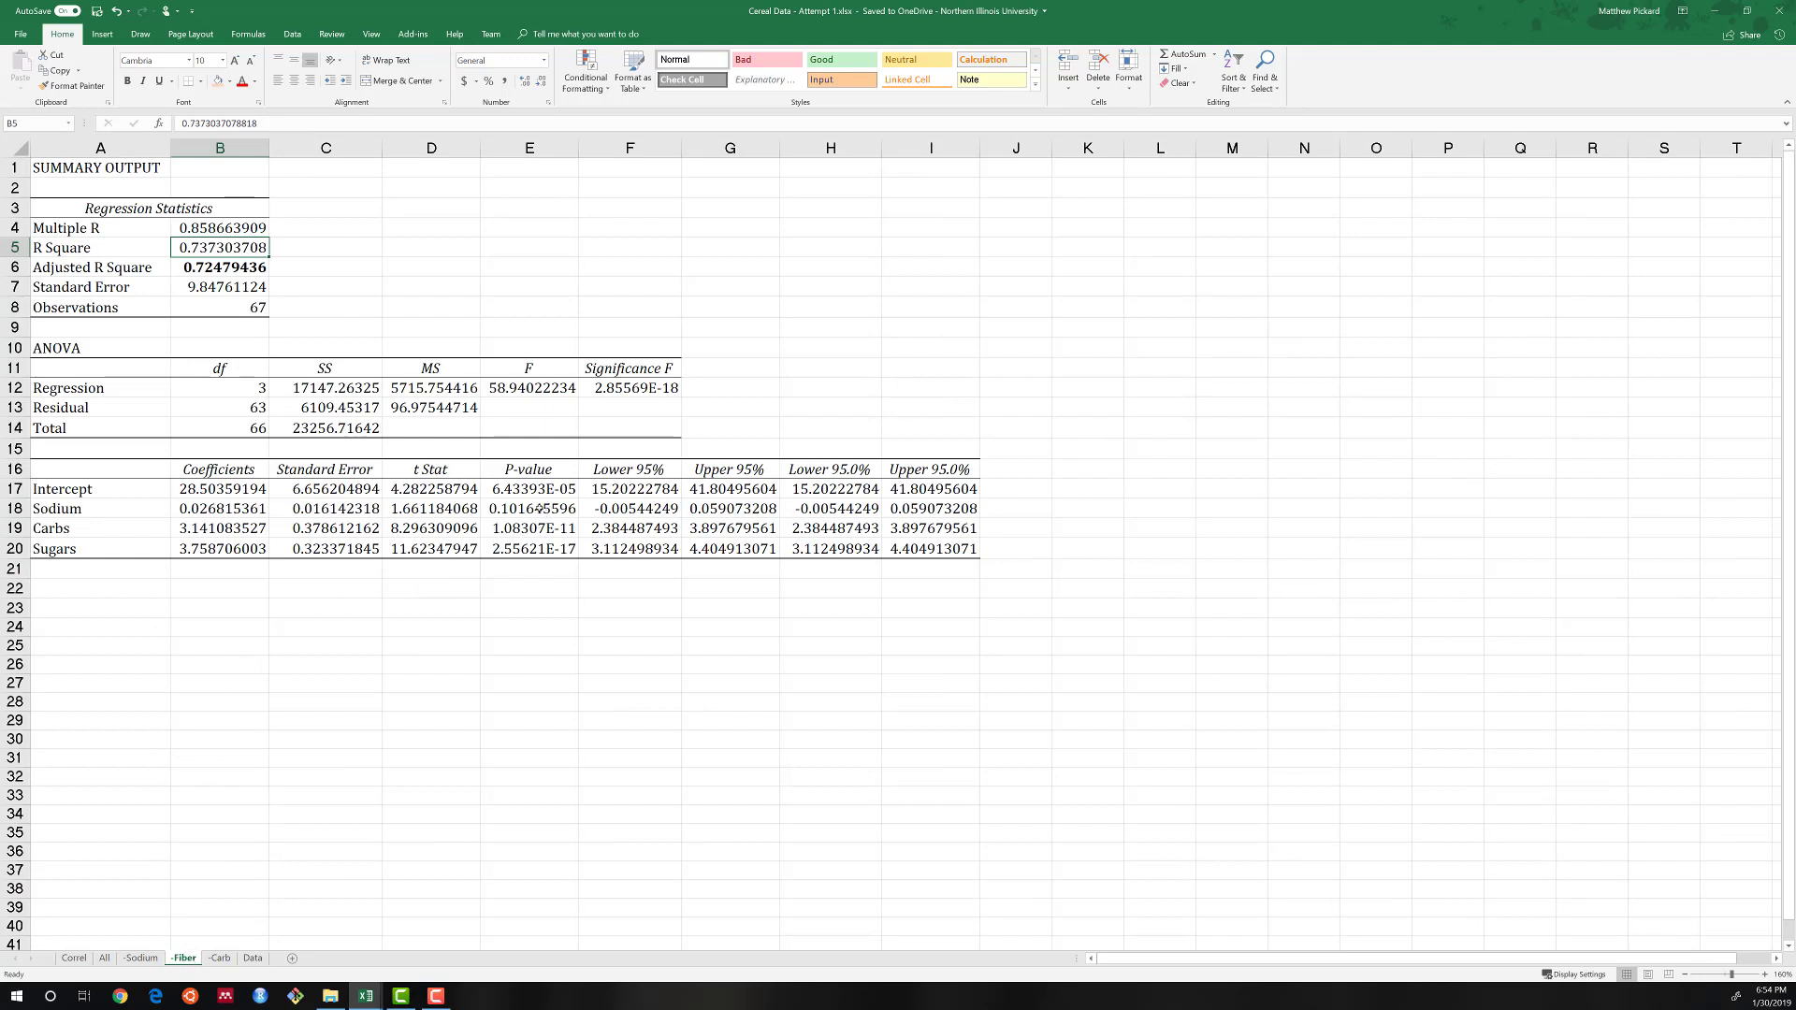
Check the Fiber P-value on the All sheet and the Adjusted R Square on the -Fiber sheet.
left_click(104, 958)
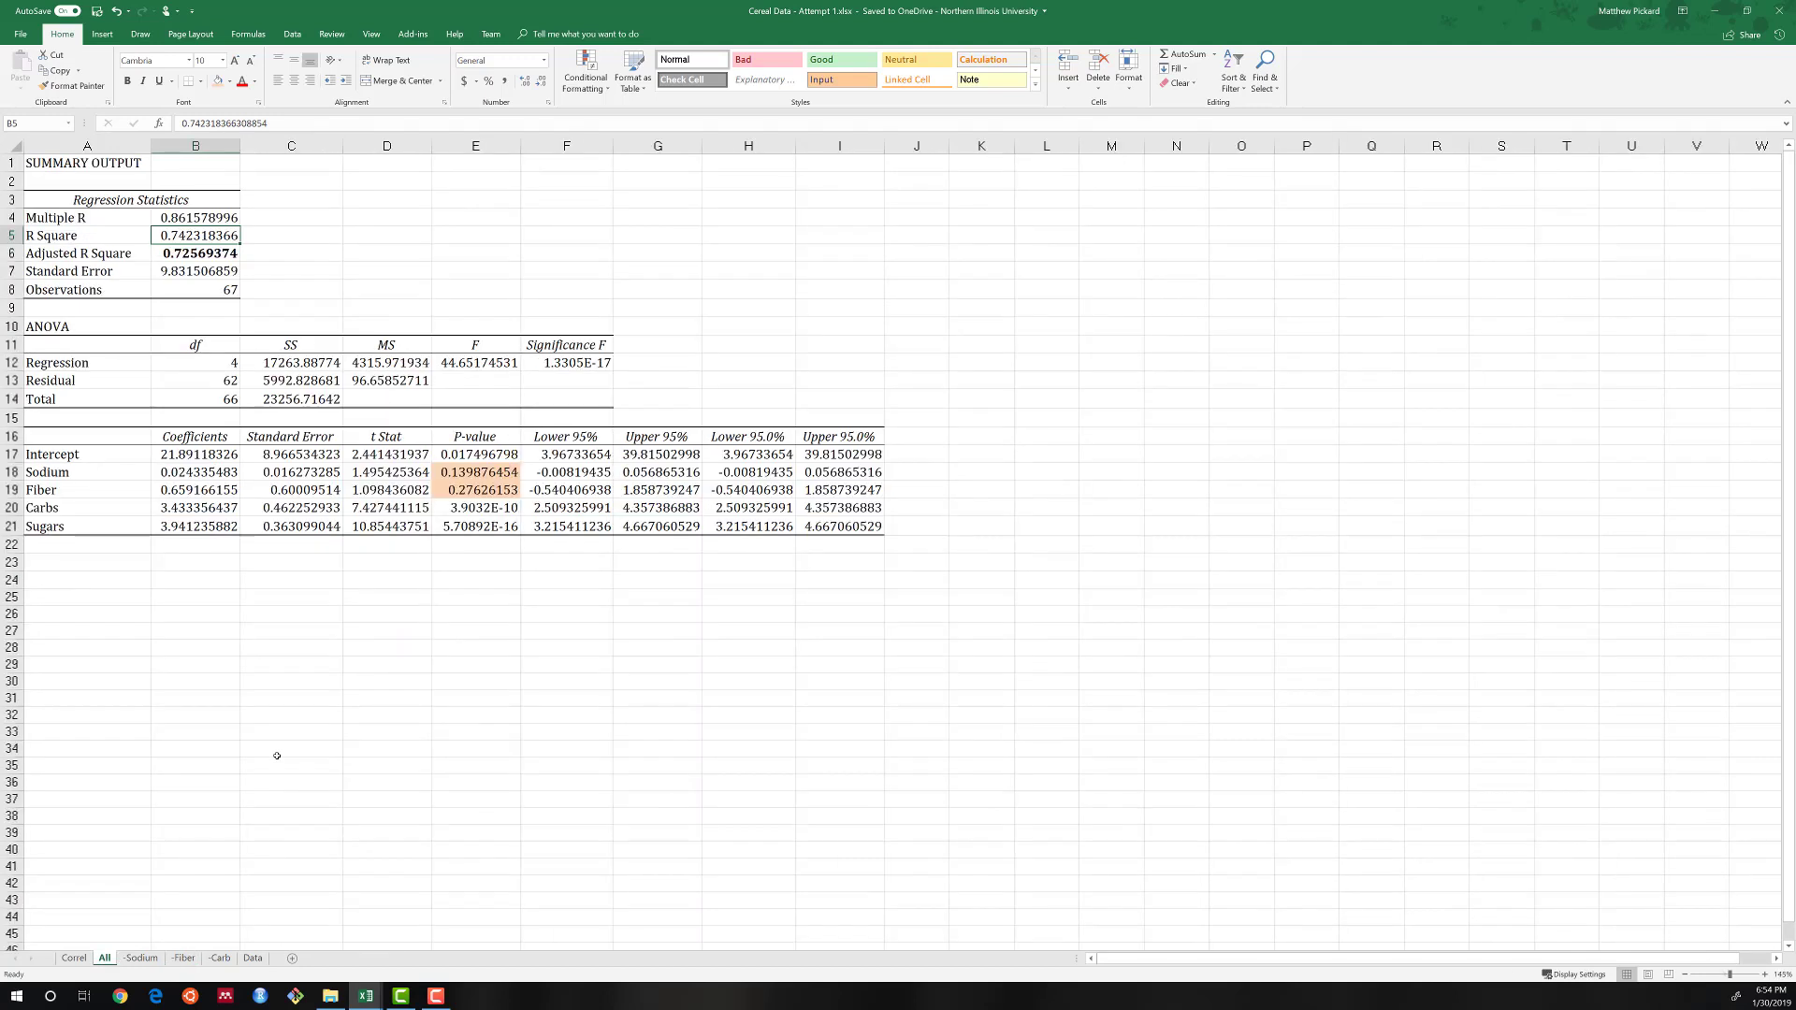
left_click(459, 492)
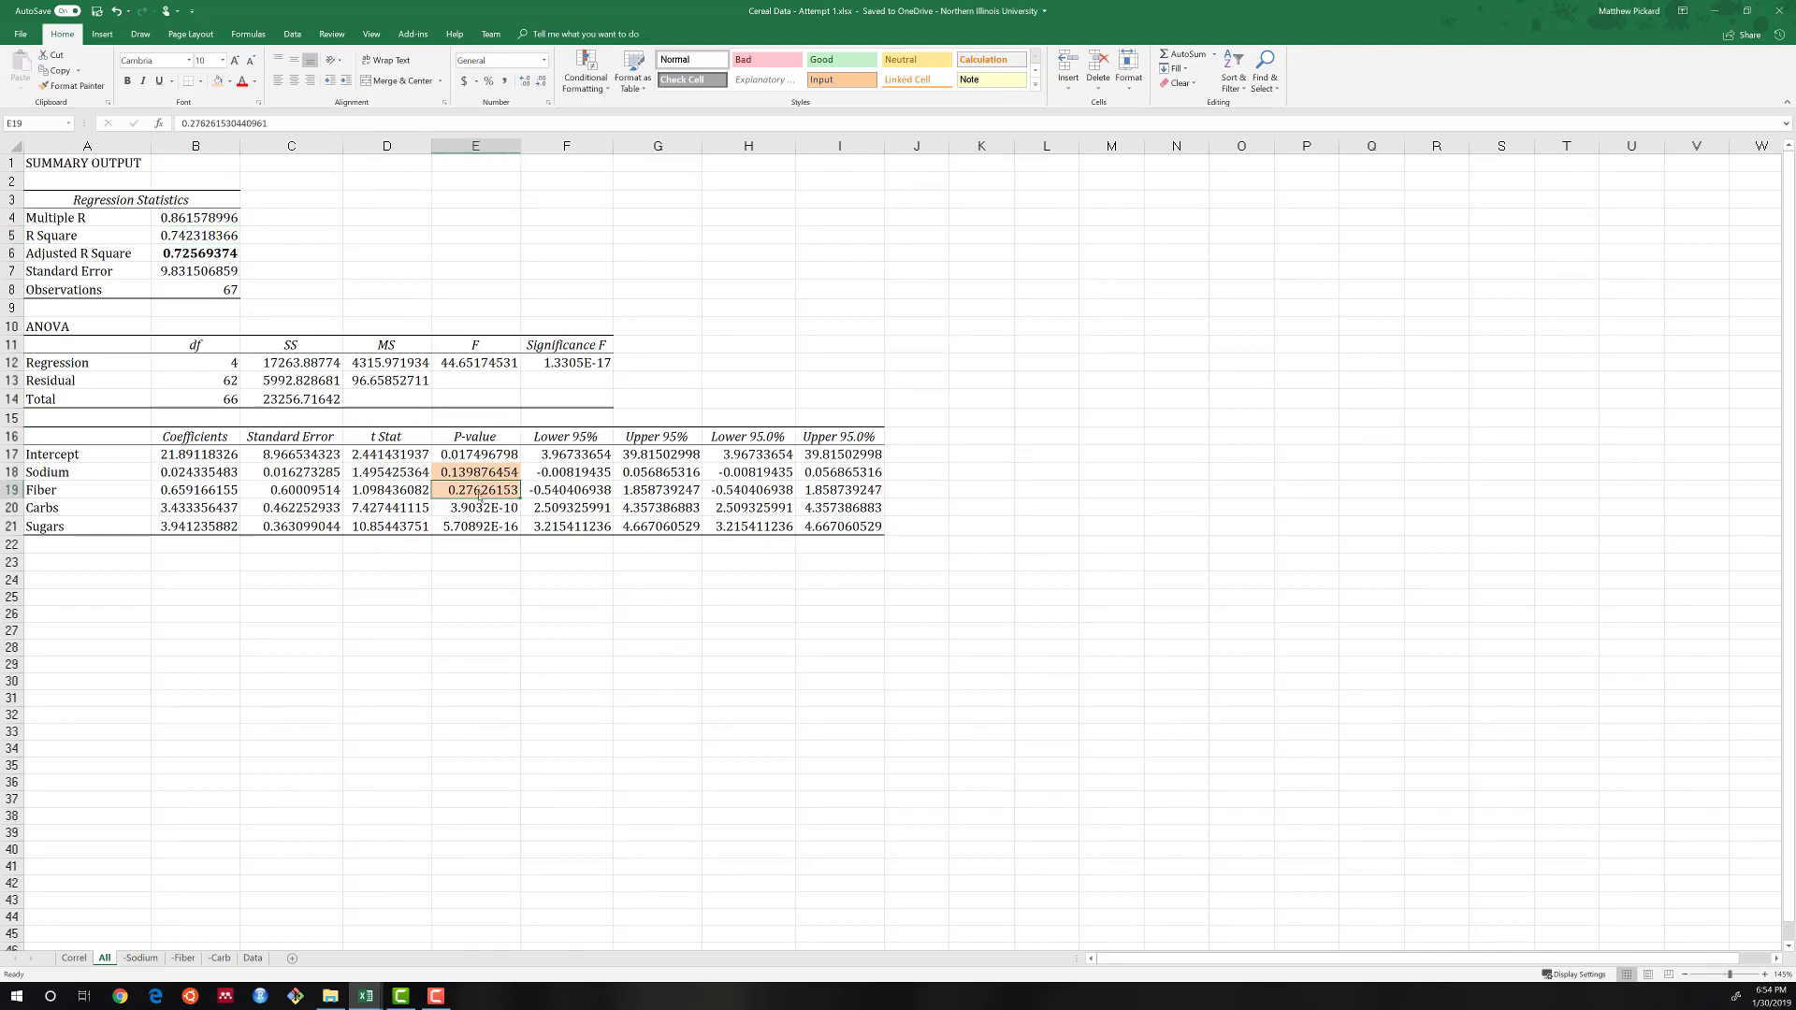
left_click(191, 956)
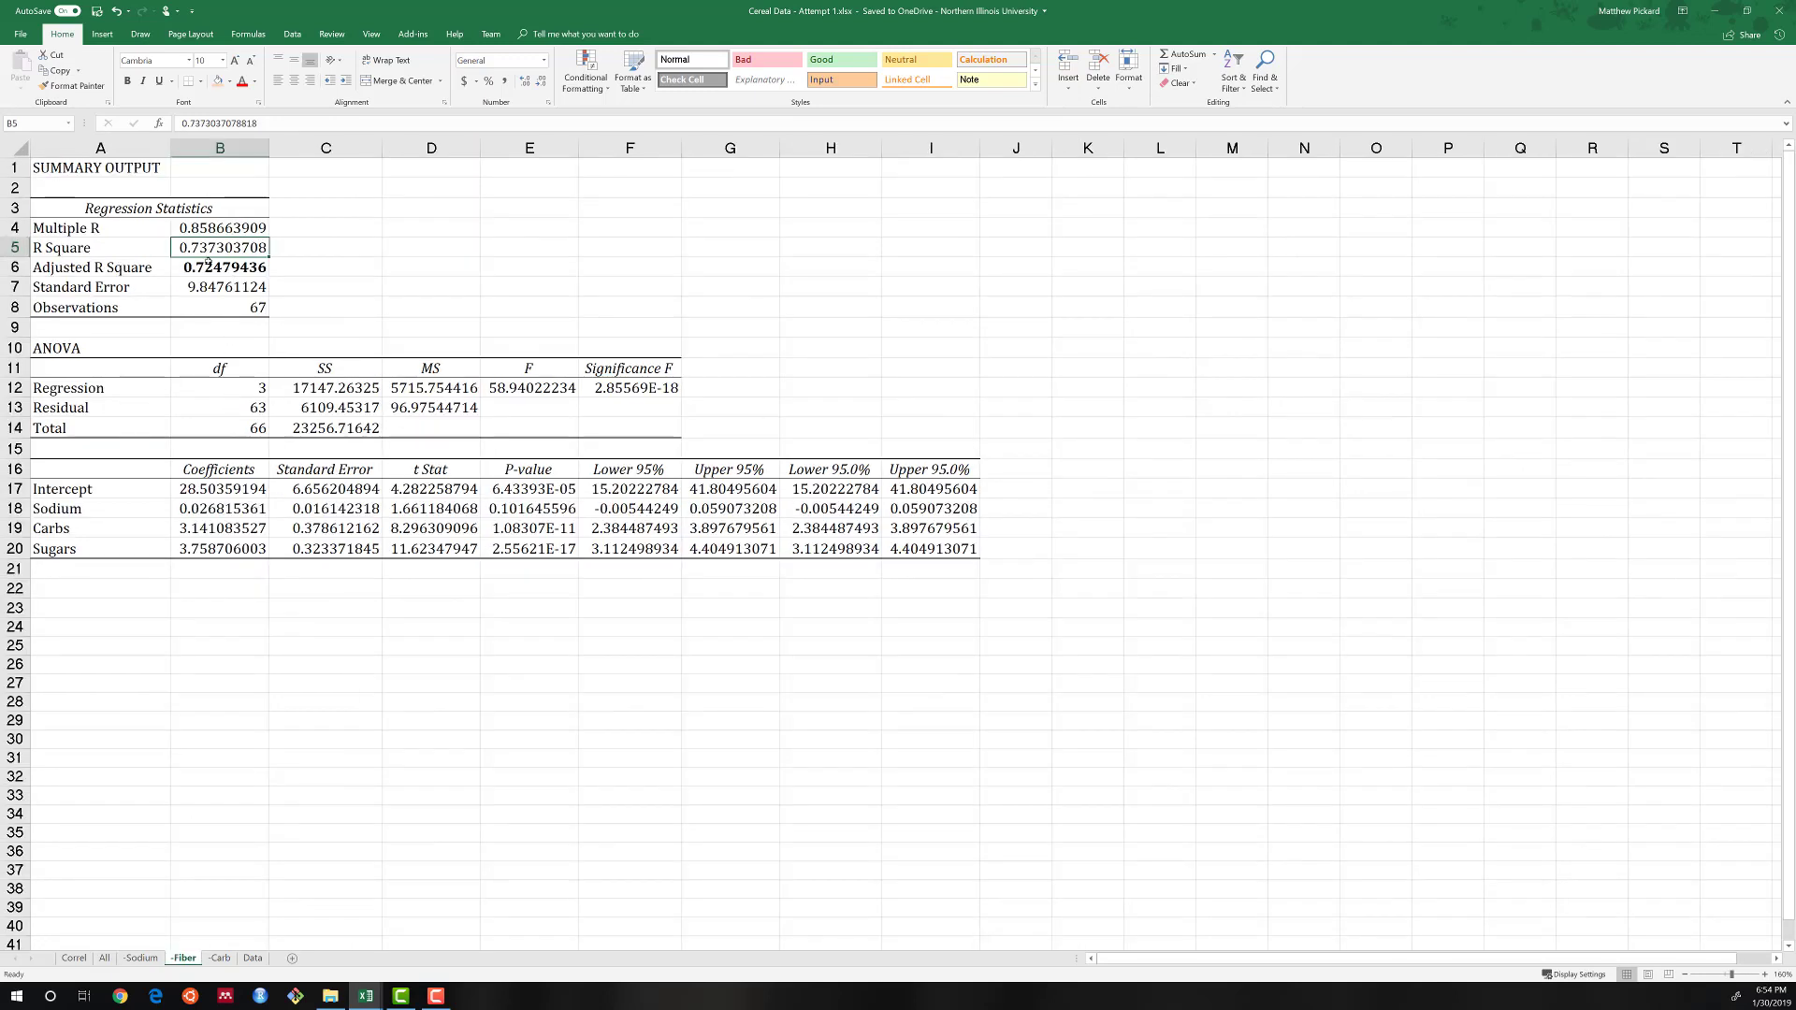
left_click(205, 274)
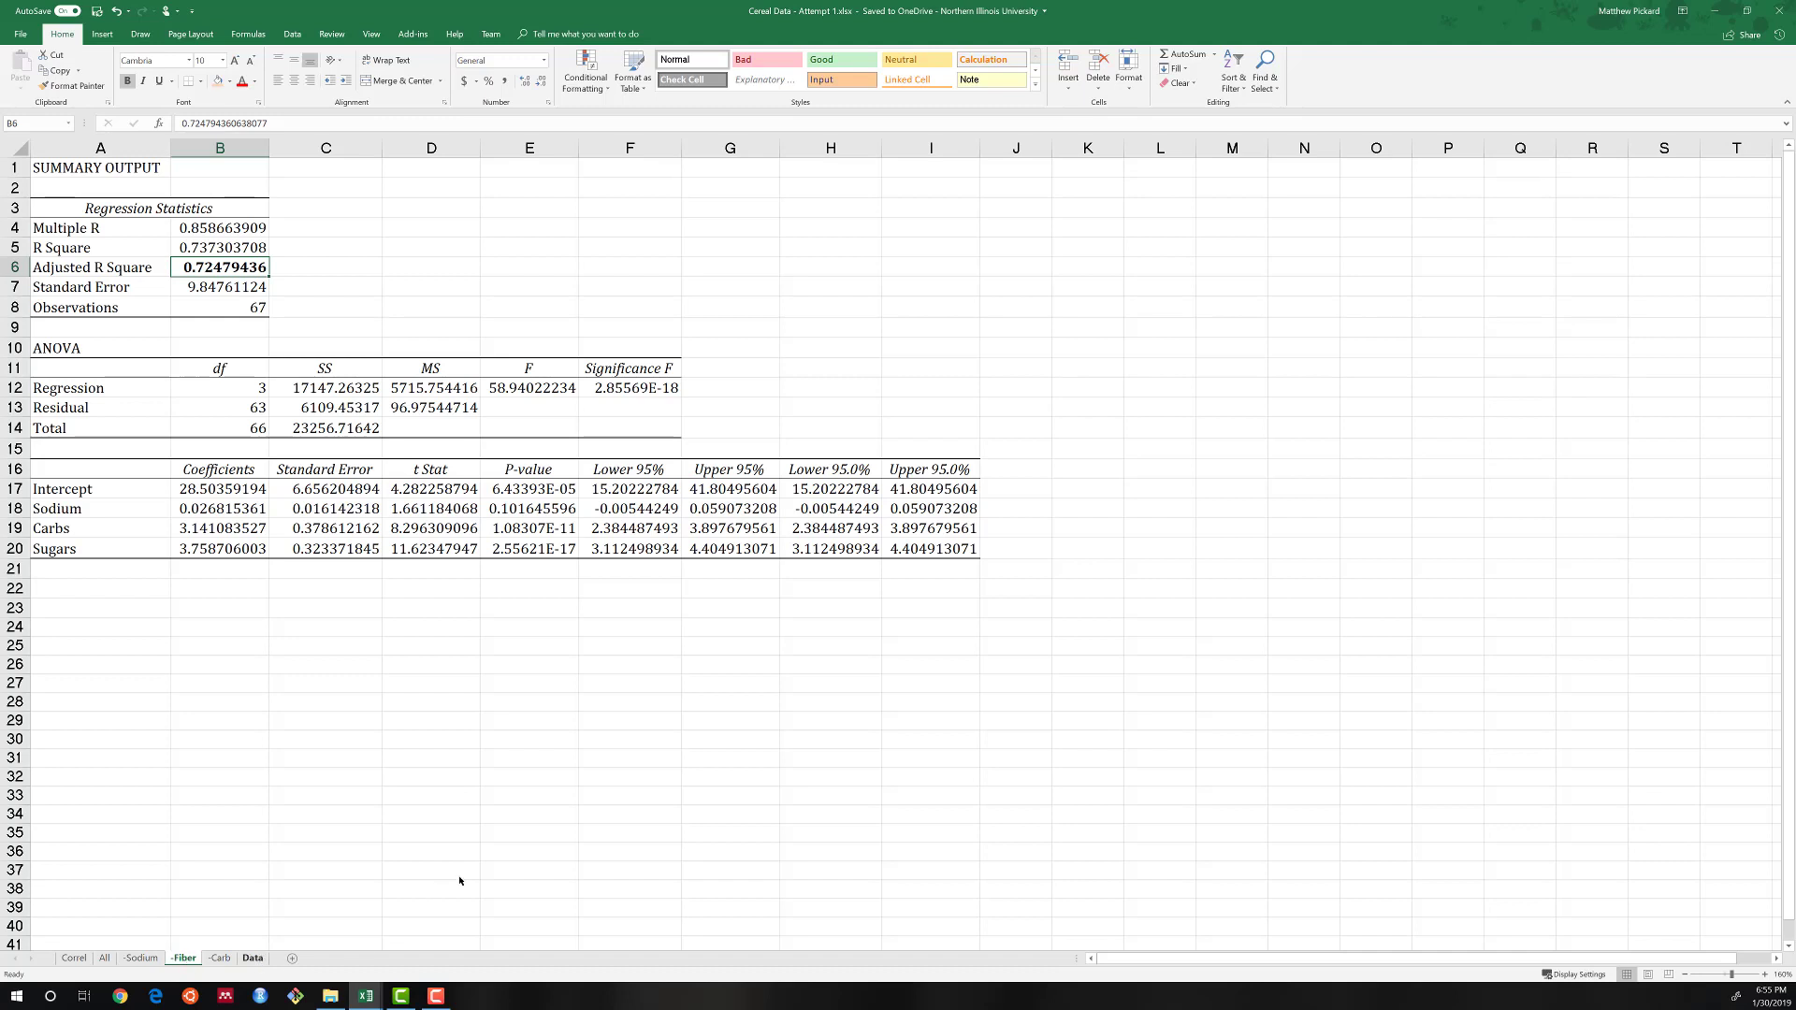
Move the Fiber column on the Data sheet out of the table to column Q, starting at Q3.
left_click(253, 958)
scroll(957, 543, "up", 5)
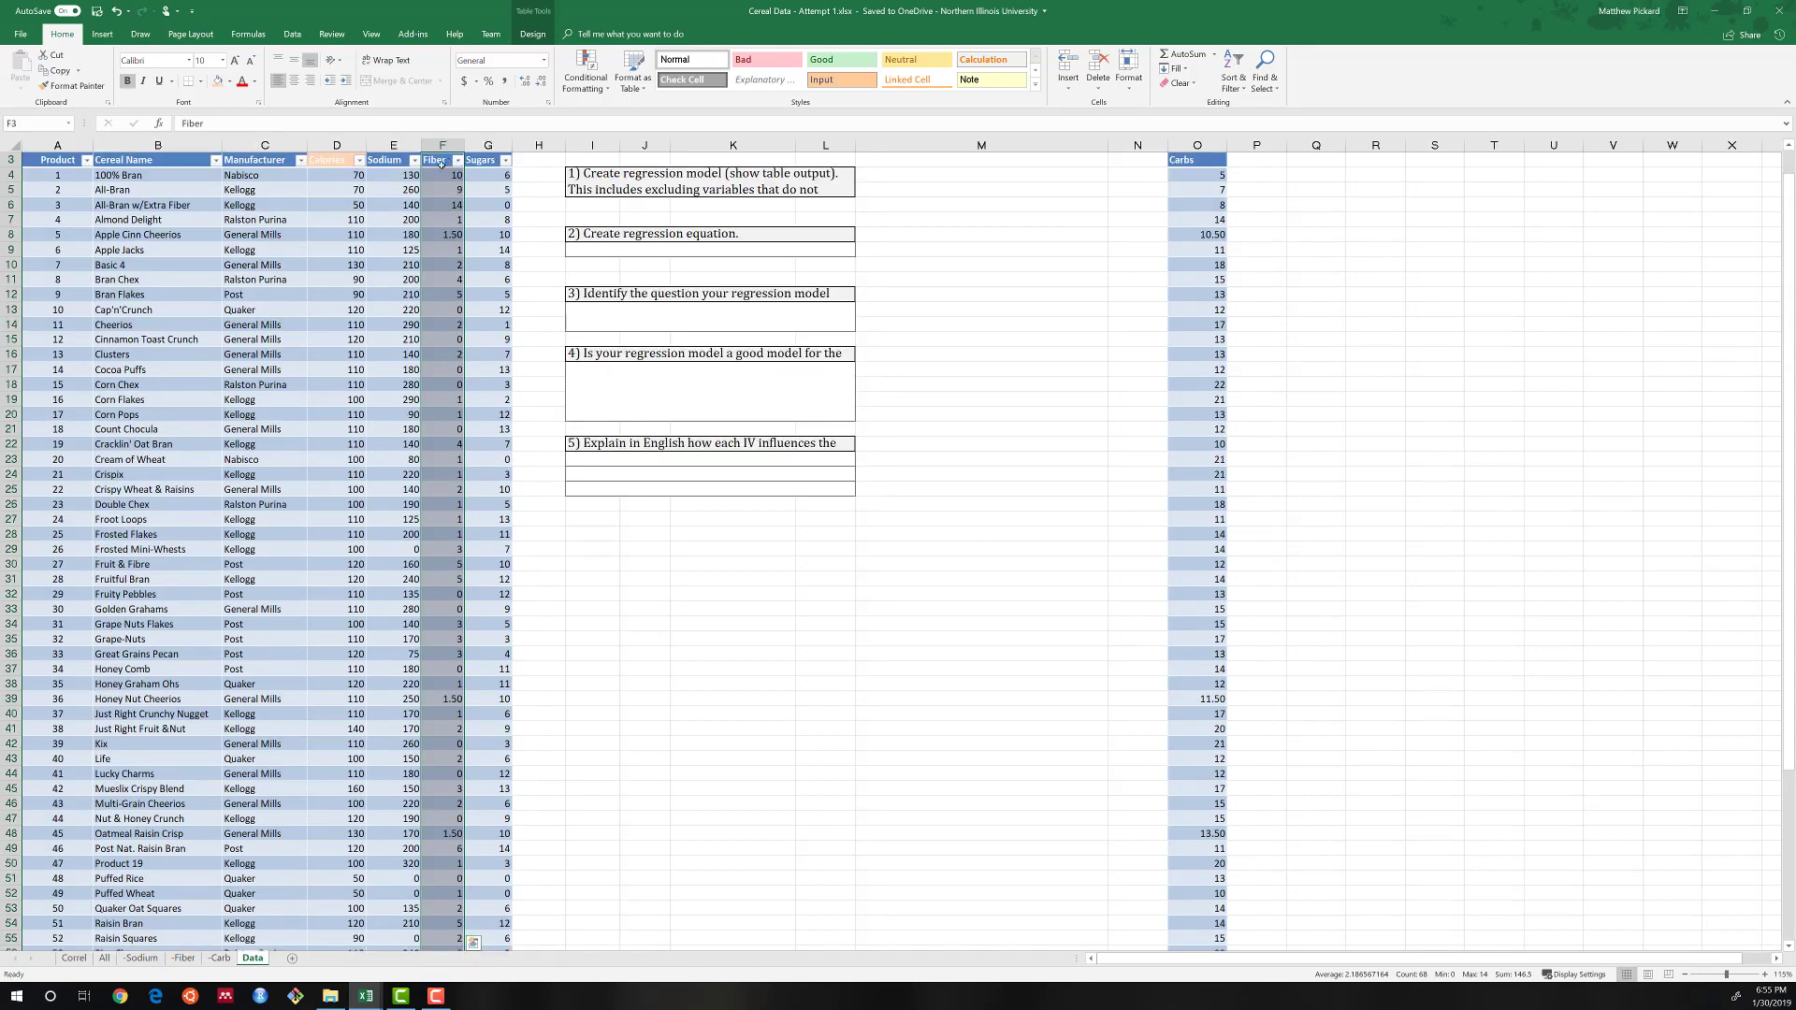
key("ctrl+c")
key("Right")
key("Right")
key("Right")
key("Right")
key("Right")
key("Right")
key("Right")
key("Right")
key("Right")
key("Right")
key("Right")
key("Right")
key("Right")
key("Right")
key("Right")
key("Right")
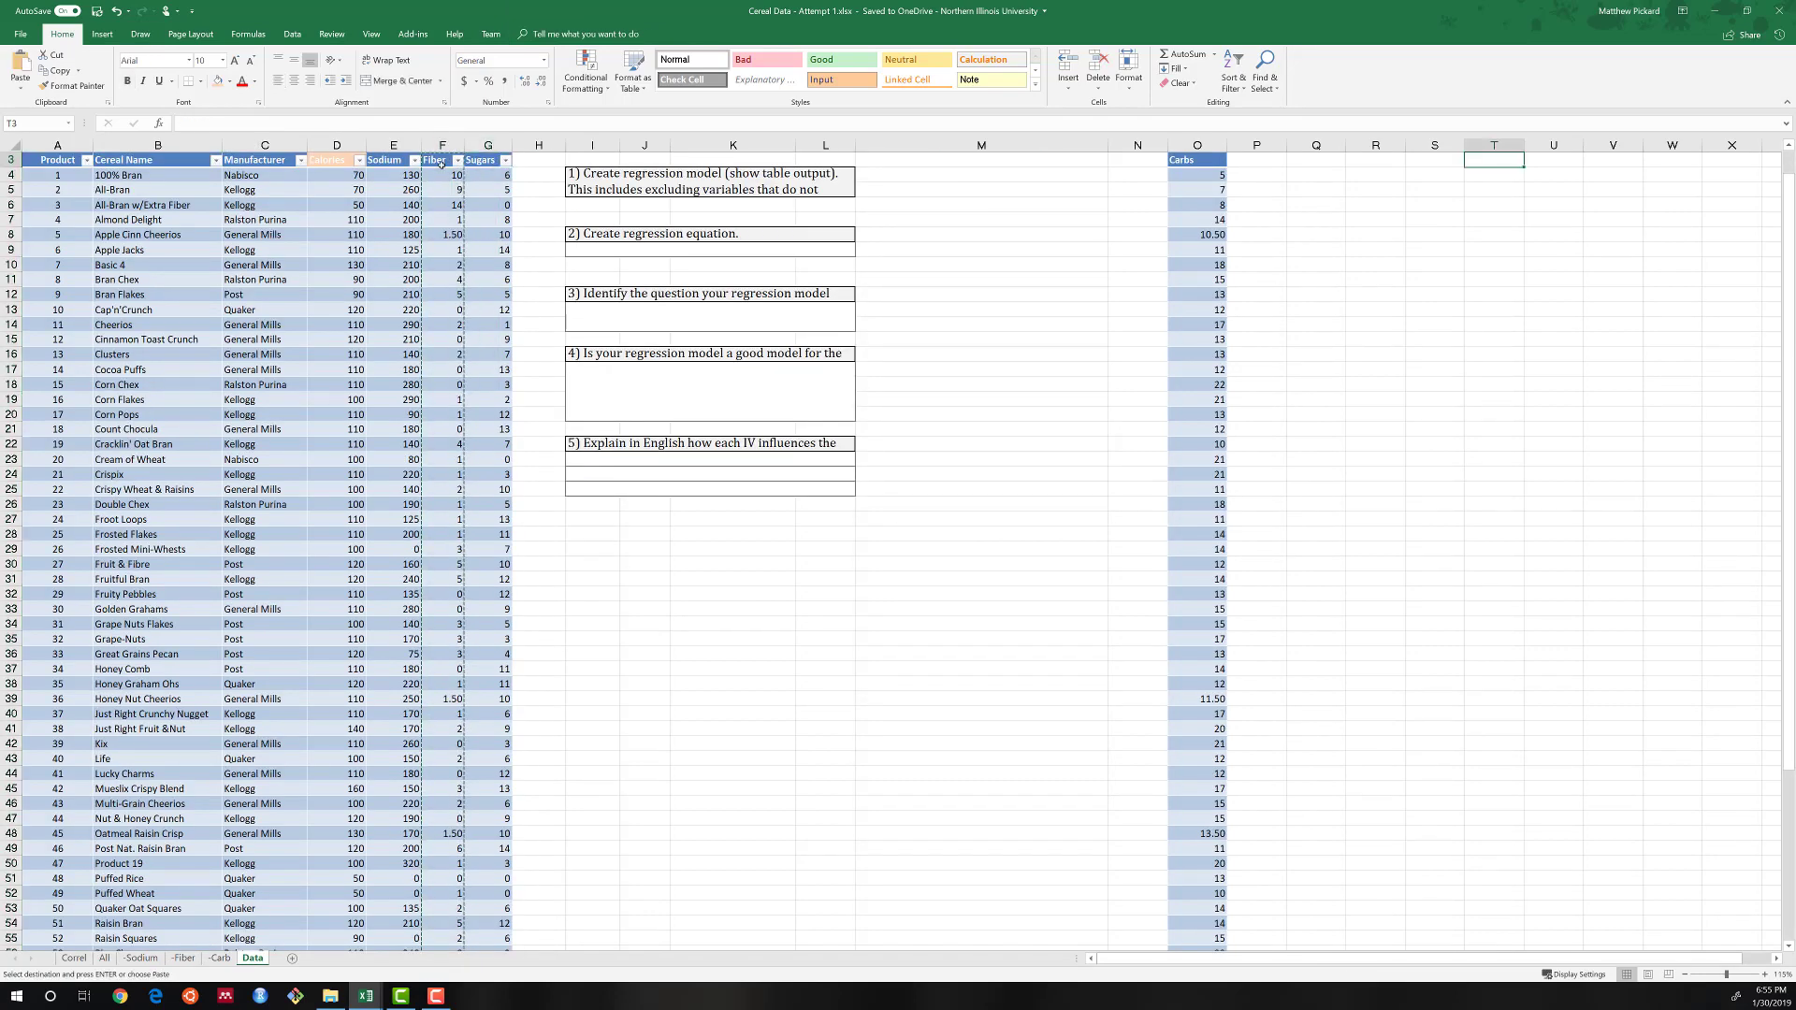
key("Left")
key("Left")
key("Left")
key("Left")
key("Left")
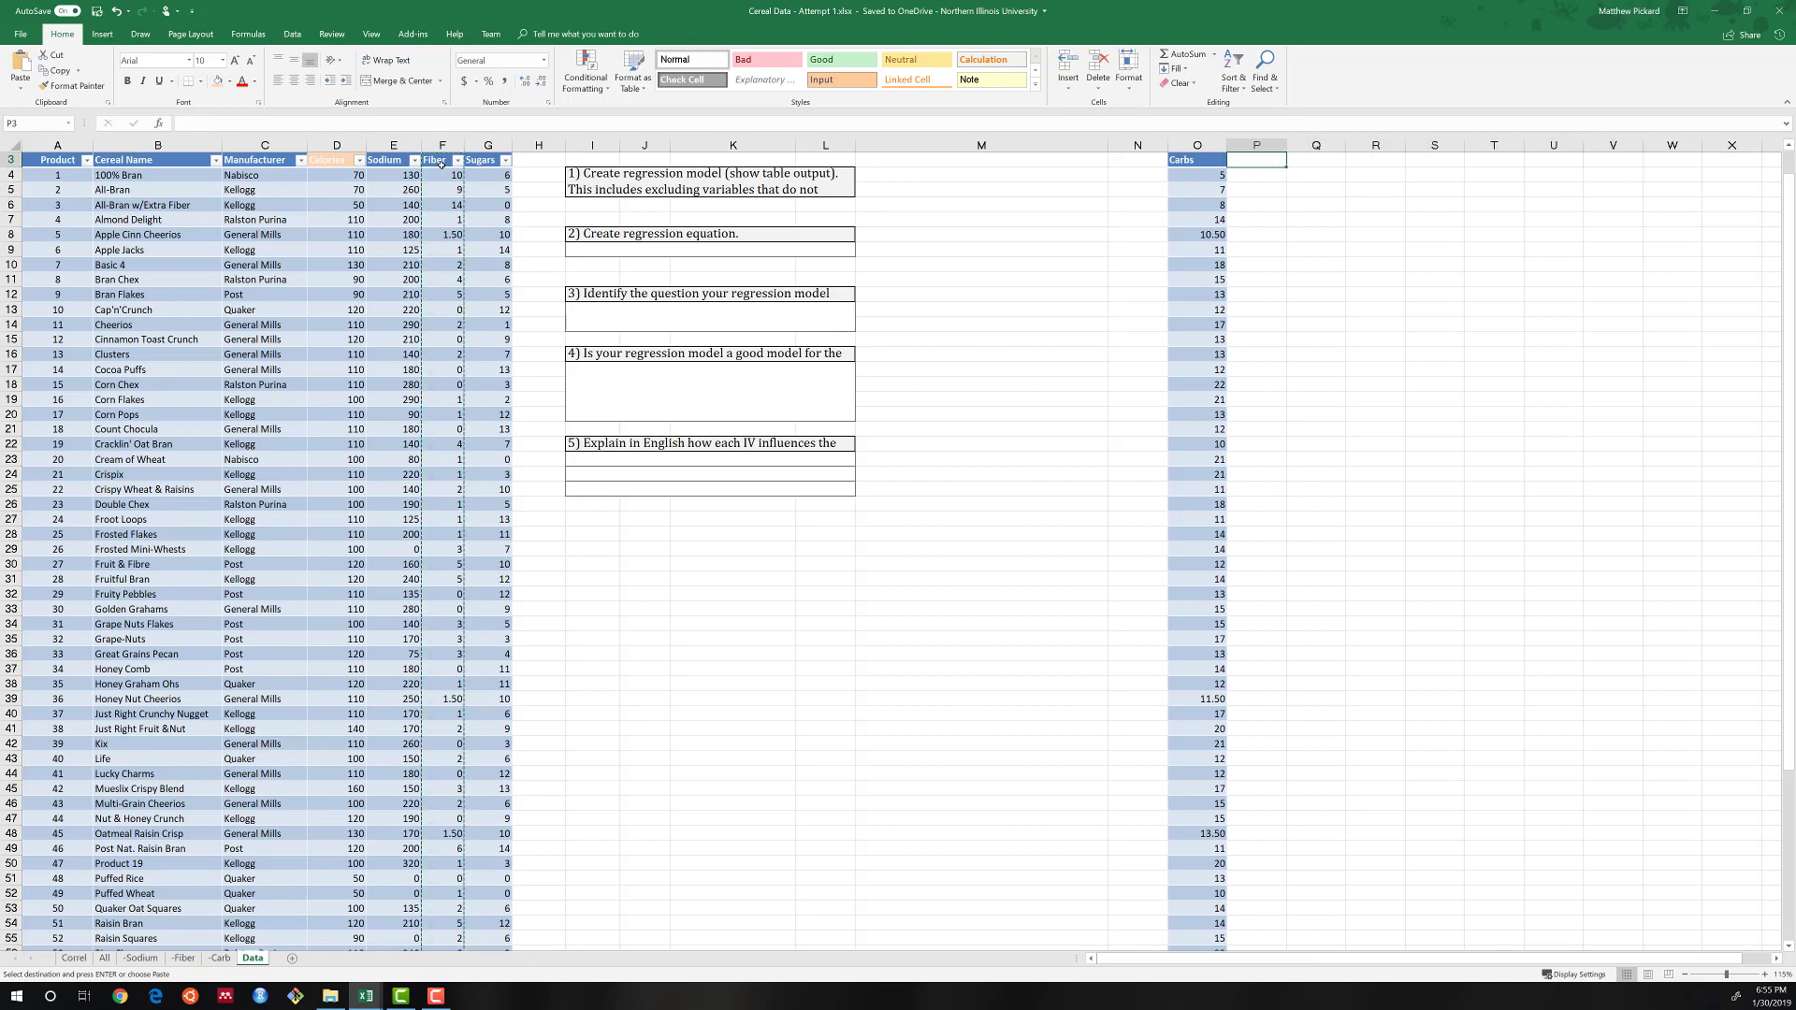
key("Return")
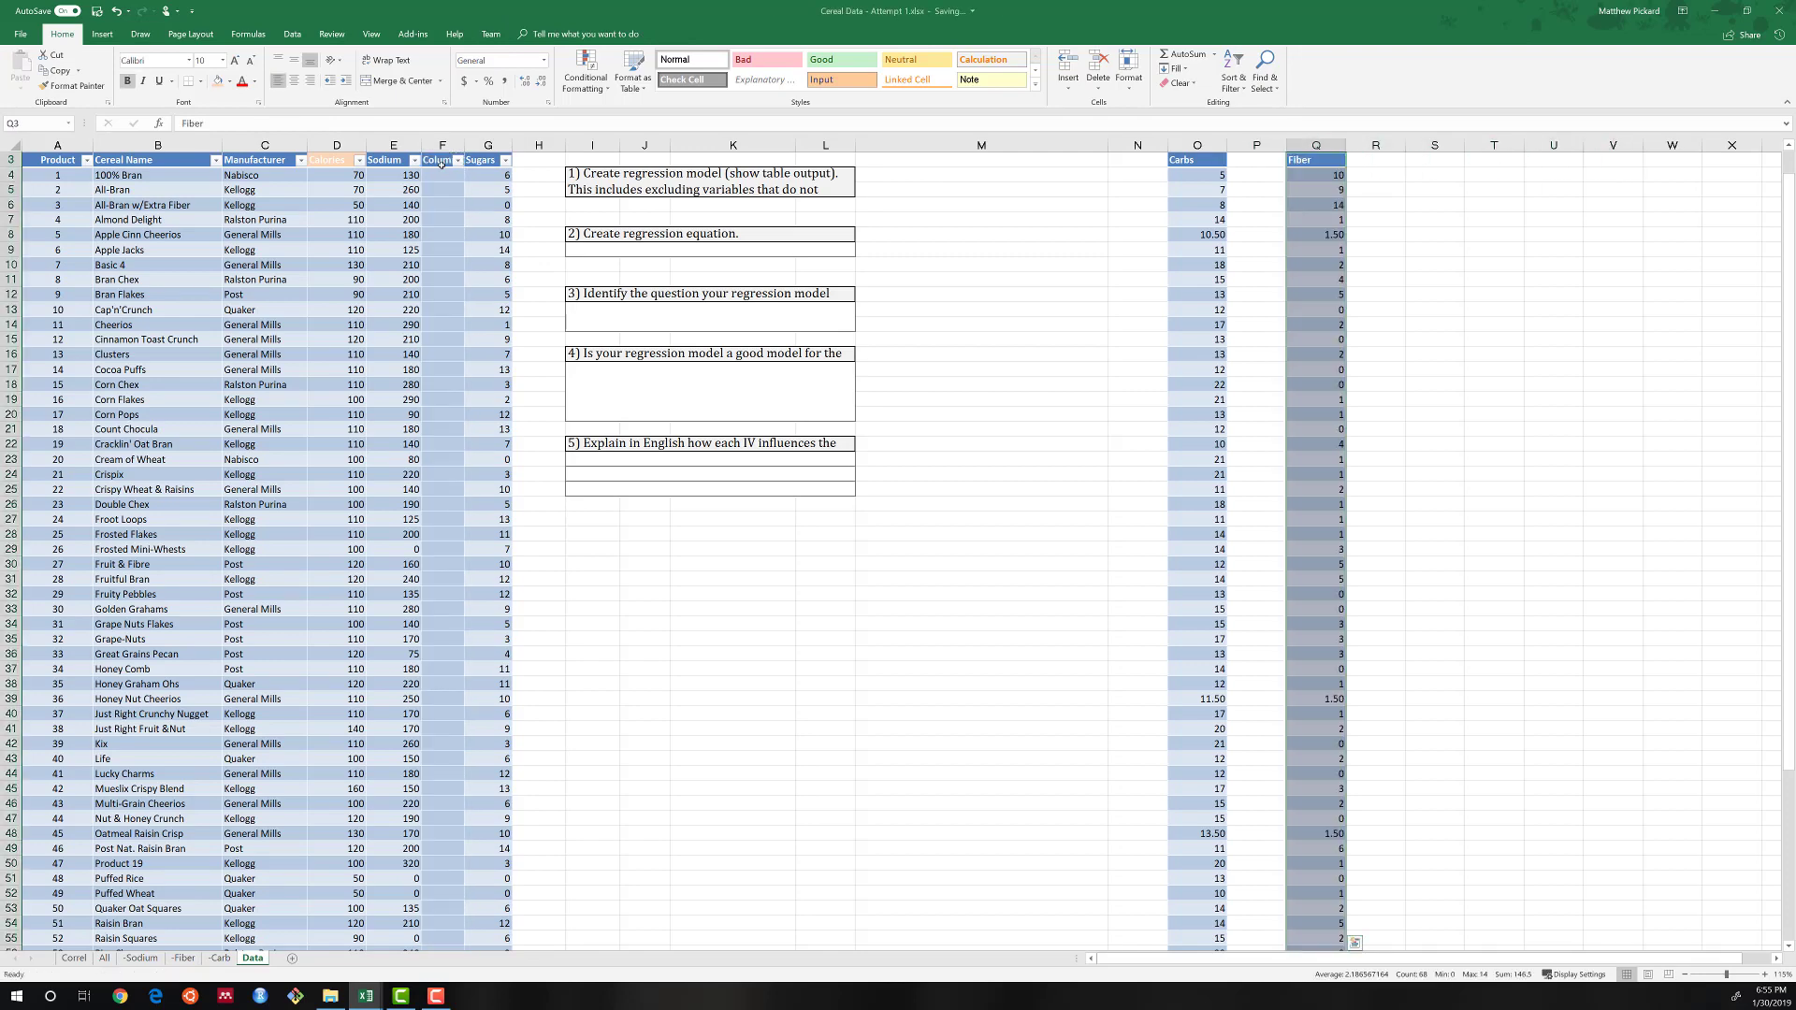
Move the Carbs column from column O into the table's empty column F, between Sodium and Sugars.
key("Left")
key("Left")
key("ctrl+shift+Down")
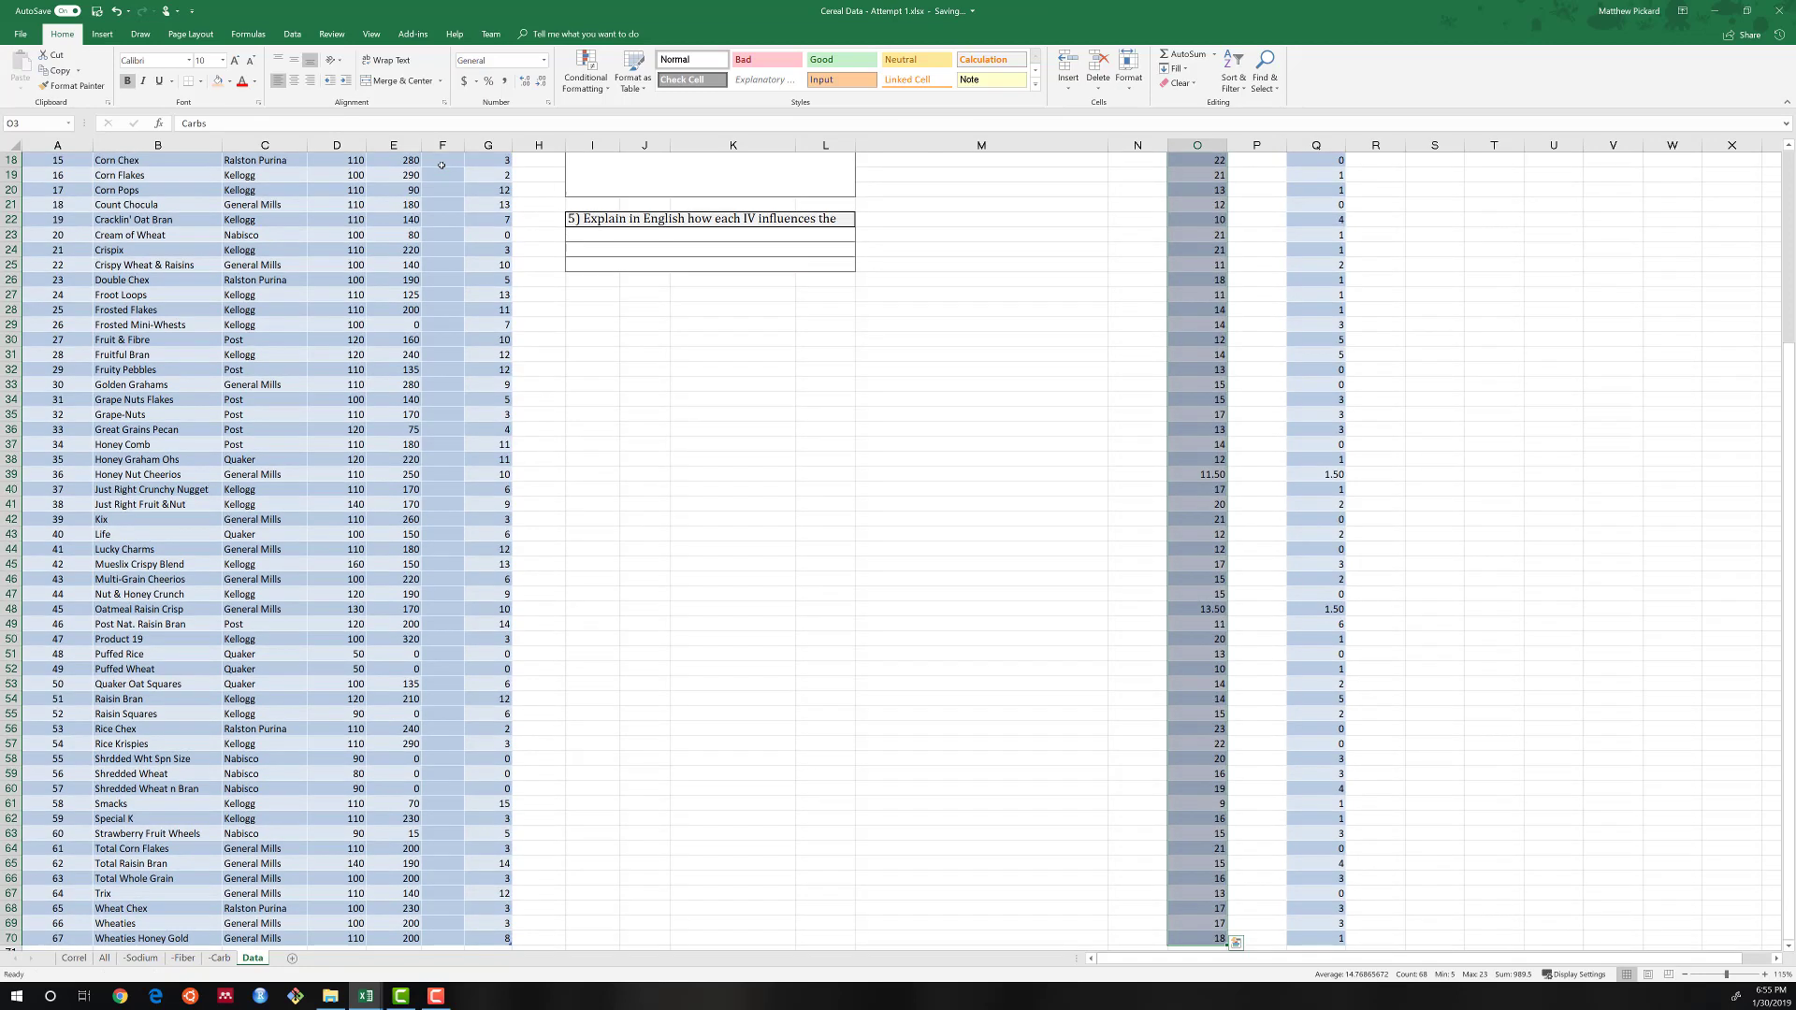
key("ctrl+x")
key("Left")
key("Left")
key("Left")
key("Left")
key("Left")
key("Left")
key("Left")
key("Left")
key("Left")
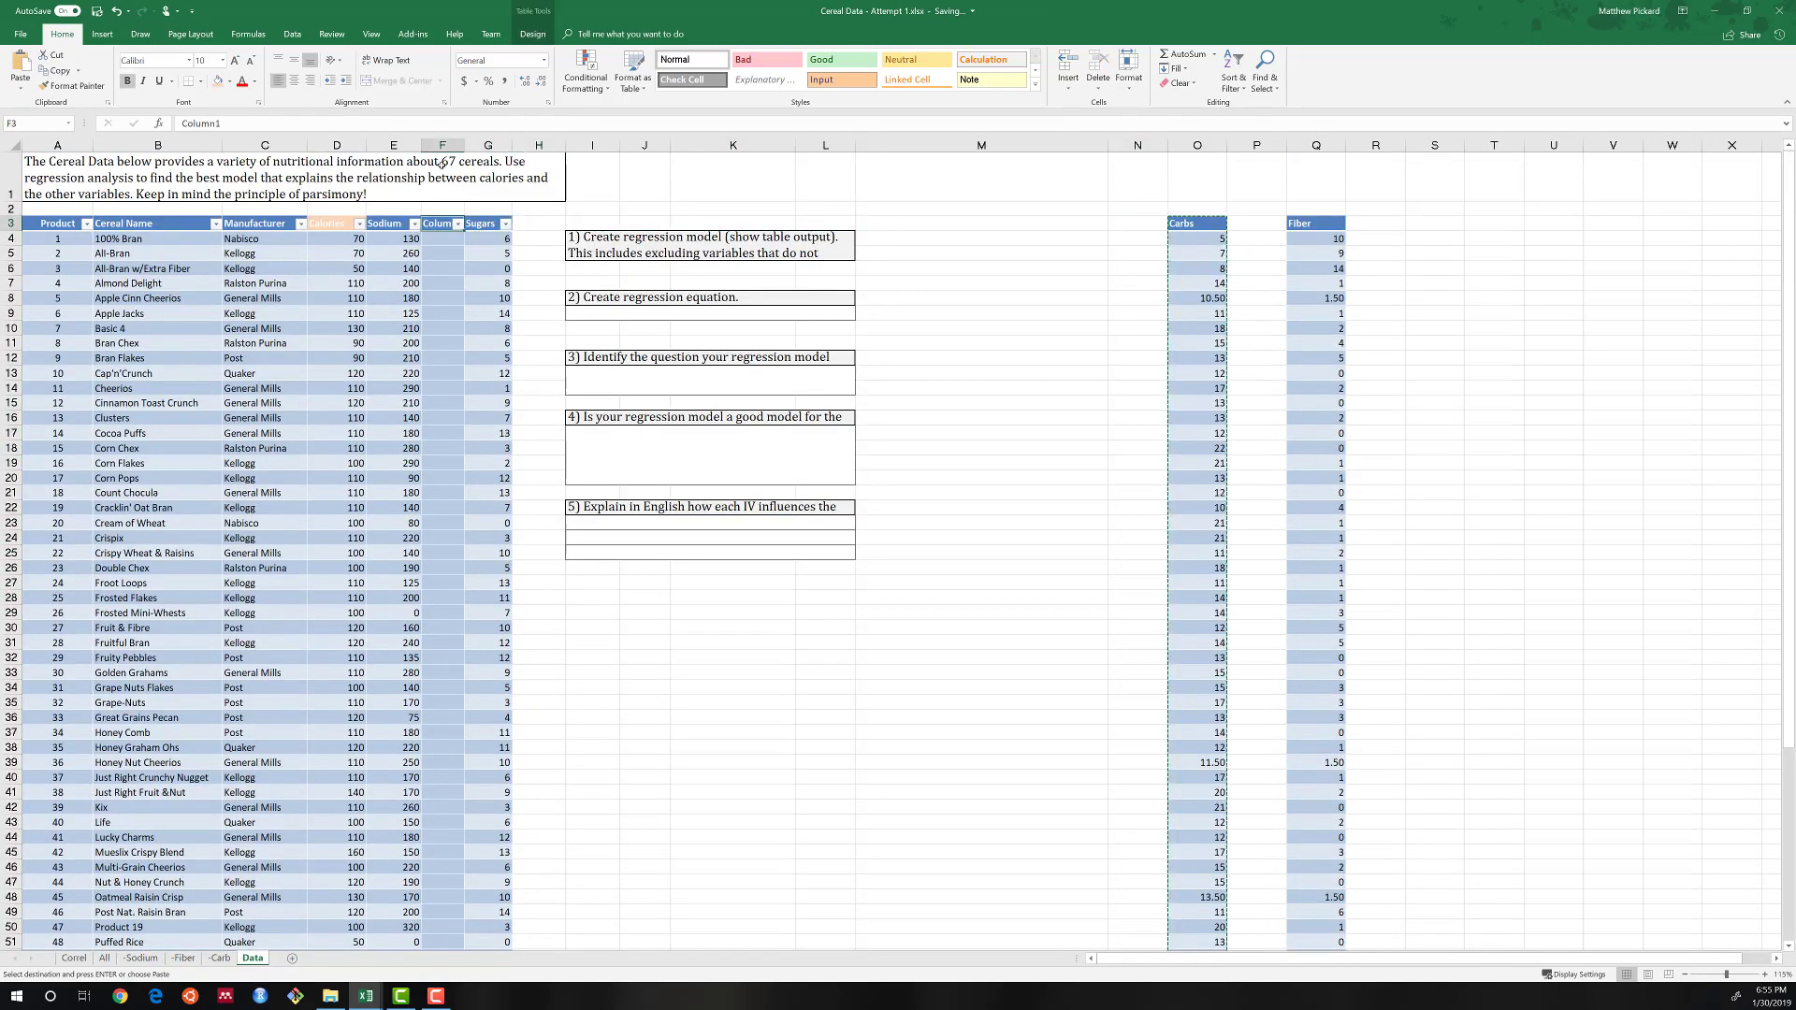
key("Return")
key("Left")
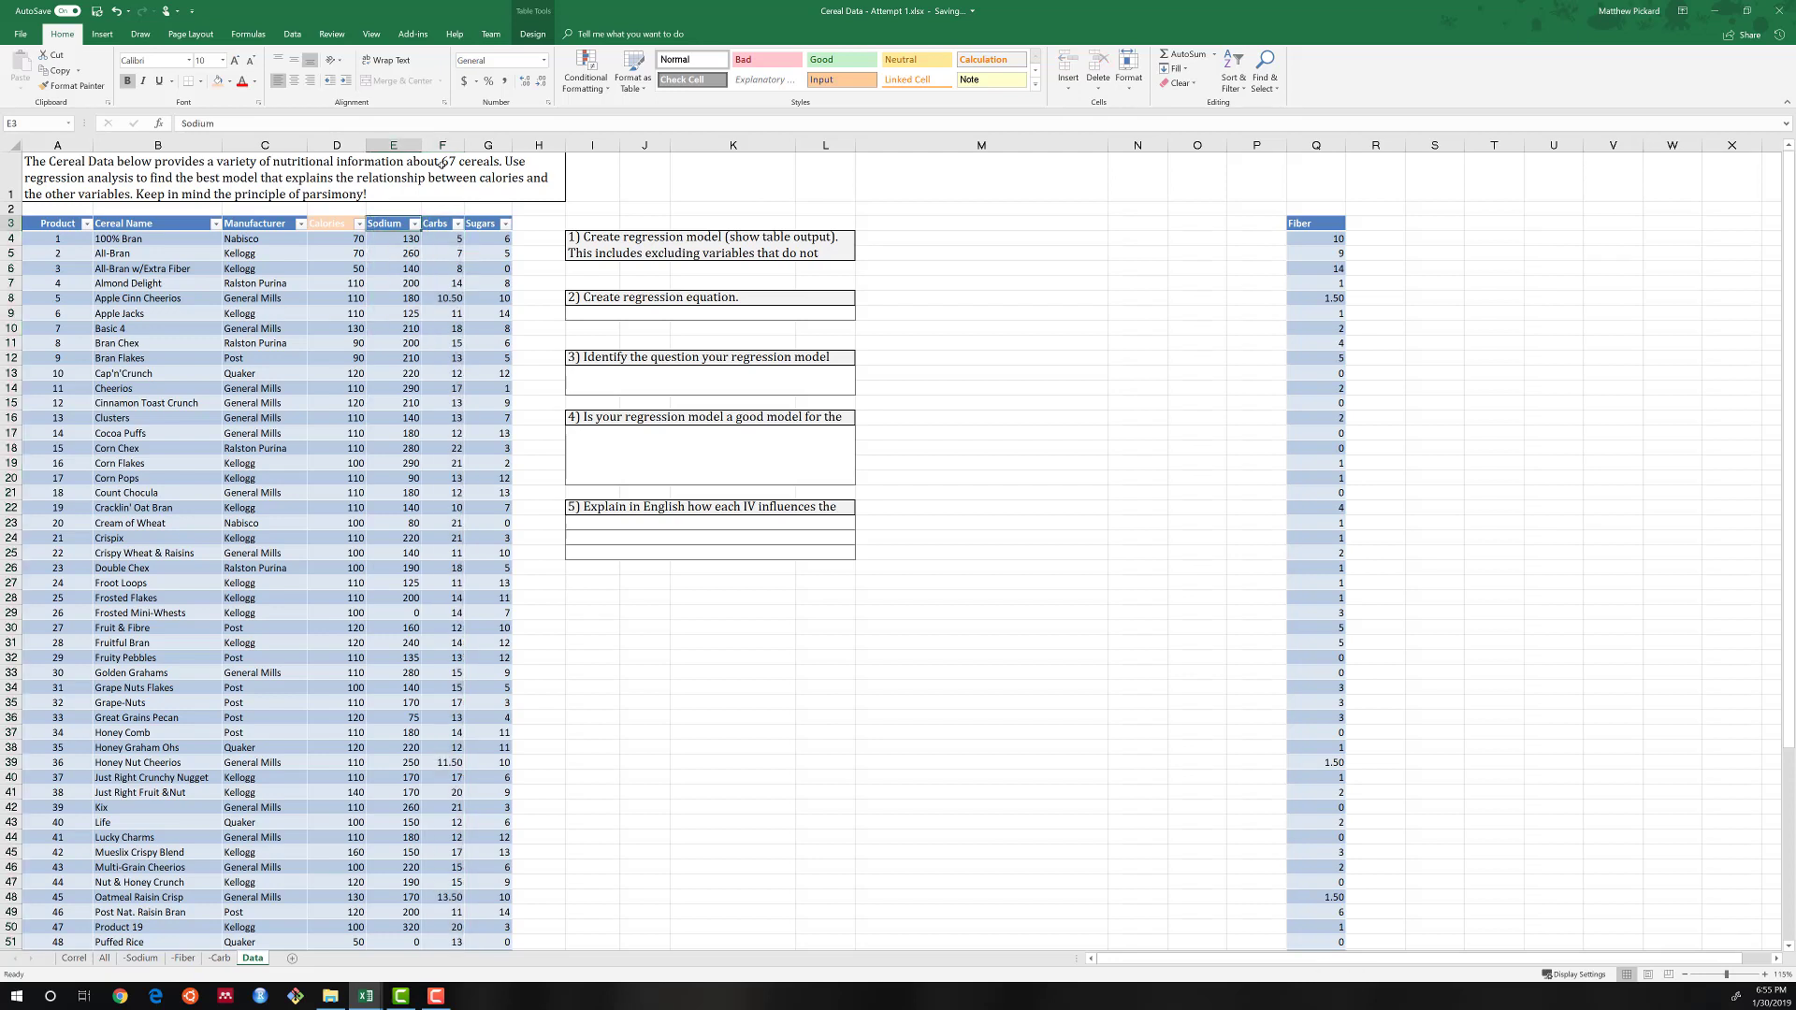
key("Right")
key("Left")
key("Right")
key("Right")
key("Left")
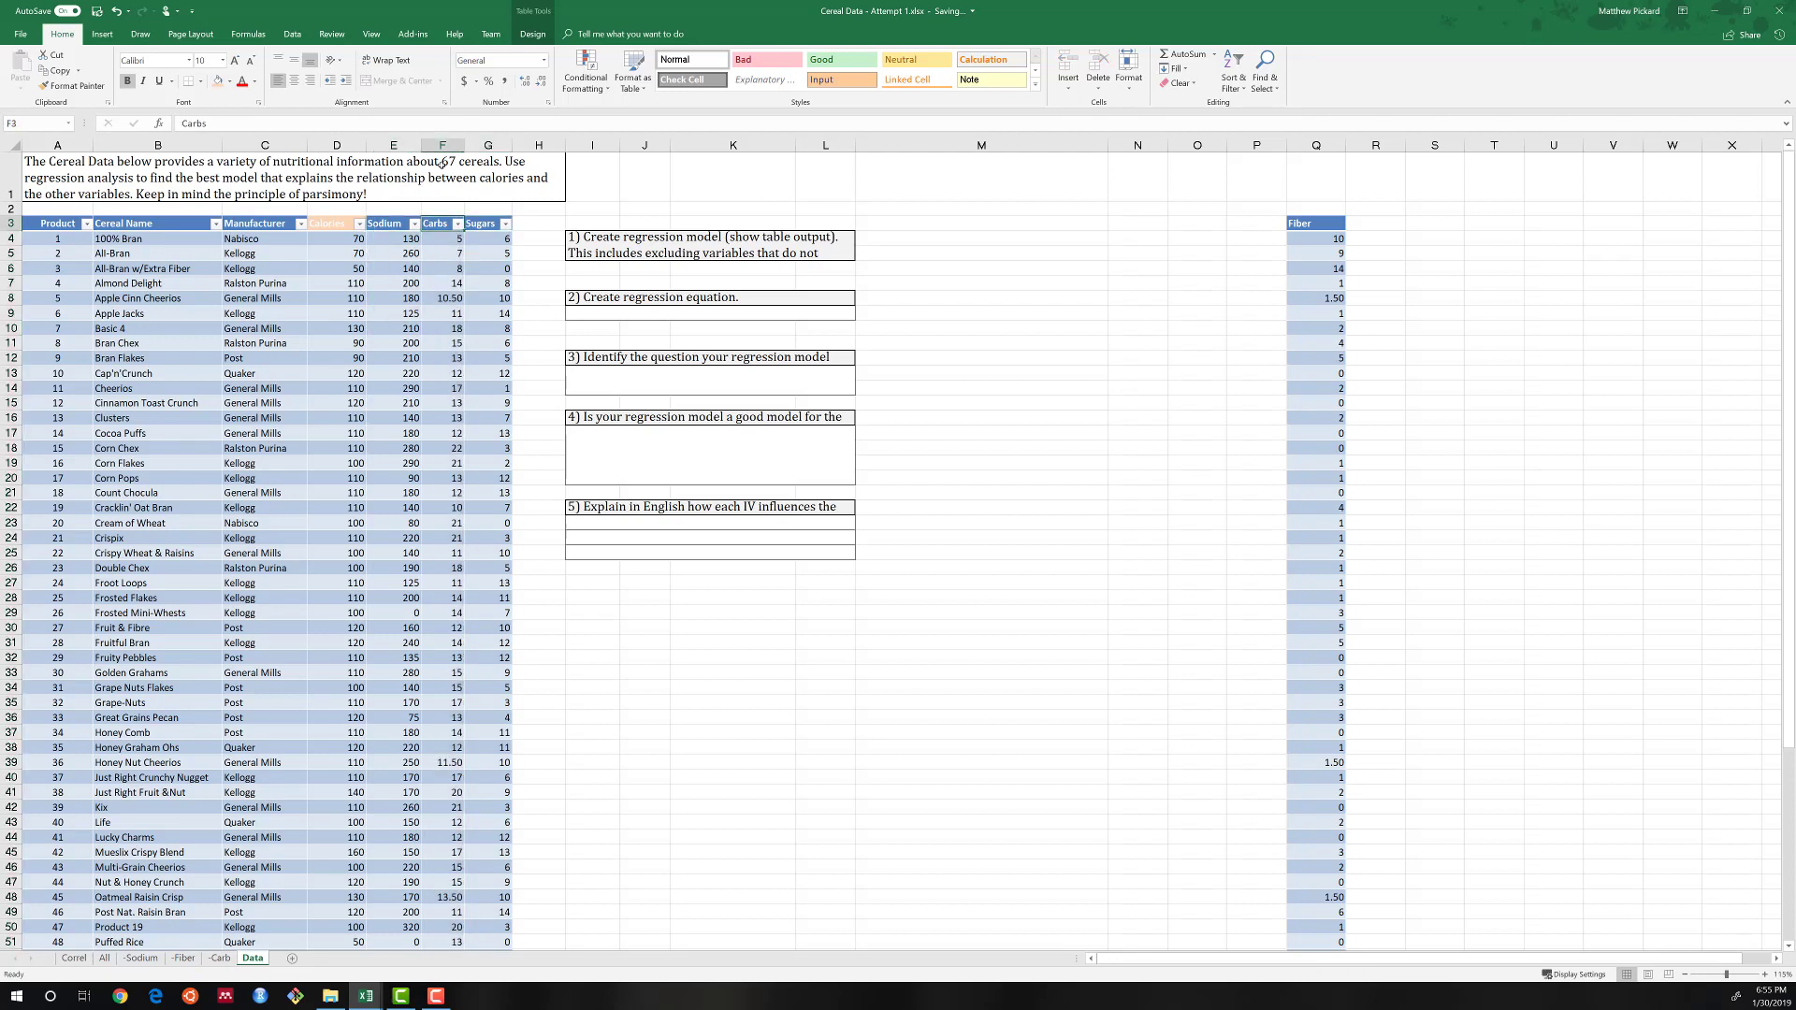
key("Left")
key("Right")
Start a Regression analysis and set its X range to the Carbs and Sugars columns, F3:G70.
left_click(291, 34)
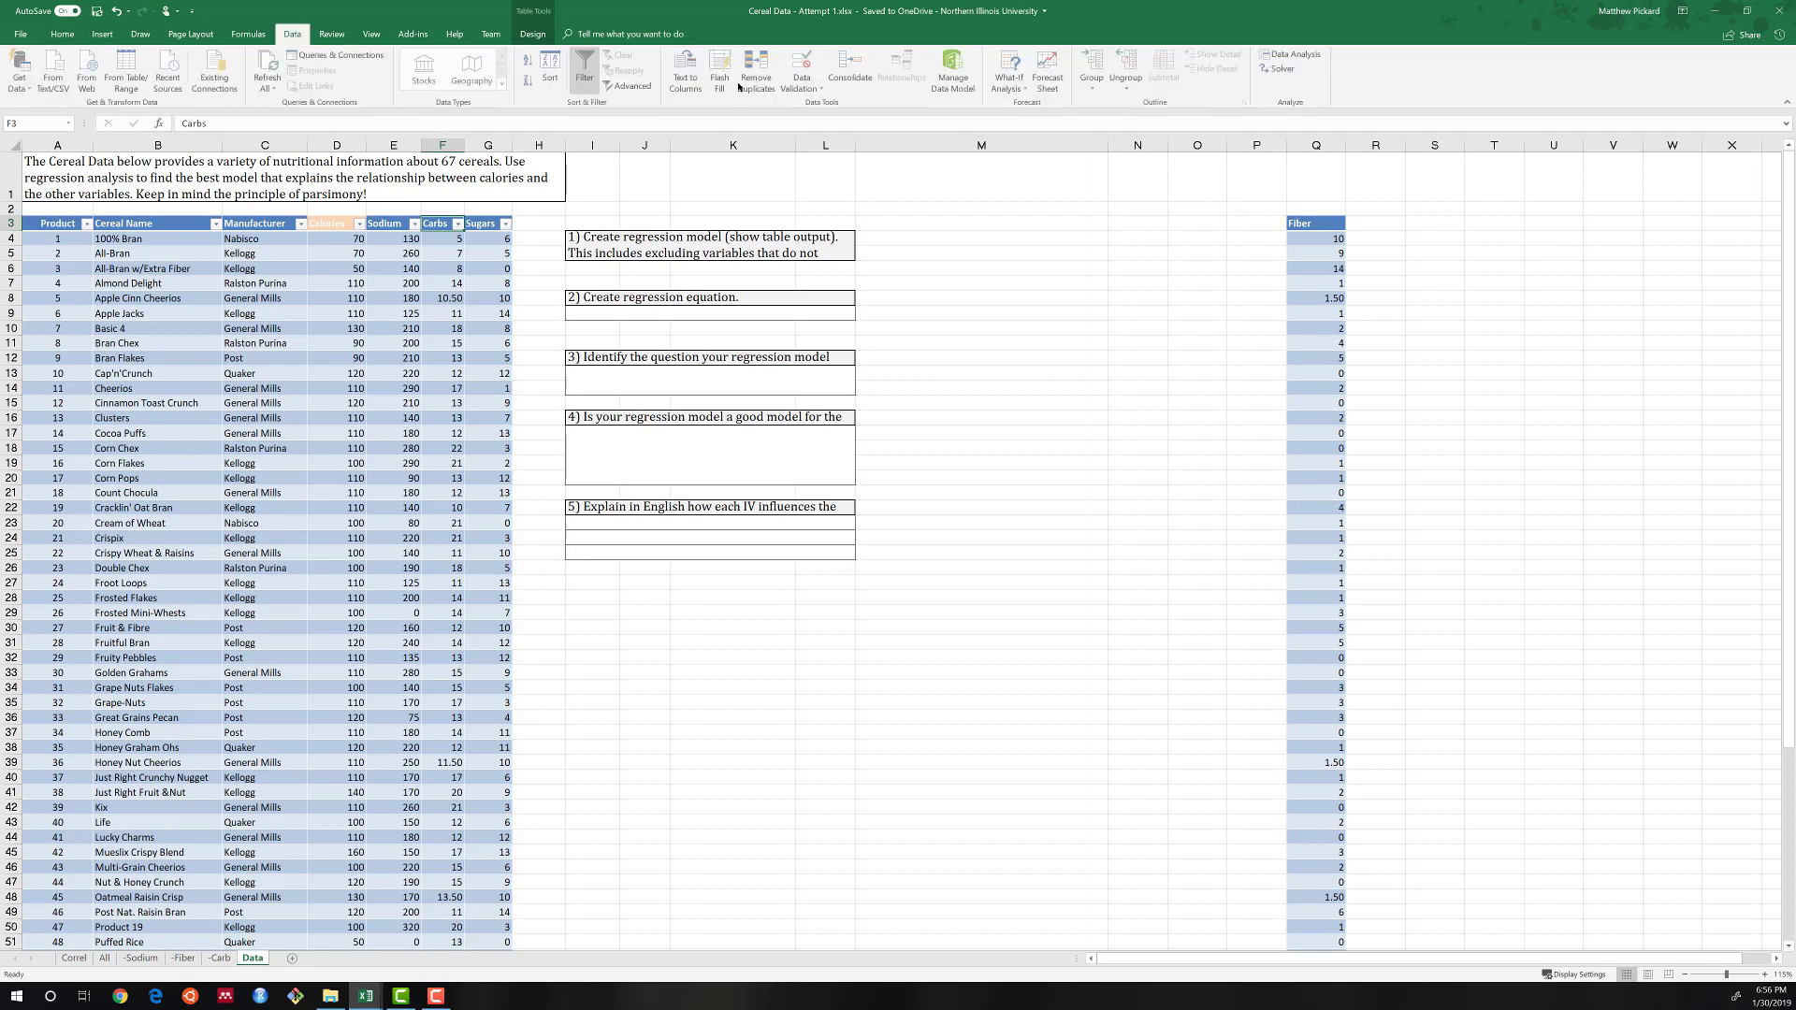
left_click(1294, 54)
left_click(996, 520)
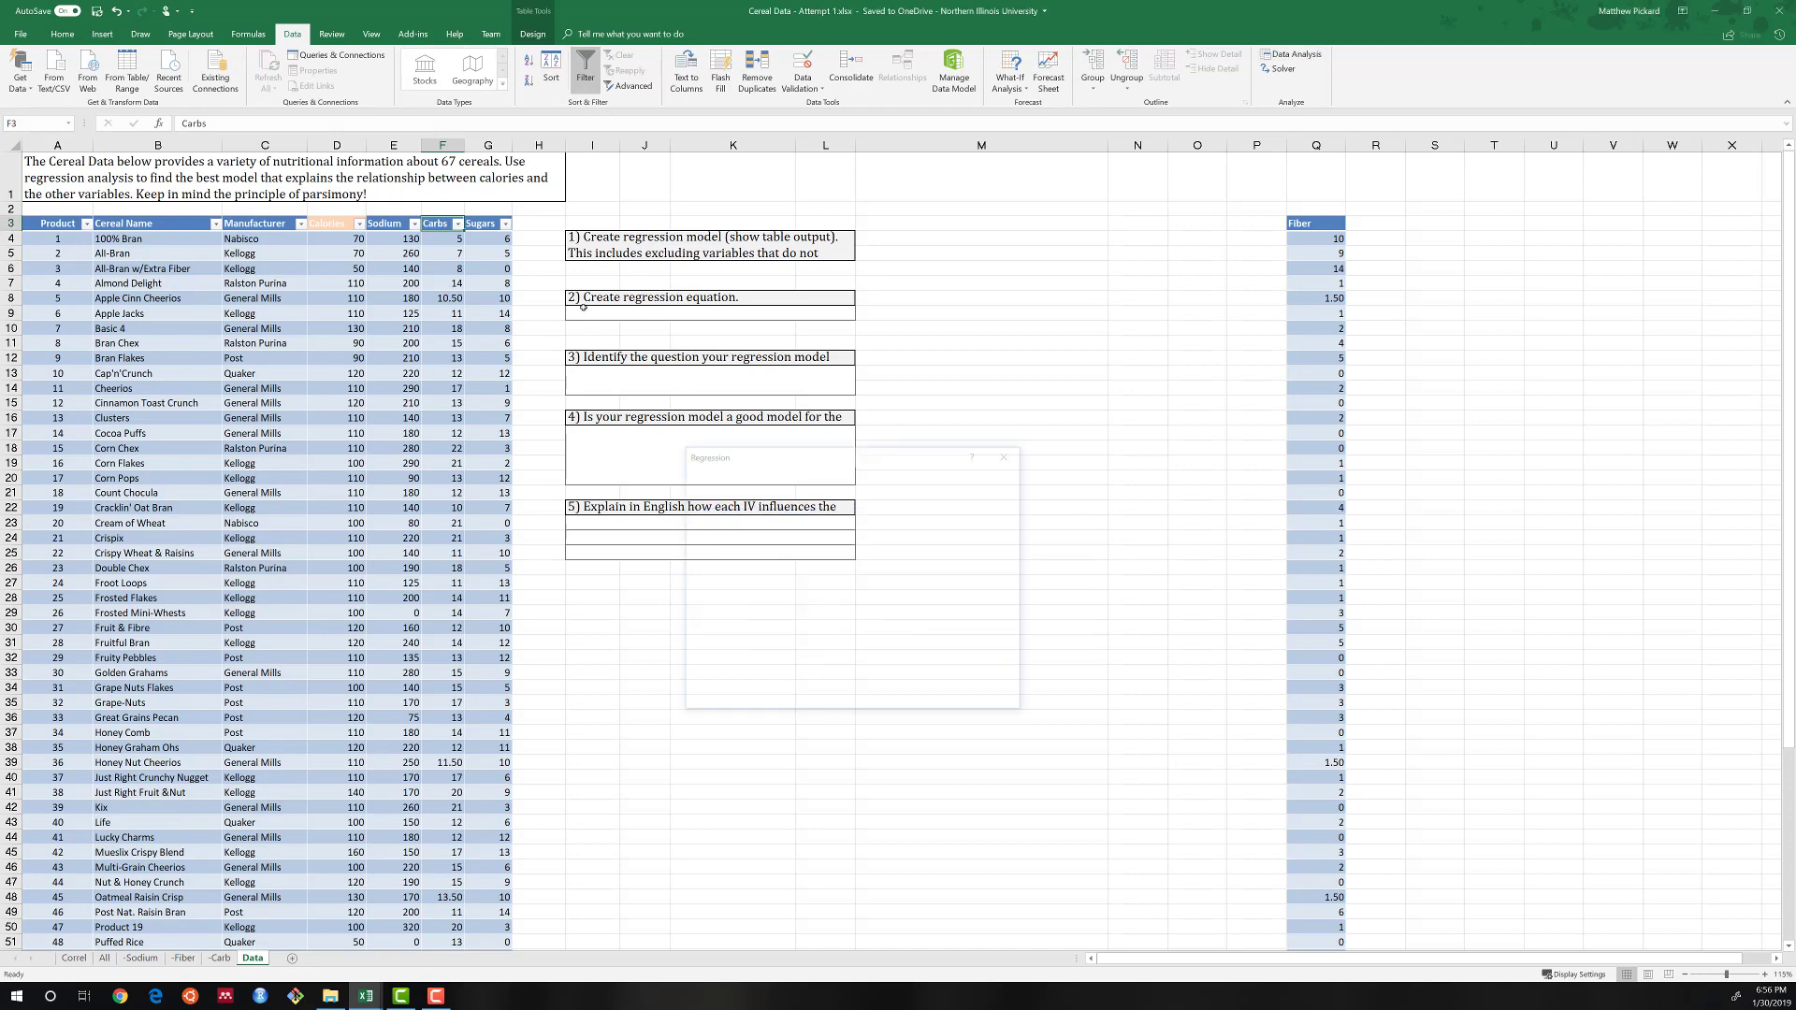
left_click(922, 510)
left_click(438, 160)
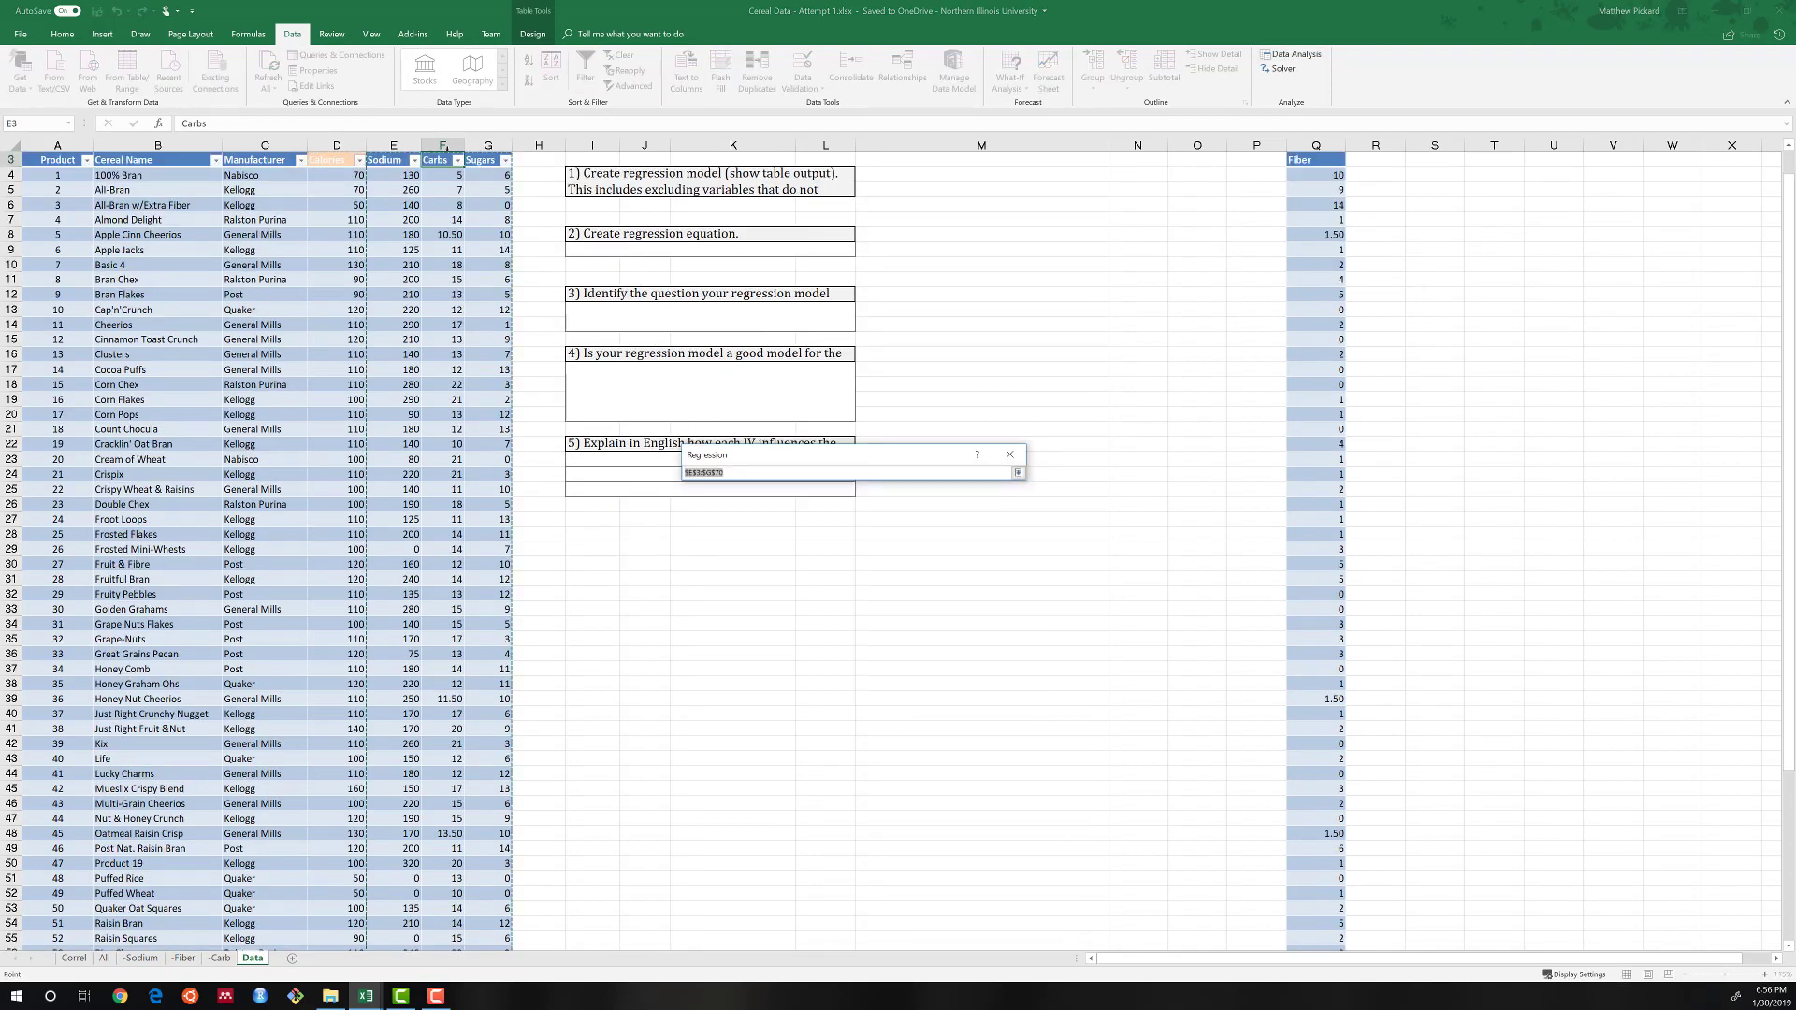
key("shift+Right")
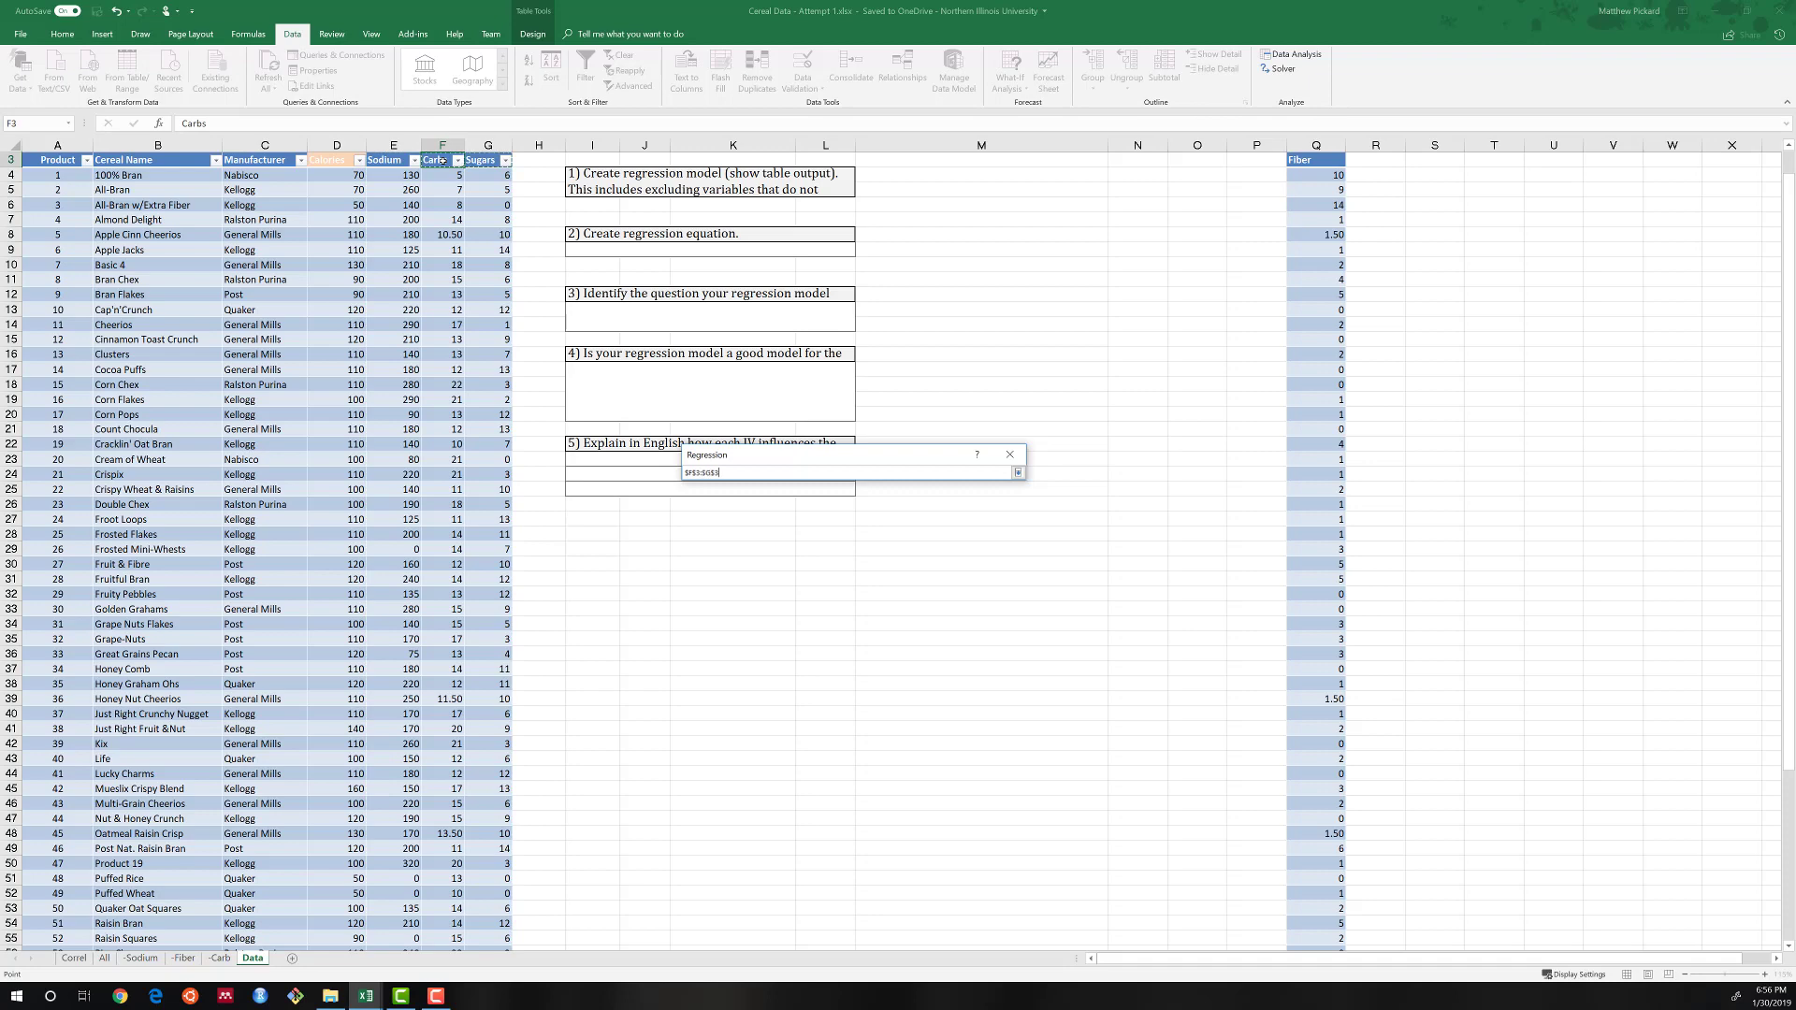
key("ctrl+shift+Down")
key("Return")
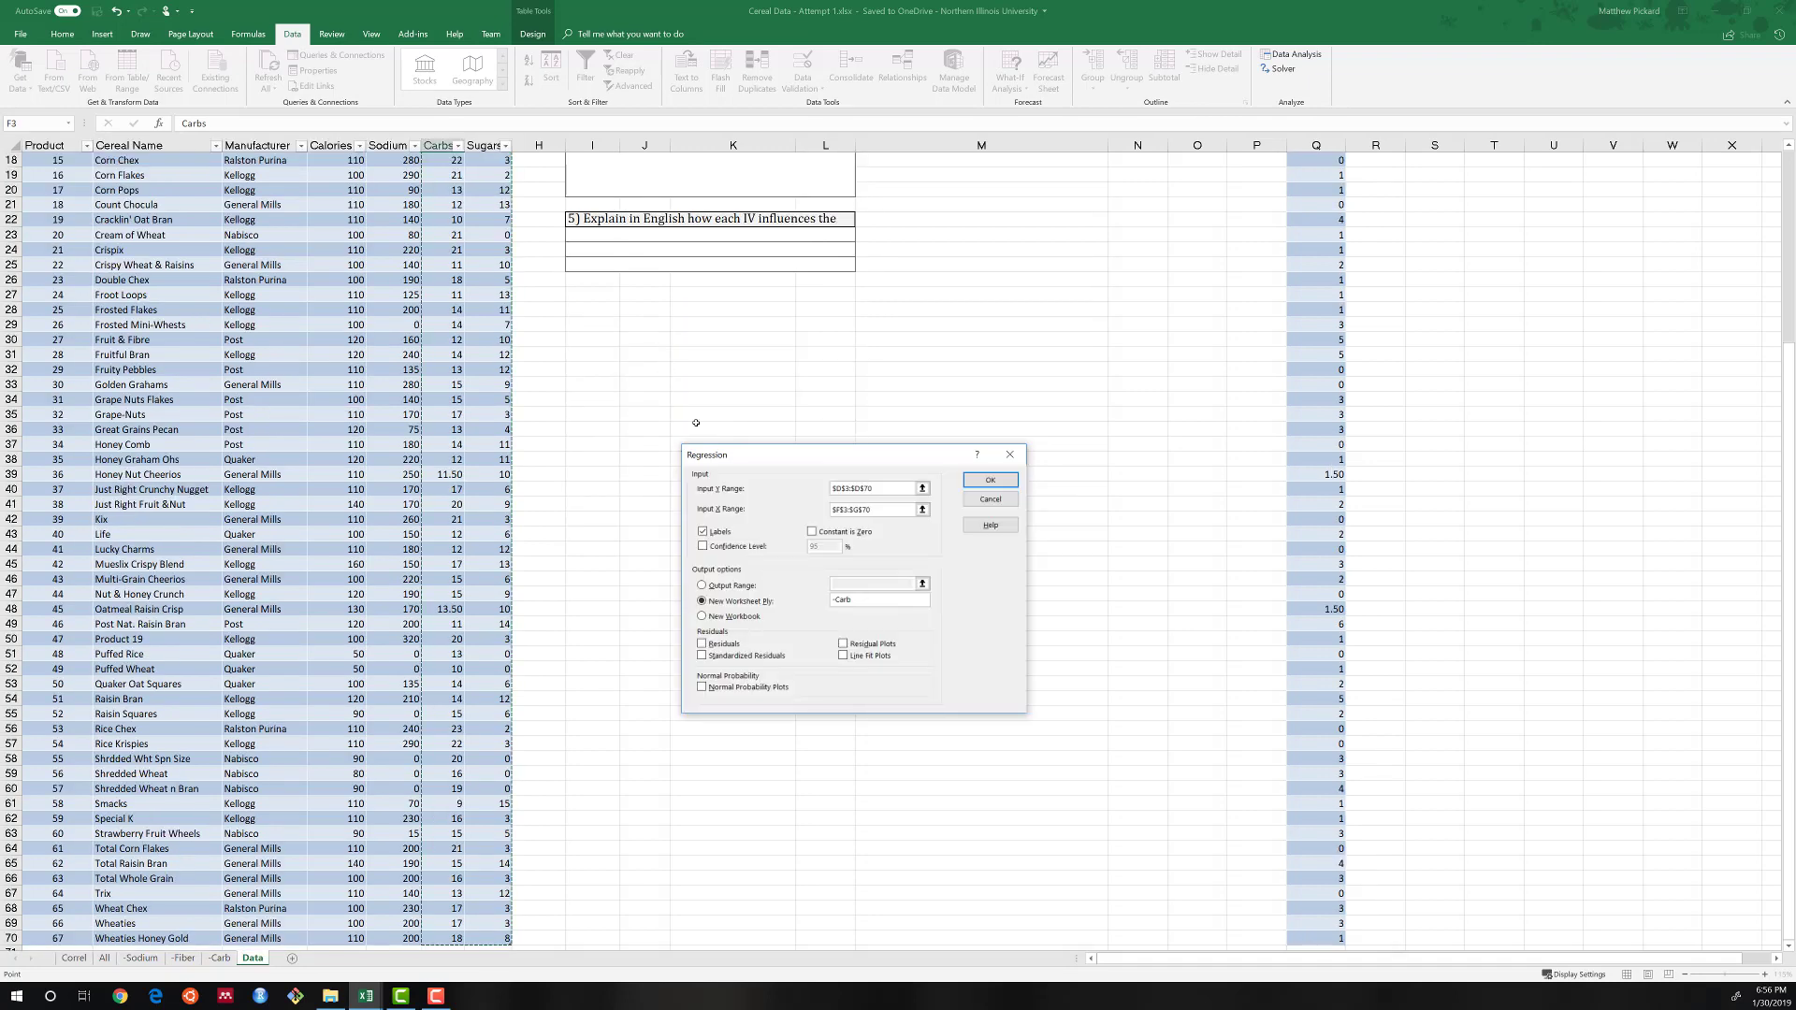
Name the regression's new output worksheet -Fiber,Sodium and run the analysis.
left_click(871, 604)
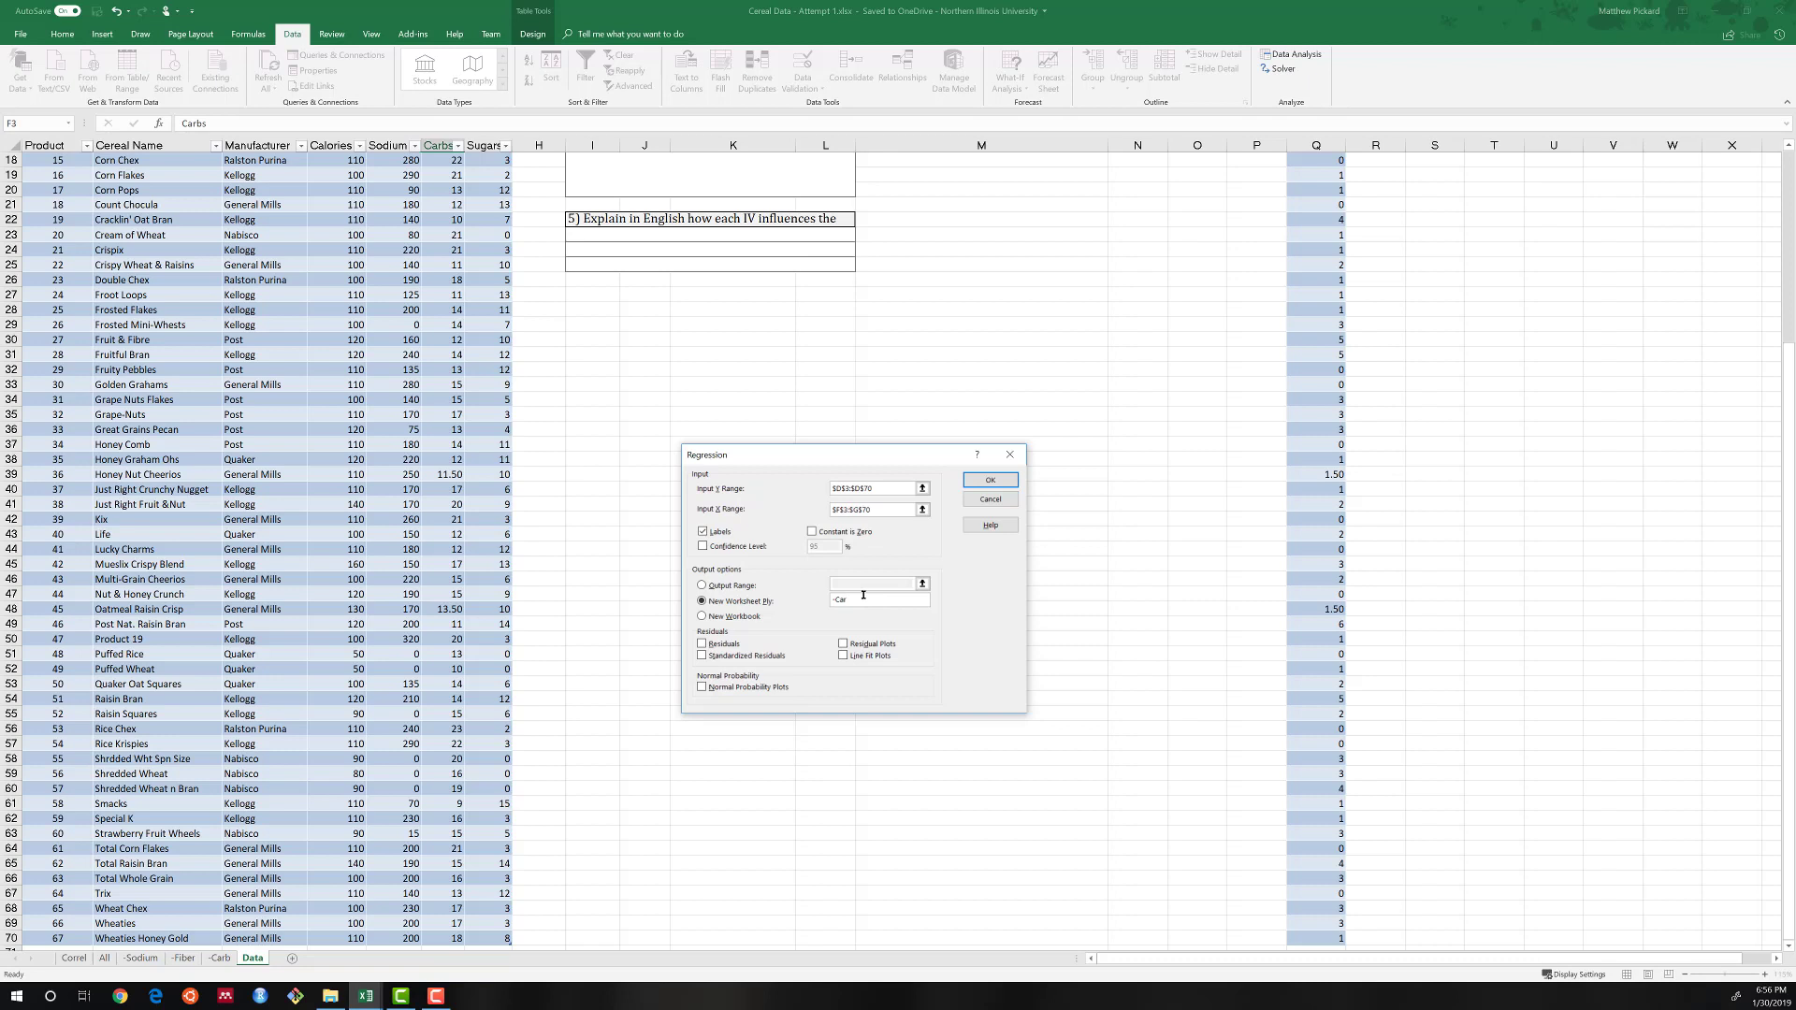
type("-Fiber,Sodium")
left_click(990, 481)
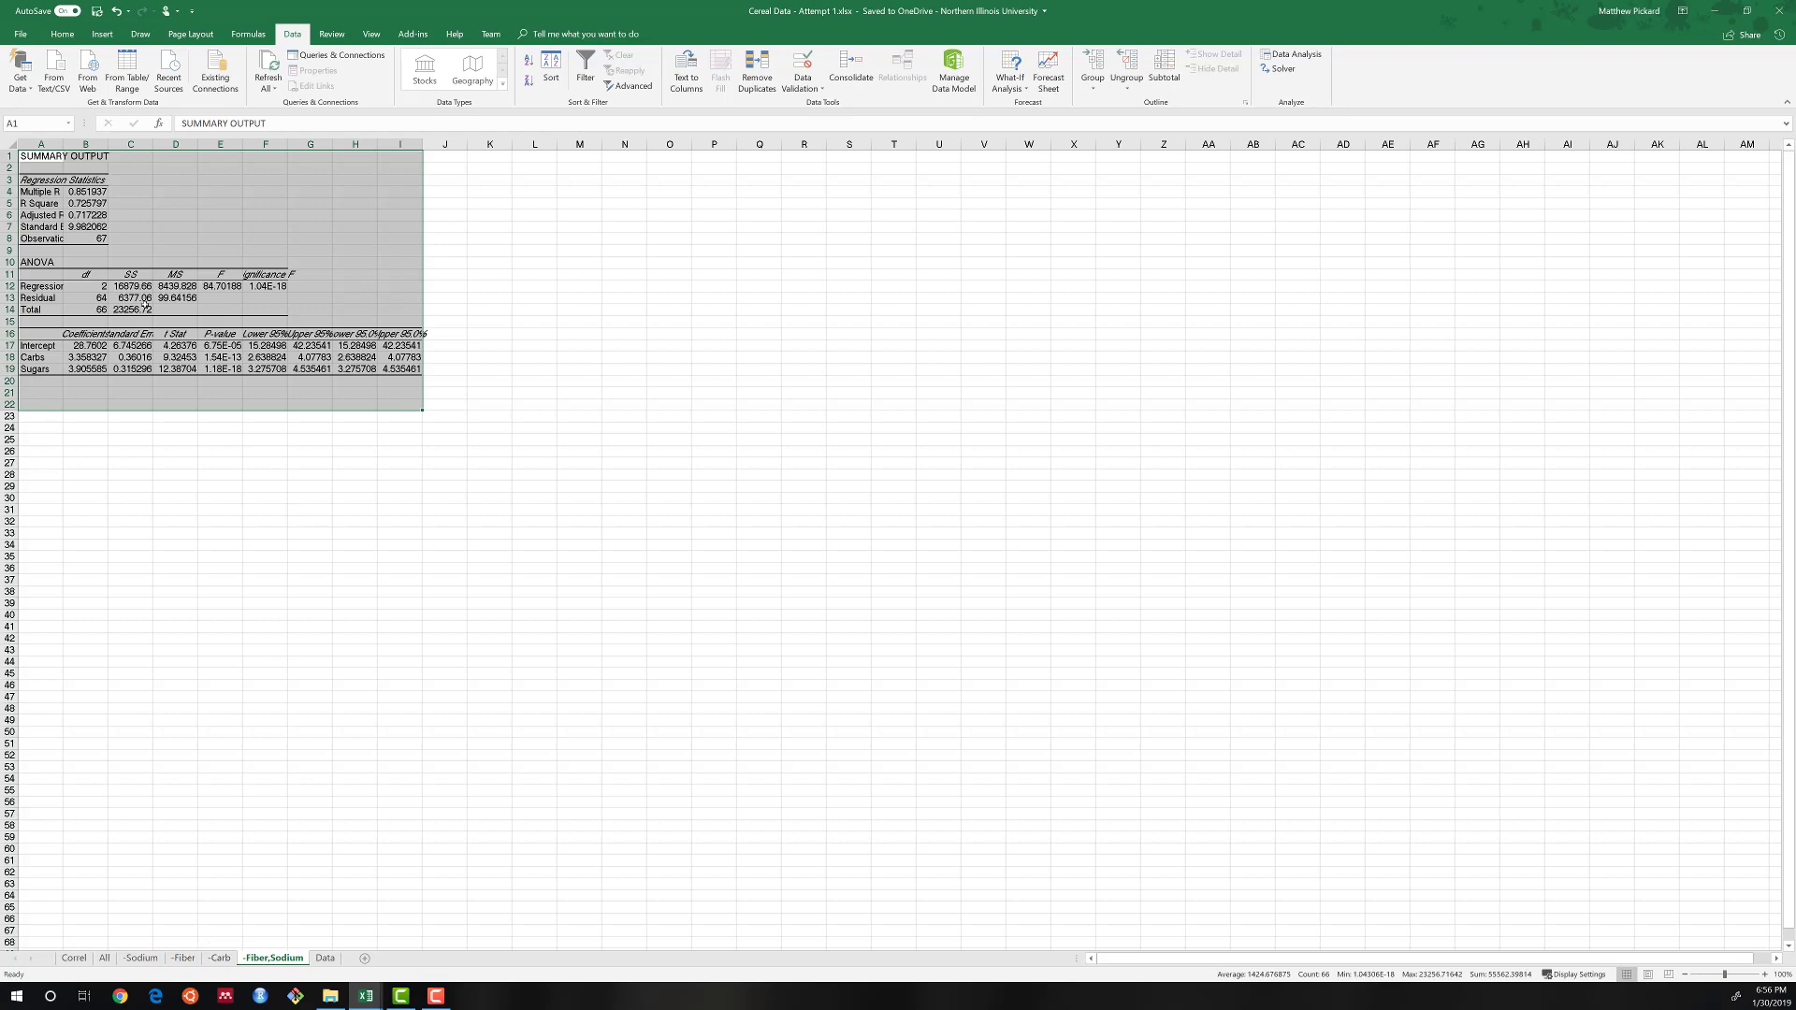
Set the -Fiber,Sodium regression output's font to Cambria and autofit columns A to I.
left_click(61, 34)
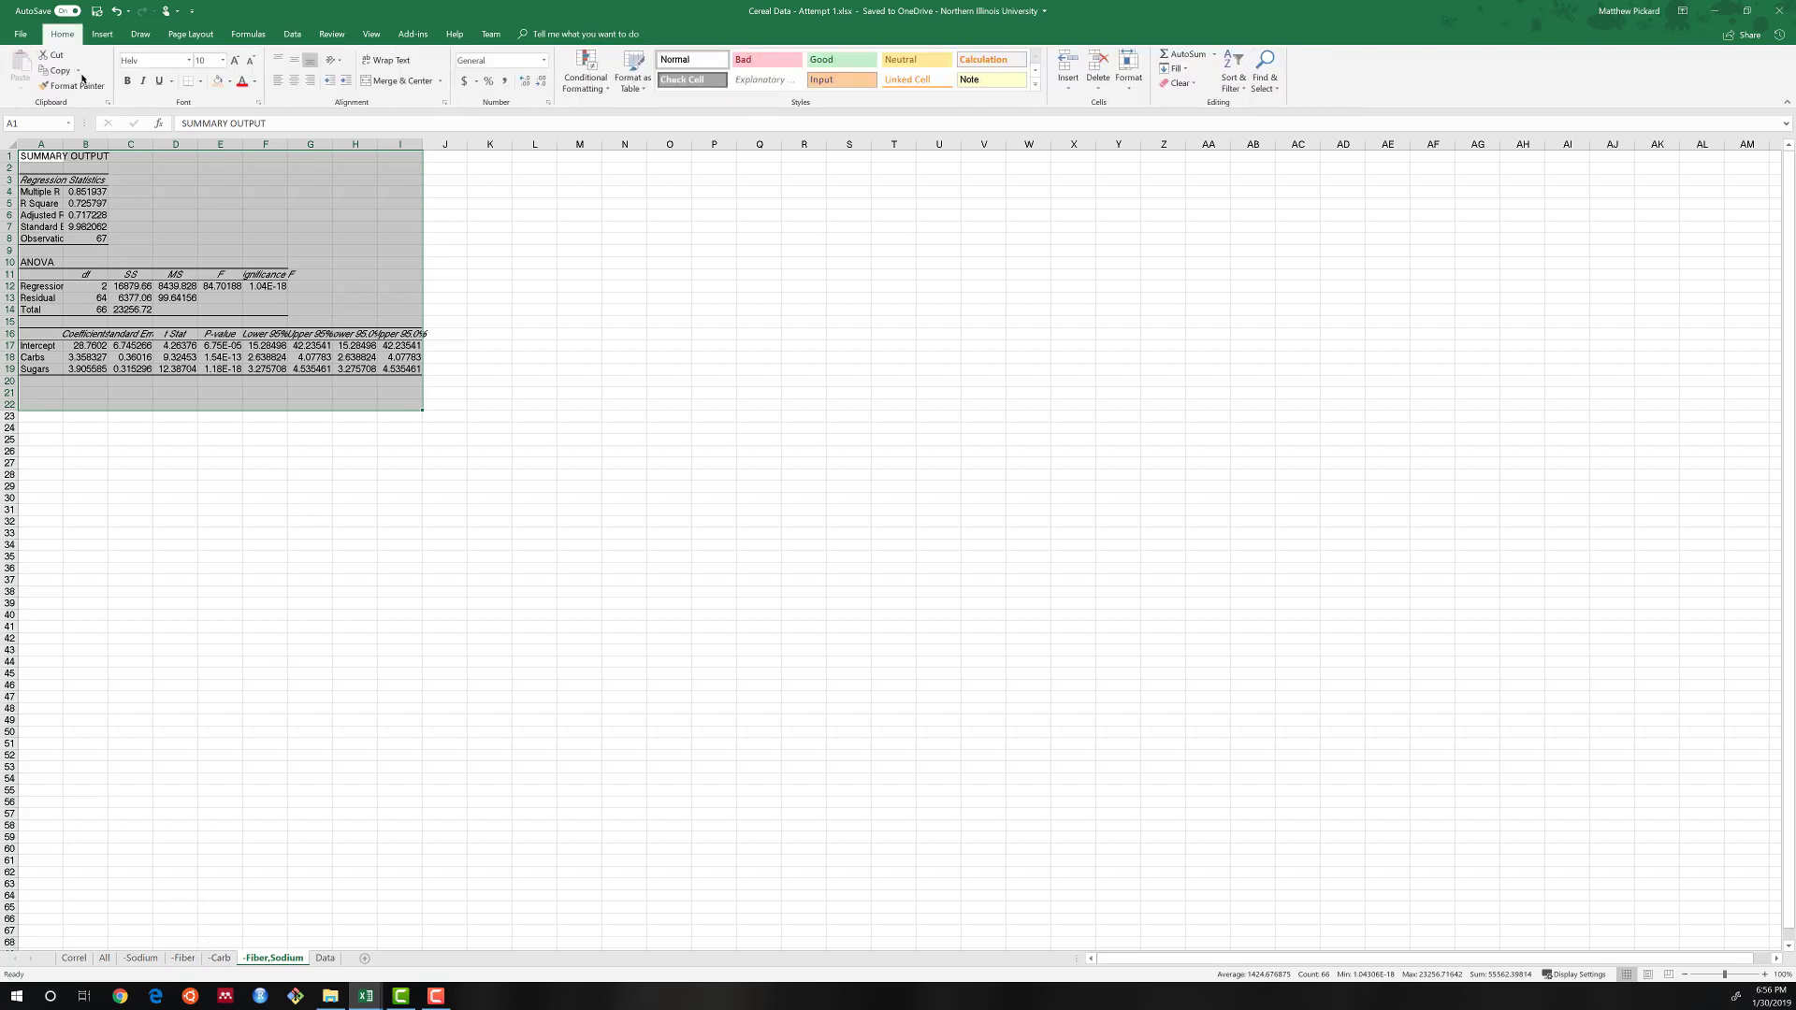
left_click(188, 60)
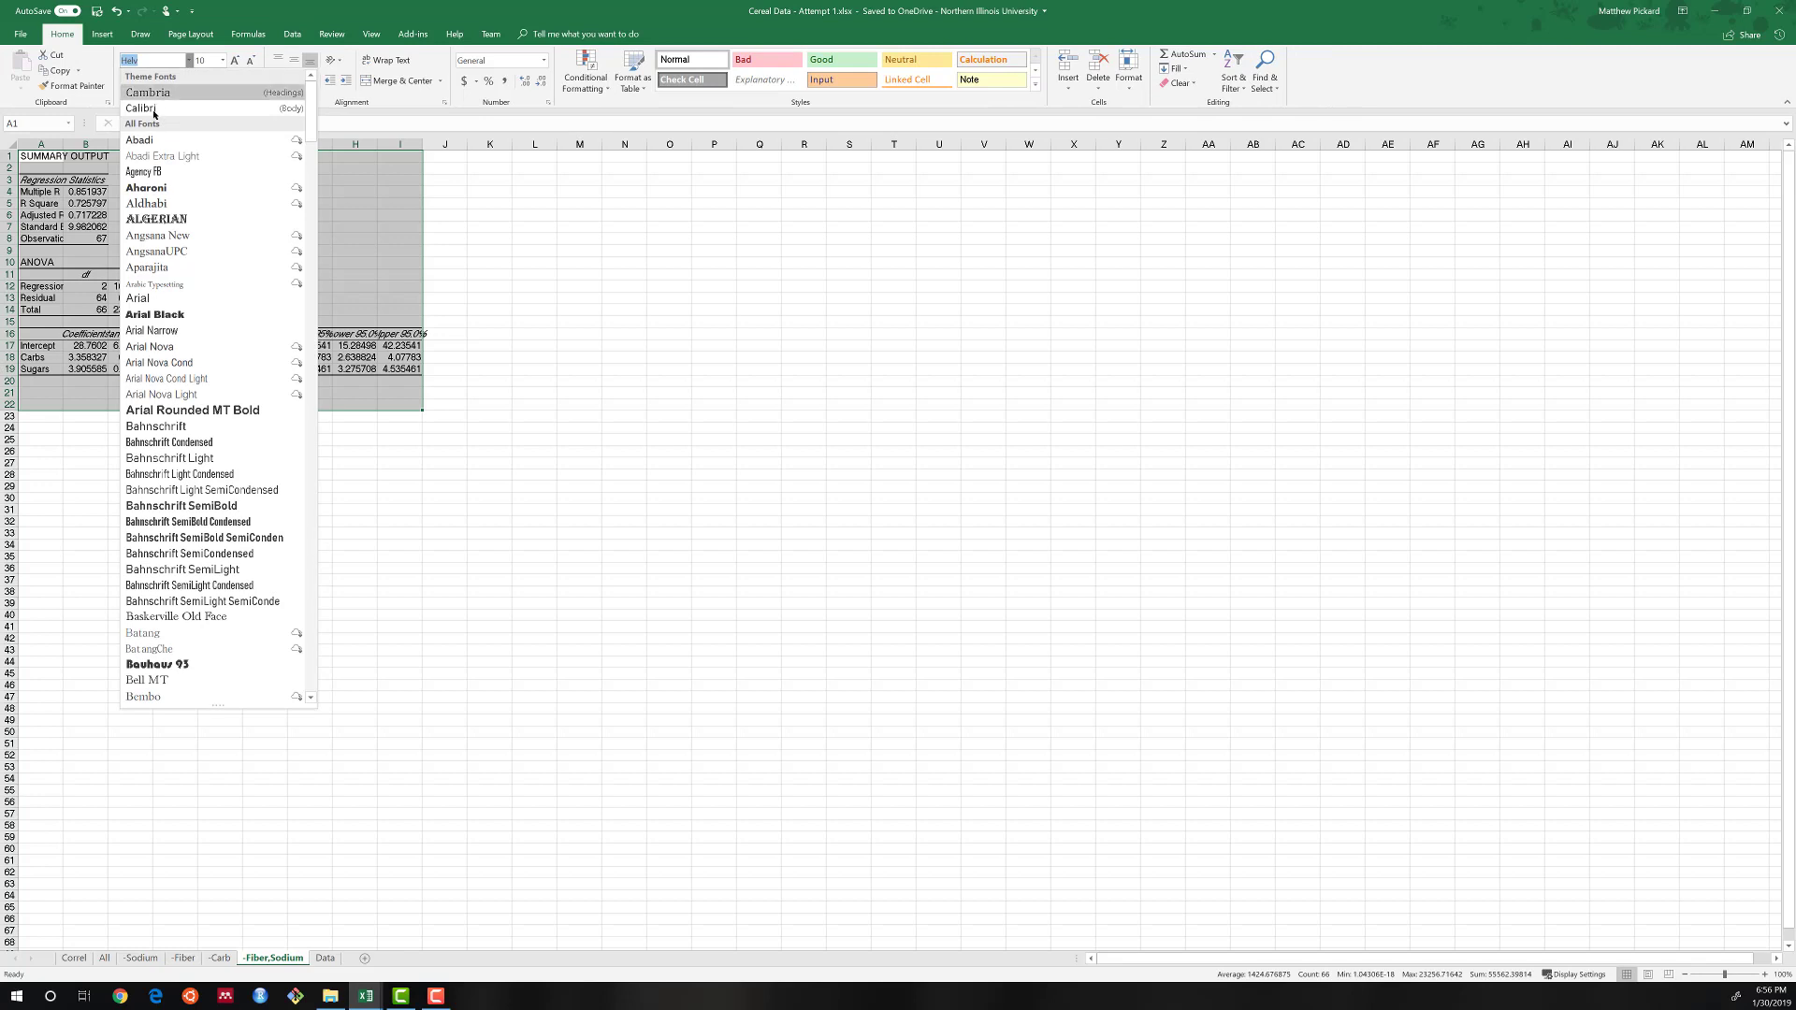
left_click(159, 94)
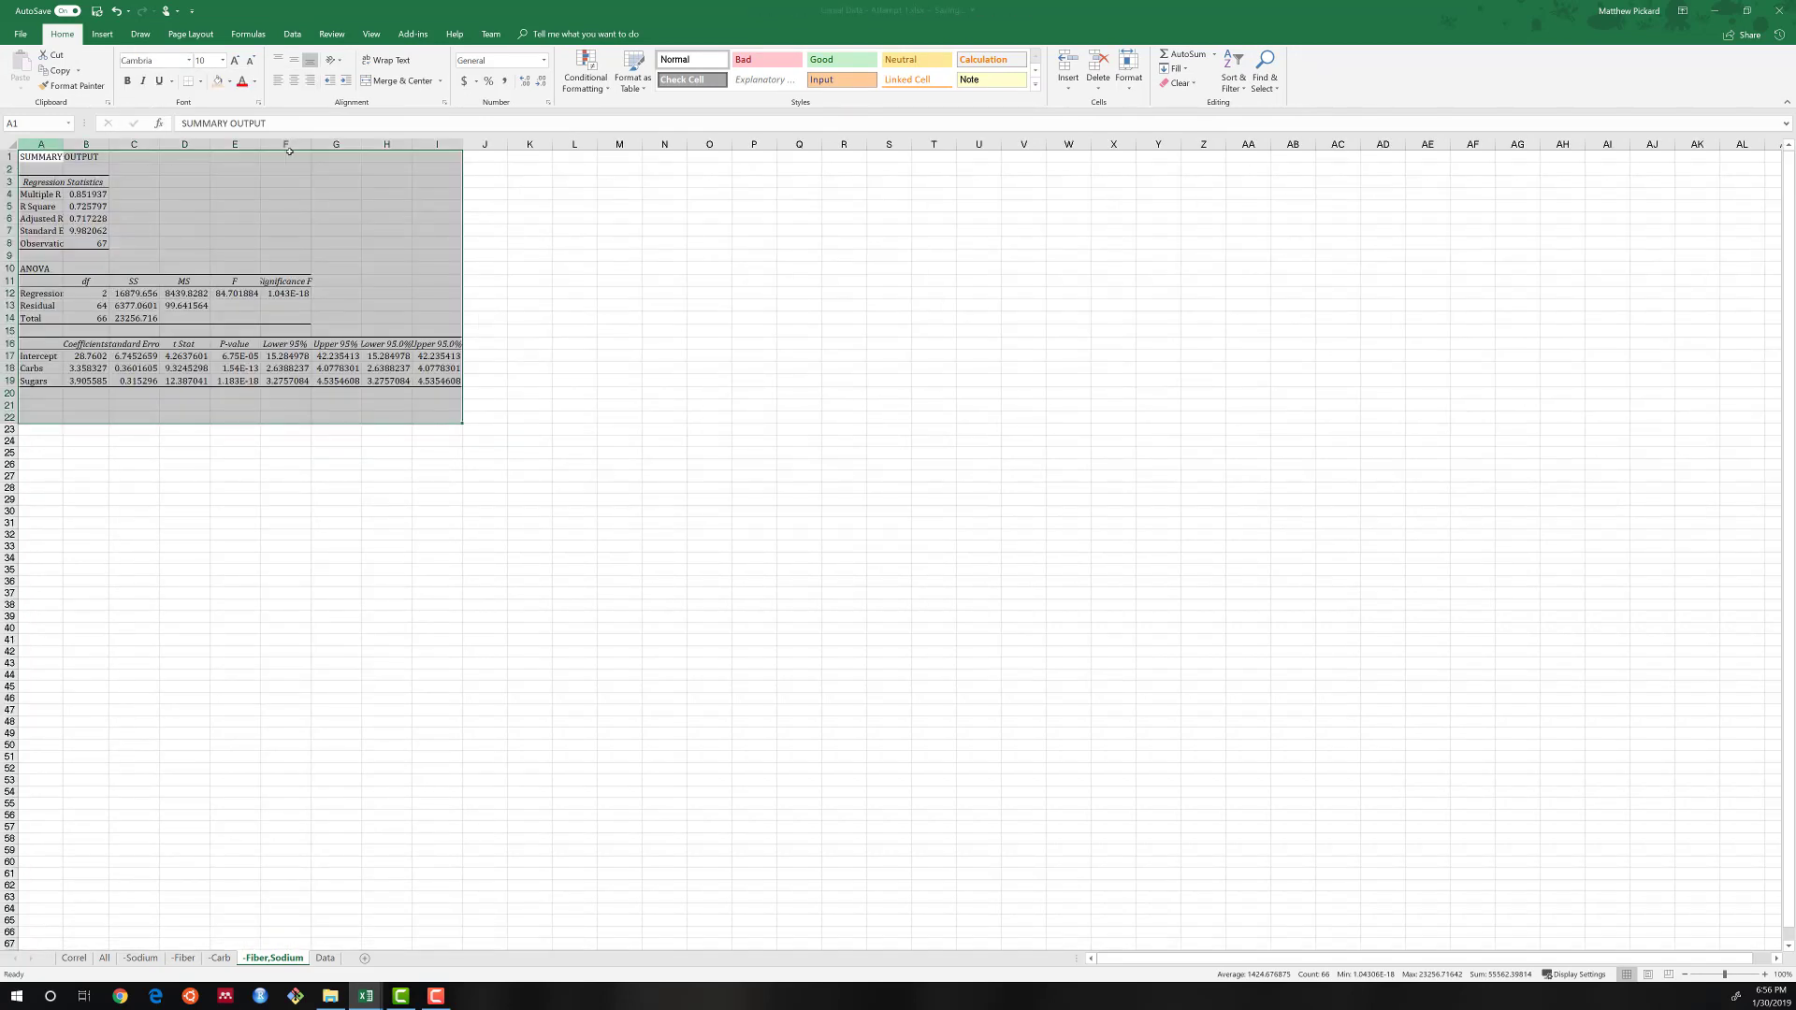
left_click_drag(41, 144, 437, 145)
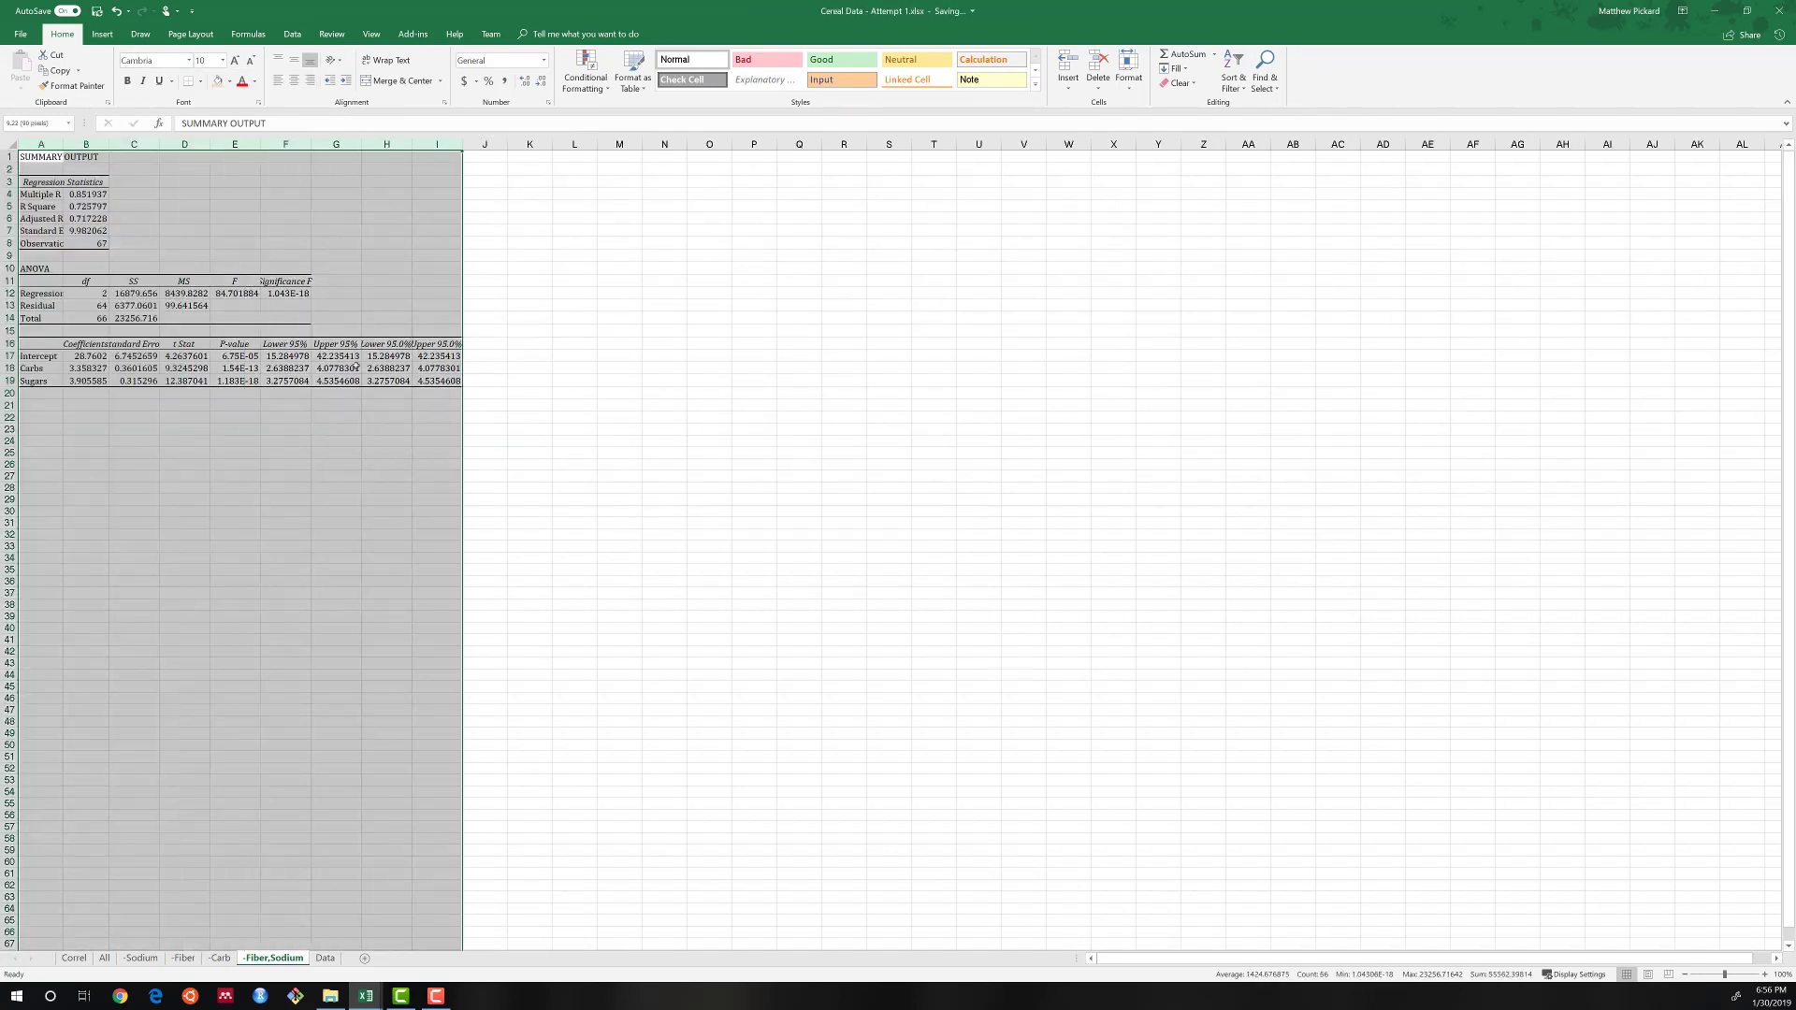
double_click(412, 145)
scroll(277, 490, "up", 4)
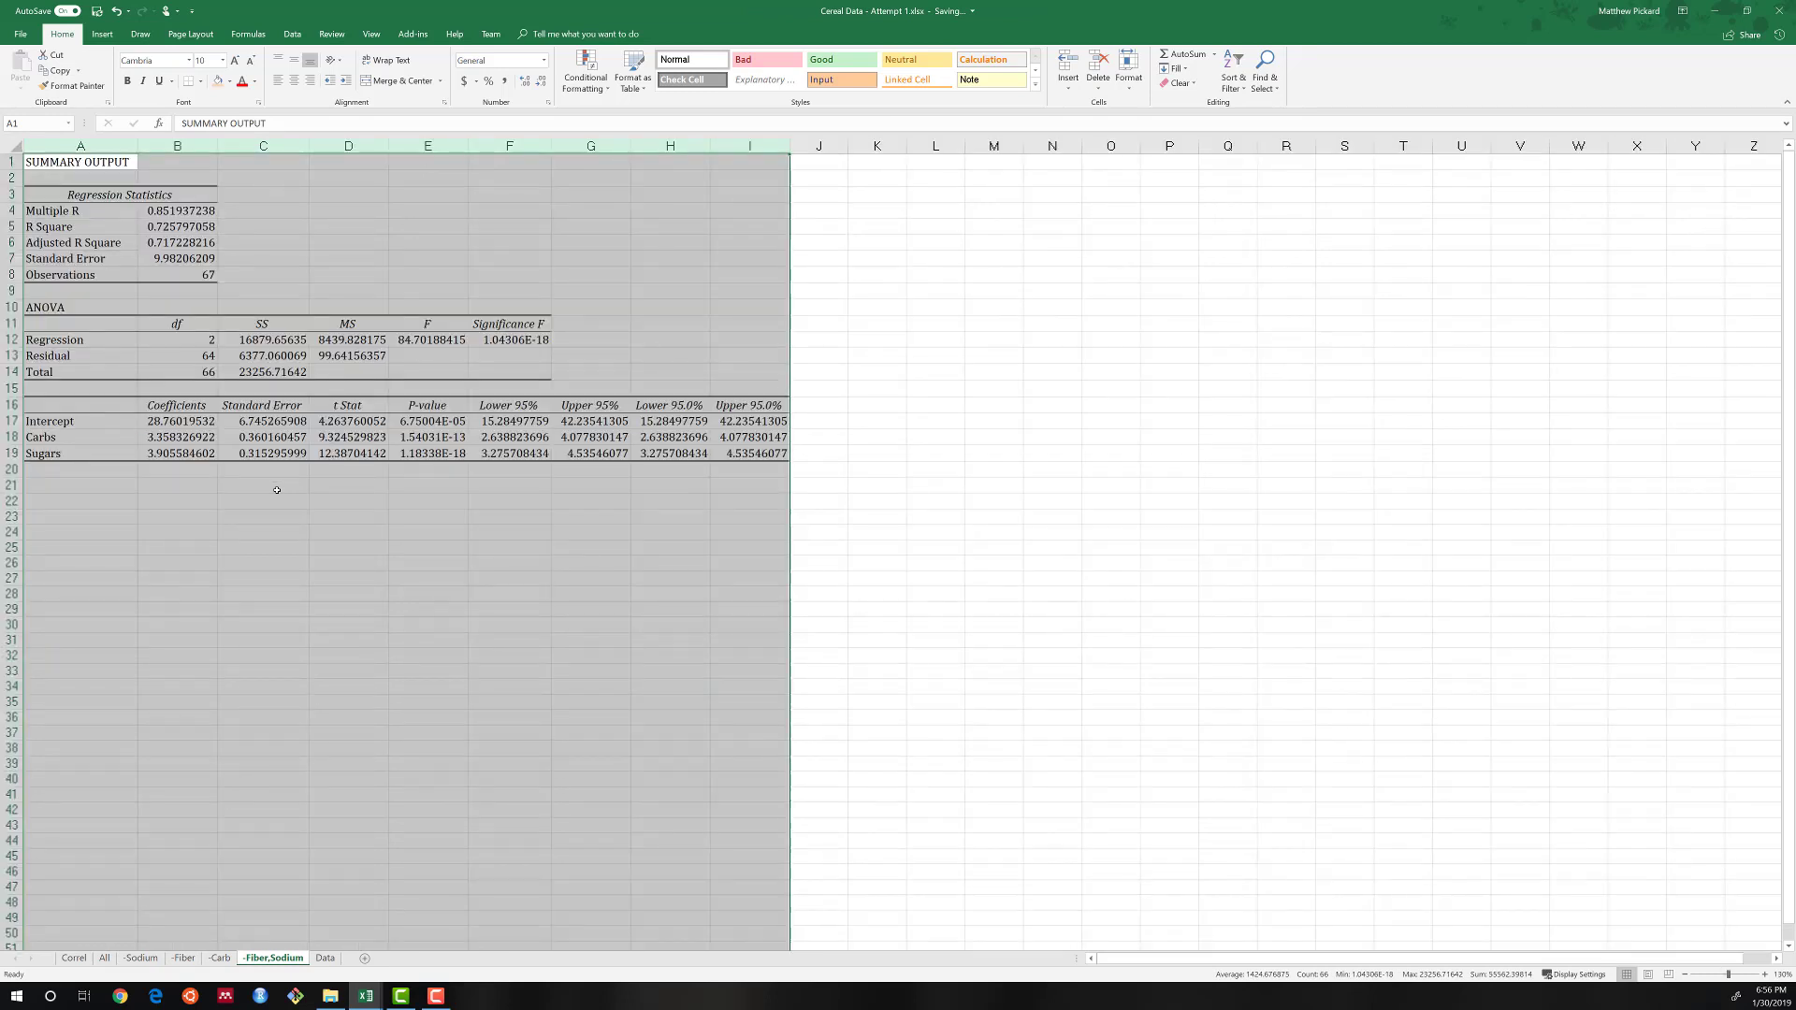
Make the Adjusted R Square value bold in the -Fiber,Sodium sheet's regression statistics.
left_click(215, 329)
left_click(207, 265)
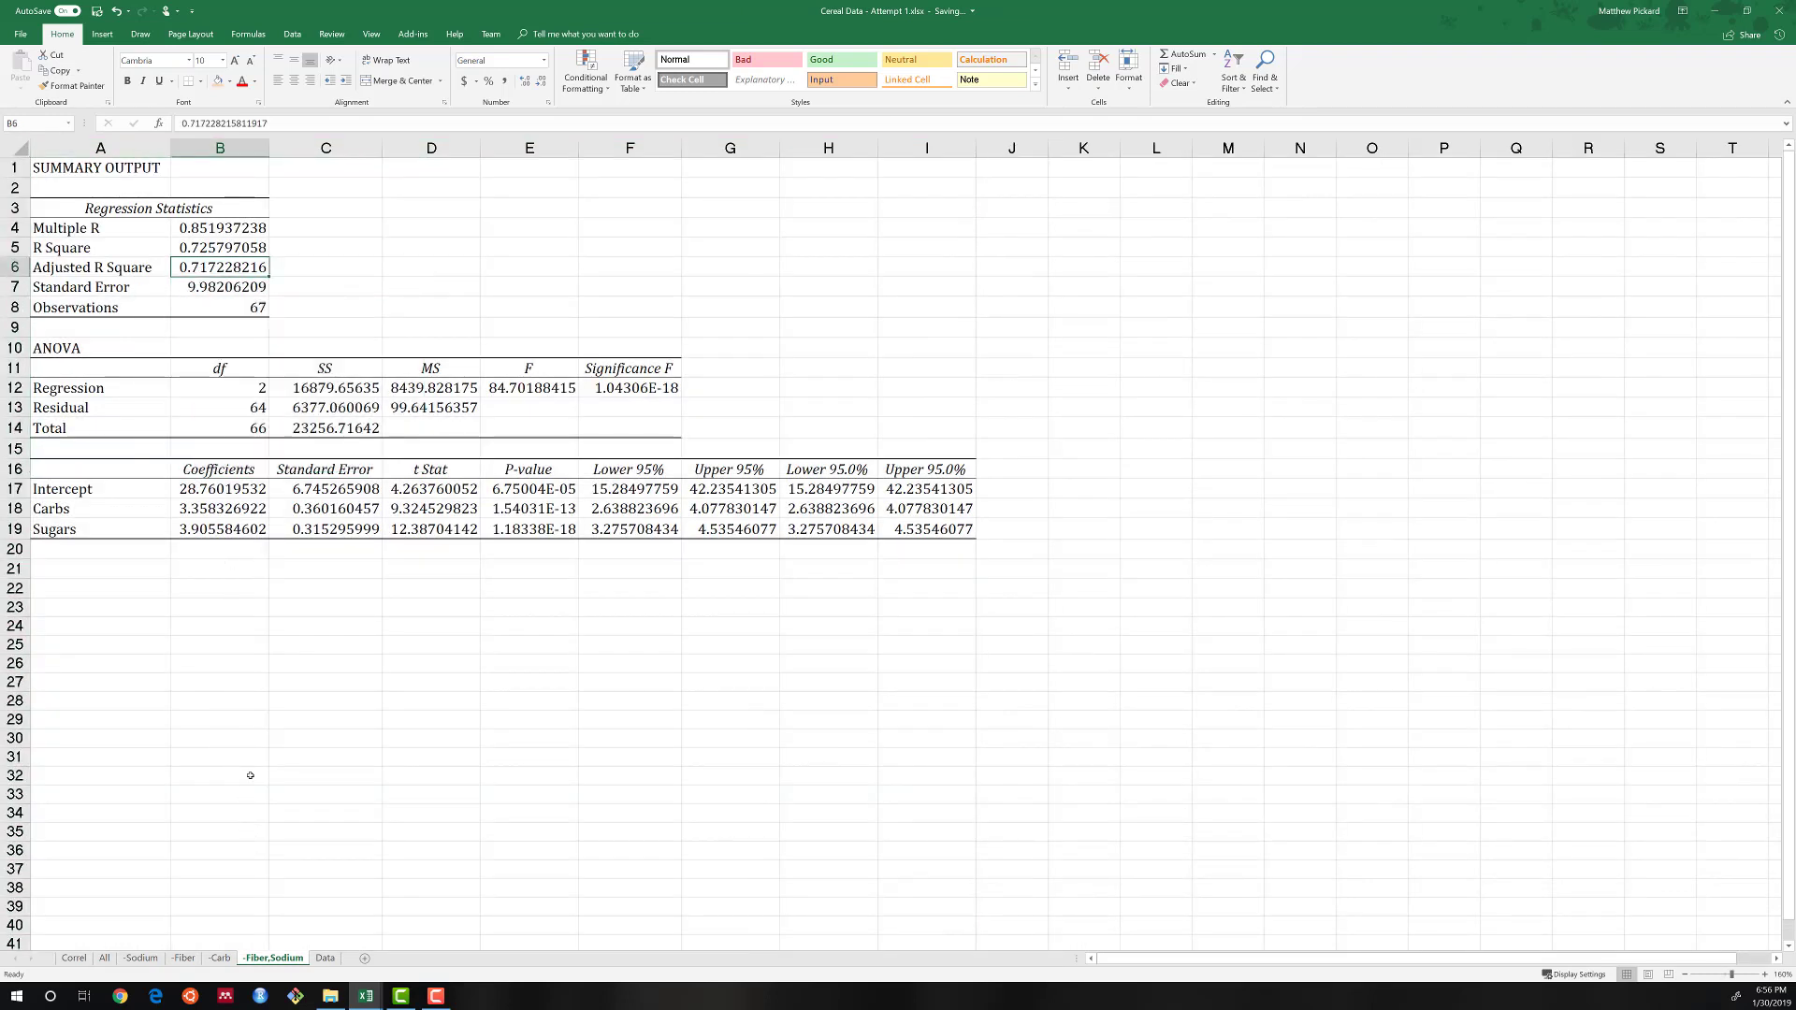
left_click(127, 80)
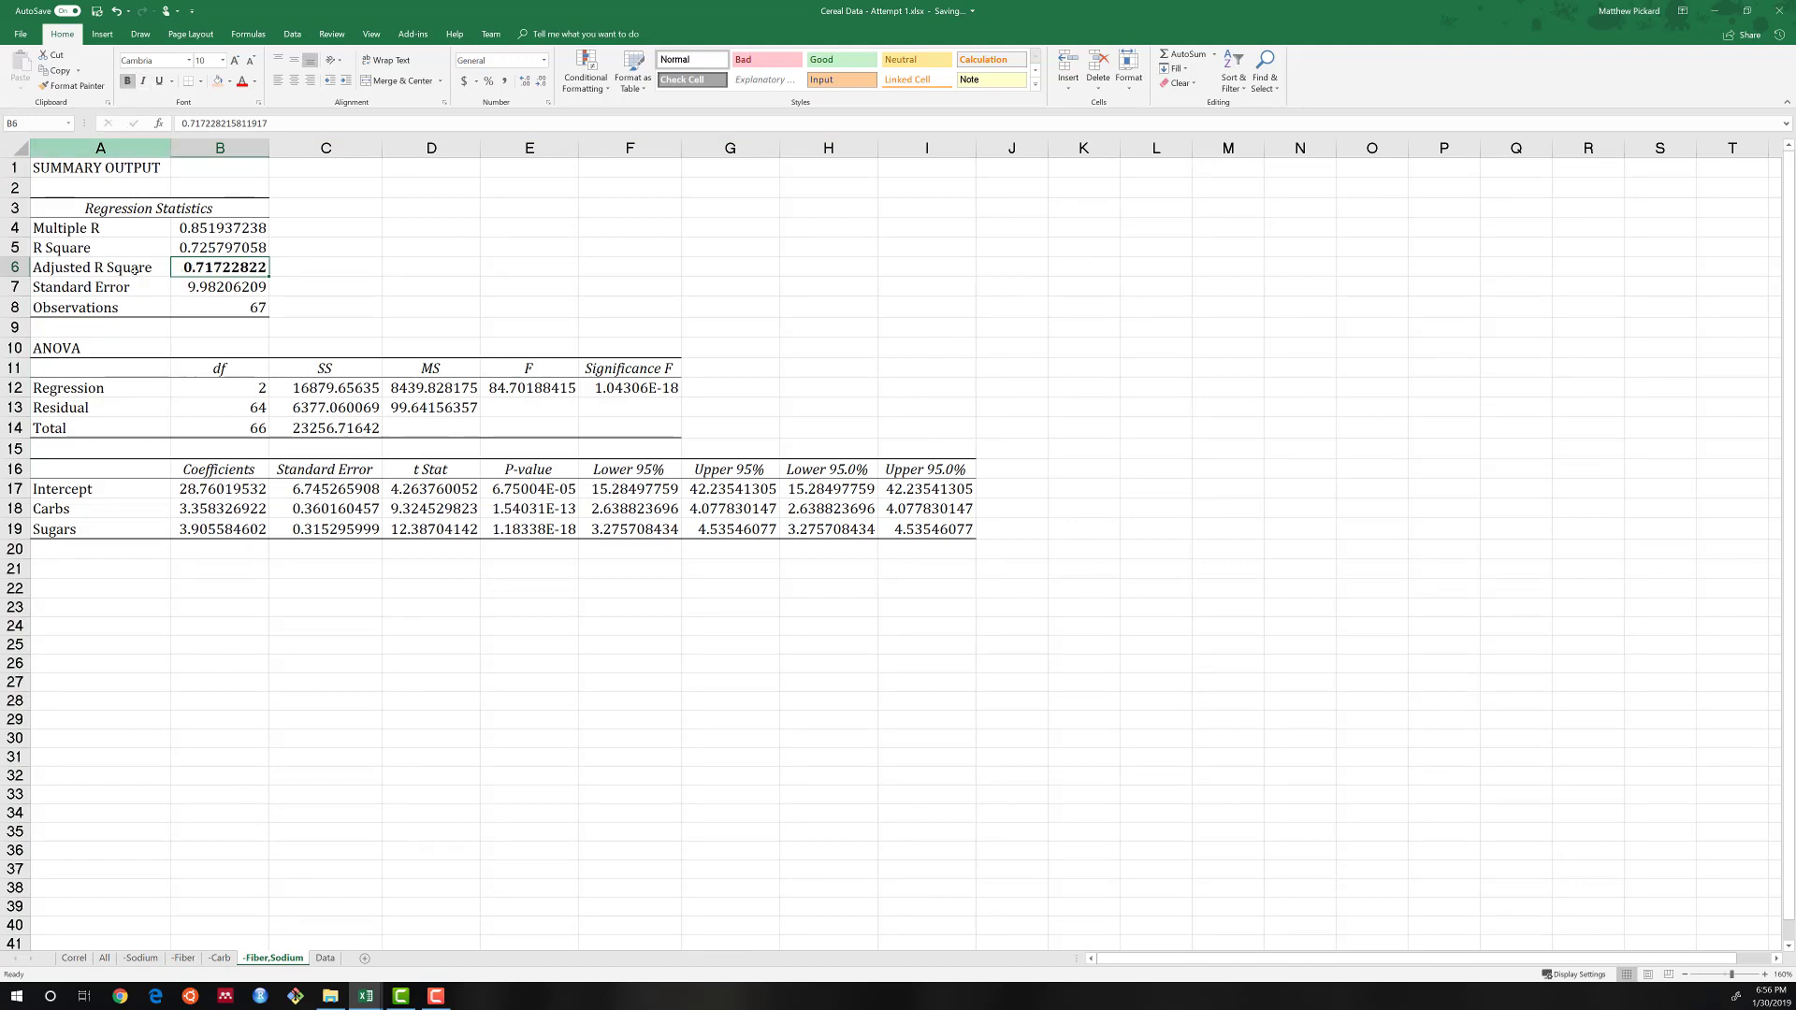
Compare the regression statistics of the -Fiber and All models with those of the -Fiber,Sodium model.
left_click(185, 959)
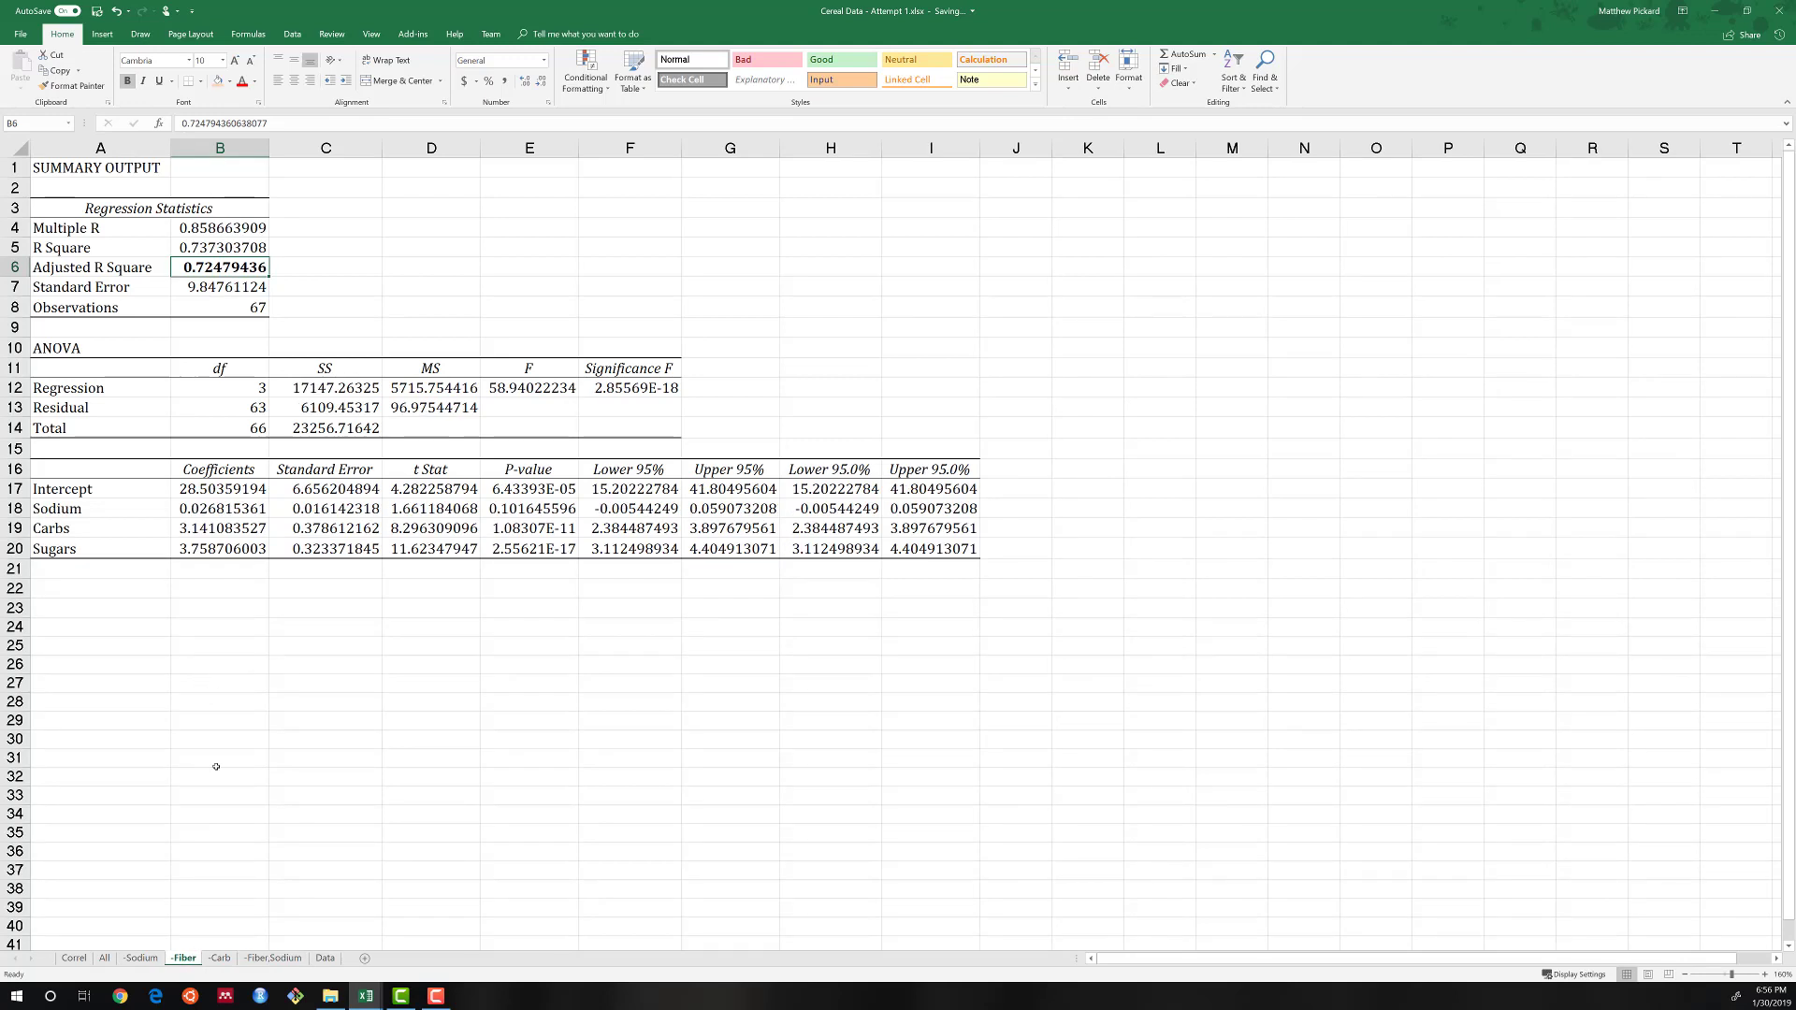
left_click(105, 959)
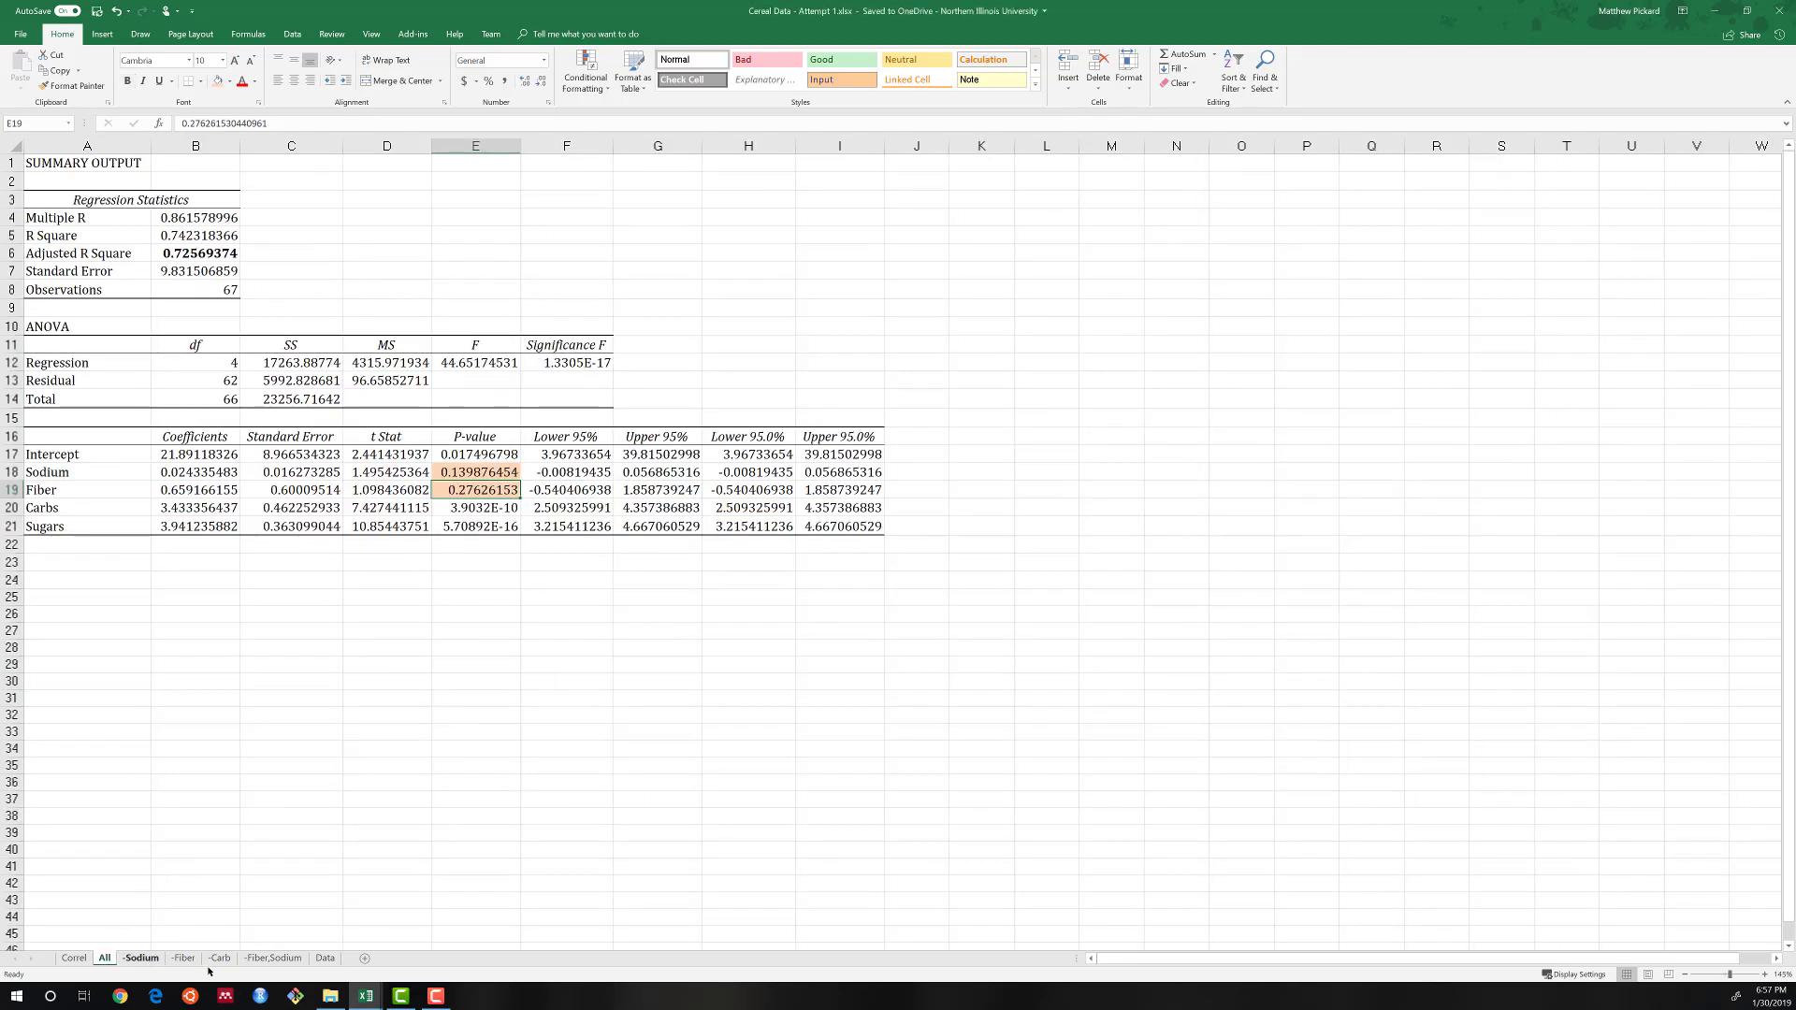
left_click(266, 960)
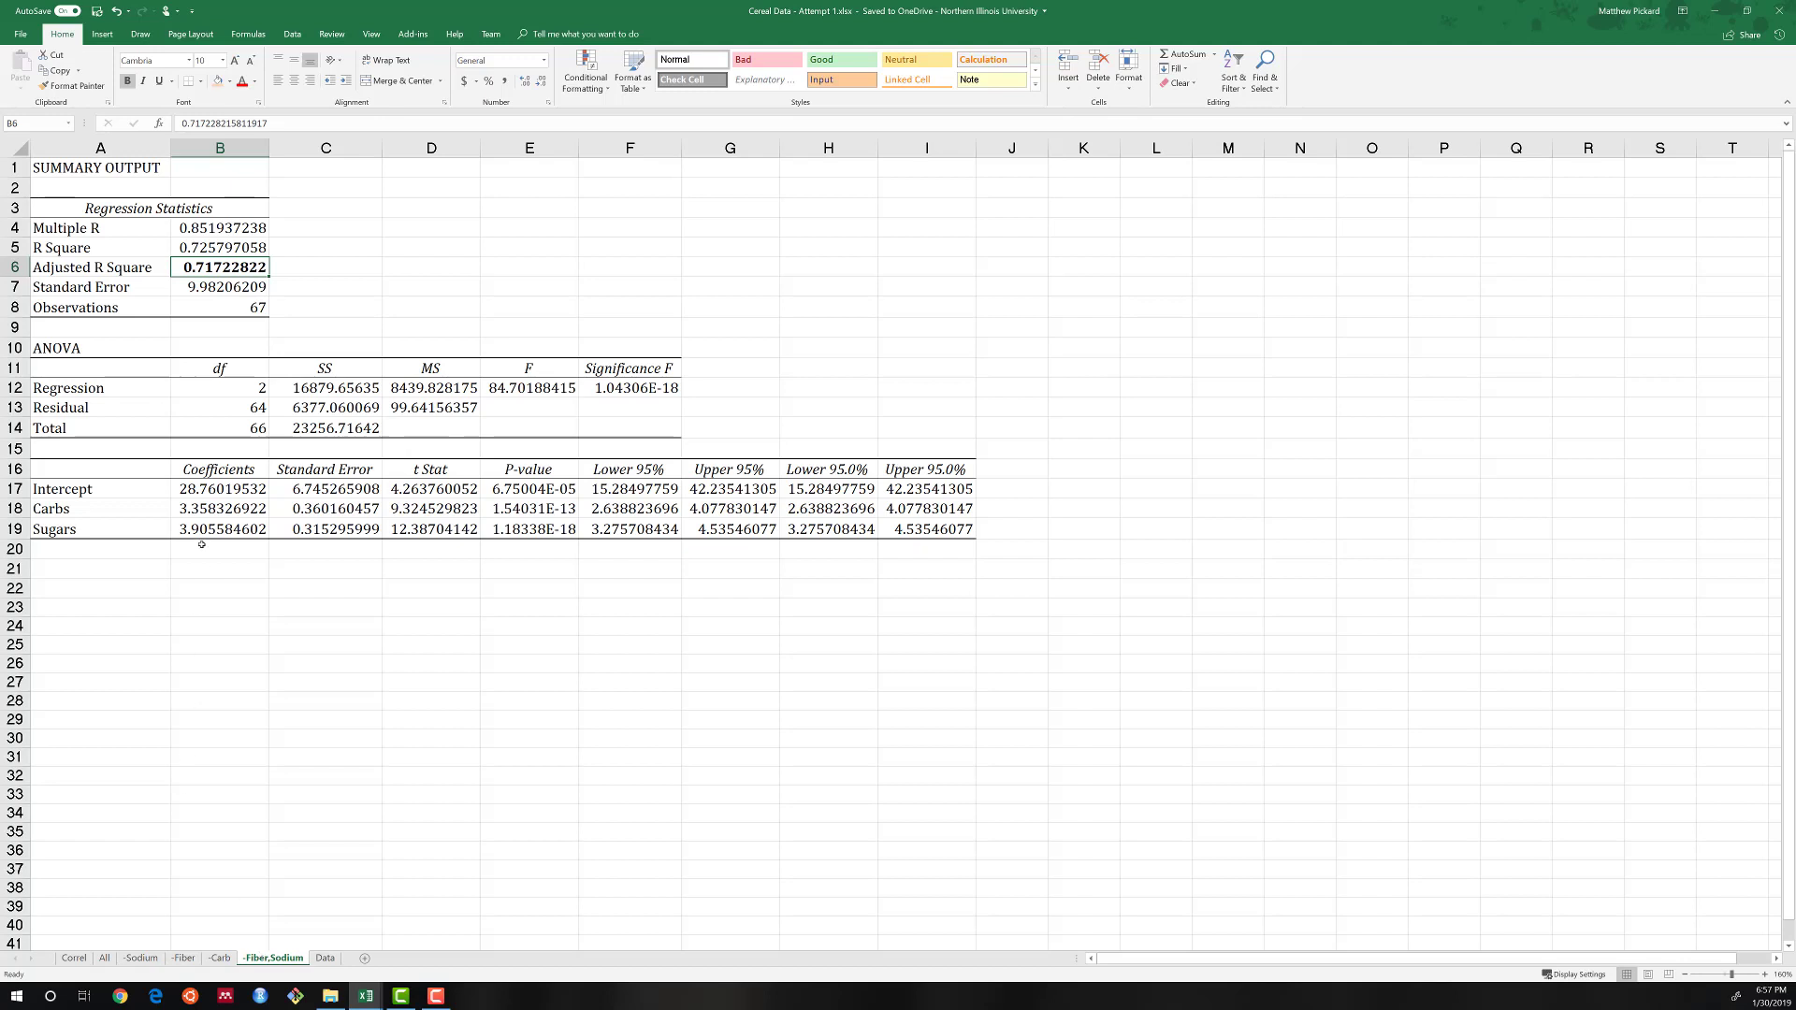
left_click(193, 247)
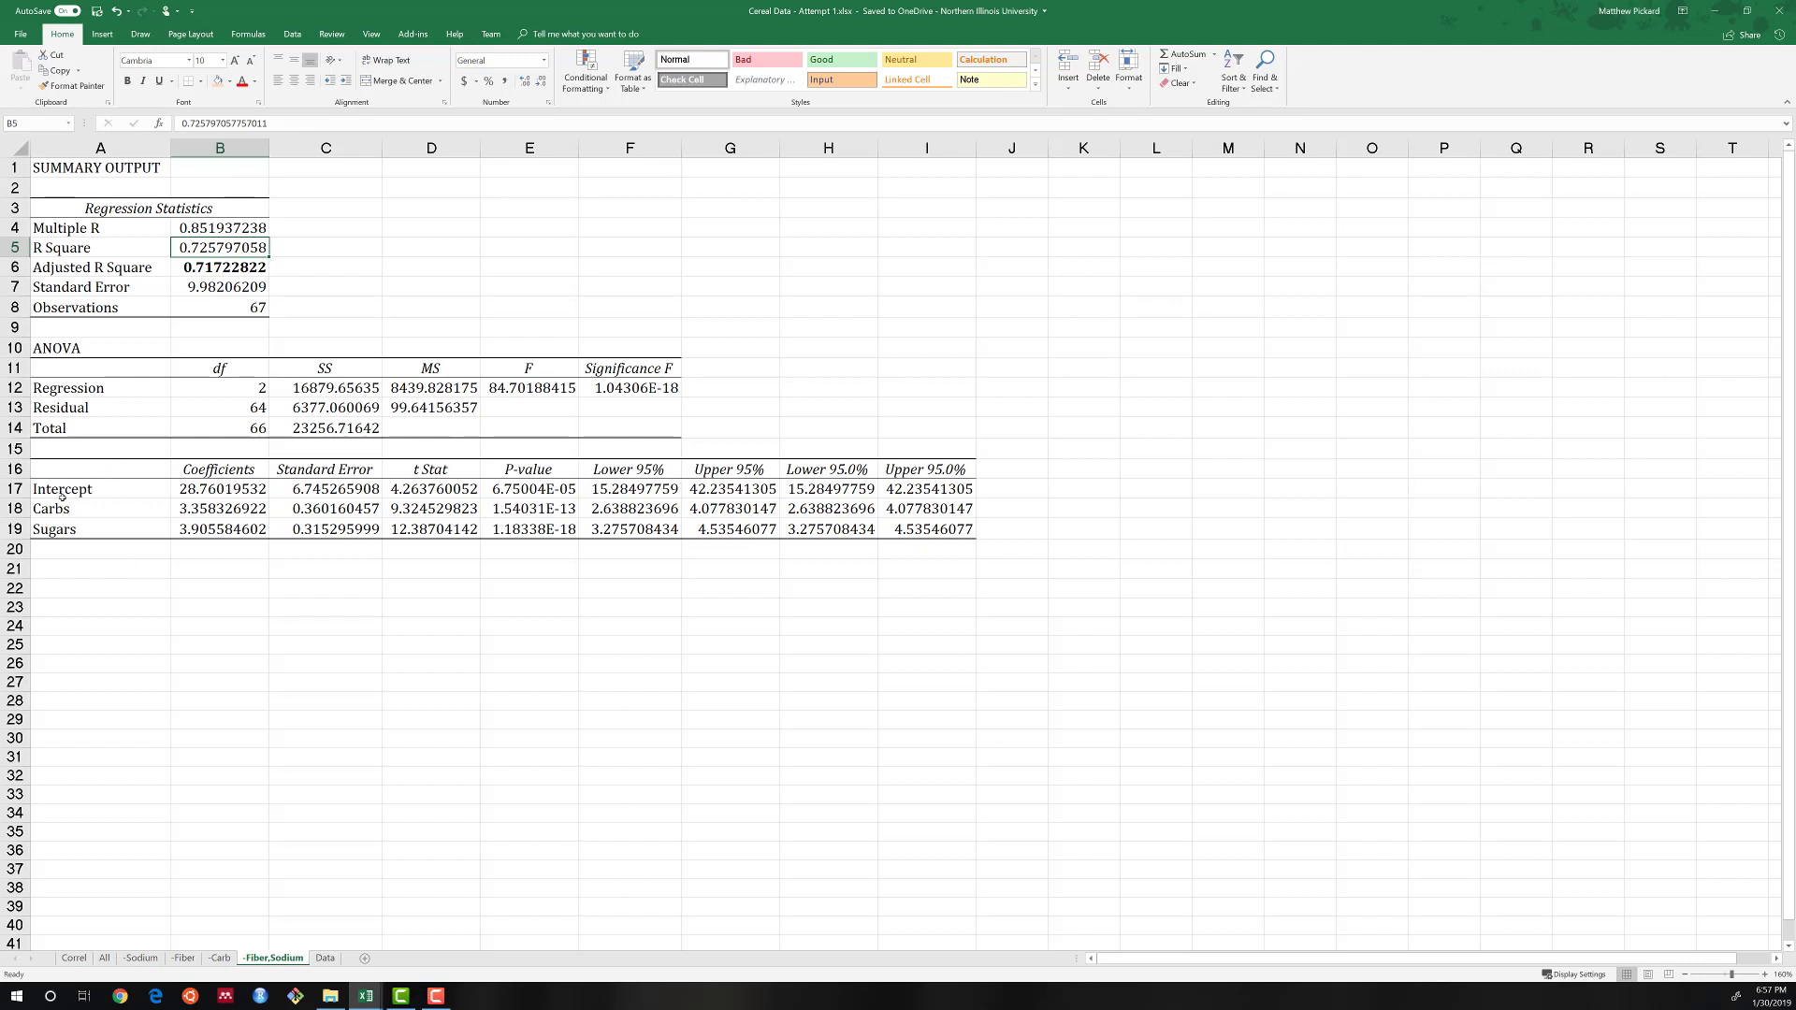
Review the Intercept, Carbs and Sugars rows of the -Fiber,Sodium model and the All model's Adjusted R Square.
left_click_drag(61, 491, 900, 543)
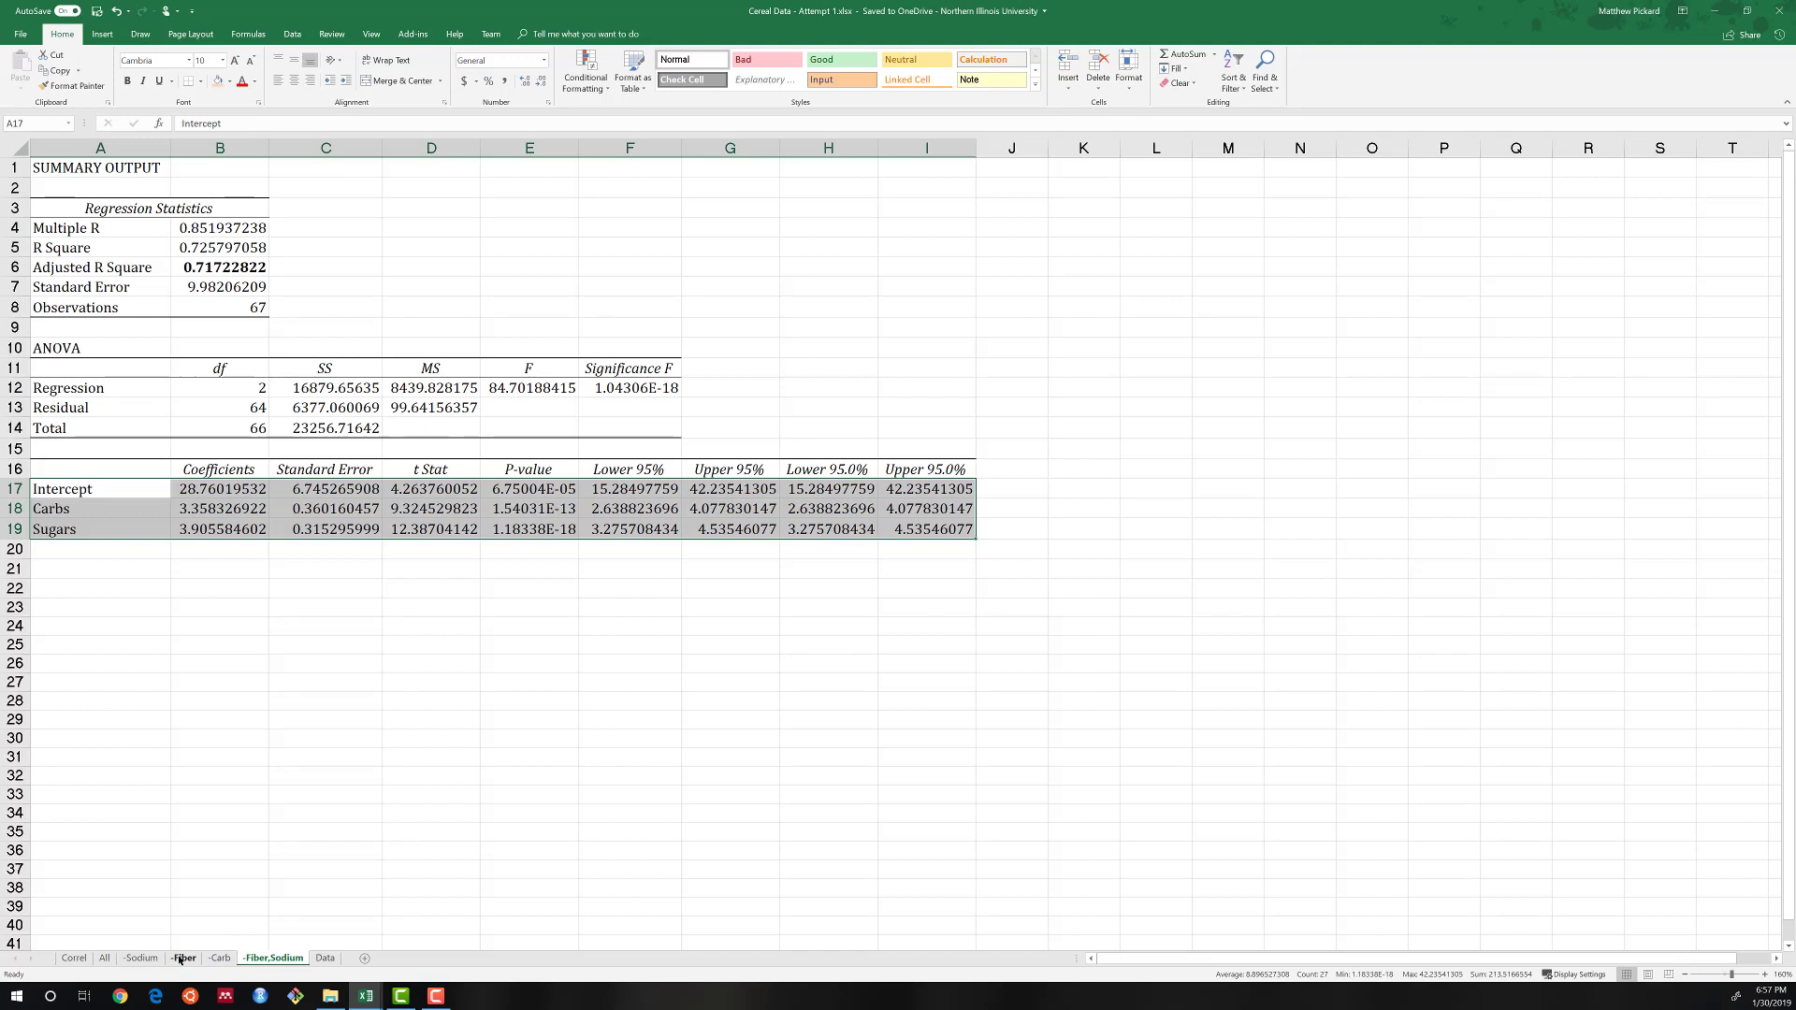
left_click(105, 958)
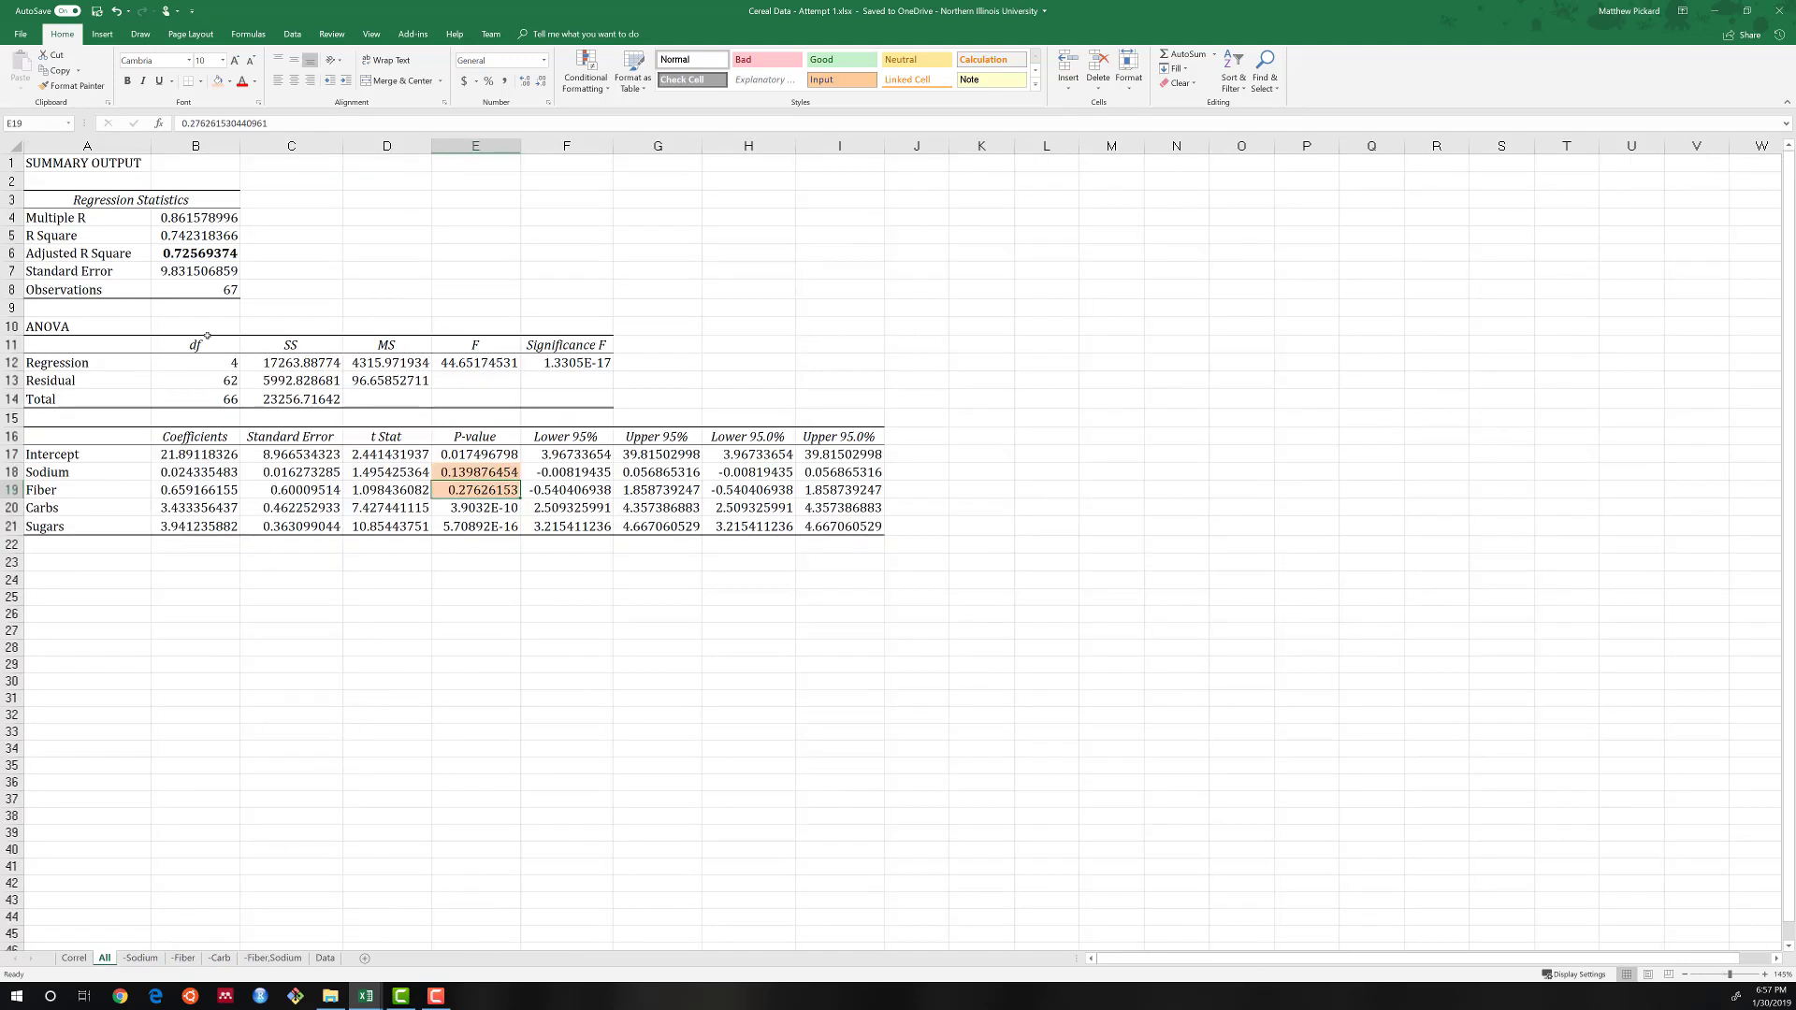
left_click(195, 253)
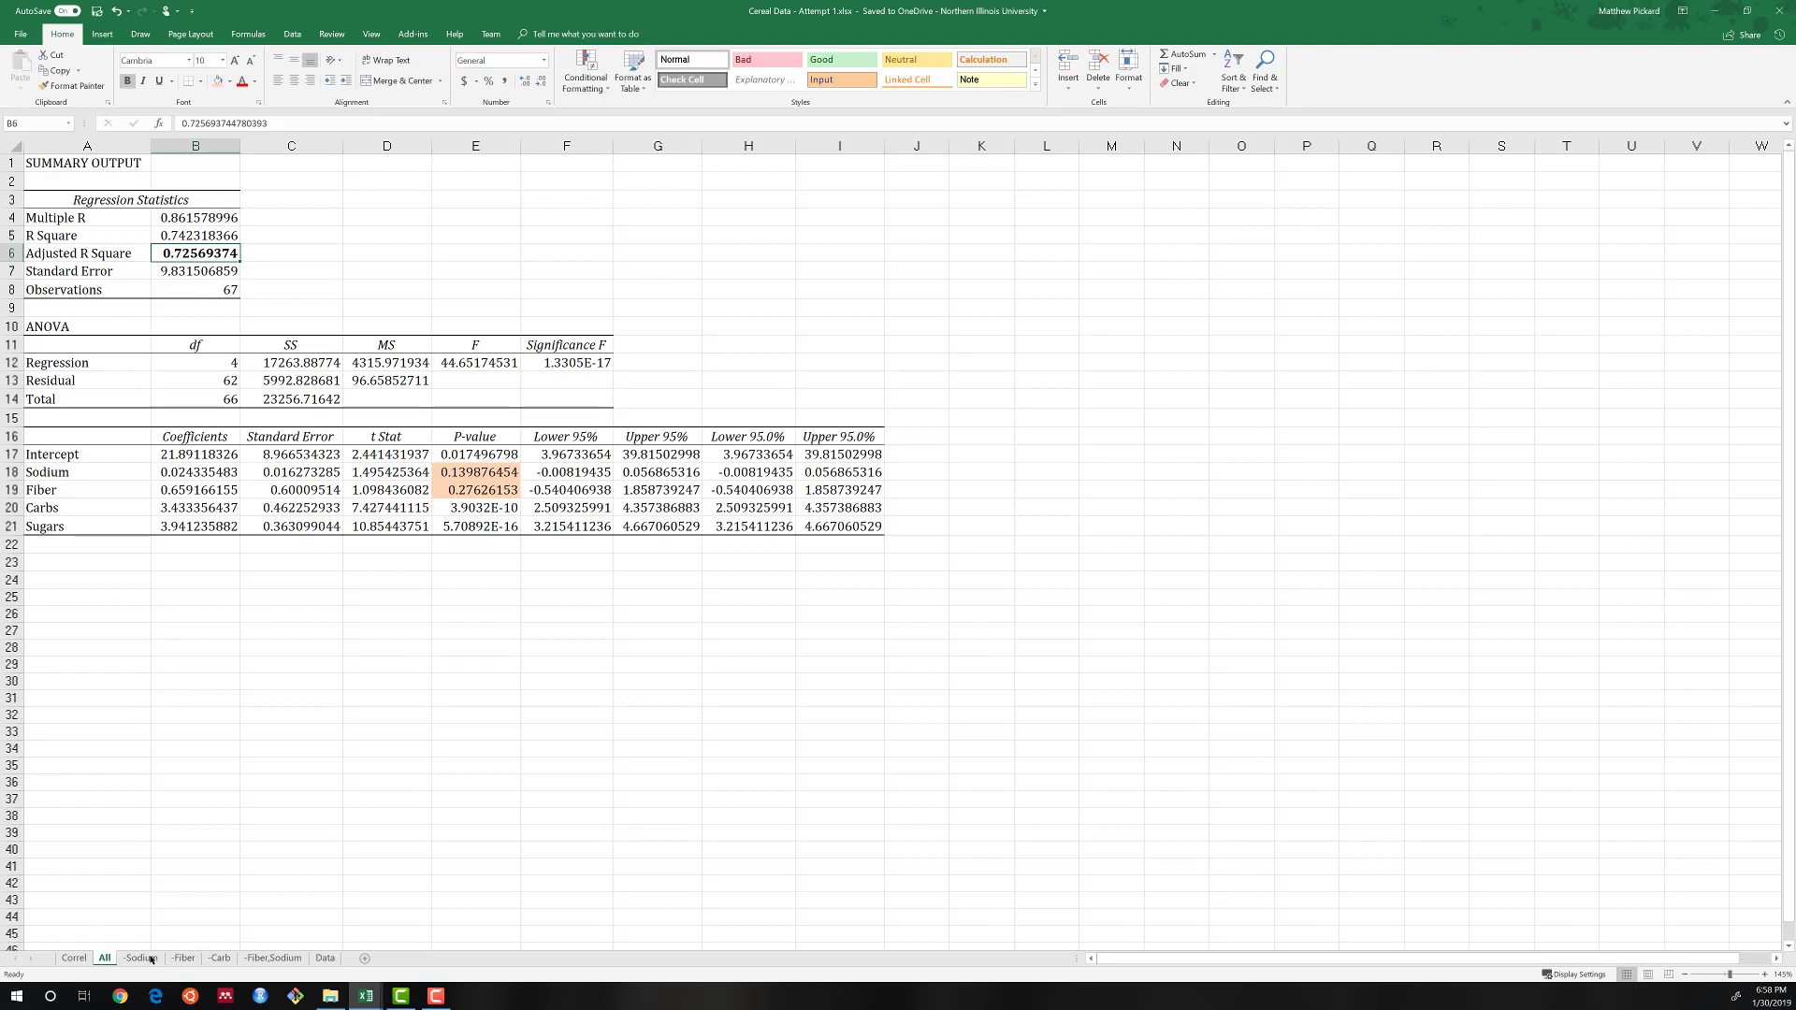
Examine the Intercept, Carbs and Sugars coefficients in B17:B19 of the -Fiber,Sodium sheet.
left_click(274, 957)
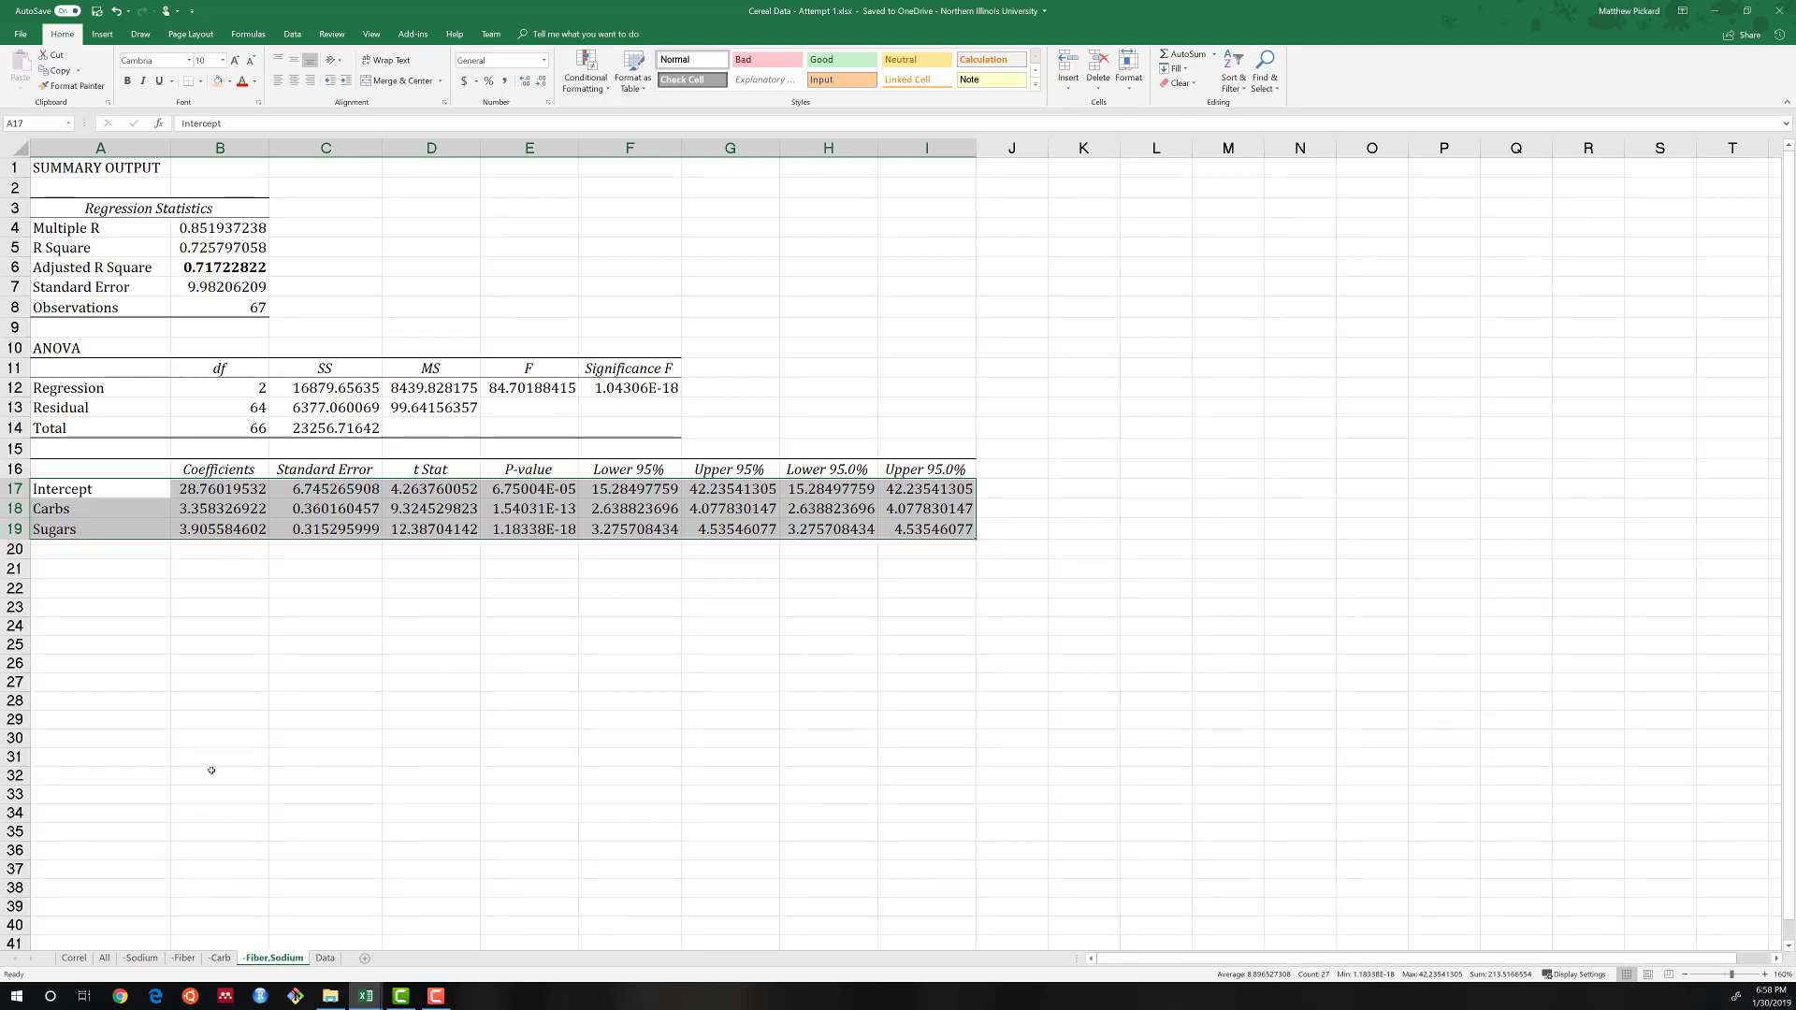
left_click(221, 621)
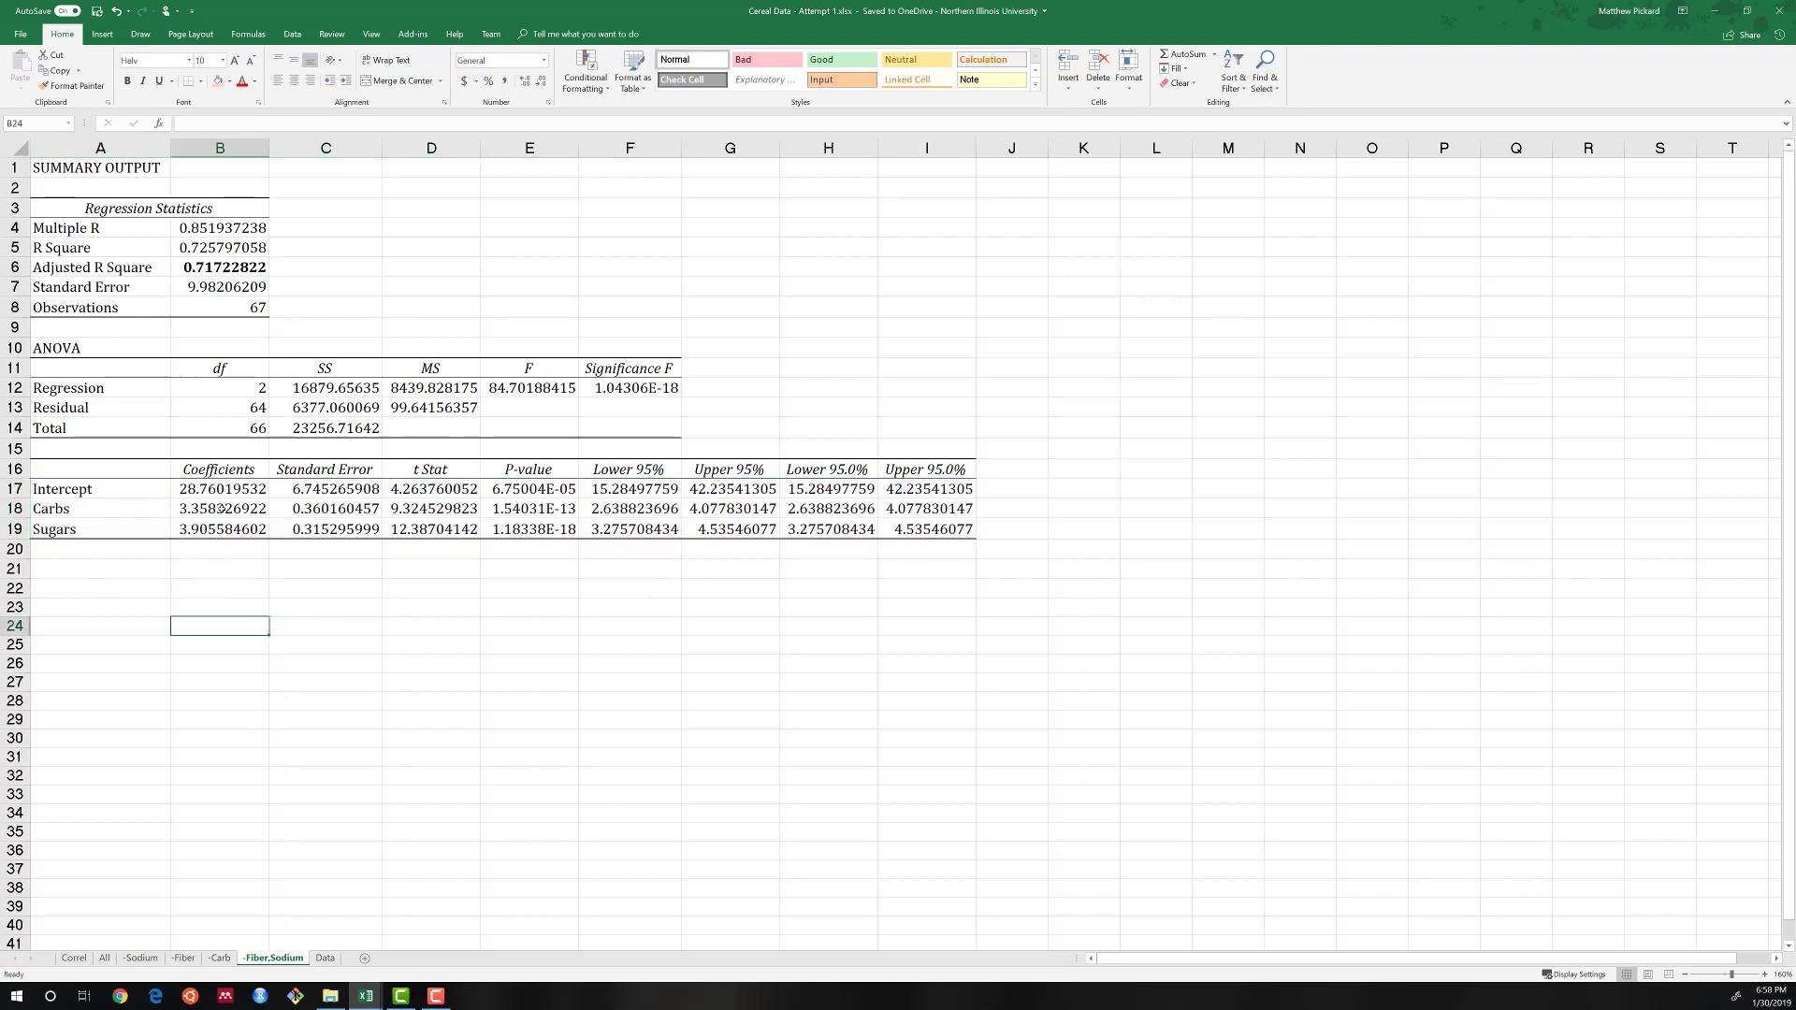
mouse_move(221, 508)
left_mouse_down()
mouse_move(221, 529)
mouse_move(221, 490)
mouse_move(221, 528)
left_mouse_up()
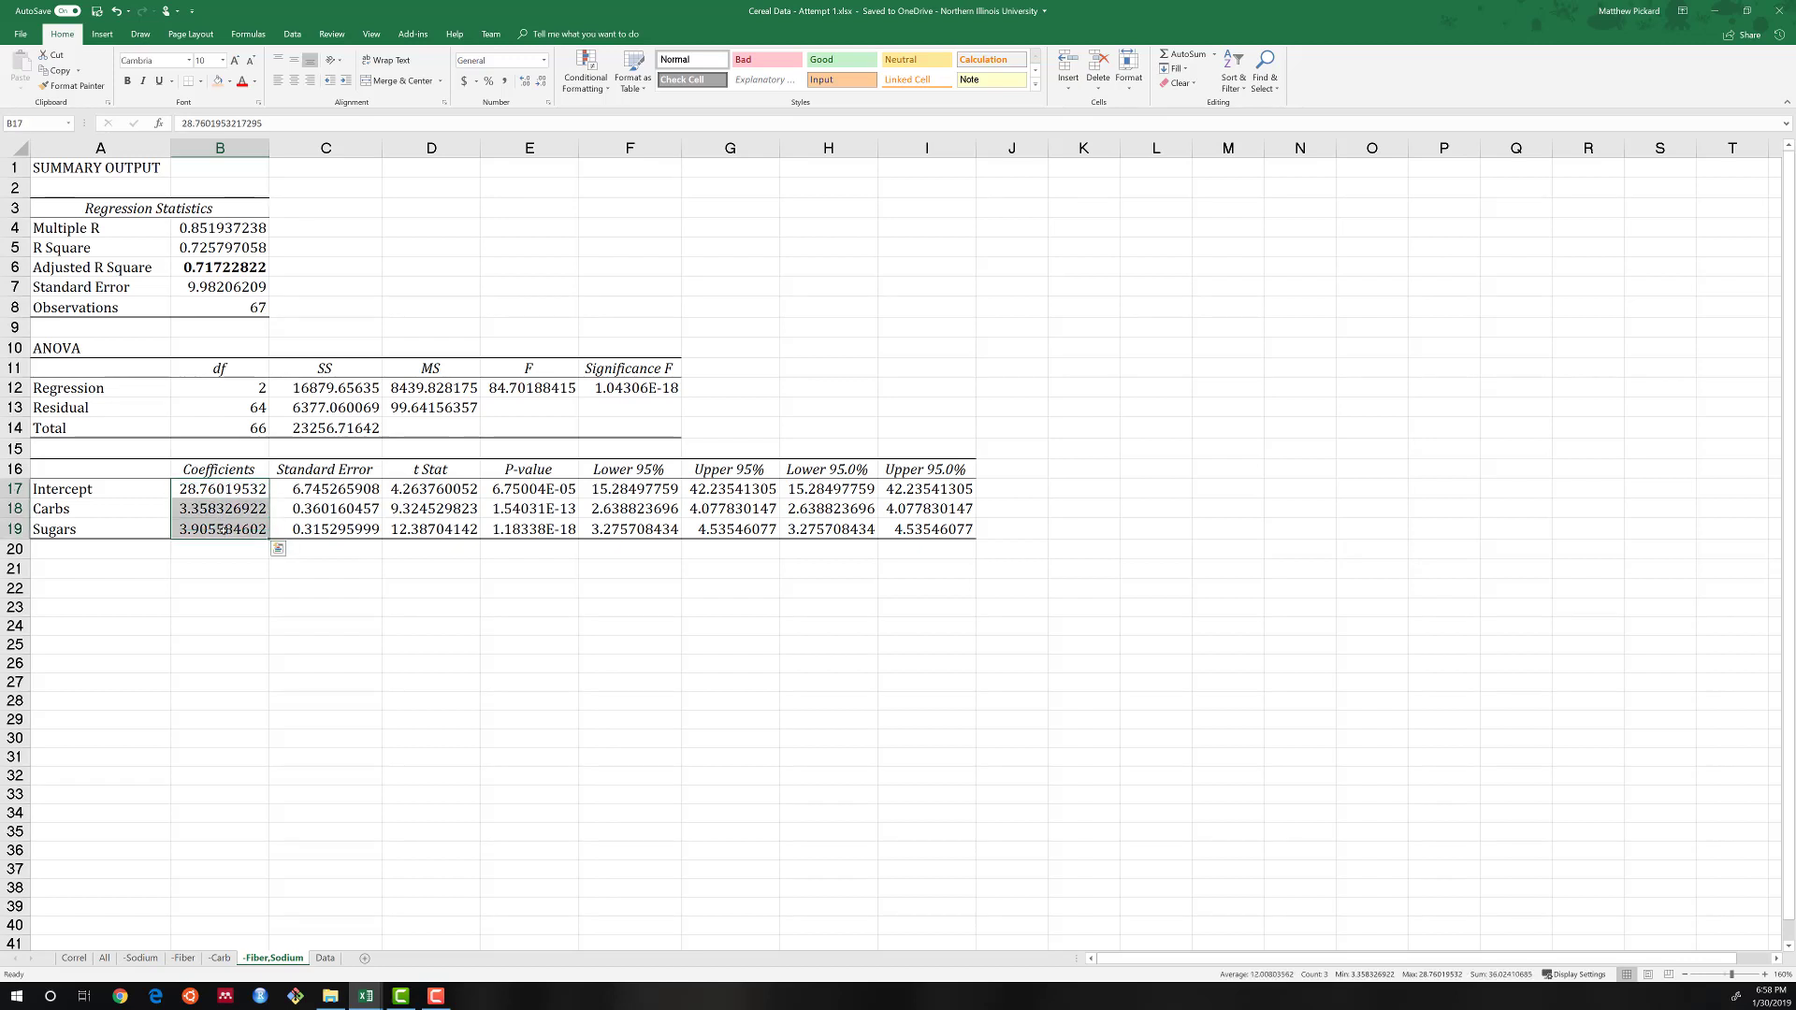
Copy the Intercept, Carbs and Sugars labels with their coefficients from the -Fiber,Sodium sheet to I32 on the Data sheet.
key("ctrl+q")
left_click_drag(117, 495, 210, 529)
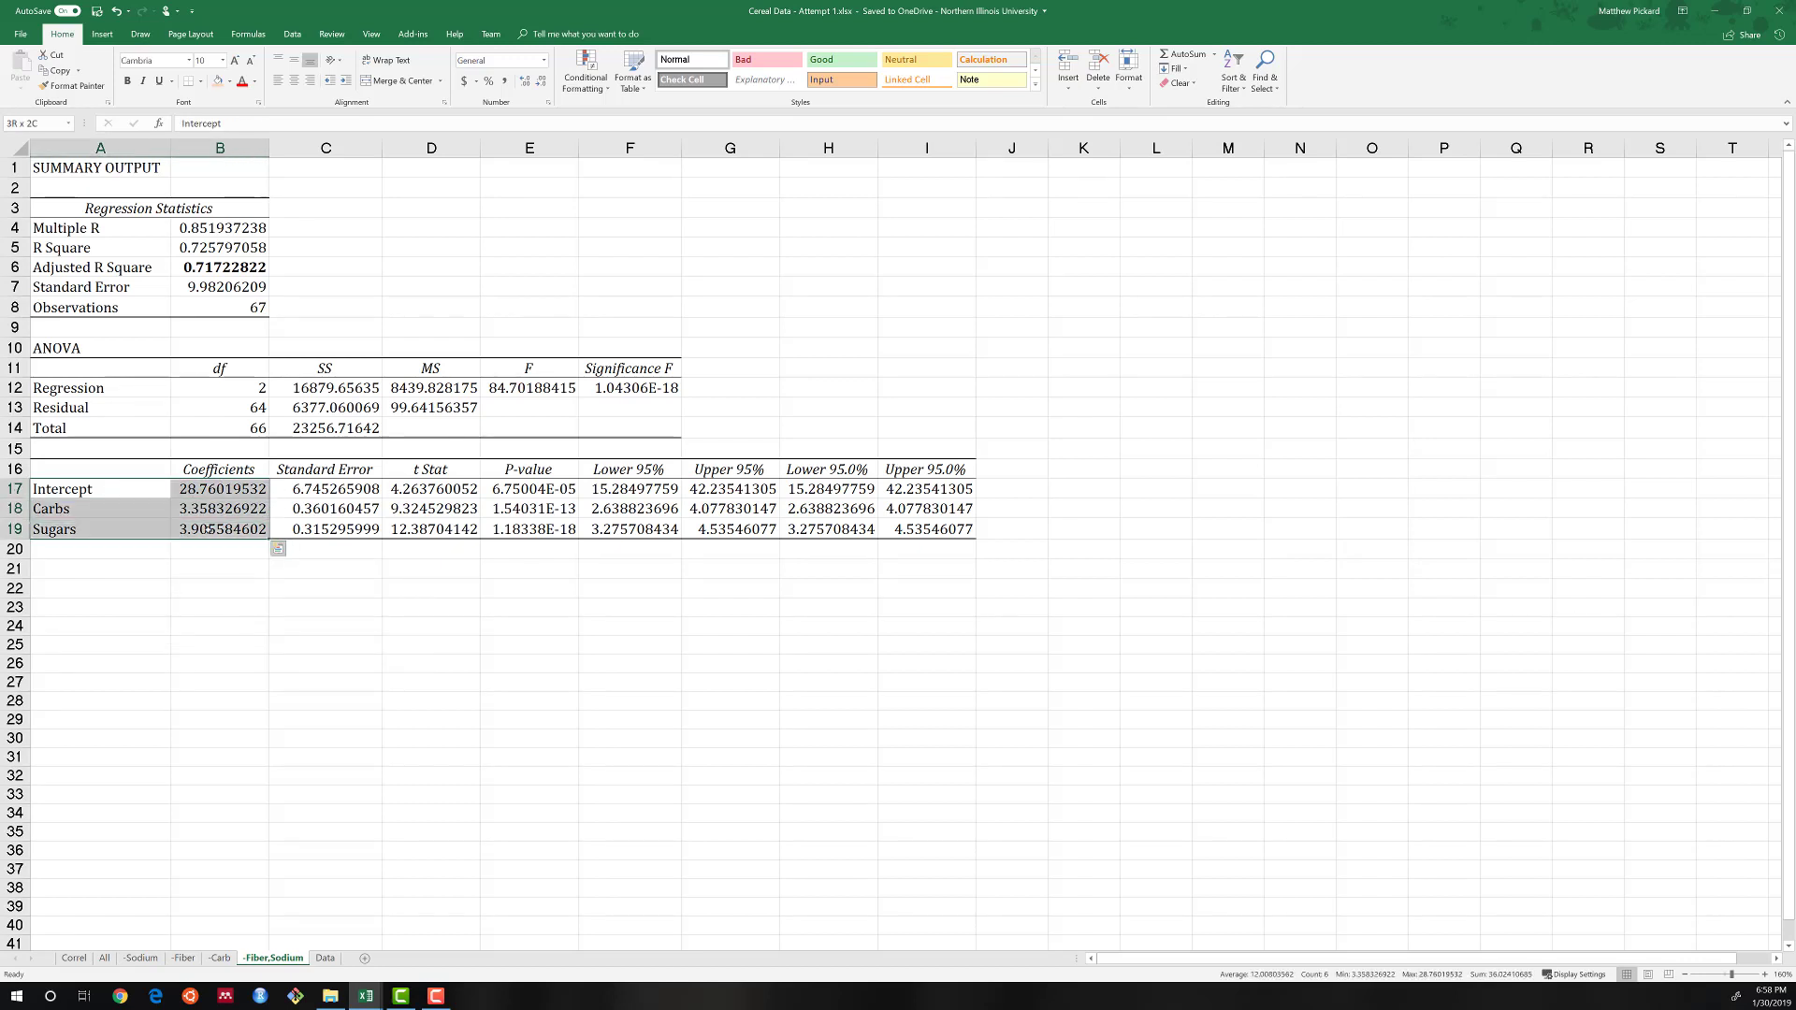
key("ctrl+c")
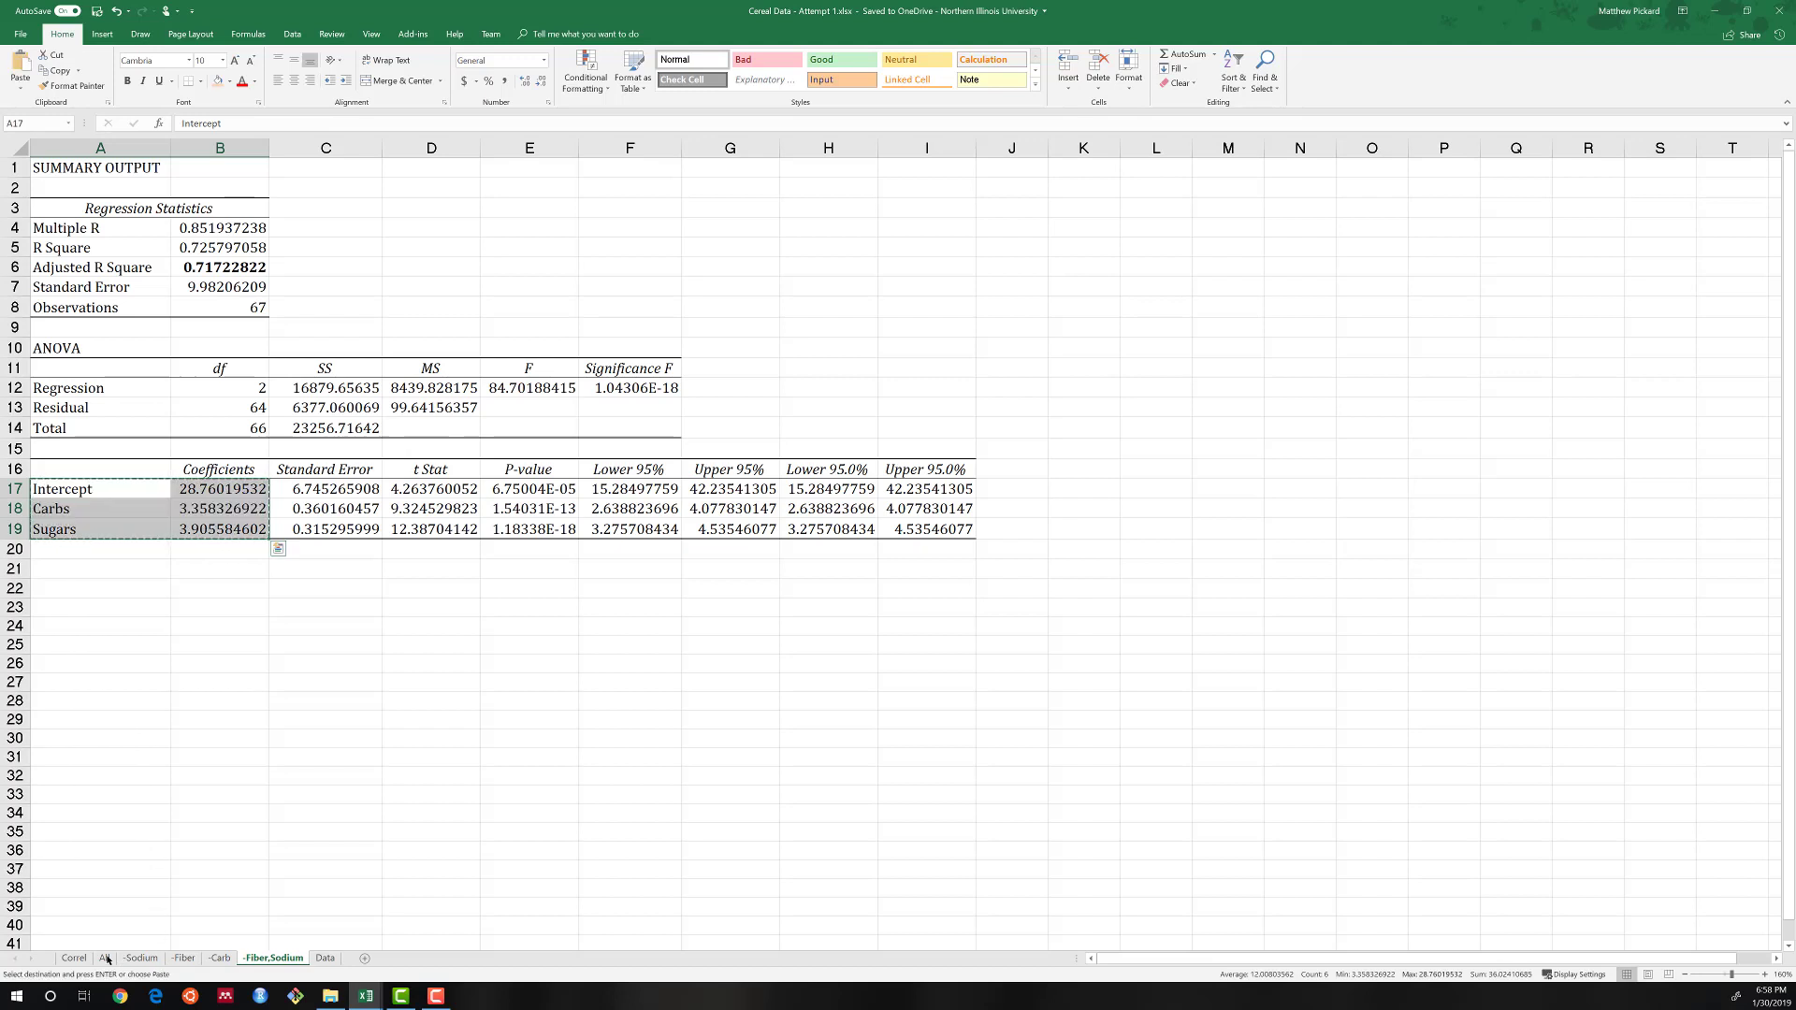
left_click(325, 957)
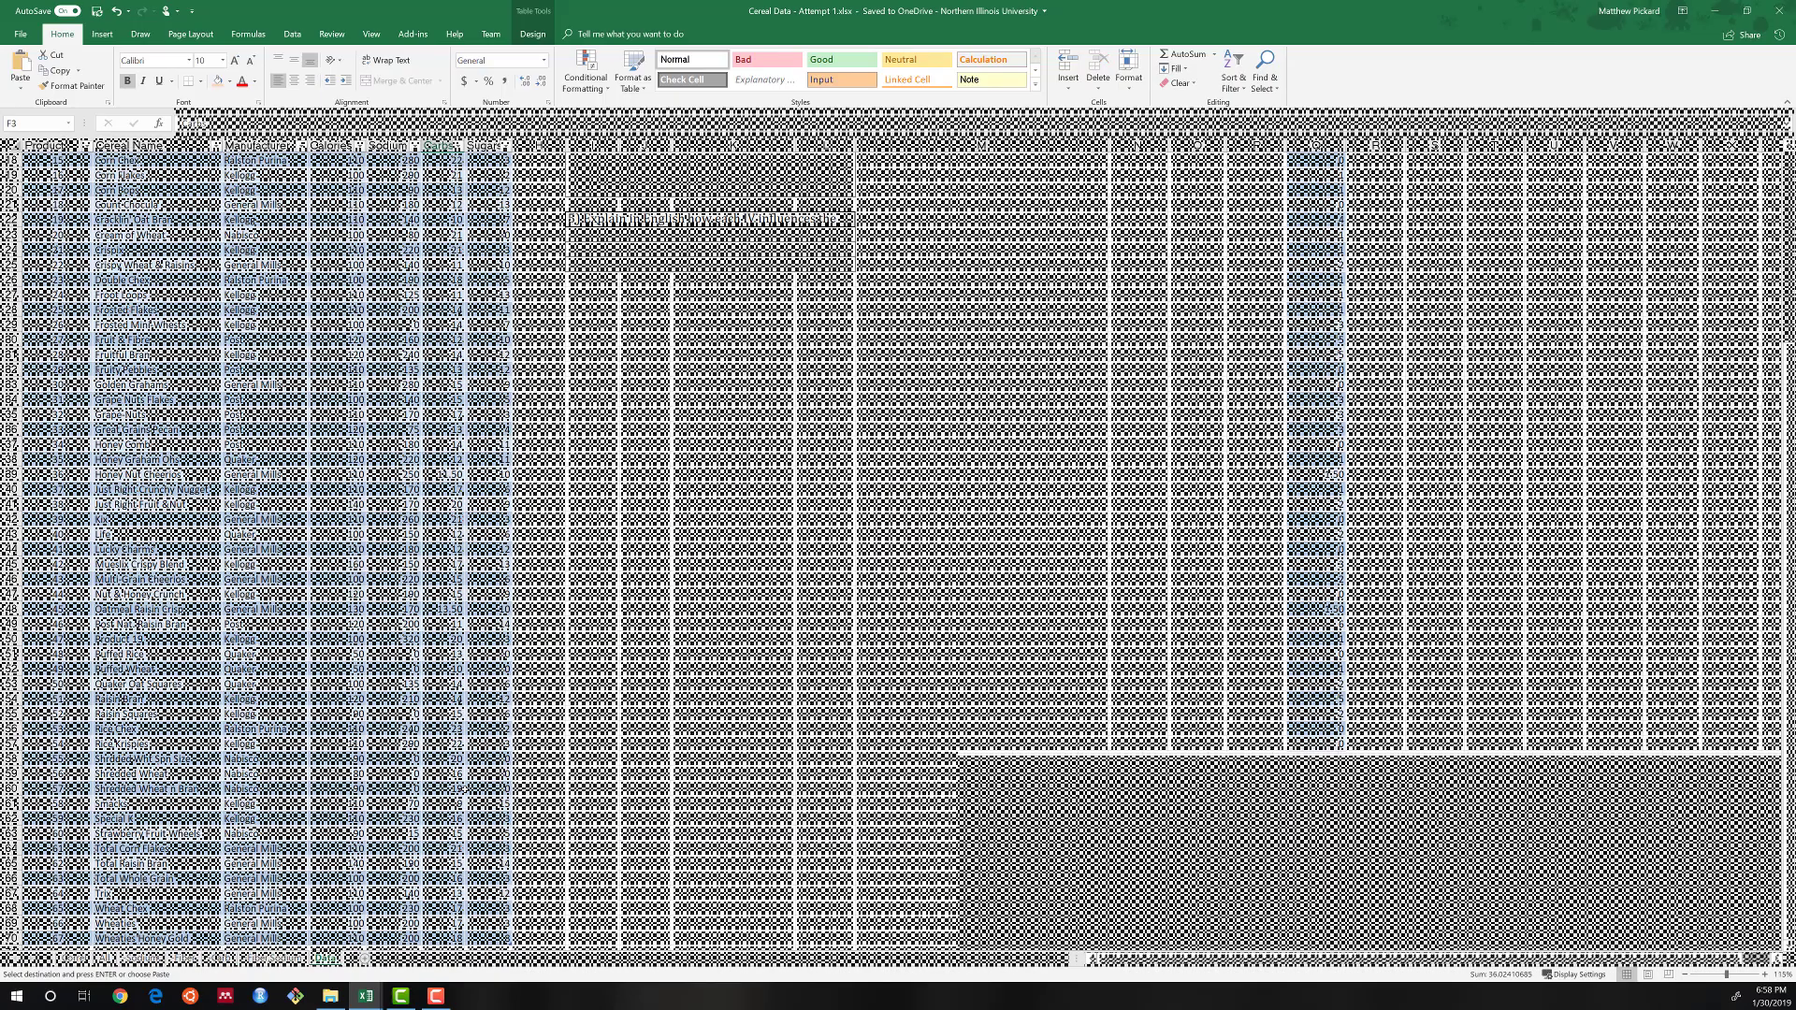
scroll(900, 470, "up", 6)
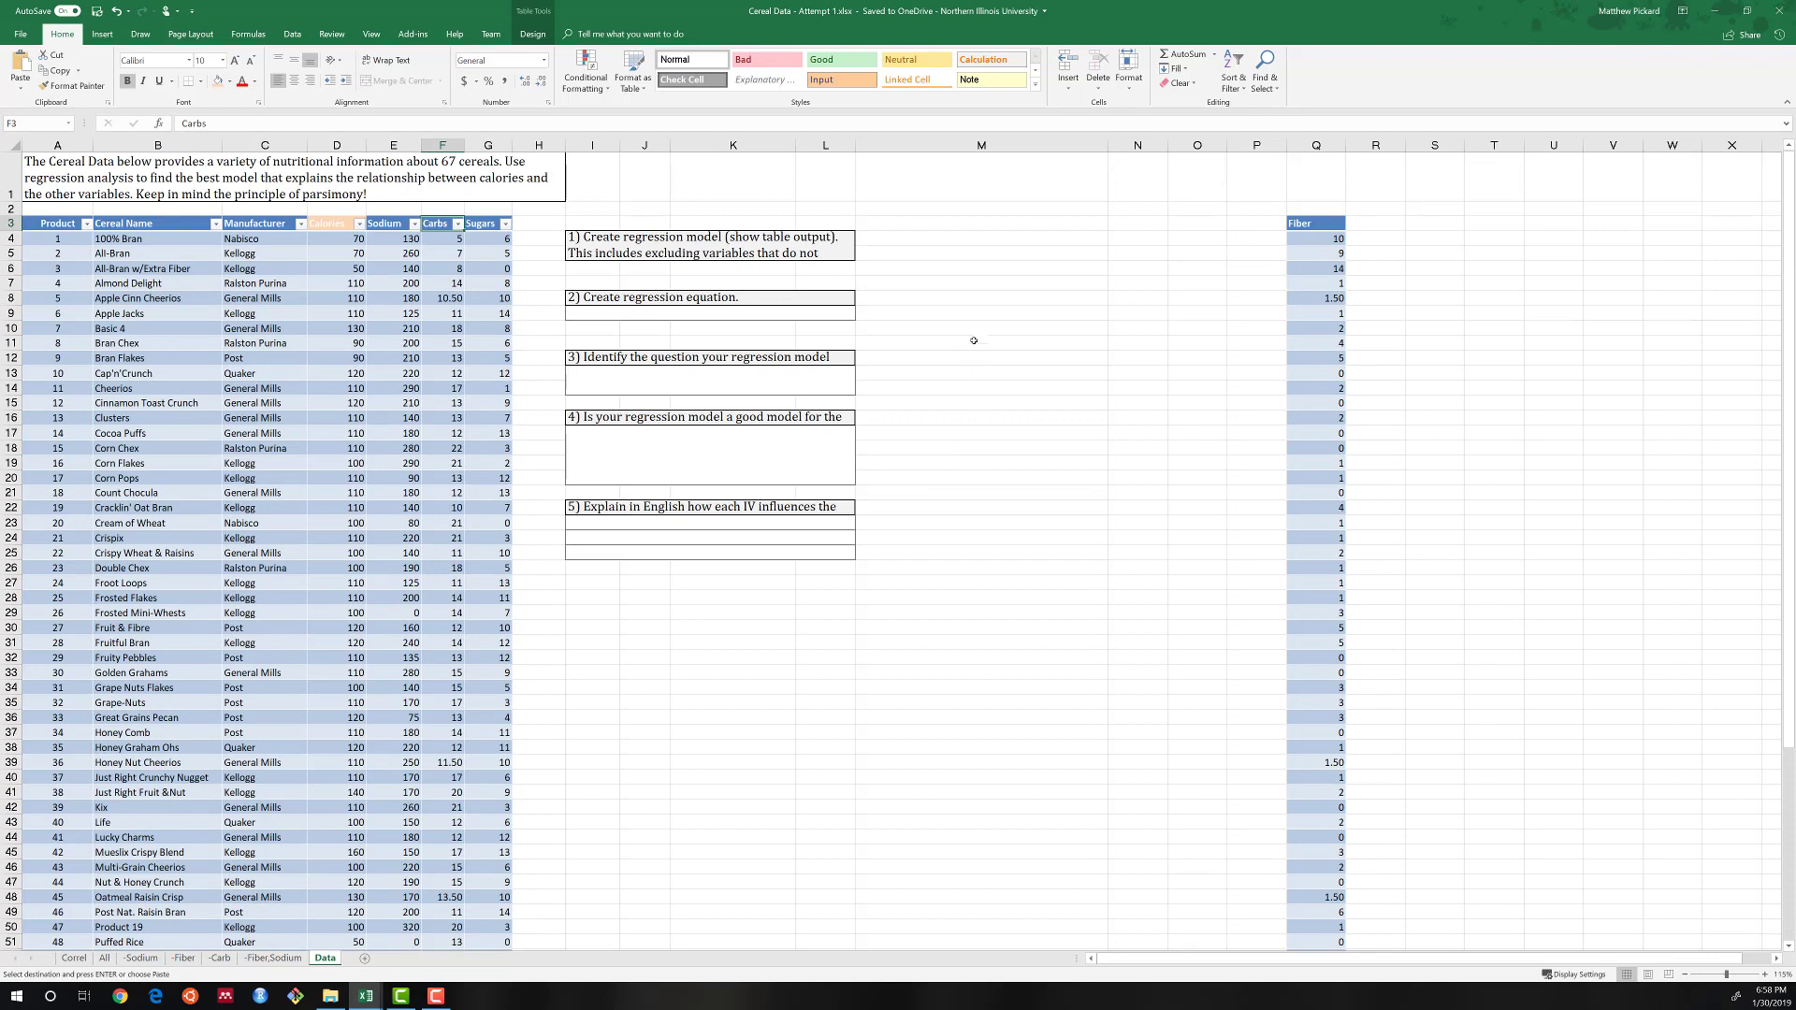
left_click(596, 652)
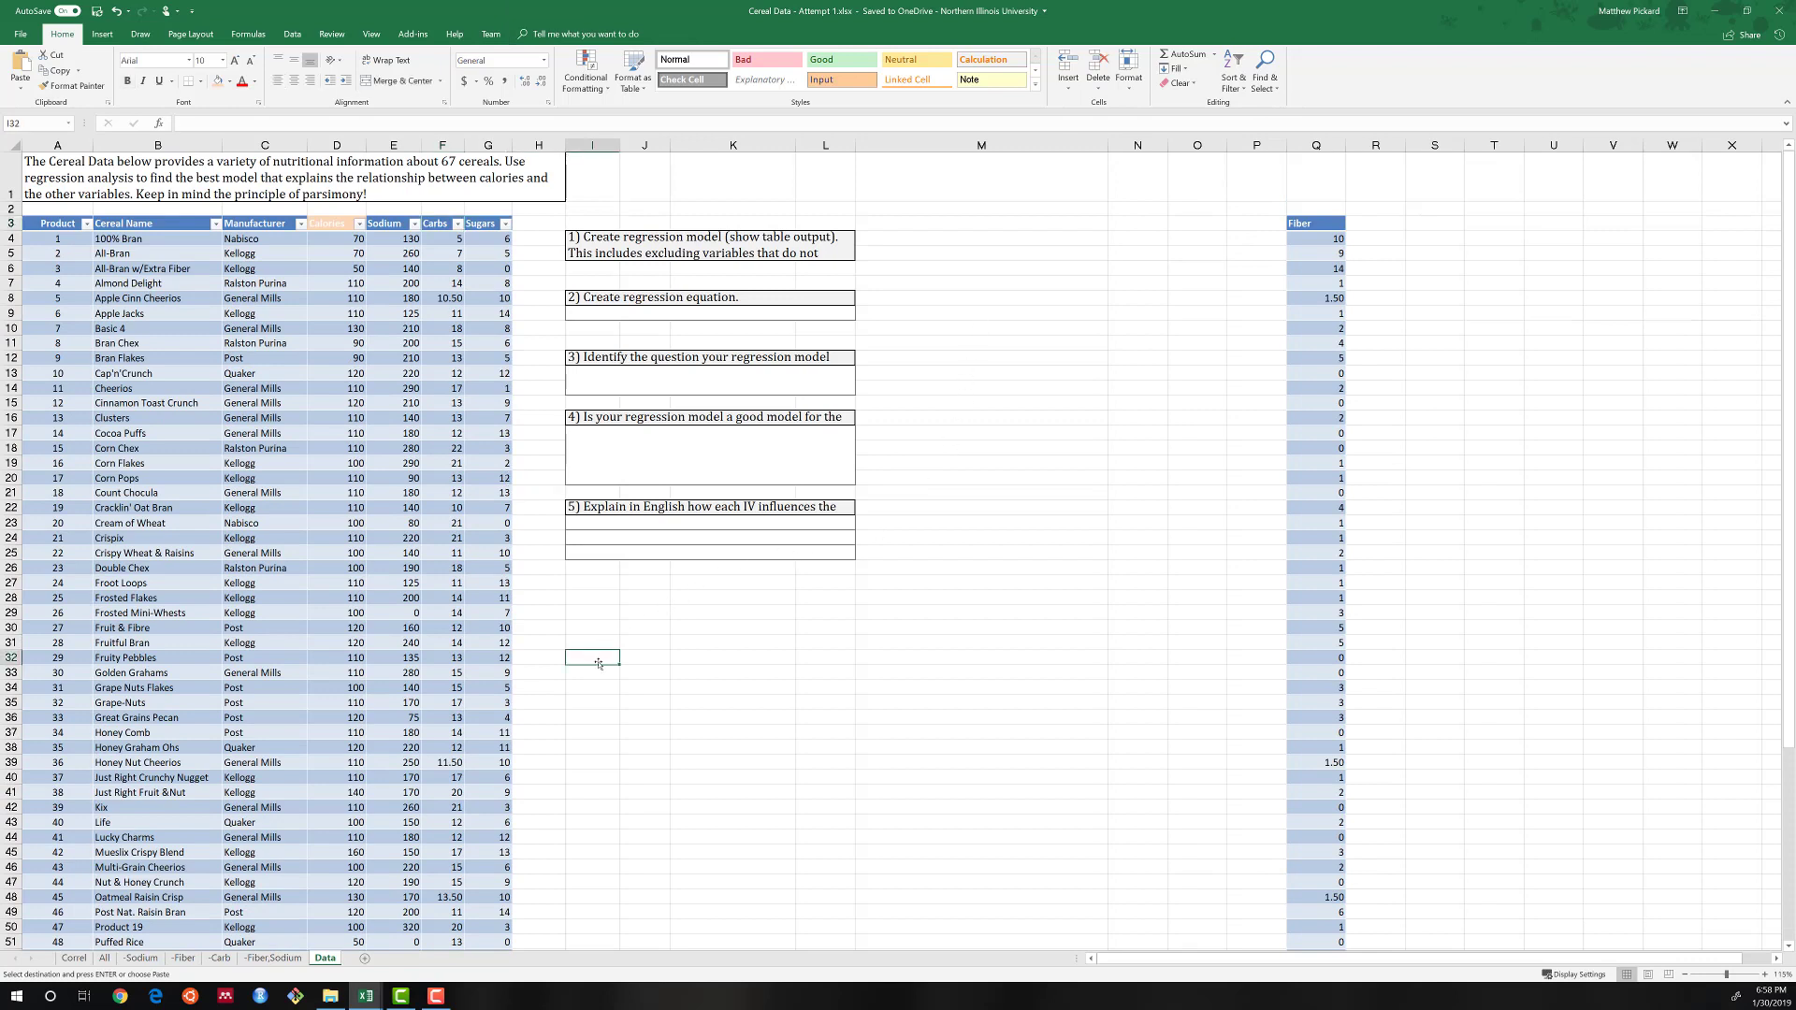
key("ctrl+v")
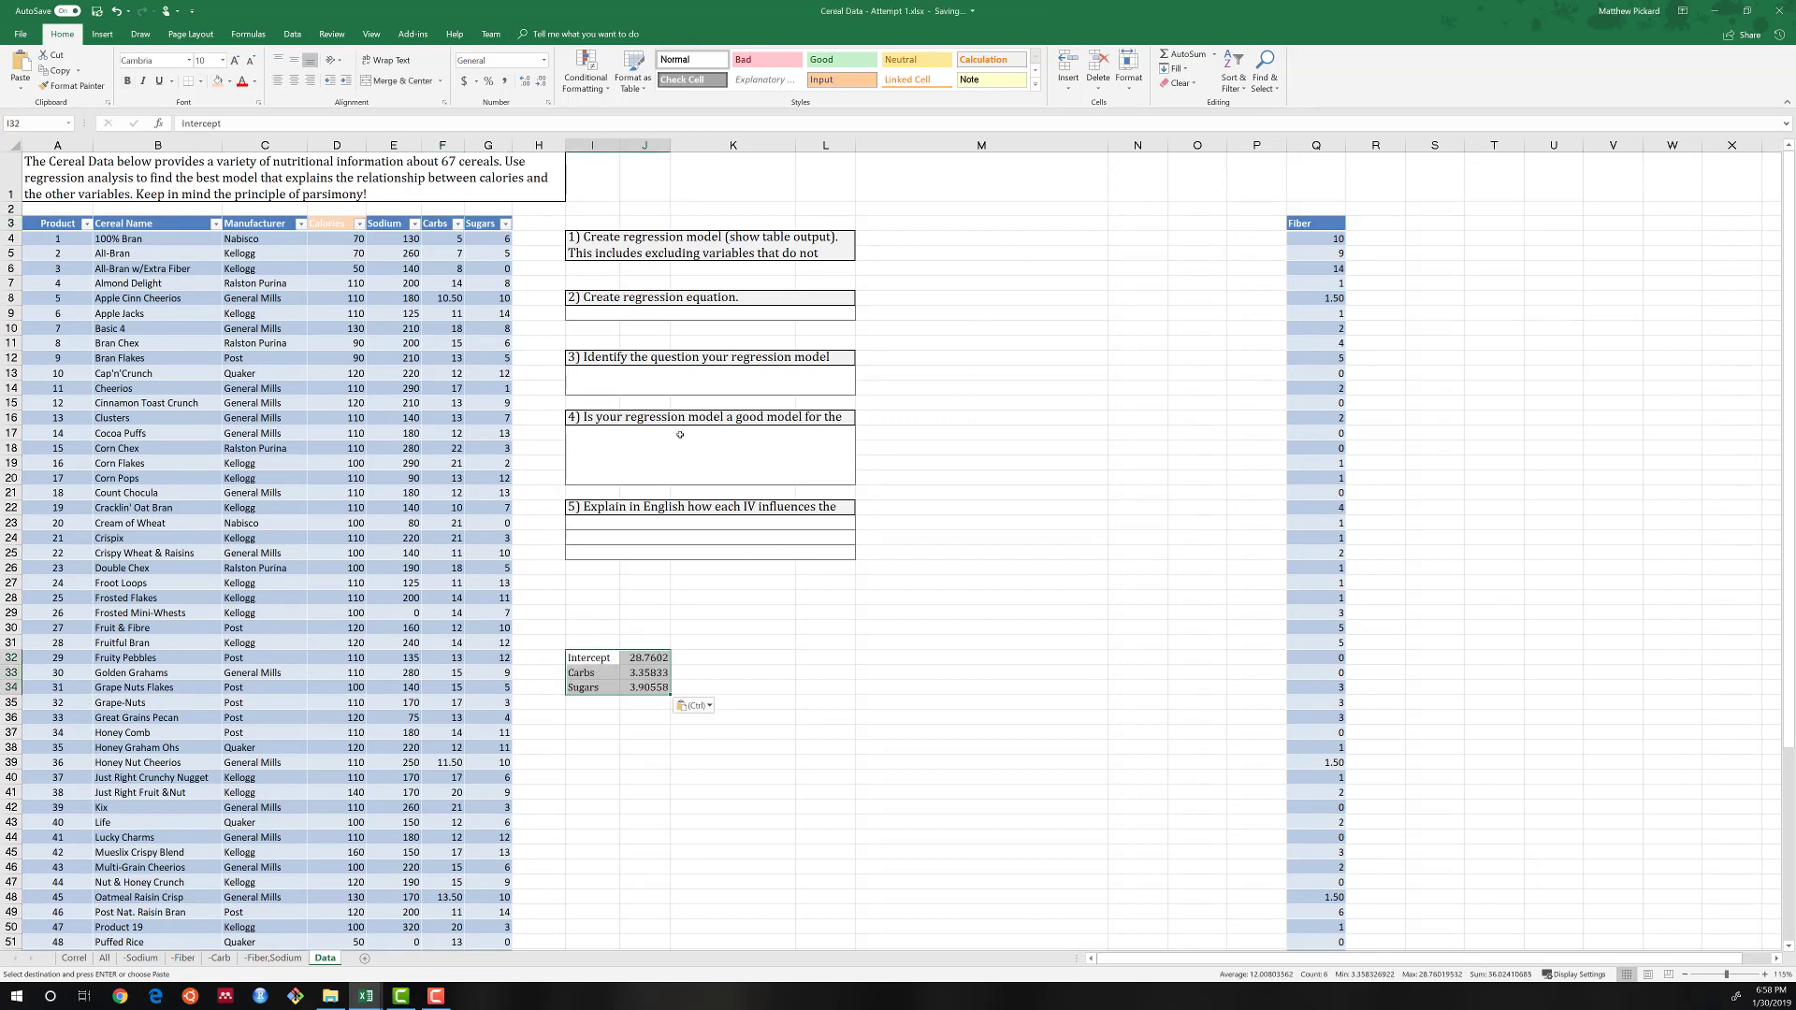
Enter the regression equation "Calories = 3.36*Carbs + 3.91*Sugars + 28.76" in the answer cell under question 2.
left_click(609, 315)
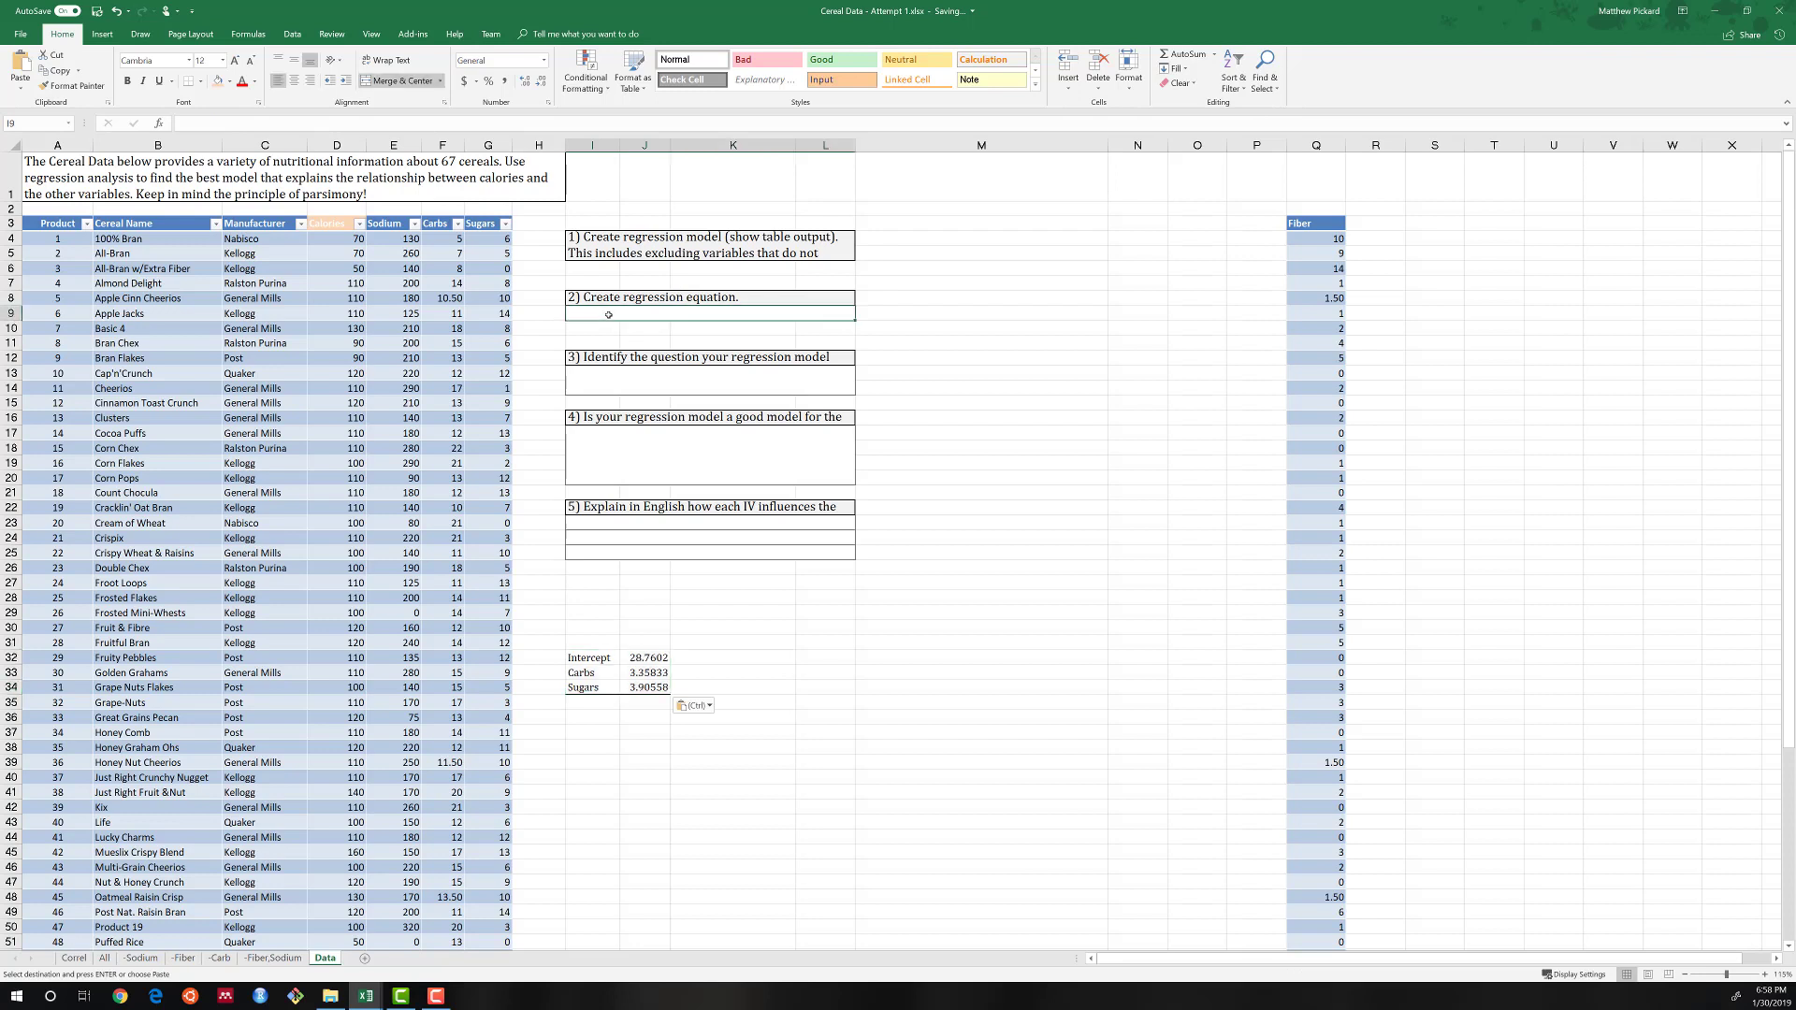
type("Calro")
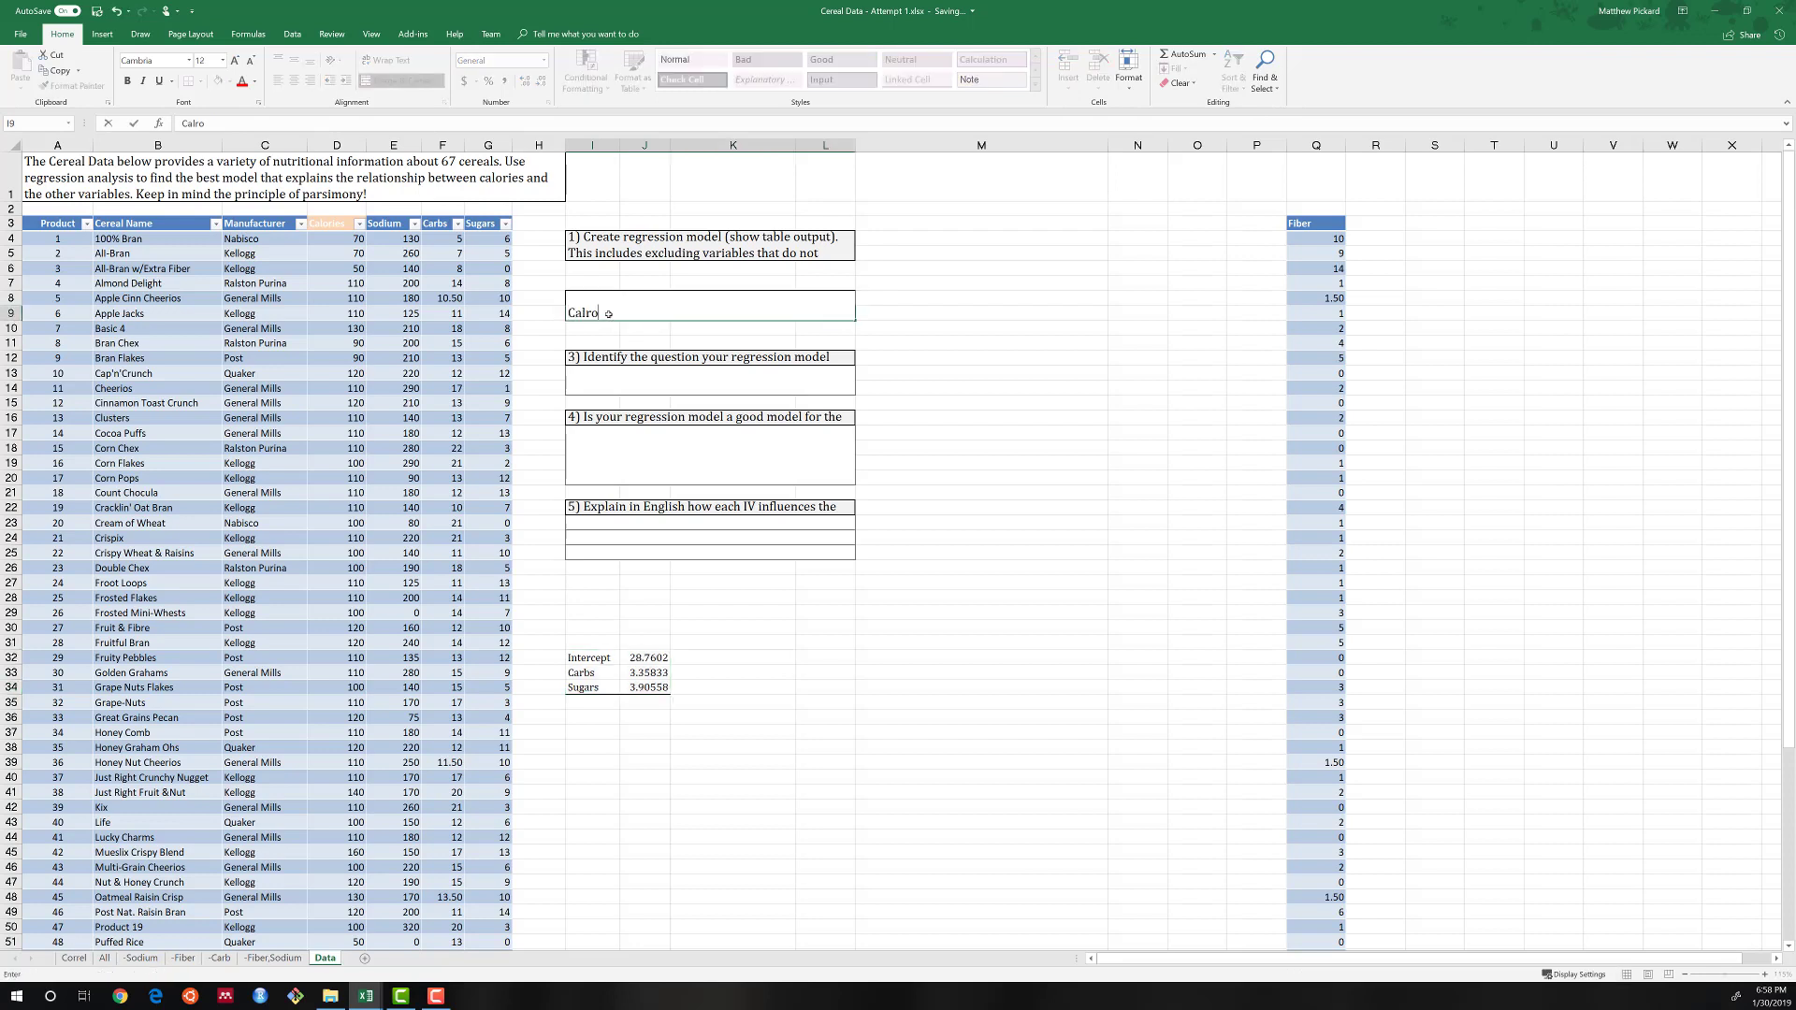
key("BackSpace")
key("BackSpace")
type("ories = 3.35")
key("BackSpace")
type("6*Carbs + 3.91")
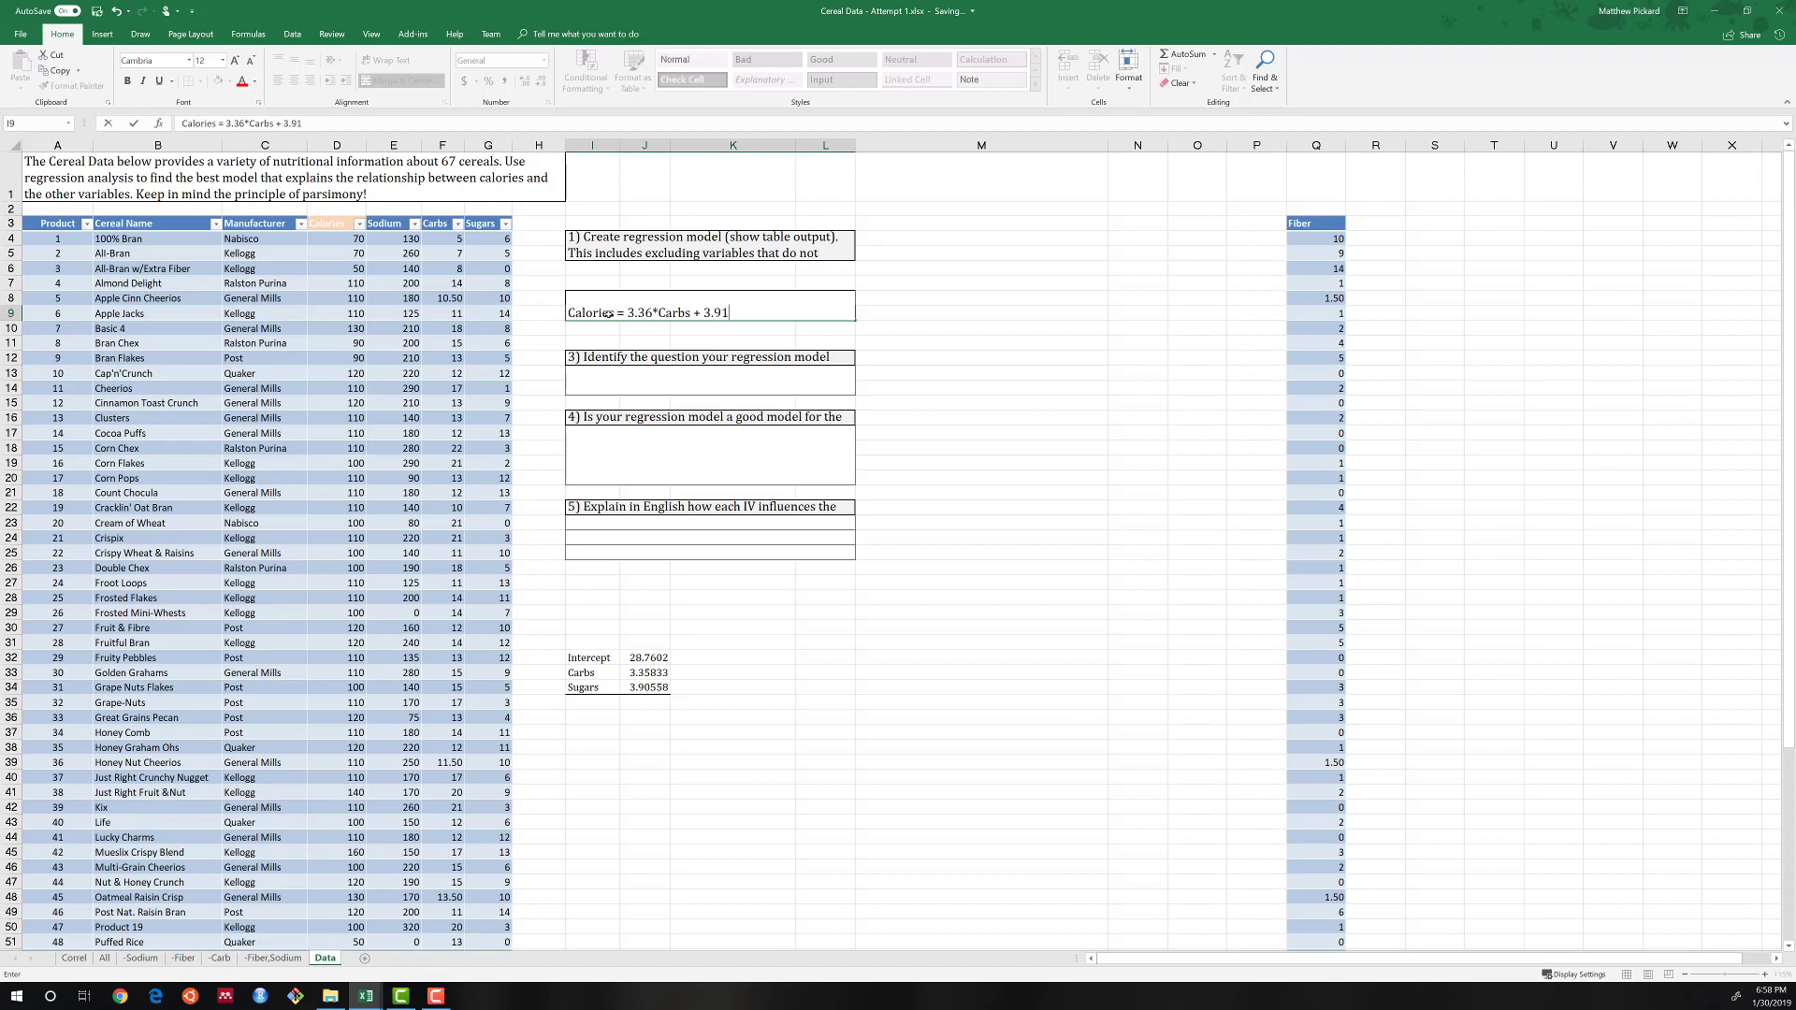
type("*Sugars + 28.76")
key("Return")
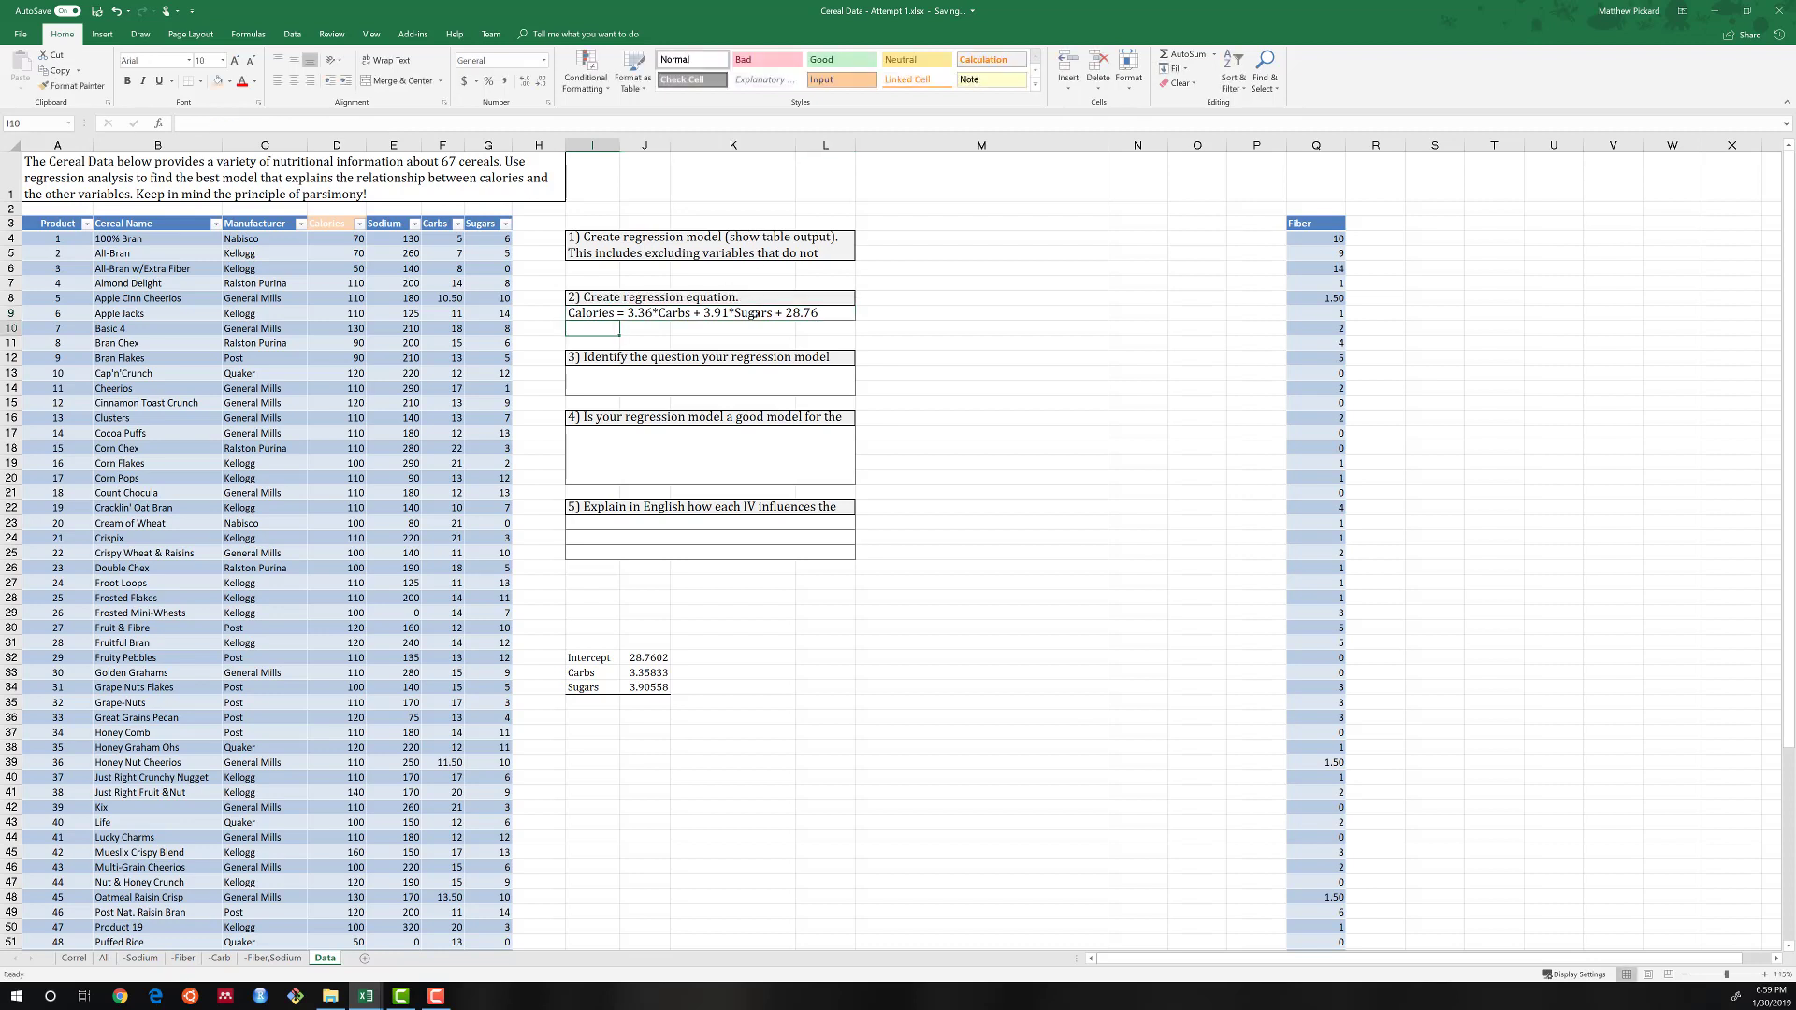
left_click(753, 316)
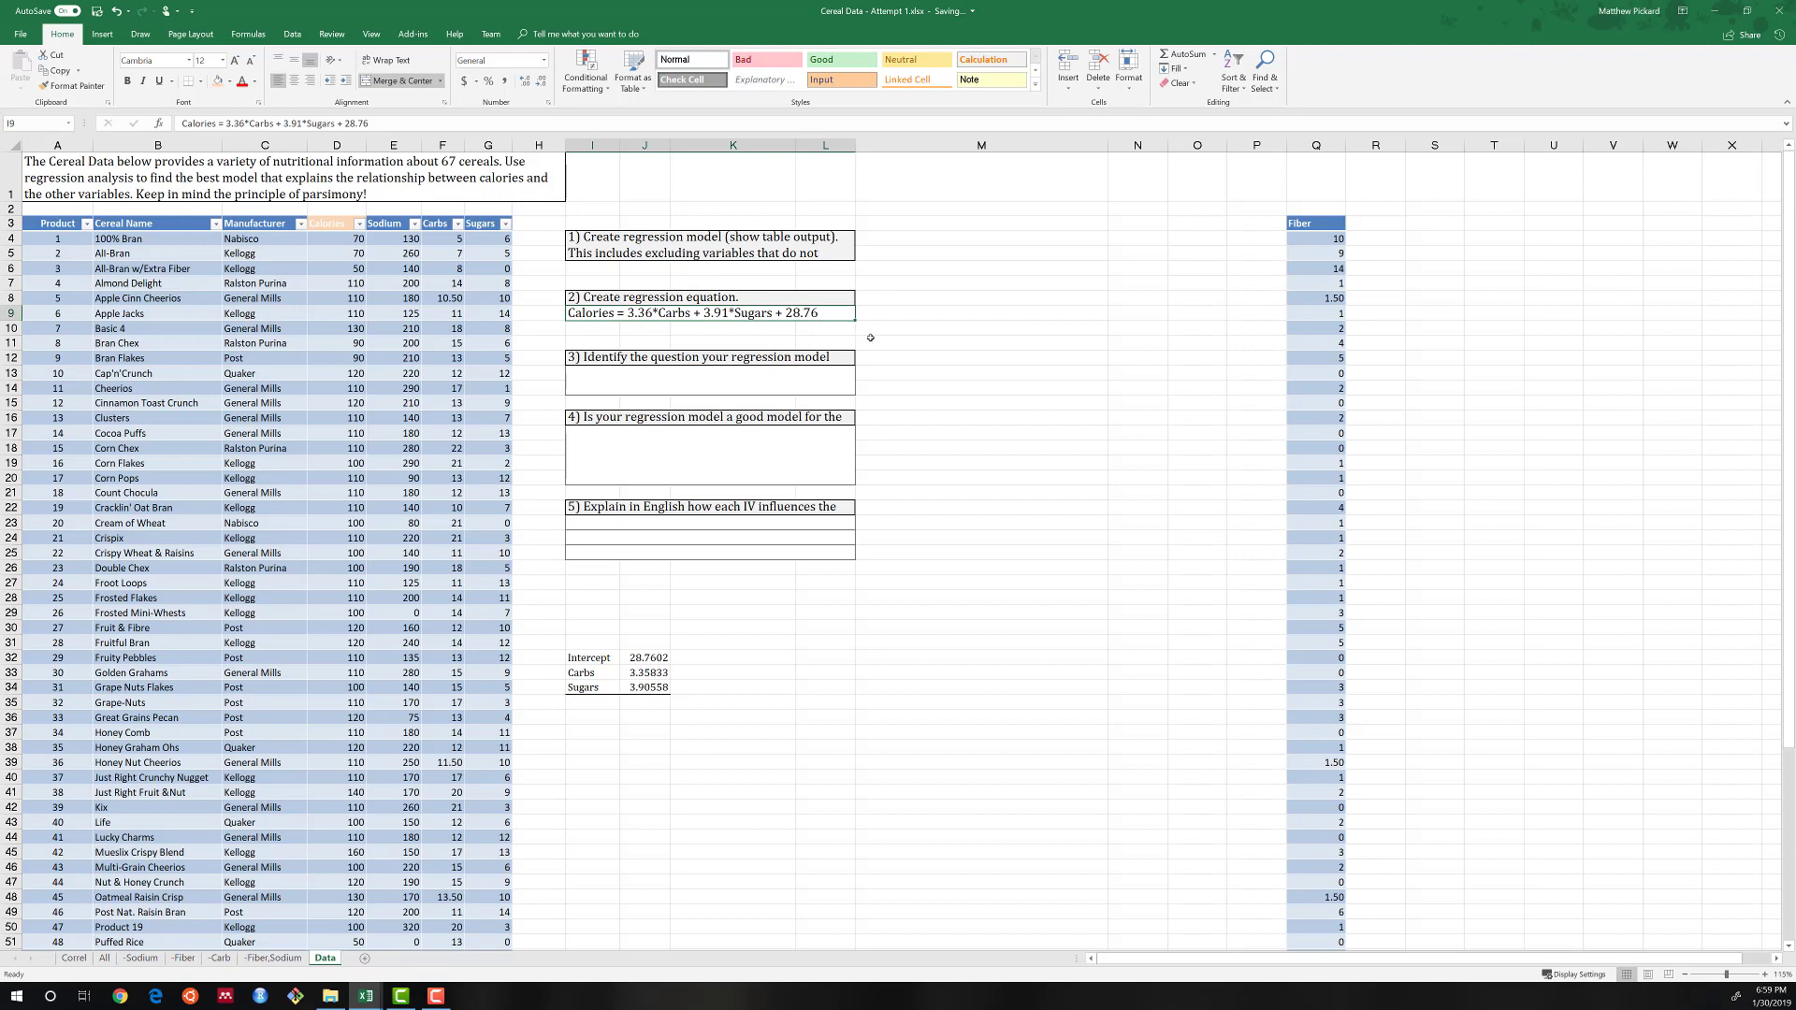